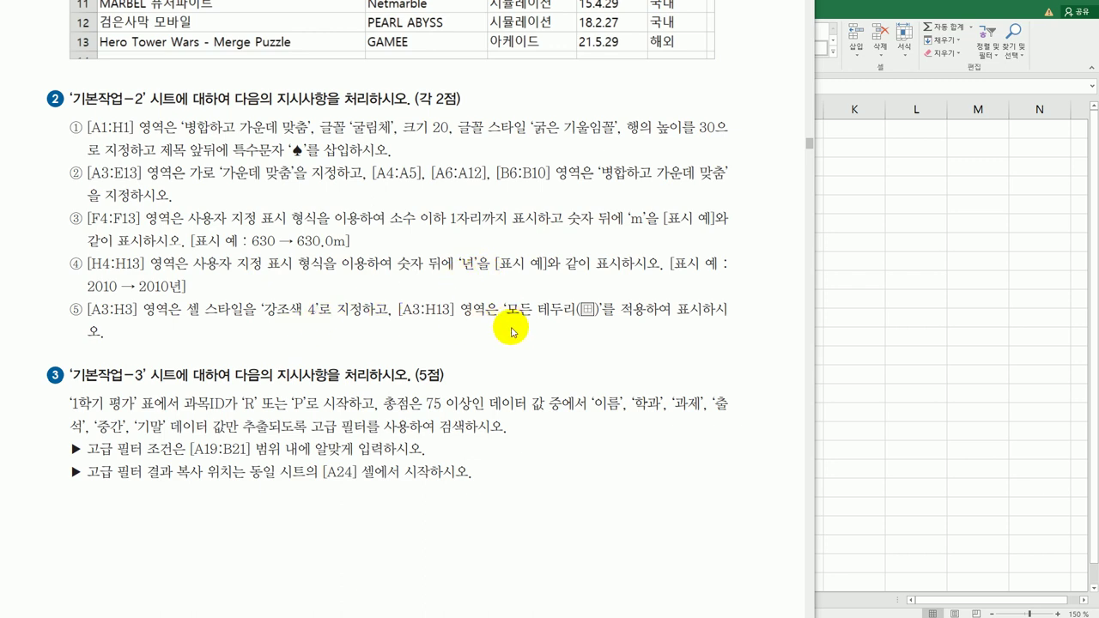
# - Switch to the Excel workbook and merge and center the title range A1:H1 on the 기본작업-2 sheet
pyautogui.click(1039, 412)
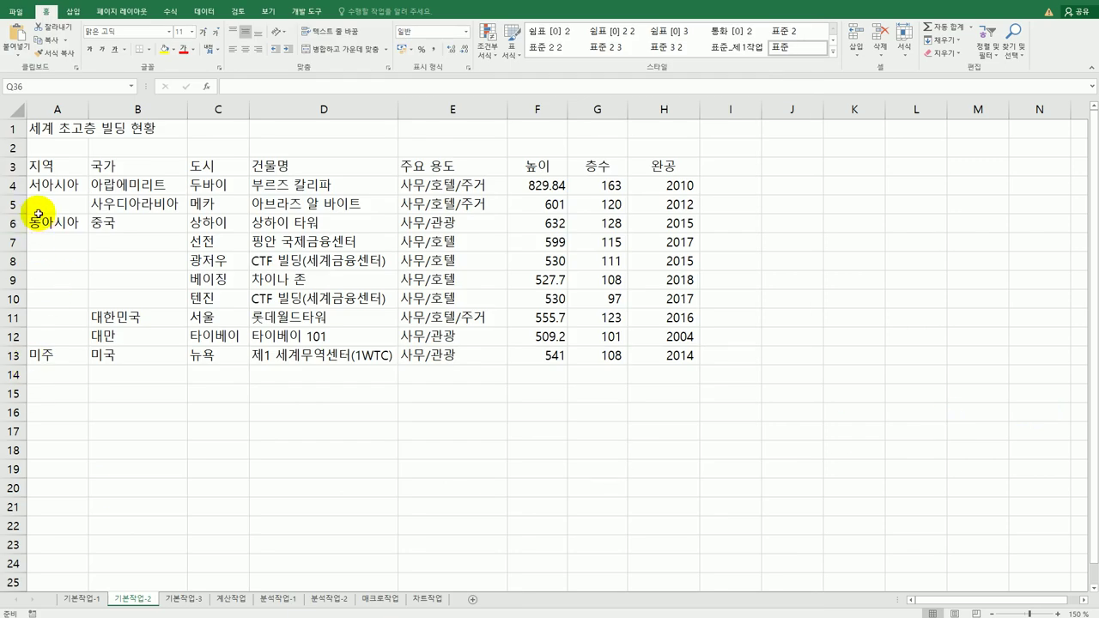
pyautogui.moveTo(86, 129); pyautogui.dragTo(638, 127)
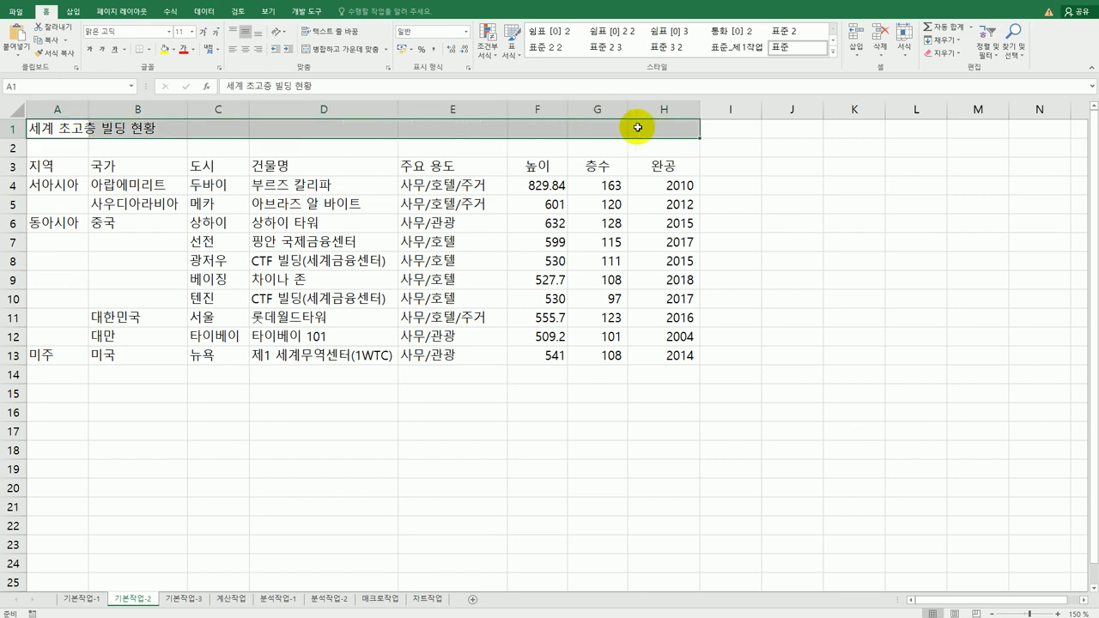
pyautogui.click(323, 50)
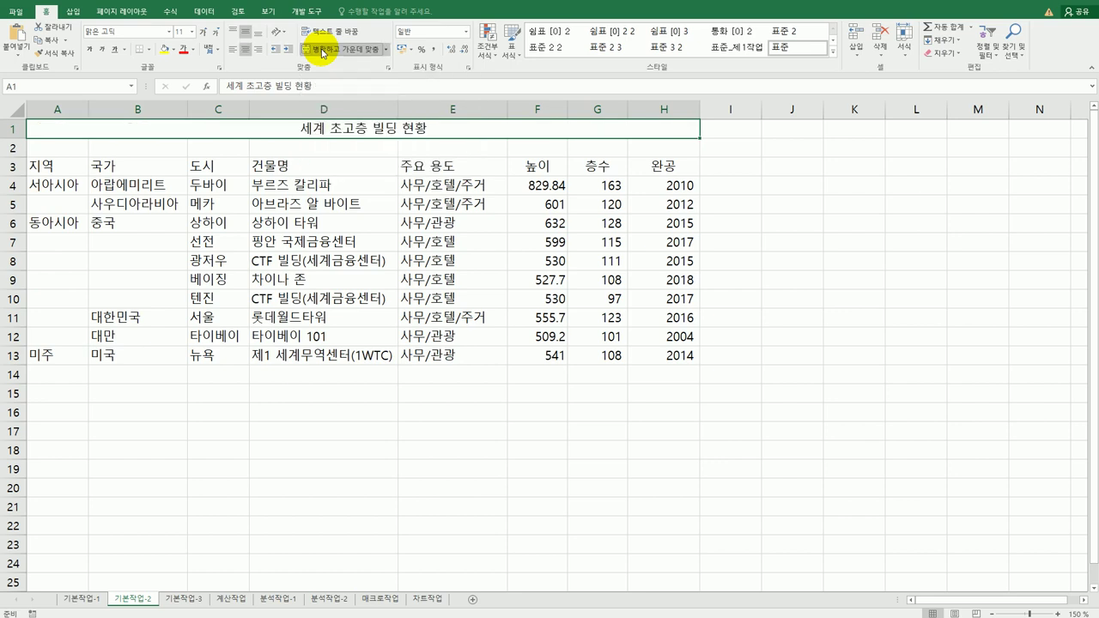
# - Format the merged title in A1 with the 굴림체 font, size 20, bold and italic
pyautogui.click(172, 32)
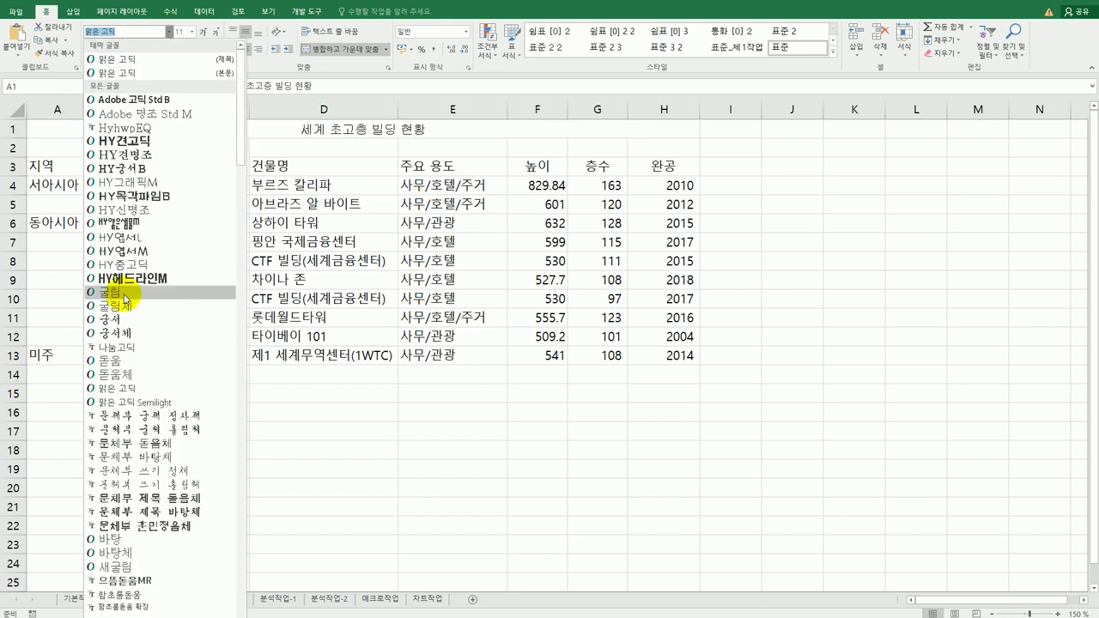
pyautogui.click(126, 304)
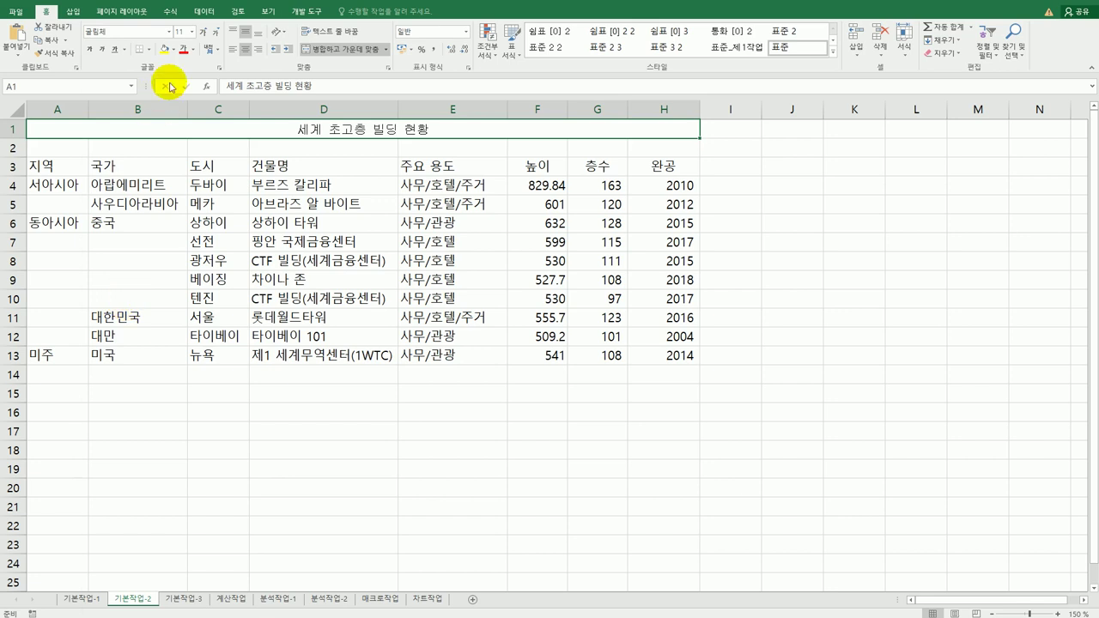
pyautogui.click(193, 32)
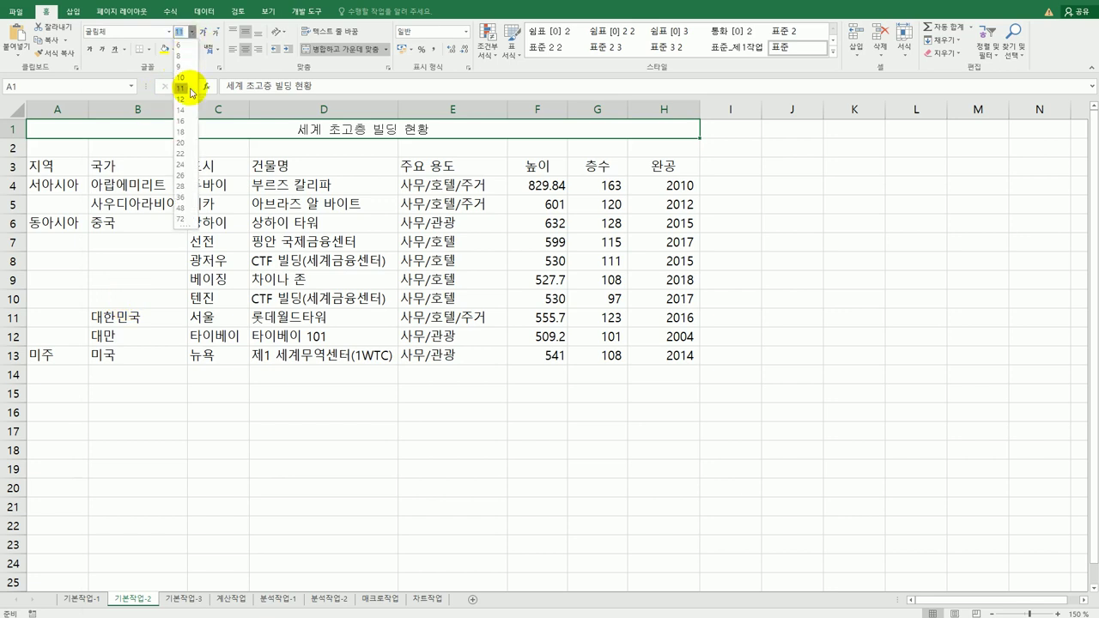
pyautogui.click(184, 142)
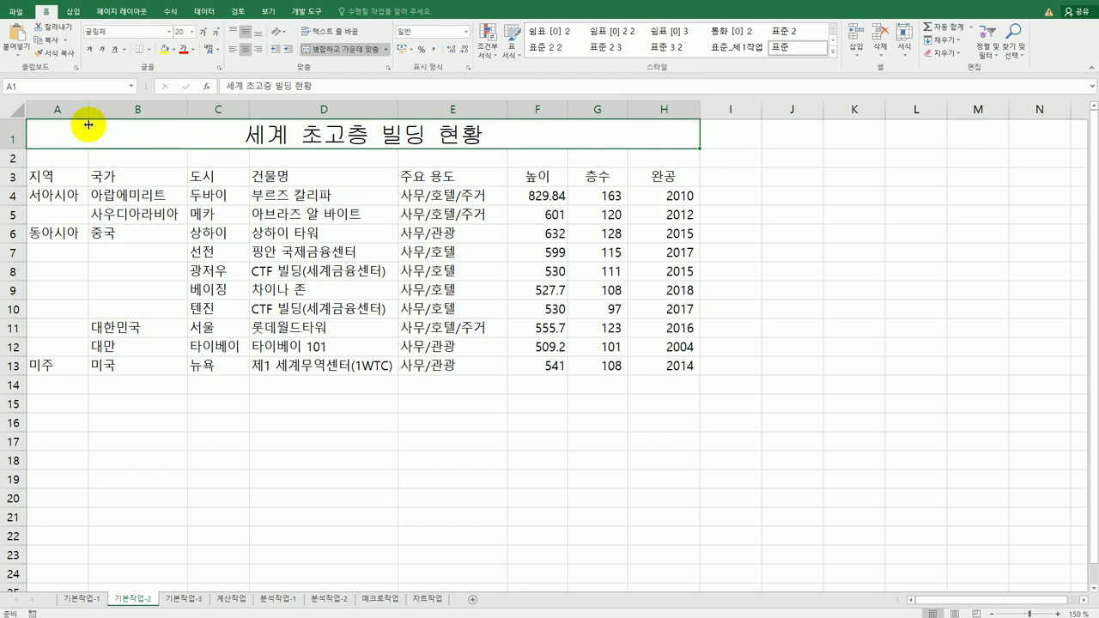
pyautogui.click(91, 51)
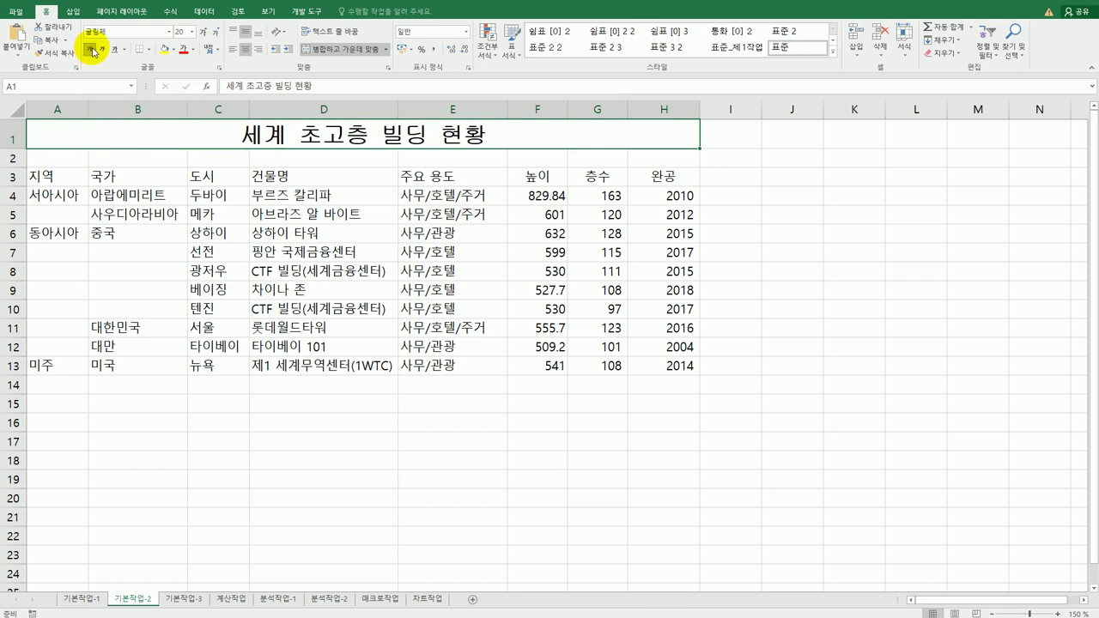
pyautogui.click(102, 51)
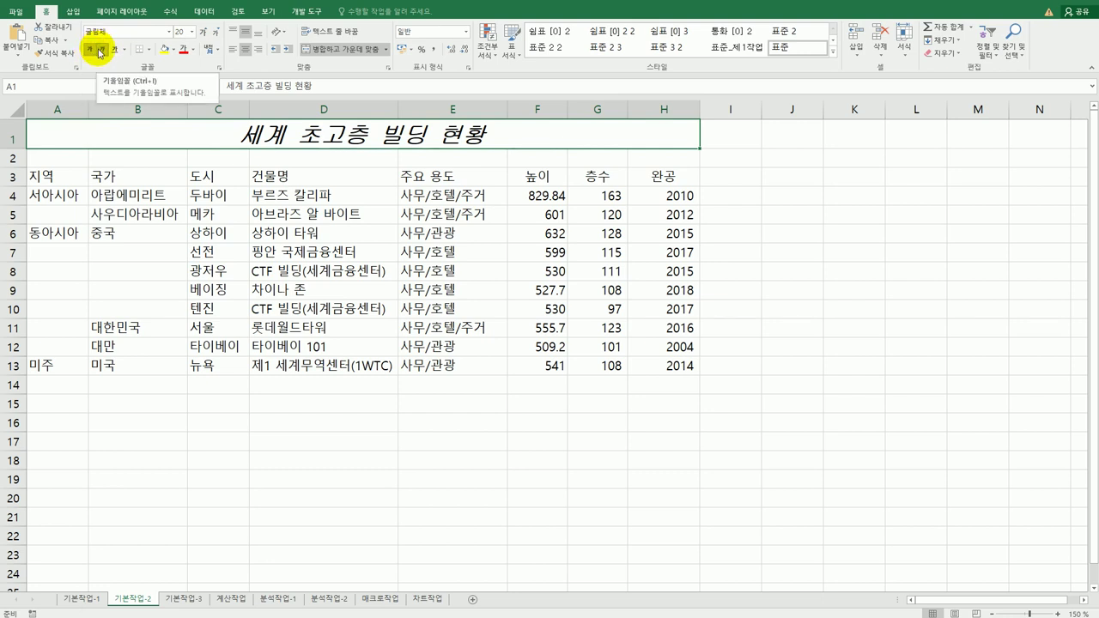
# - Set the height of title row 1 to 30
pyautogui.rightClick(10, 137)
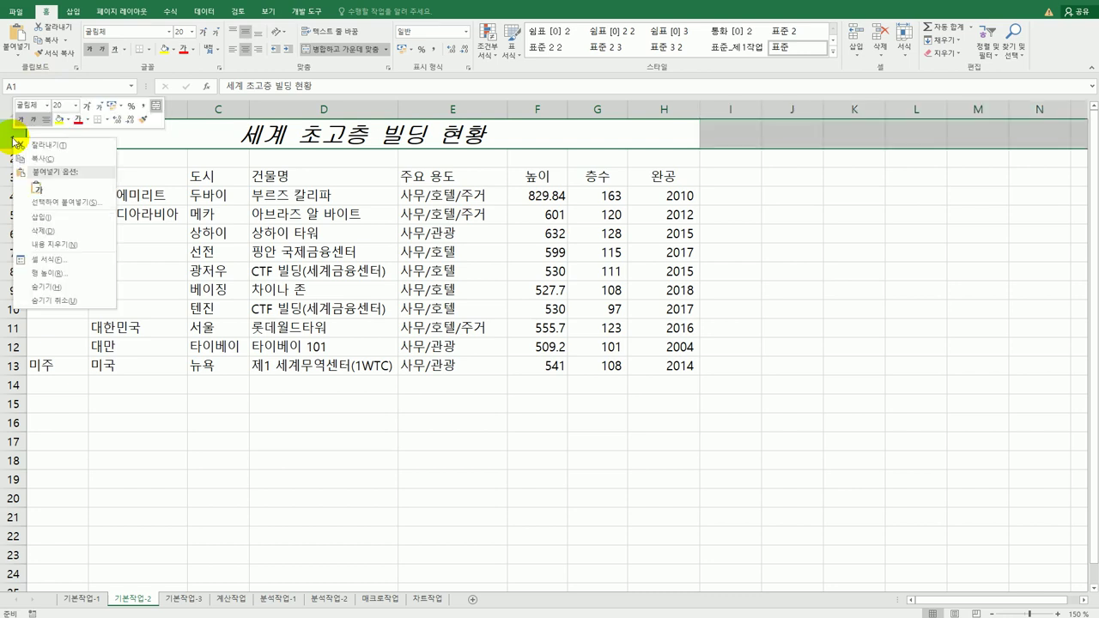
pyautogui.click(74, 271)
pyautogui.write('30')
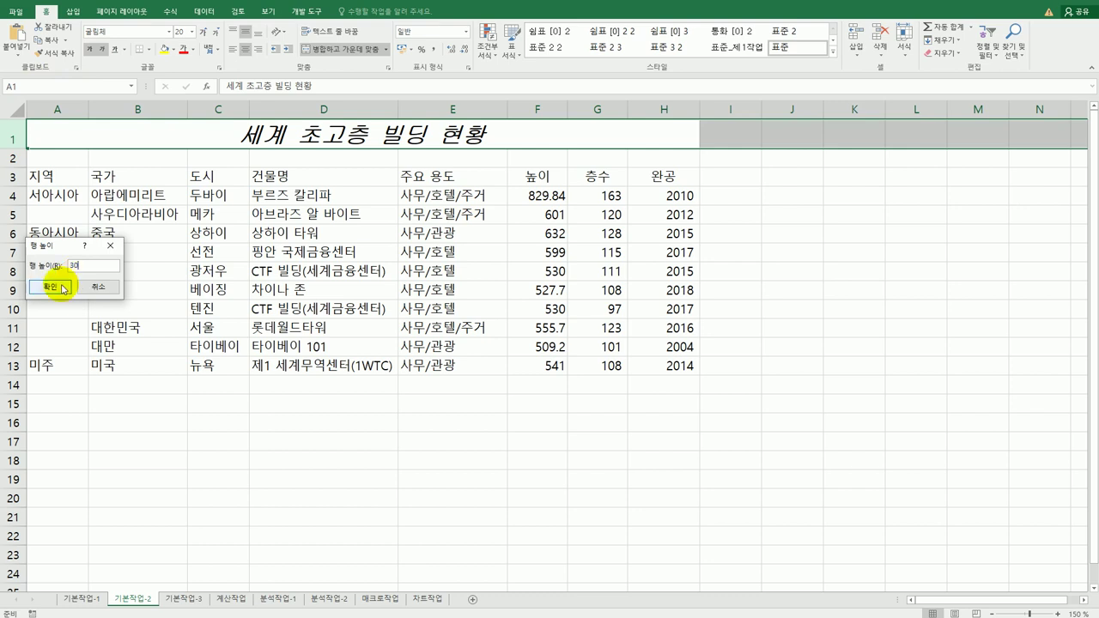
pyautogui.click(61, 285)
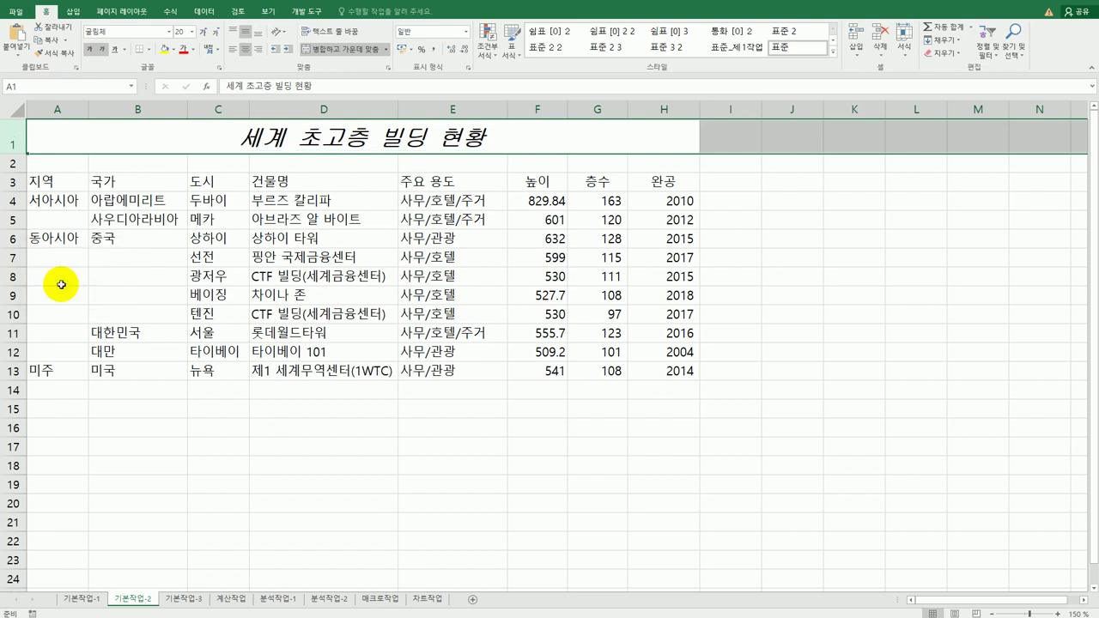
# - Insert the special character ♠ in front of the title text in A1
pyautogui.doubleClick(226, 140)
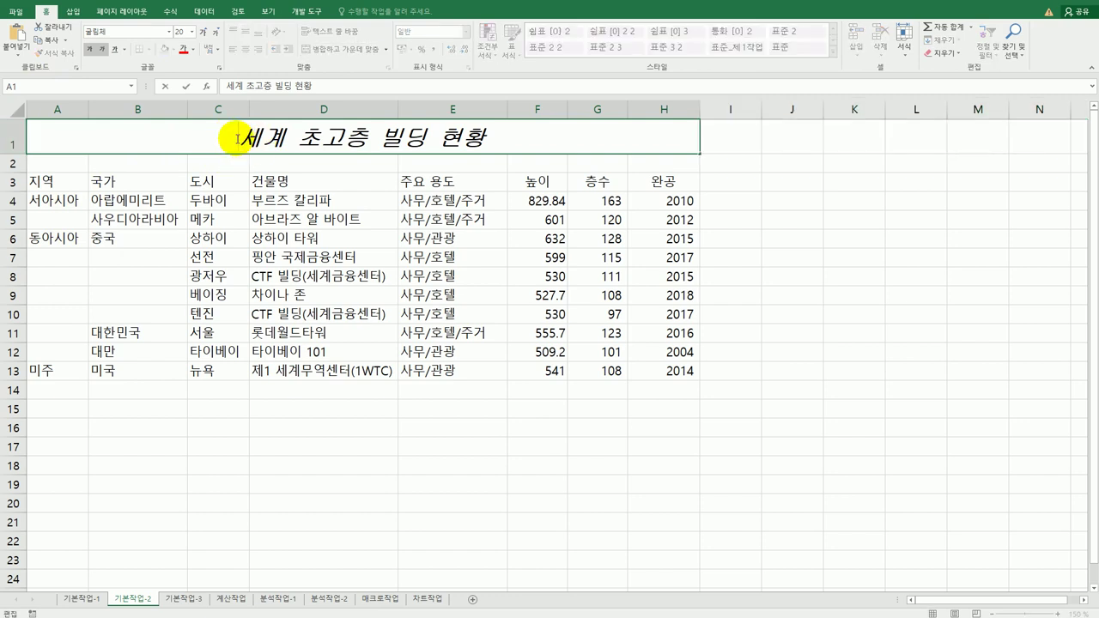
pyautogui.write('a')
pyautogui.press('BackSpace')
pyautogui.write('ㅁ')
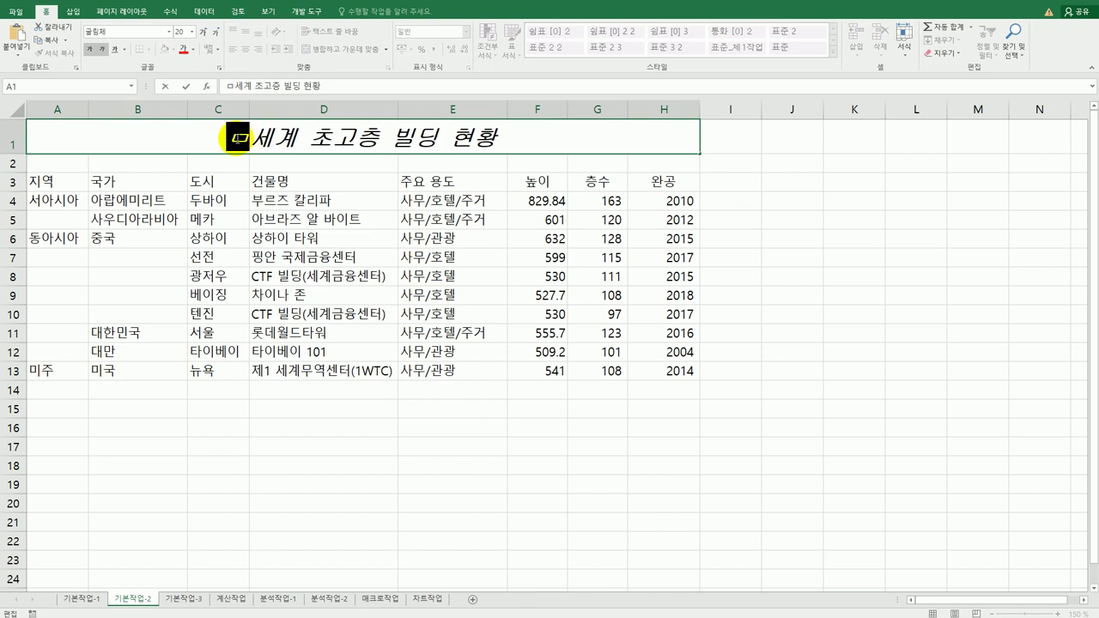
pyautogui.press('Hangul_Hanja')
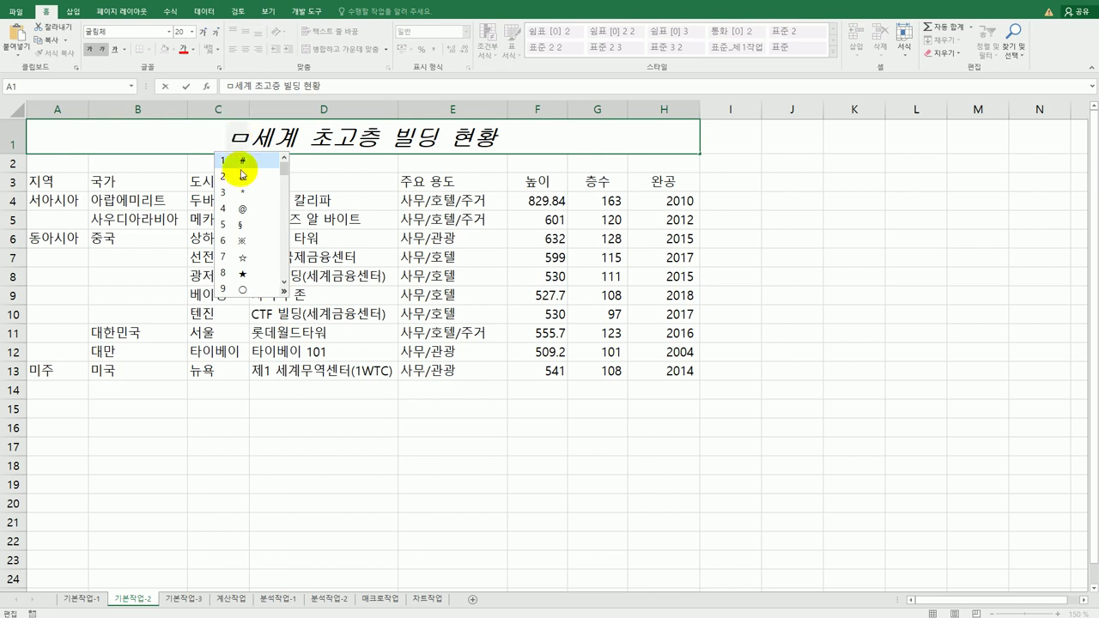
pyautogui.click(284, 291)
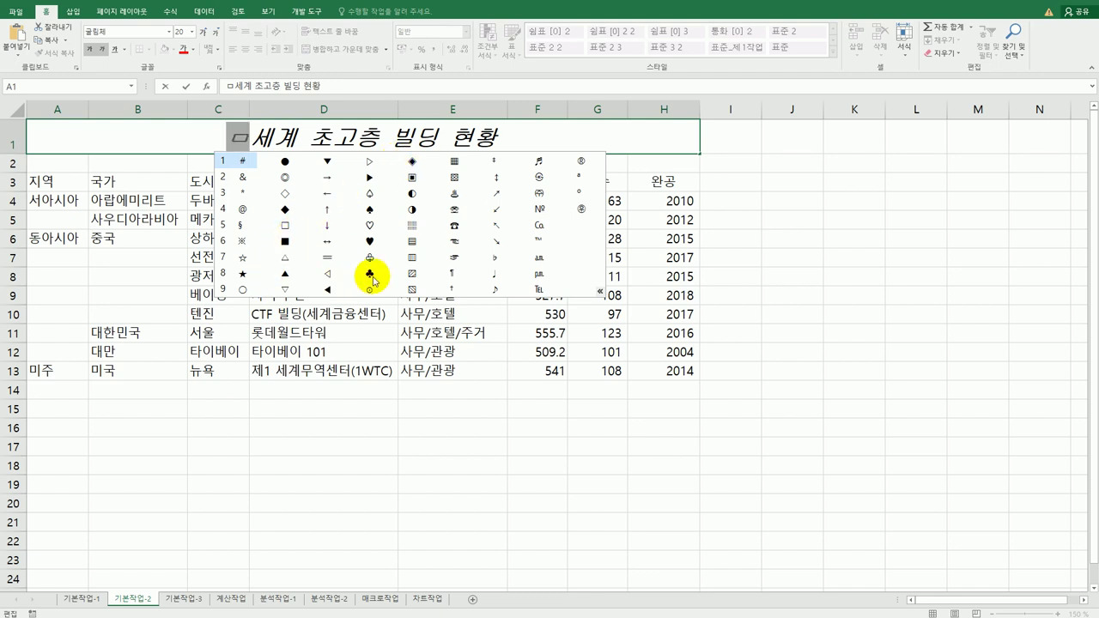
pyautogui.click(370, 209)
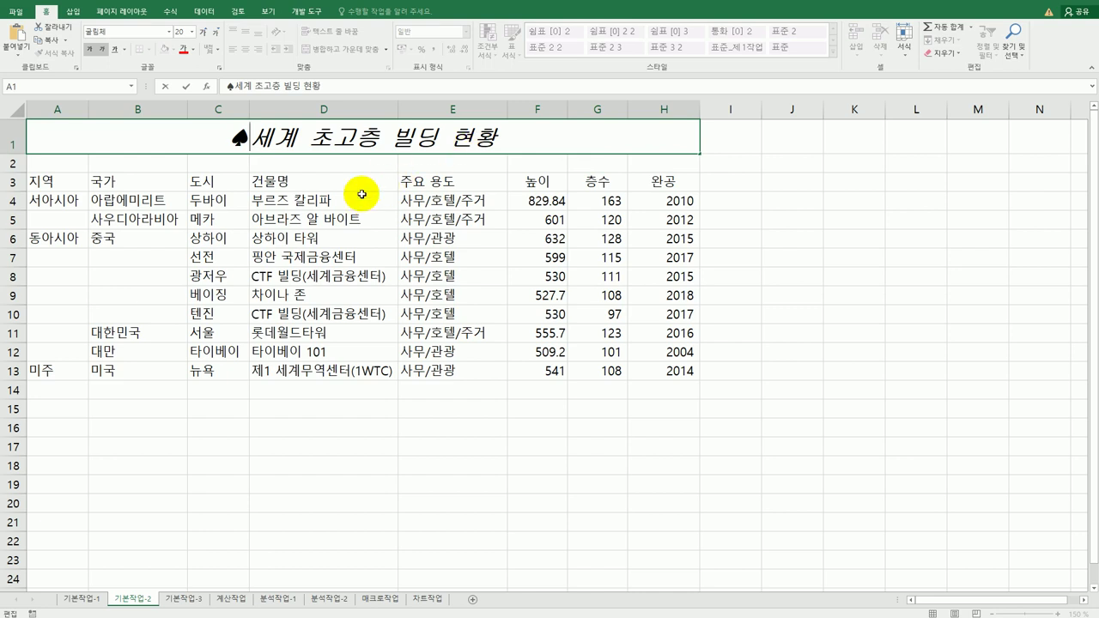
# - Insert the special character ♠ at the end of the title text in A1
pyautogui.click(508, 140)
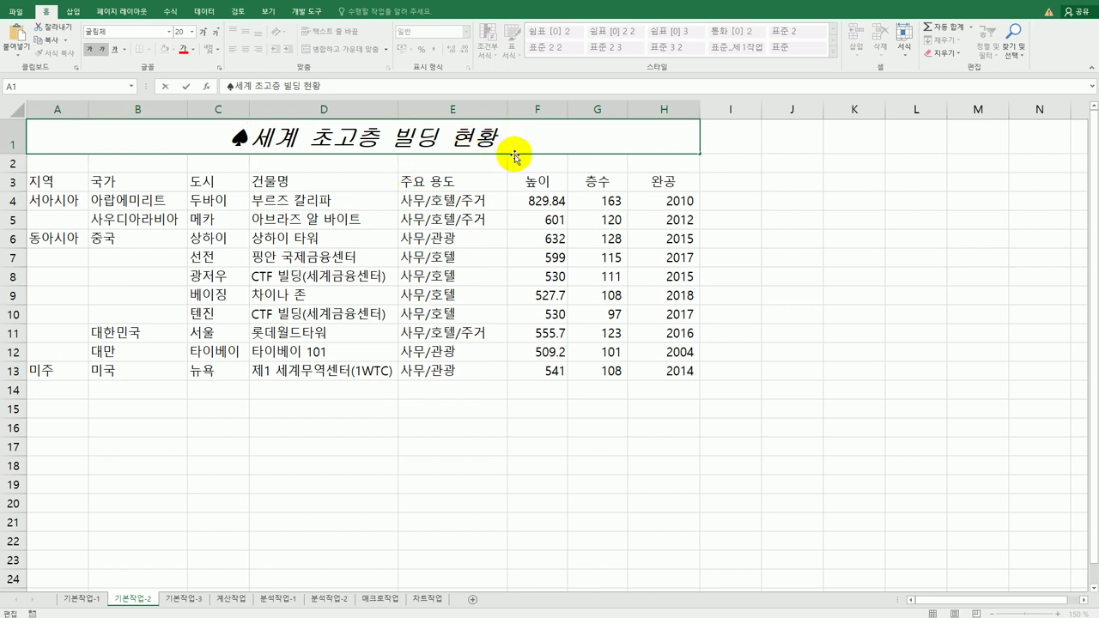
pyautogui.write('ㅁ')
pyautogui.press('Hangul_Hanja')
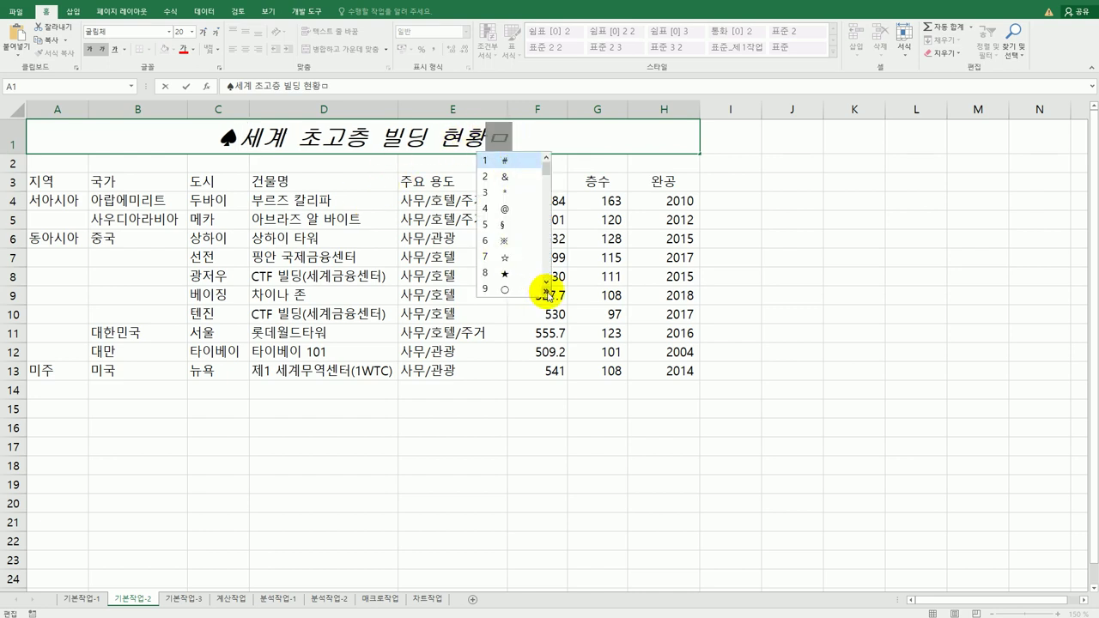
pyautogui.click(546, 291)
pyautogui.click(629, 211)
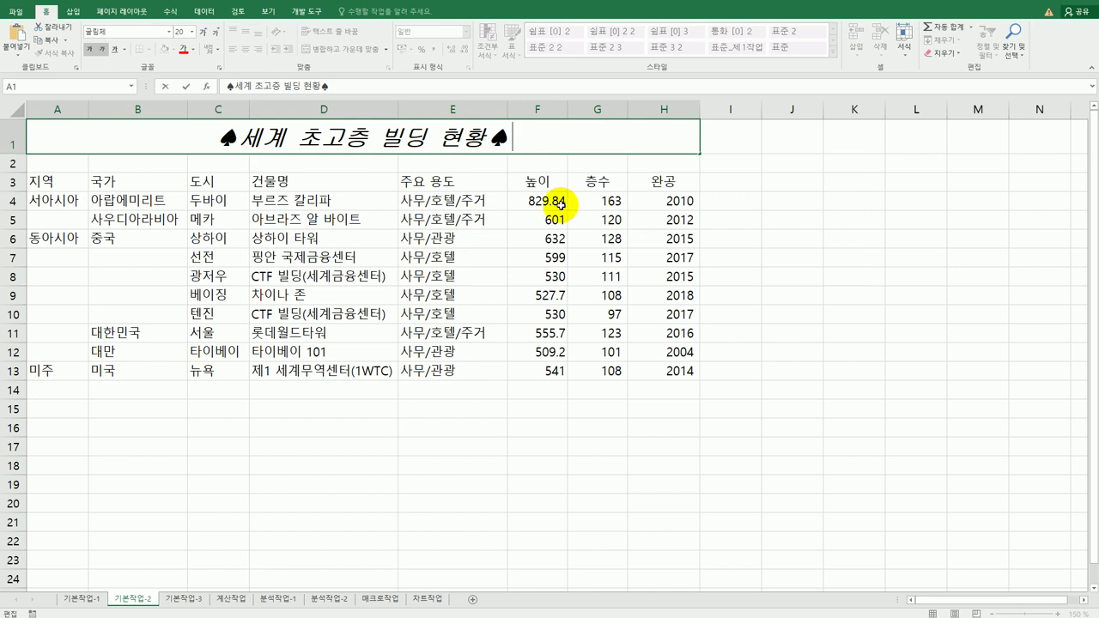
# - Center A3:E13 horizontally, and merge and center the ranges A4:A5, A6:A12 and B6:B10
pyautogui.moveTo(73, 182); pyautogui.dragTo(471, 367)
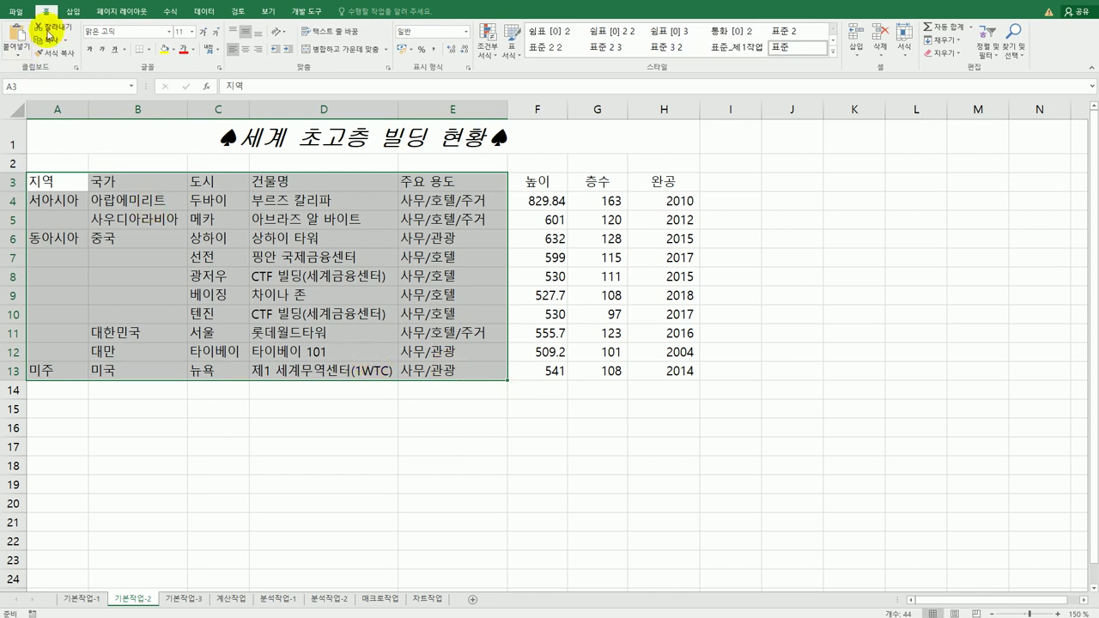
pyautogui.click(246, 50)
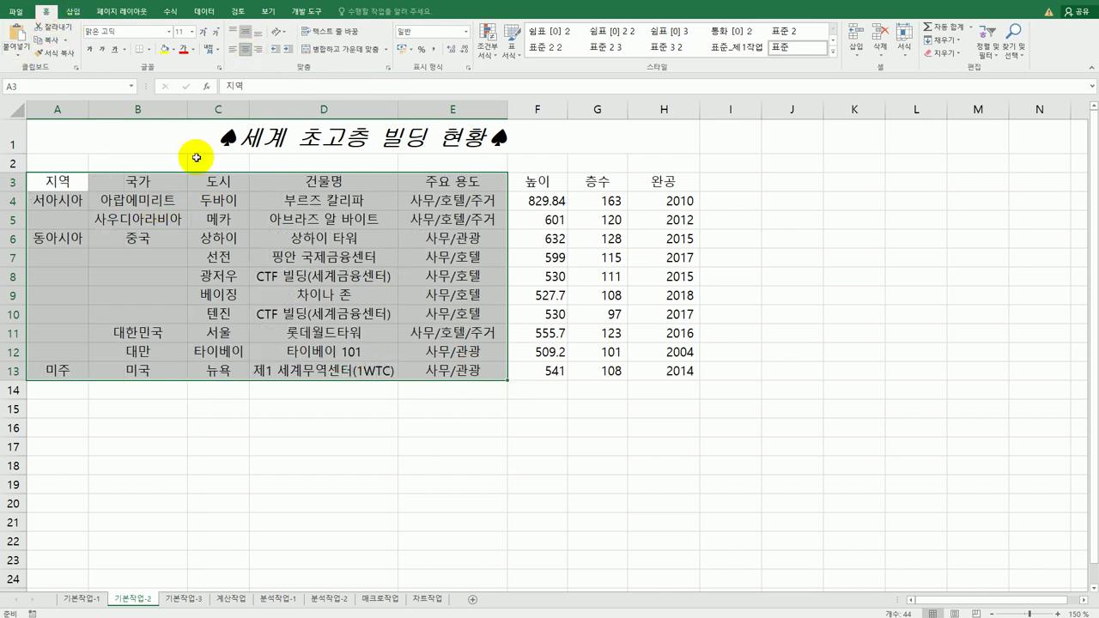
pyautogui.moveTo(57, 201); pyautogui.dragTo(58, 345)
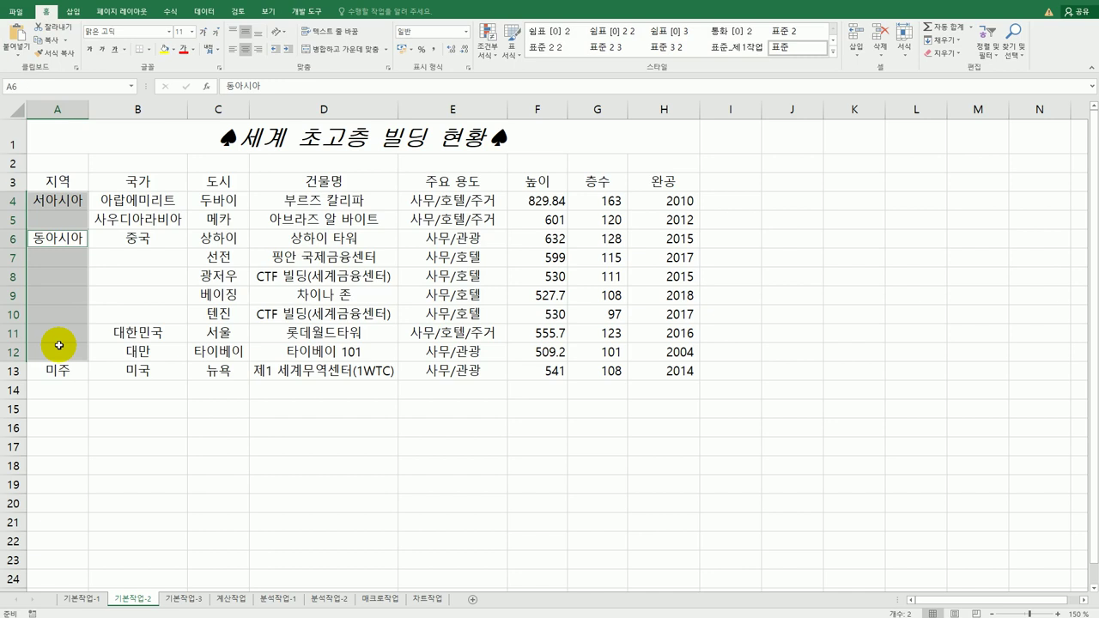
pyautogui.moveTo(140, 238); pyautogui.dragTo(140, 317)
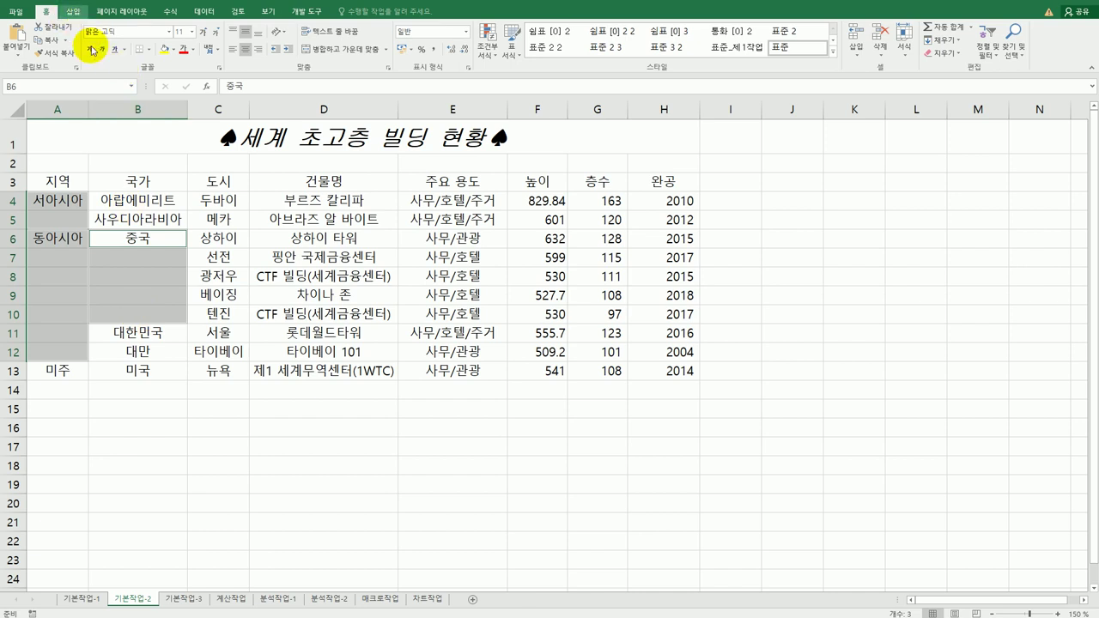
pyautogui.click(331, 54)
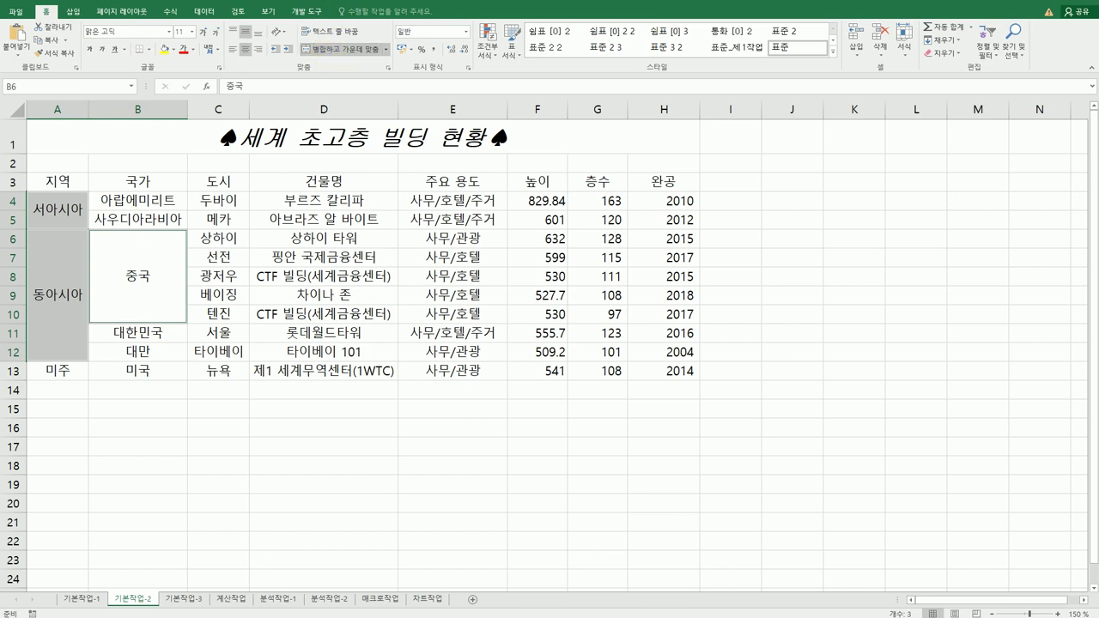
# - Check the task instructions and apply the custom number format 0.0"m" to the building heights in F4:F13
pyautogui.hotkey('alt', 'Tab')
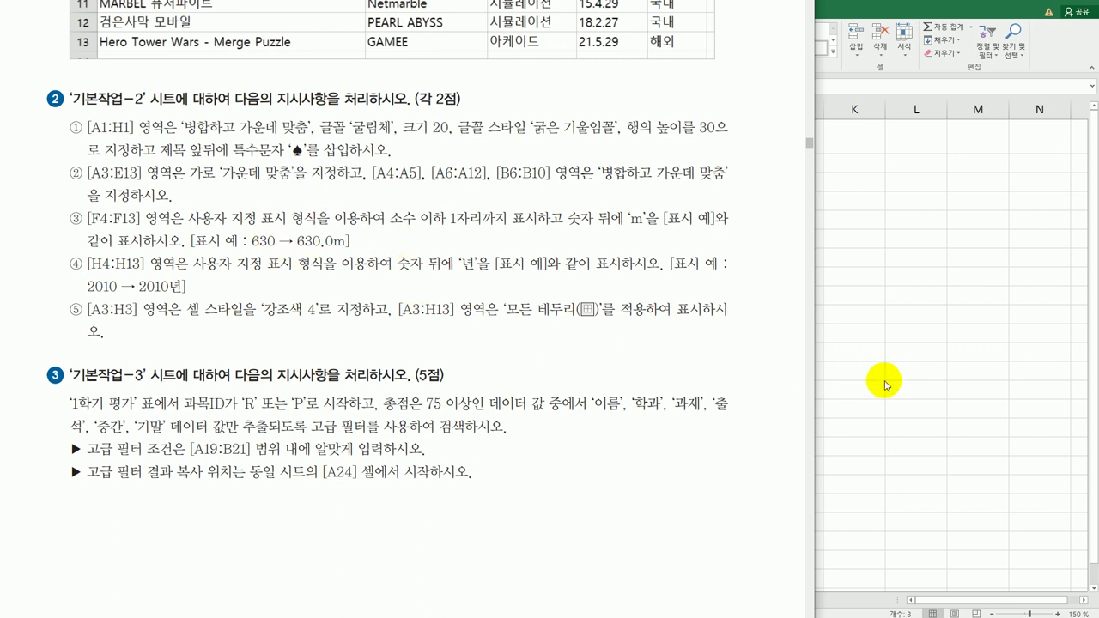
pyautogui.hotkey('alt', 'Tab')
pyautogui.moveTo(527, 204); pyautogui.dragTo(540, 369)
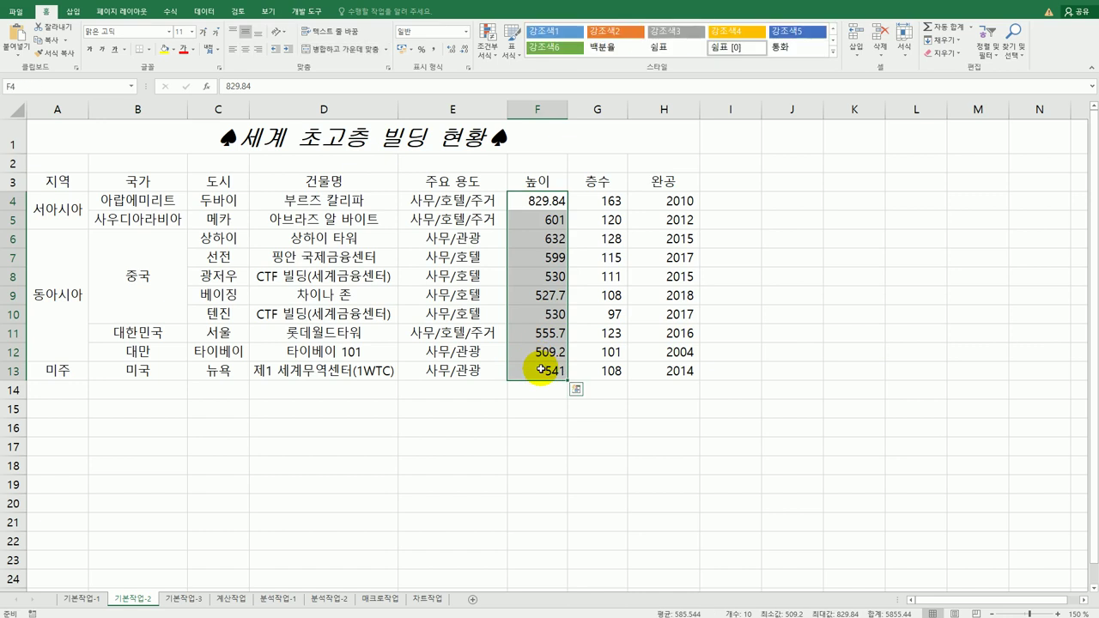
pyautogui.rightClick(547, 222)
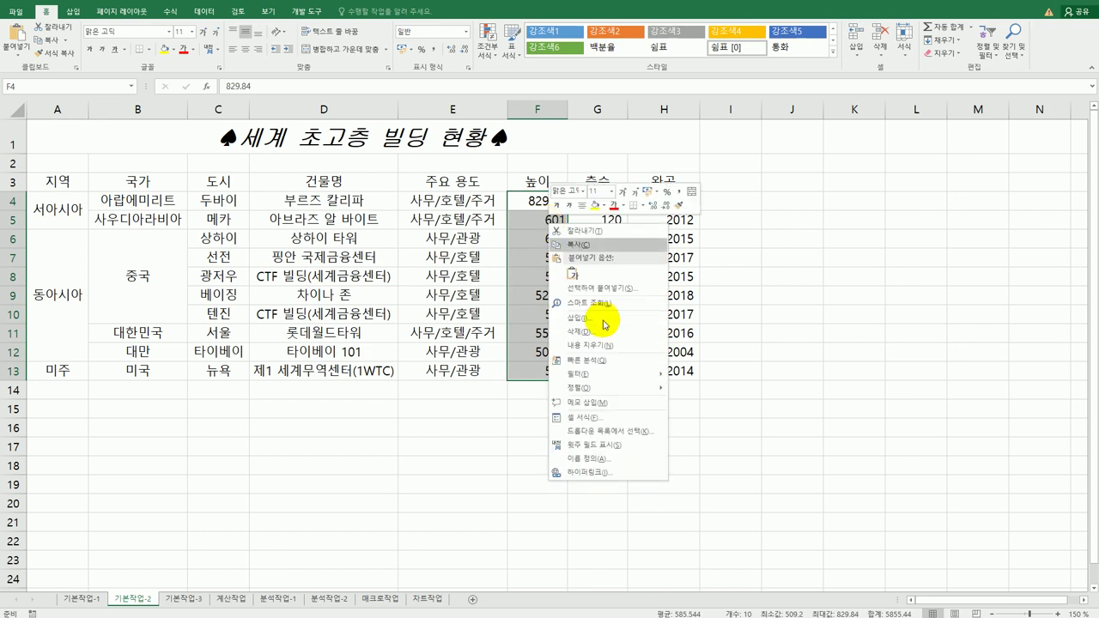
pyautogui.click(622, 418)
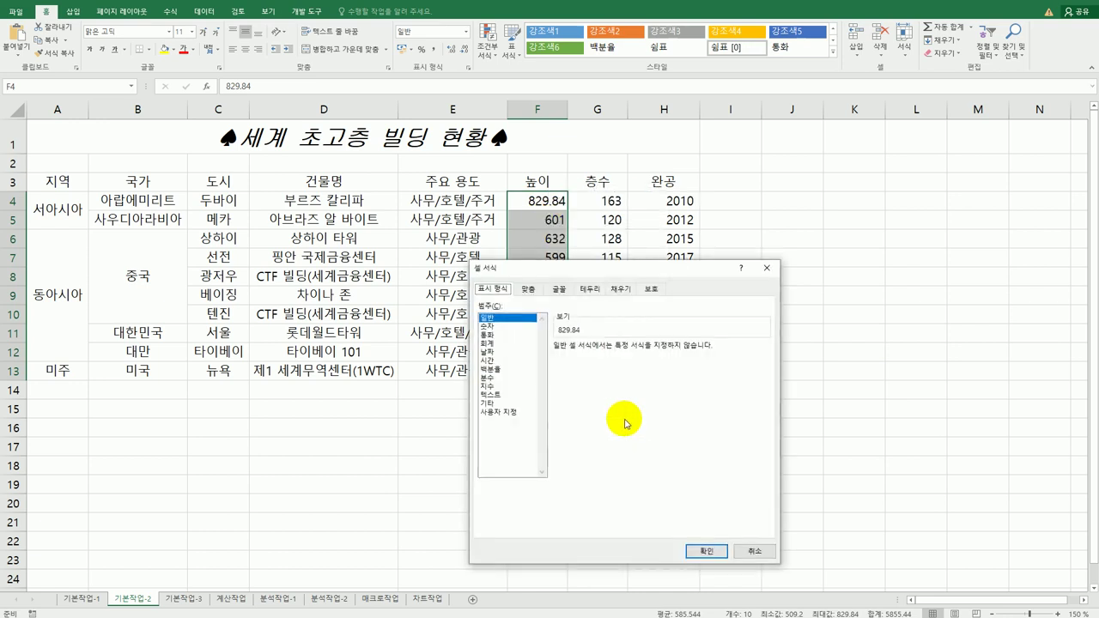
pyautogui.click(506, 413)
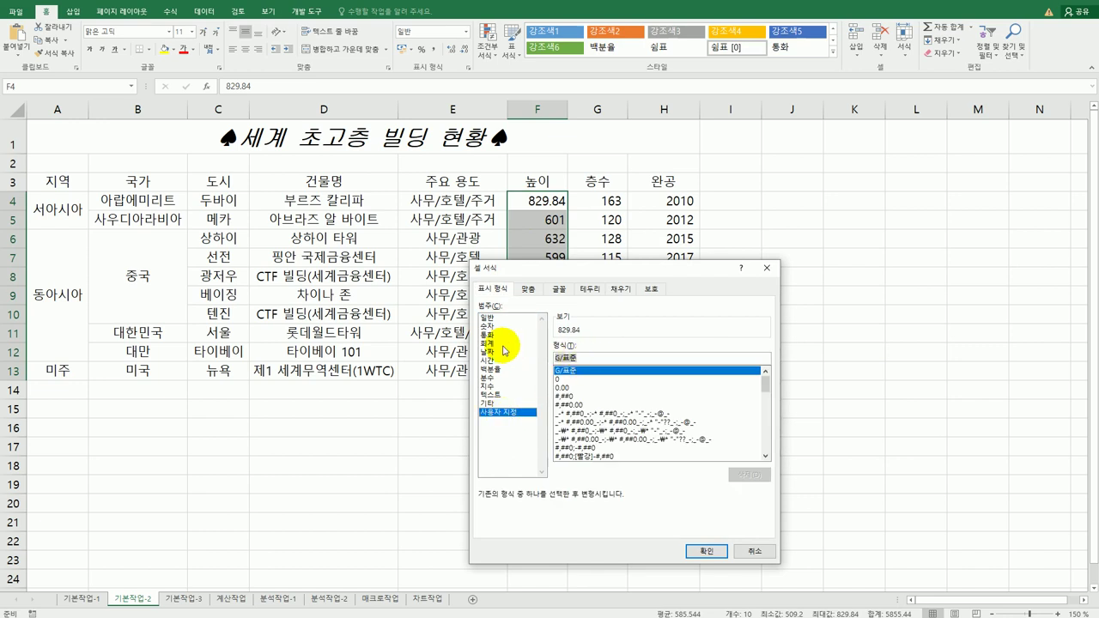
pyautogui.write('0.0"m')
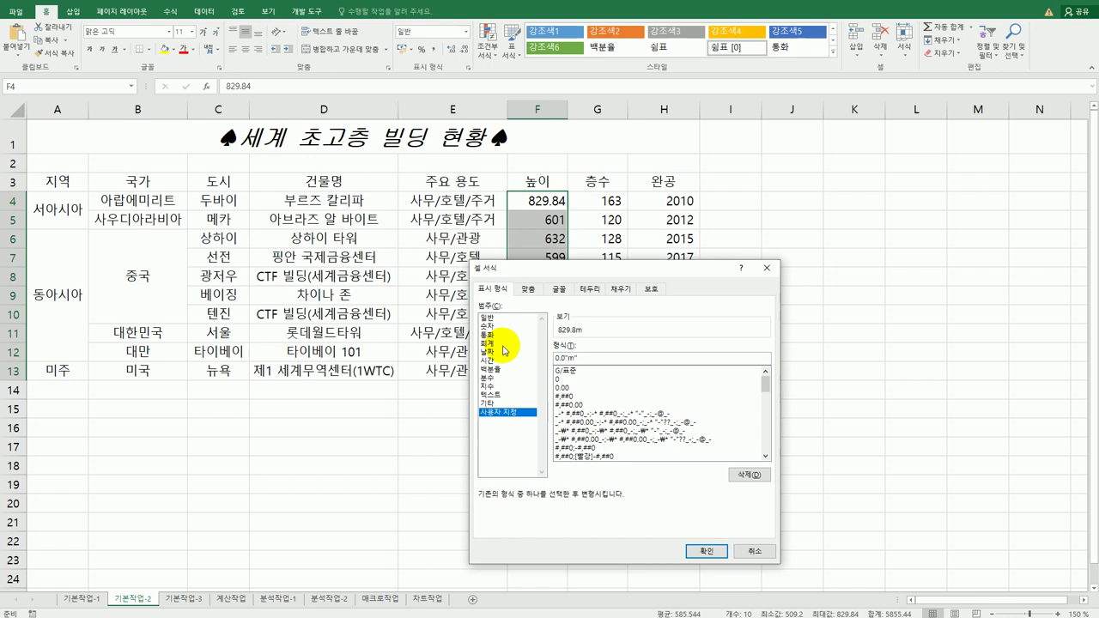
pyautogui.click(705, 551)
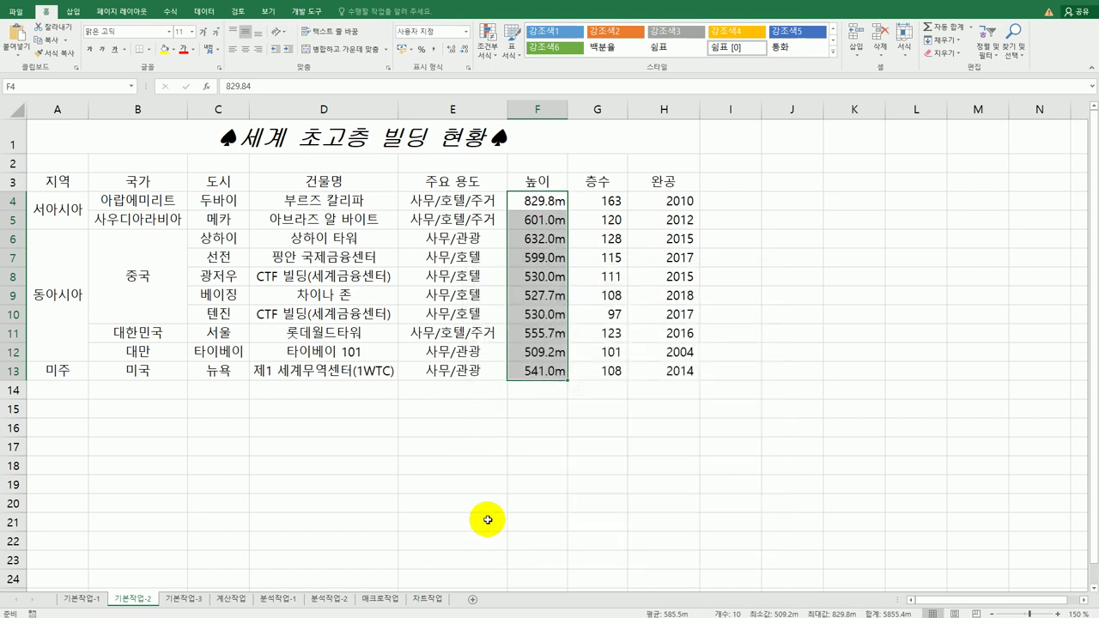
# - Apply the custom number format 0"년" to the completion years in H4:H13
pyautogui.moveTo(678, 202); pyautogui.dragTo(678, 372)
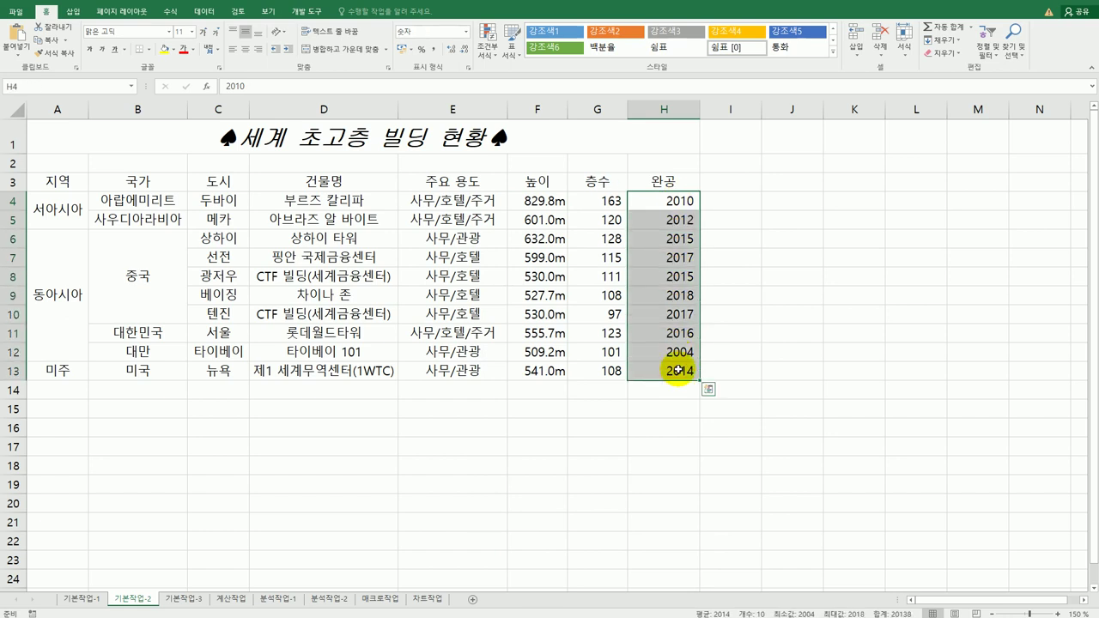
pyautogui.rightClick(659, 218)
pyautogui.click(731, 420)
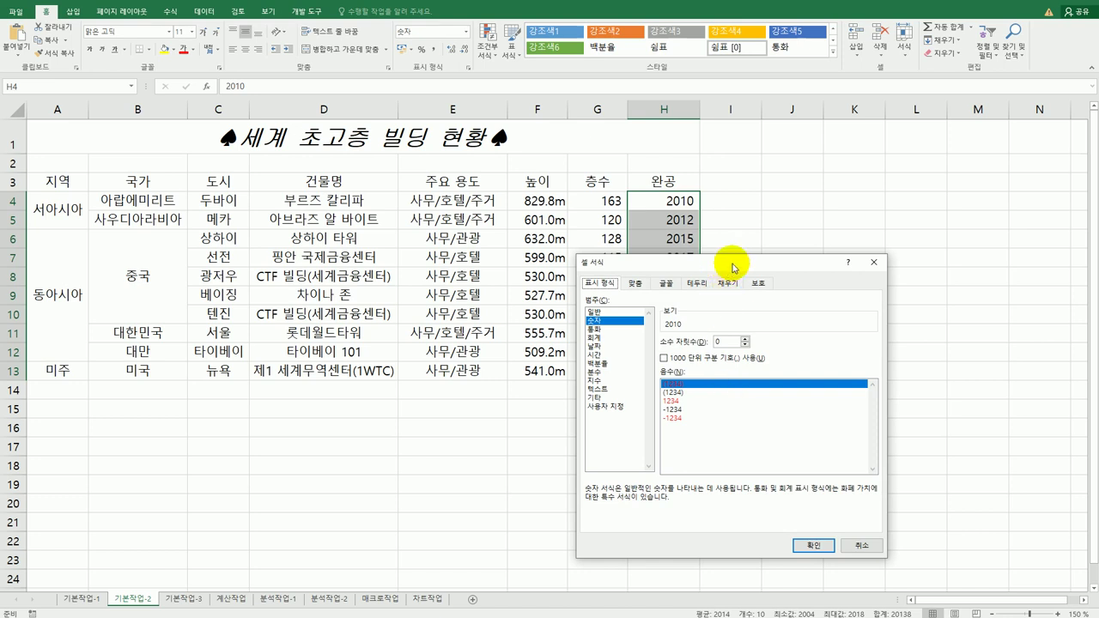
pyautogui.moveTo(726, 262); pyautogui.dragTo(875, 173)
pyautogui.click(788, 317)
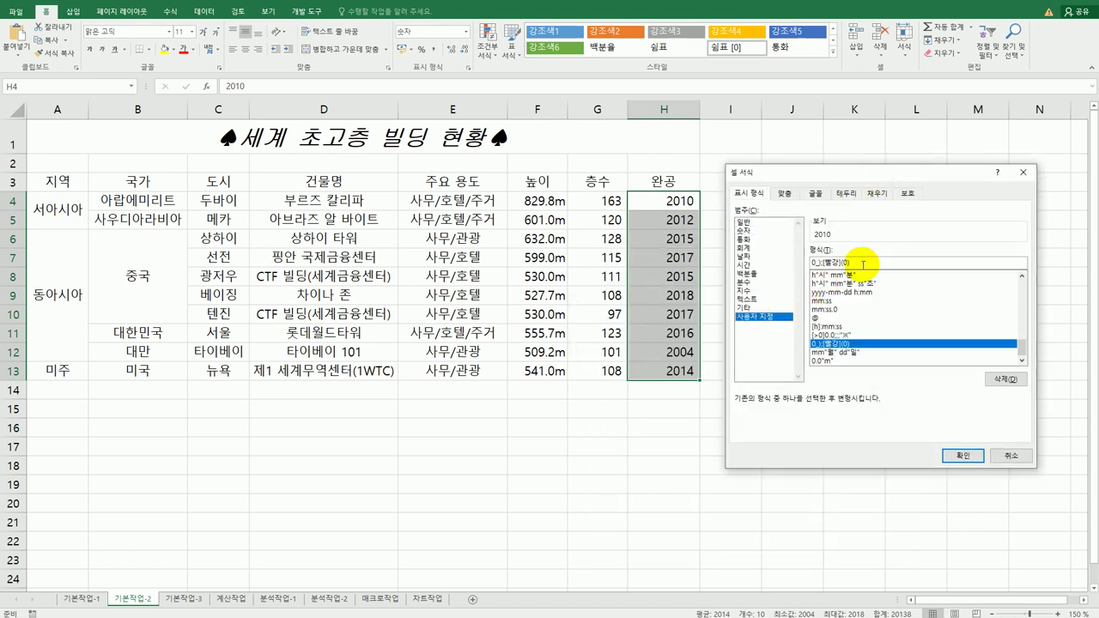
pyautogui.write('0')
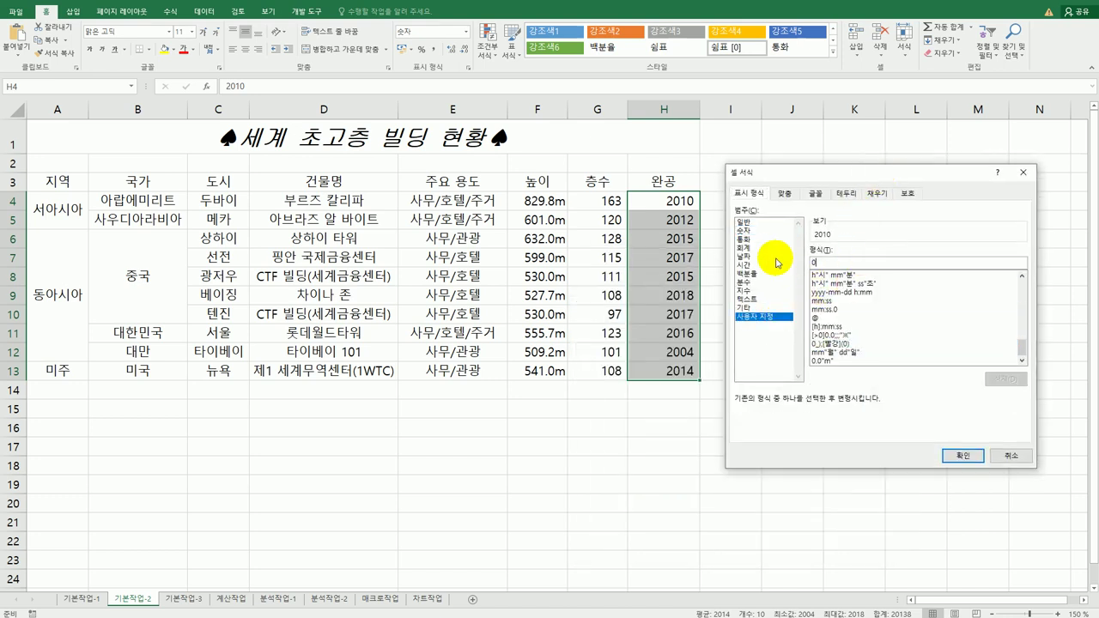
pyautogui.write('"')
pyautogui.write('년"')
pyautogui.click(961, 456)
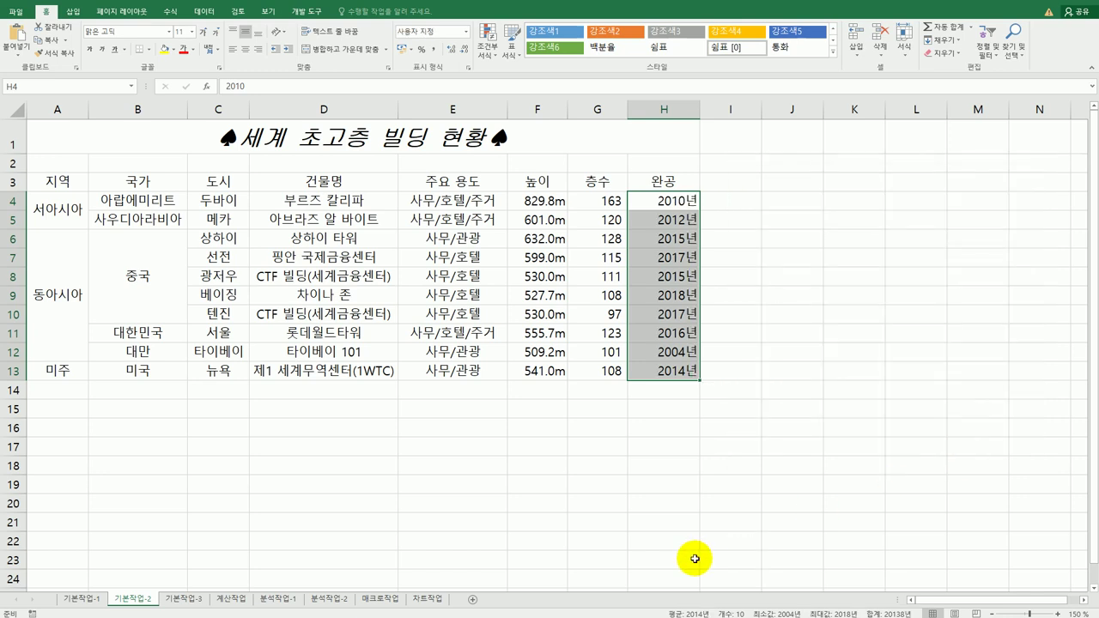
# - Apply the cell style 강조색4 to the header row A3:H3
pyautogui.moveTo(69, 183); pyautogui.dragTo(670, 183)
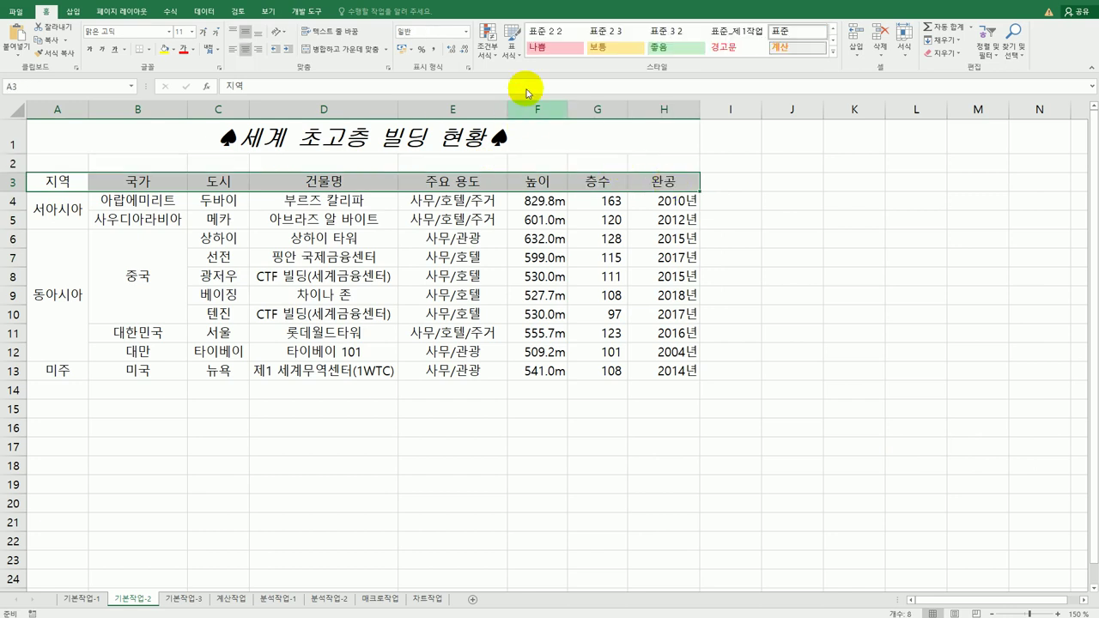
pyautogui.click(832, 52)
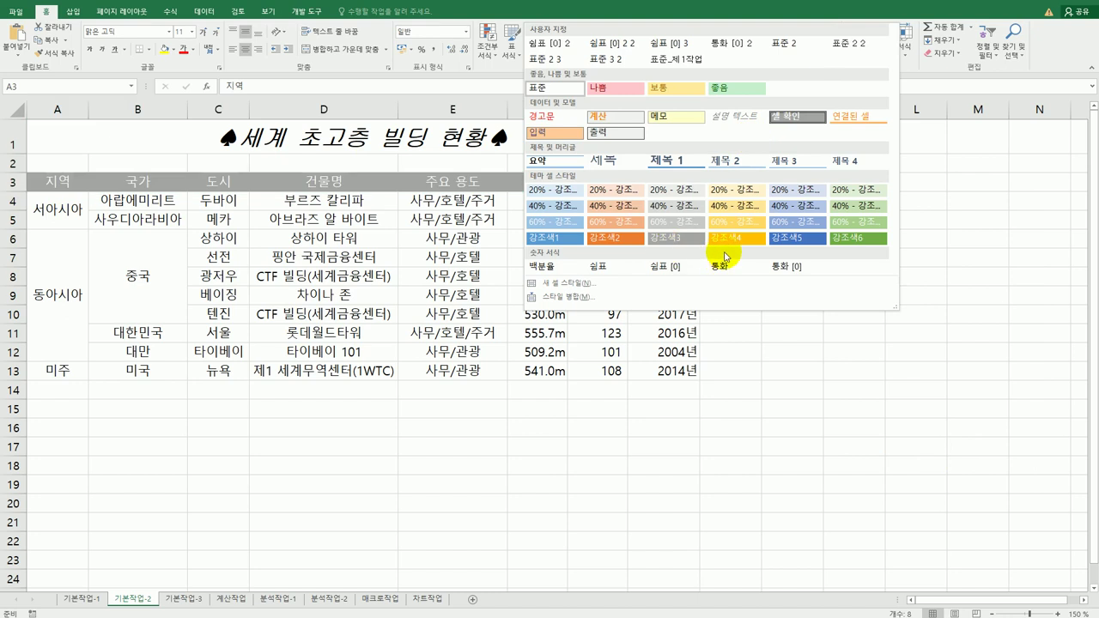
pyautogui.click(735, 237)
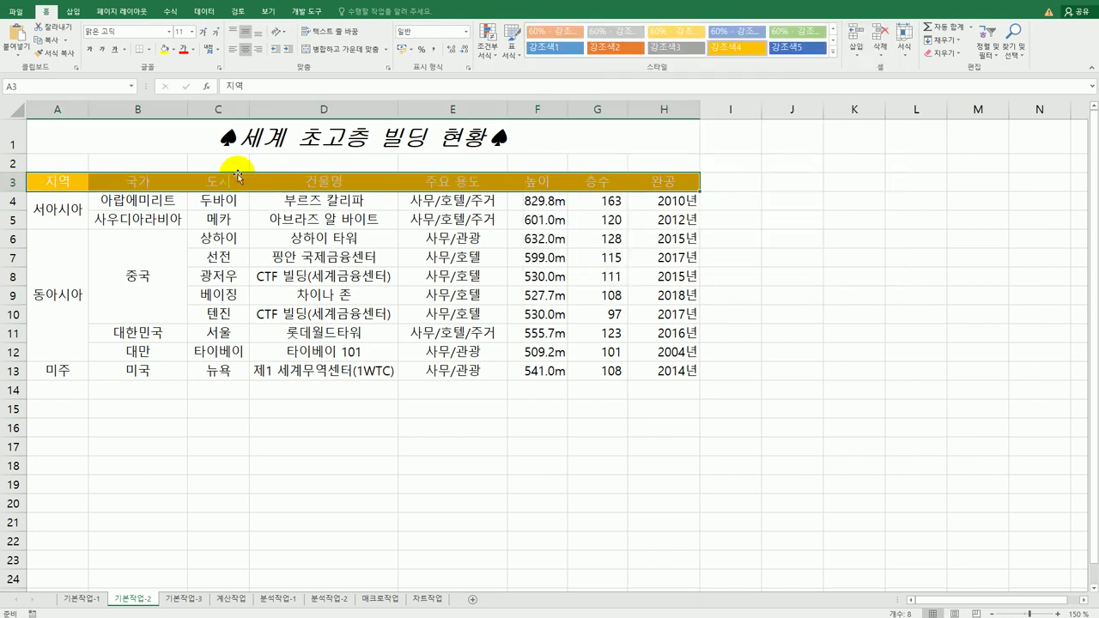
# - Apply all borders to the whole table A3:H13
pyautogui.moveTo(67, 185); pyautogui.dragTo(656, 361)
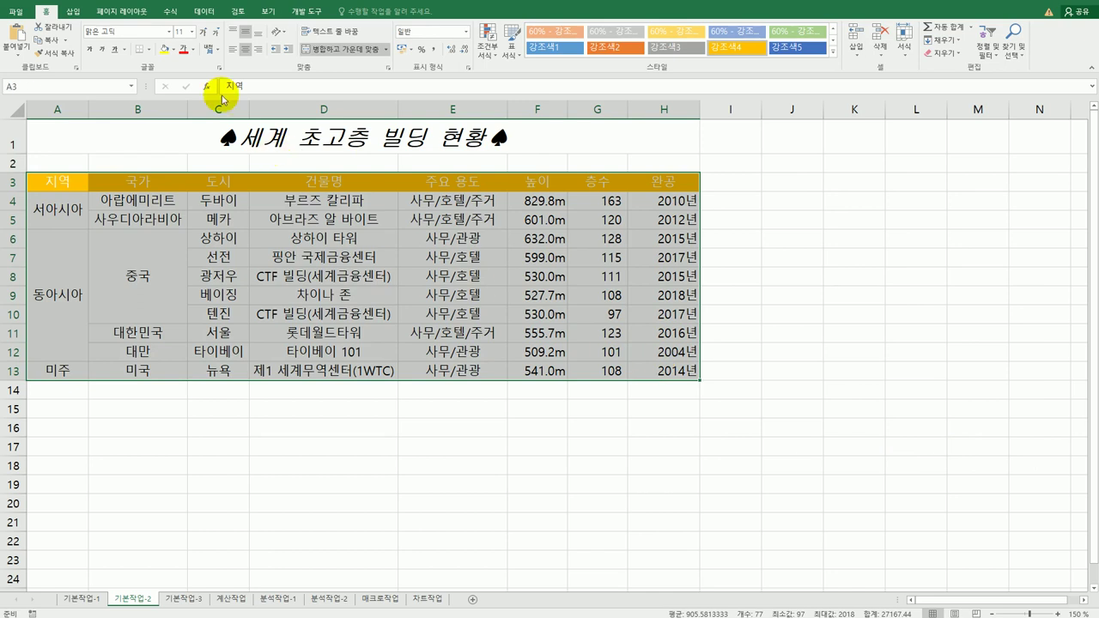
pyautogui.click(151, 52)
pyautogui.click(169, 143)
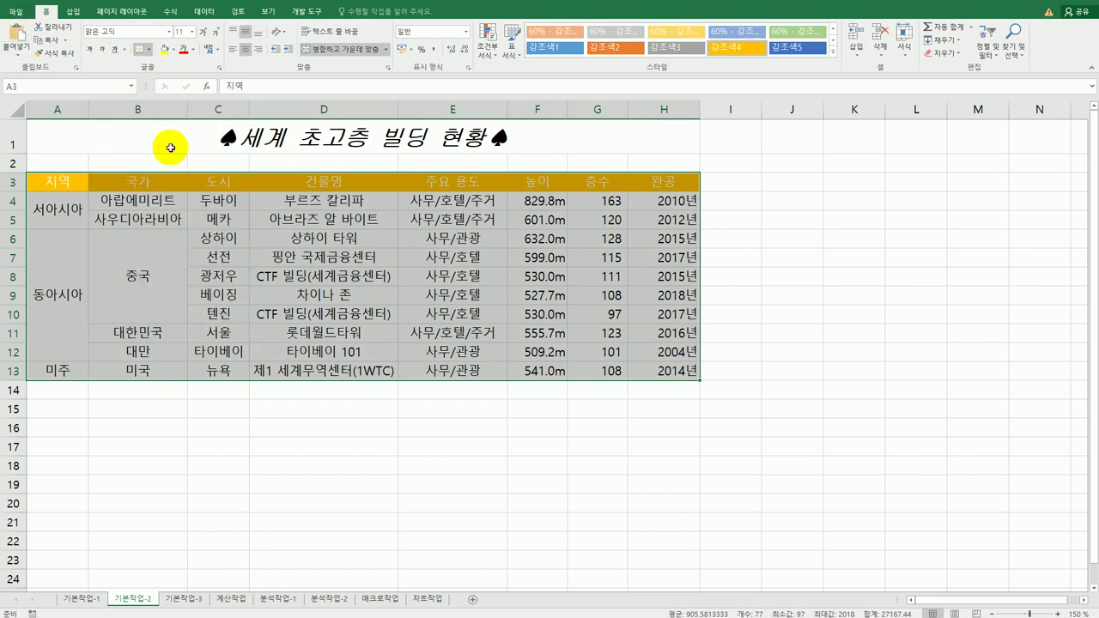
pyautogui.click(642, 373)
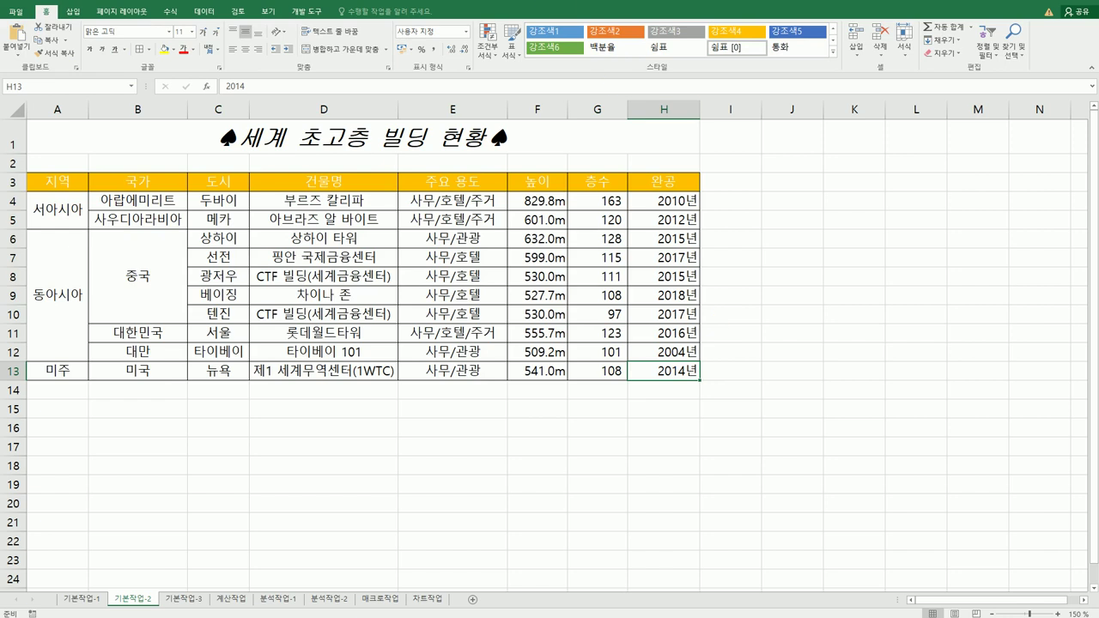
# - Check the advanced filter instructions in the task document and open the 기본작업-3 sheet
pyautogui.hotkey('alt', 'Tab')
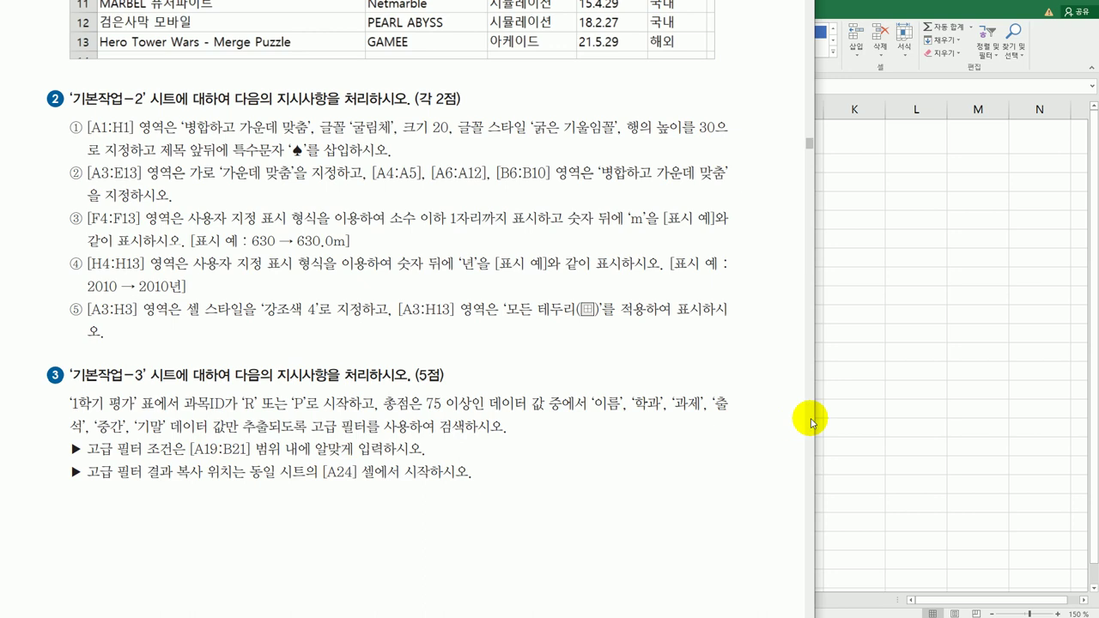
pyautogui.hotkey('alt', 'Tab')
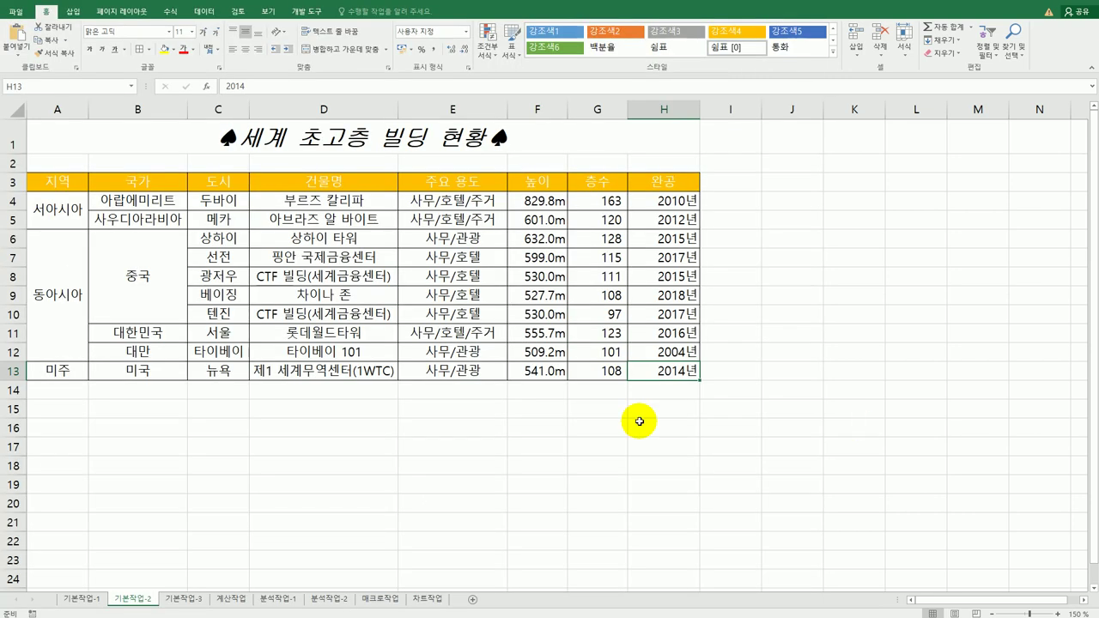
pyautogui.click(56, 489)
pyautogui.click(183, 599)
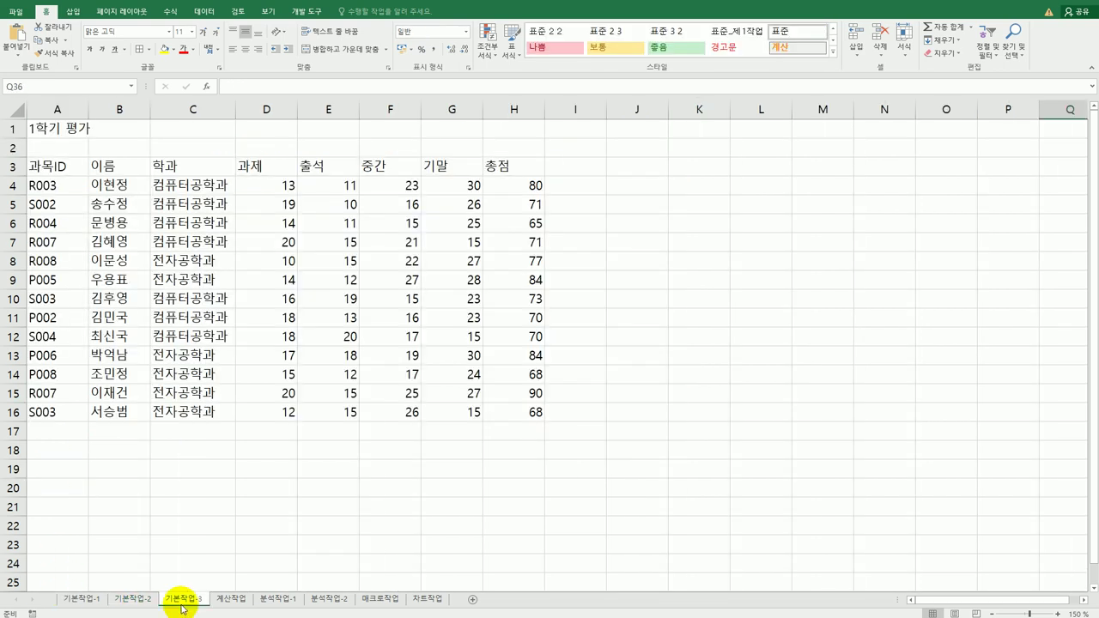
# - Copy the 과목ID header into A19 and enter the filter criteria R* in A20 and P* in A21
pyautogui.click(60, 470)
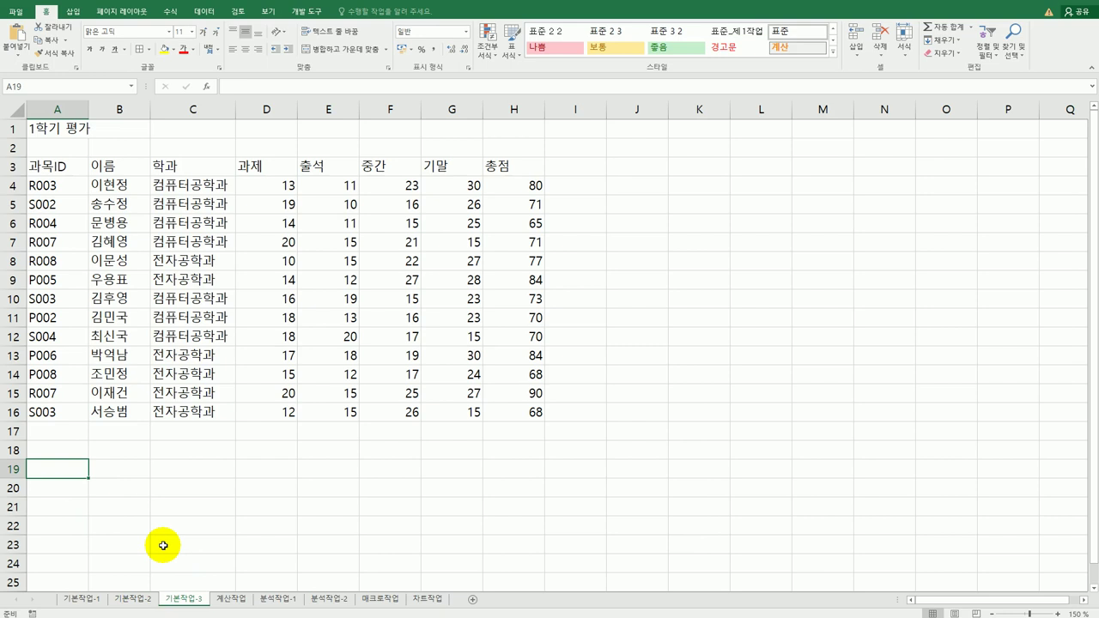
pyautogui.click(58, 166)
pyautogui.hotkey('ctrl', 'c')
pyautogui.click(42, 472)
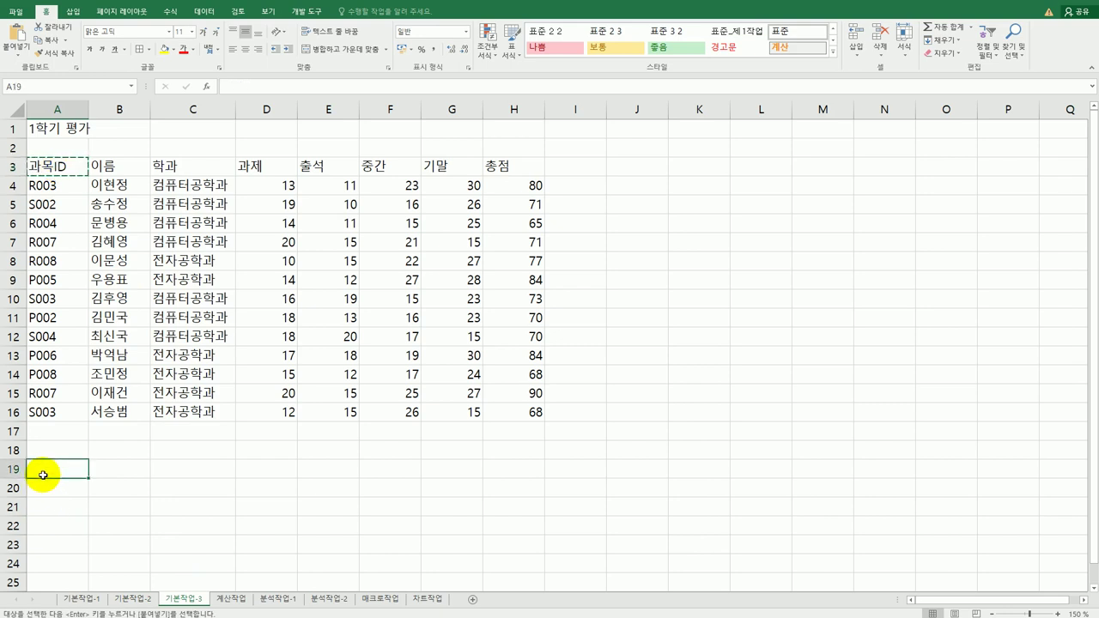
pyautogui.hotkey('ctrl', 'v')
pyautogui.click(71, 487)
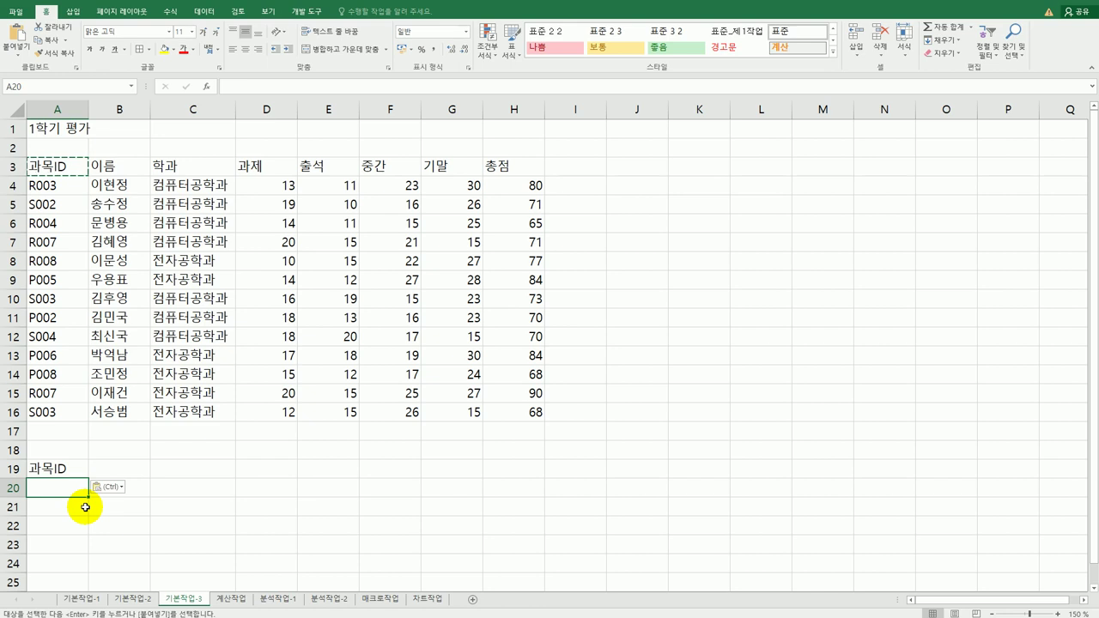
pyautogui.write('ㄲ')
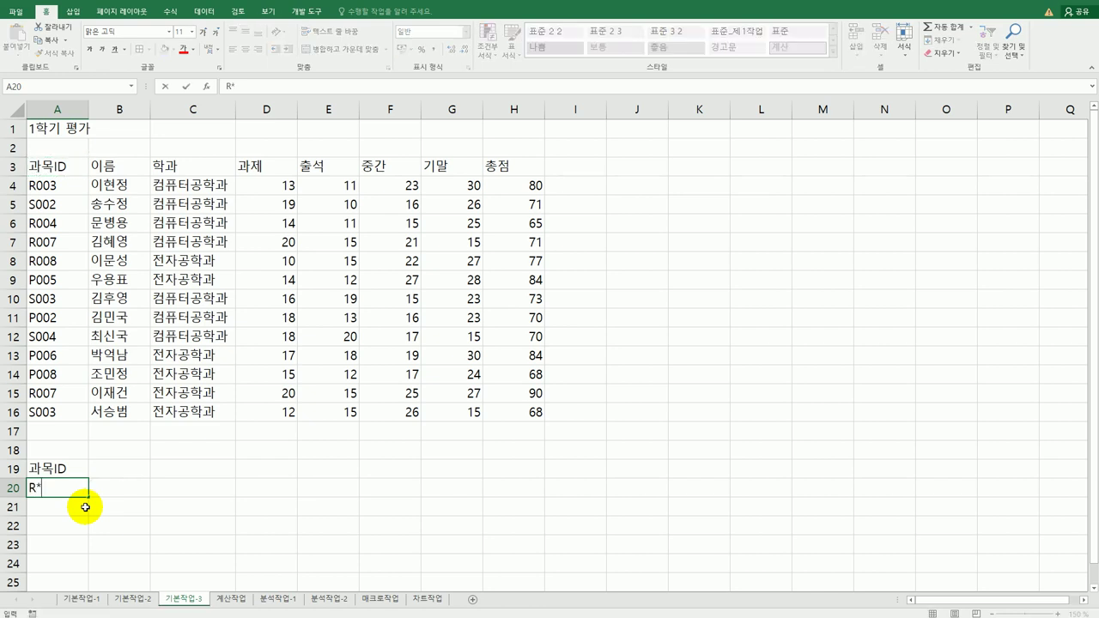
pyautogui.click(86, 507)
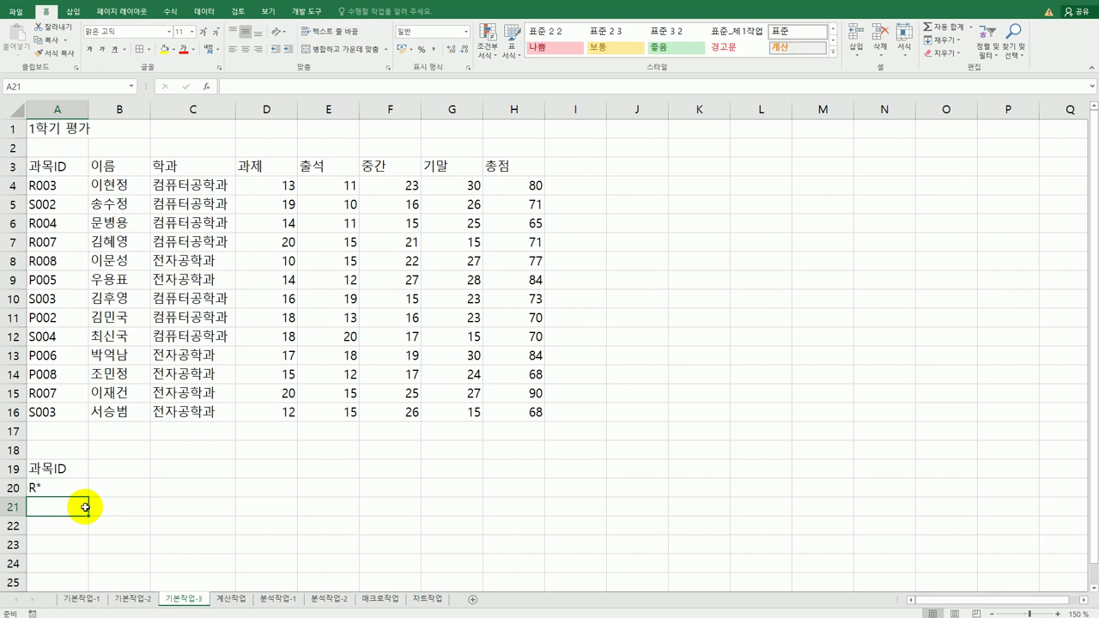
pyautogui.write('p')
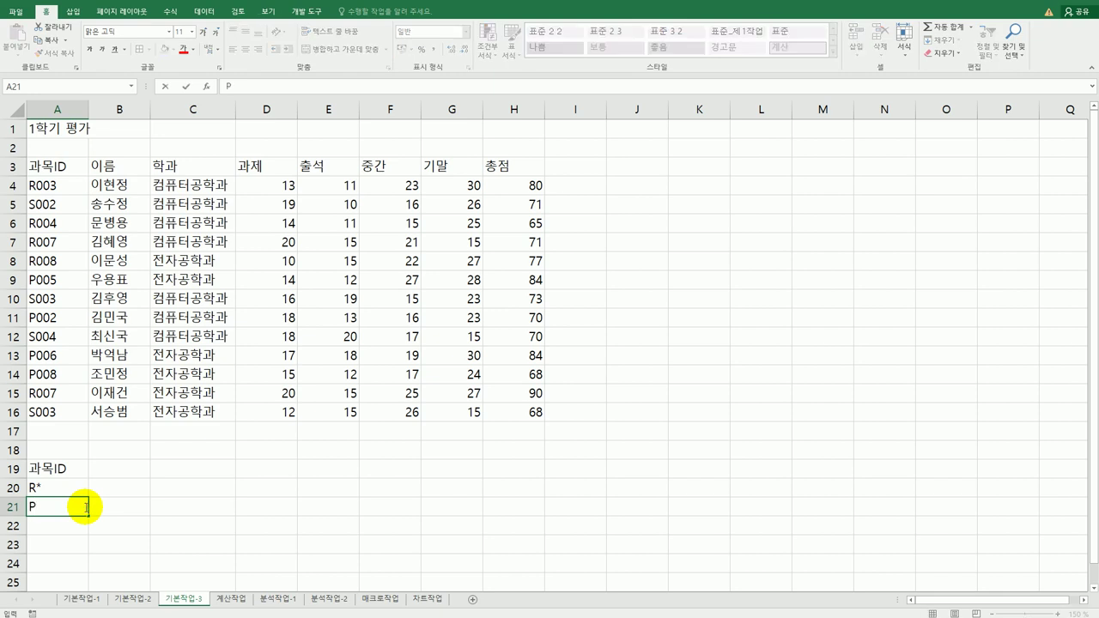
pyautogui.press('Return')
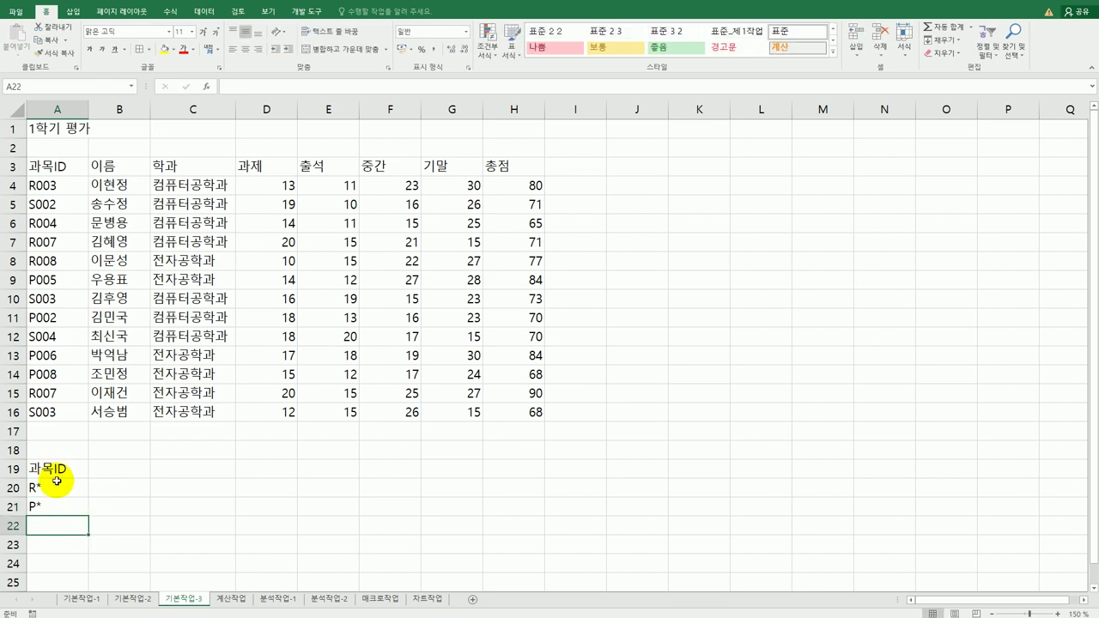
# - Copy the 총점 header into B19 and enter the criterion >=75 in both B20 and B21
pyautogui.click(116, 469)
pyautogui.click(501, 166)
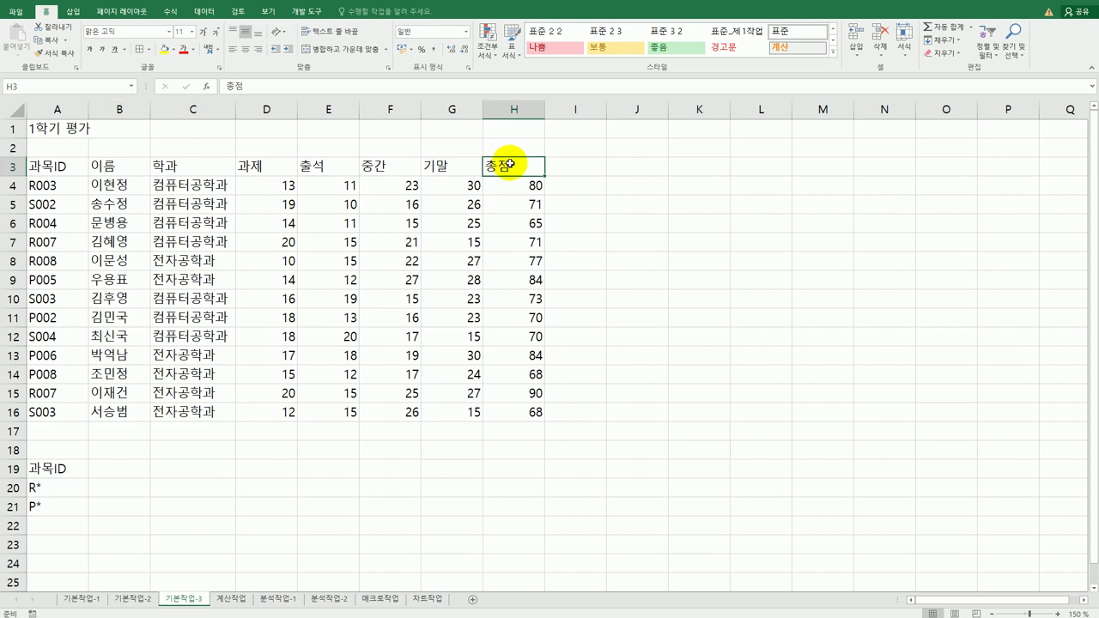
pyautogui.hotkey('ctrl', 'c')
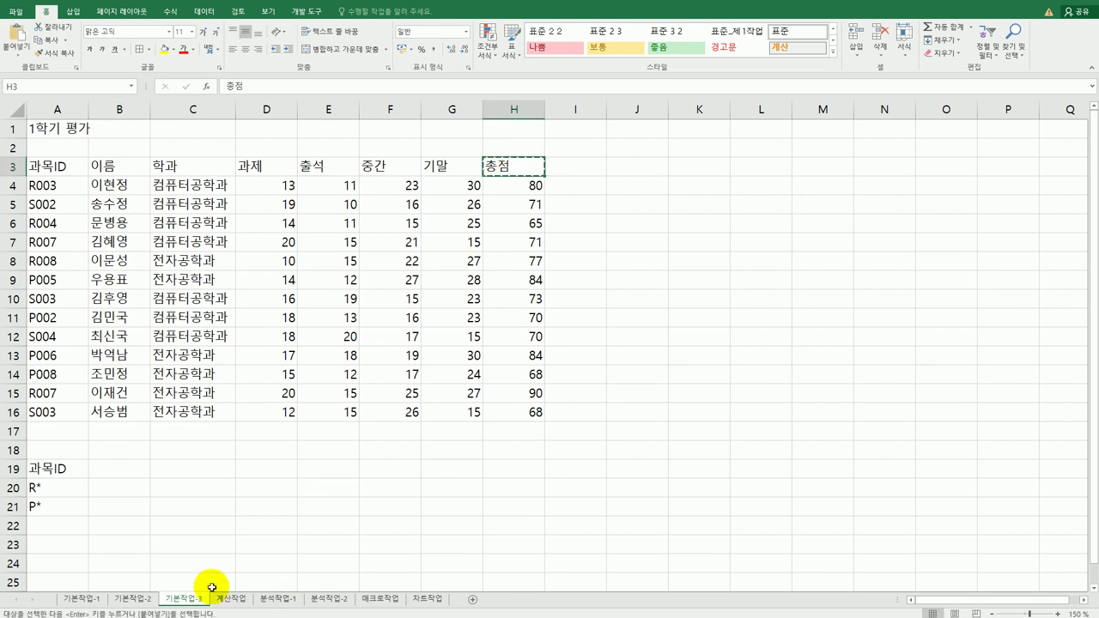
pyautogui.click(127, 470)
pyautogui.hotkey('ctrl', 'v')
pyautogui.click(121, 491)
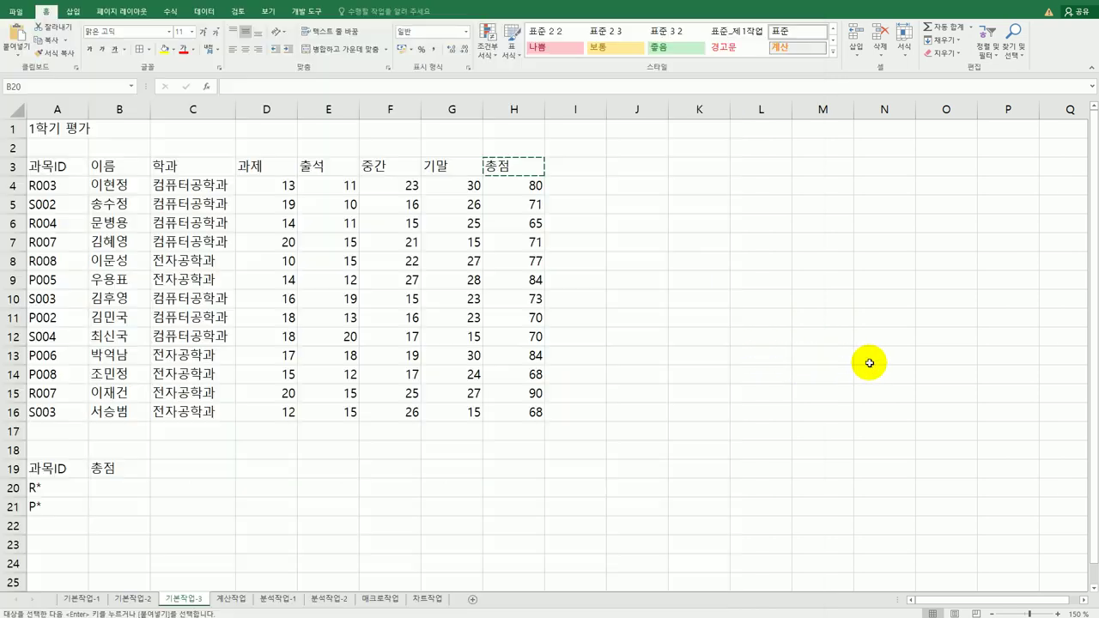
pyautogui.write('>')
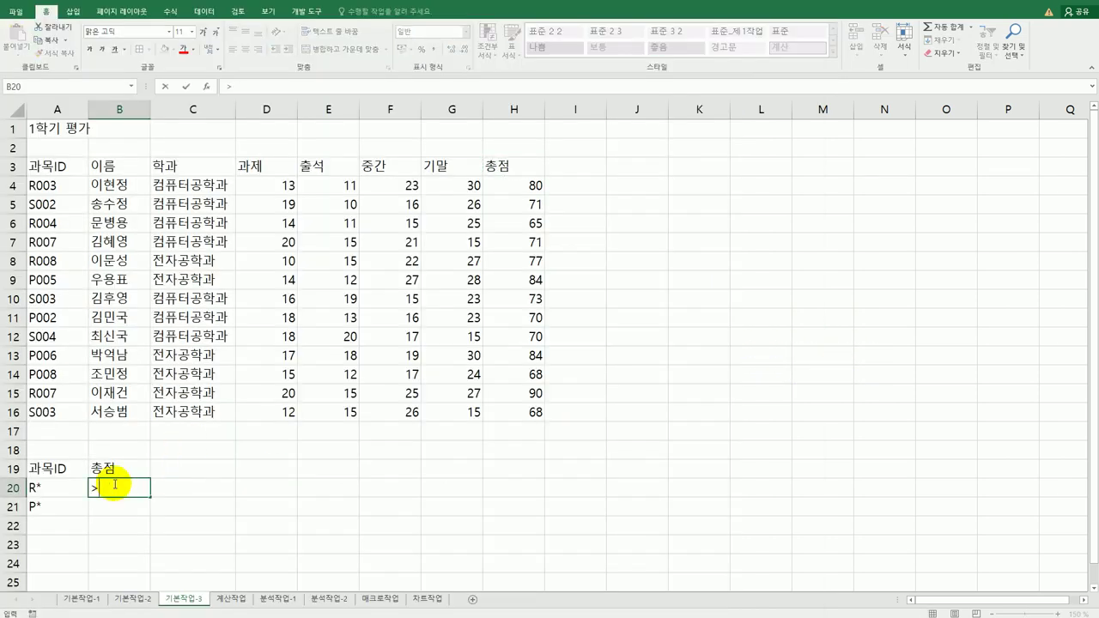
pyautogui.write('=75')
pyautogui.press('Return')
pyautogui.write('>=')
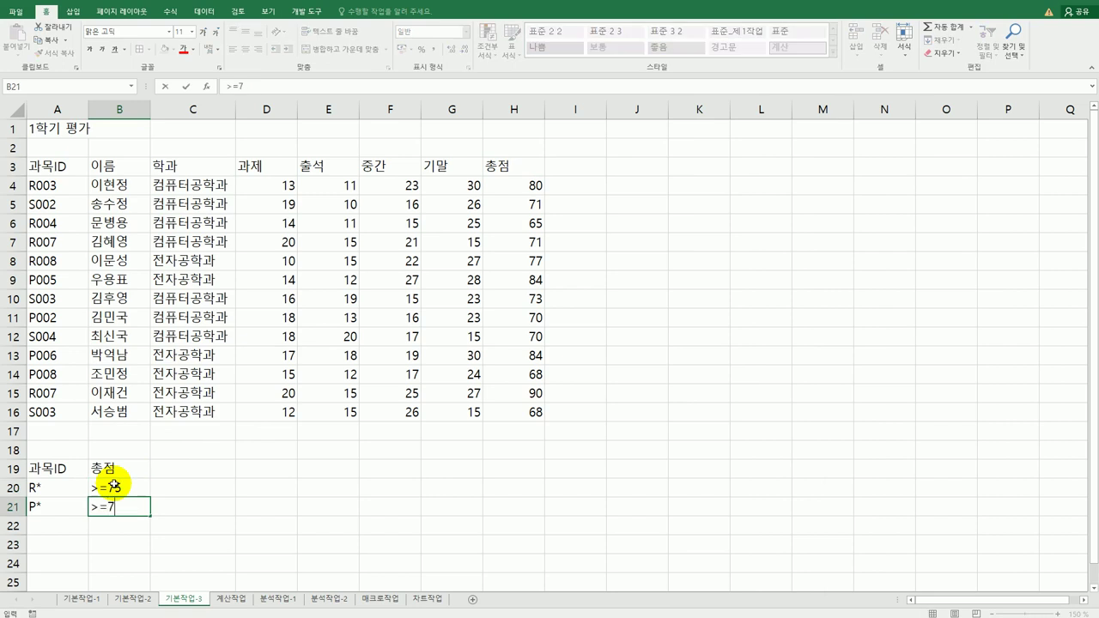
pyautogui.write('75')
pyautogui.press('Return')
pyautogui.moveTo(46, 488); pyautogui.dragTo(101, 484)
pyautogui.moveTo(39, 509); pyautogui.dragTo(127, 510)
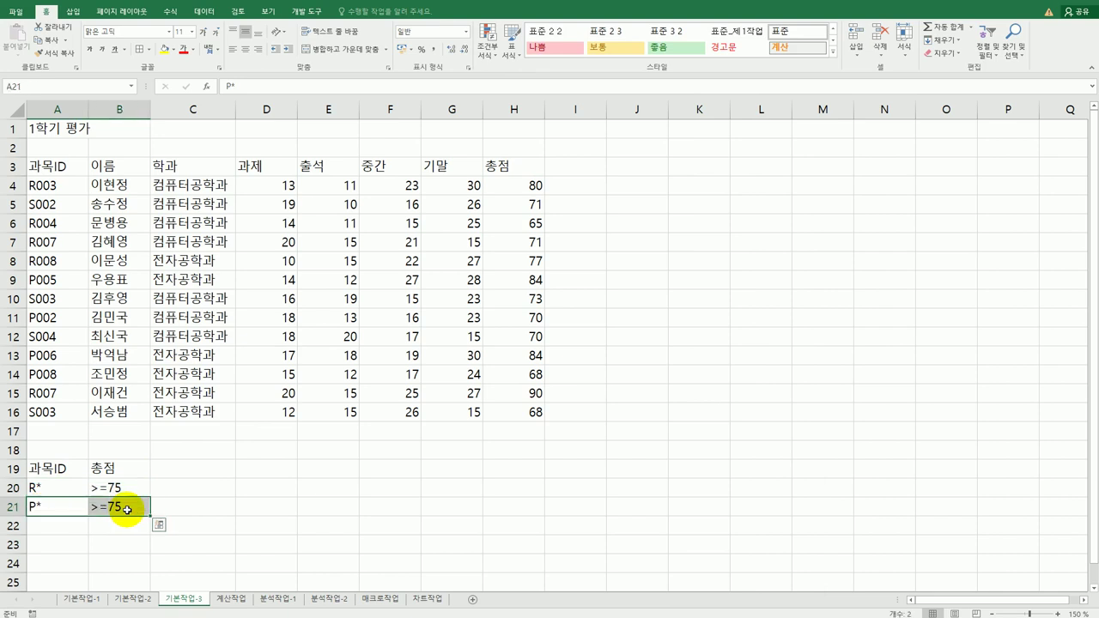
pyautogui.moveTo(55, 165); pyautogui.dragTo(522, 410)
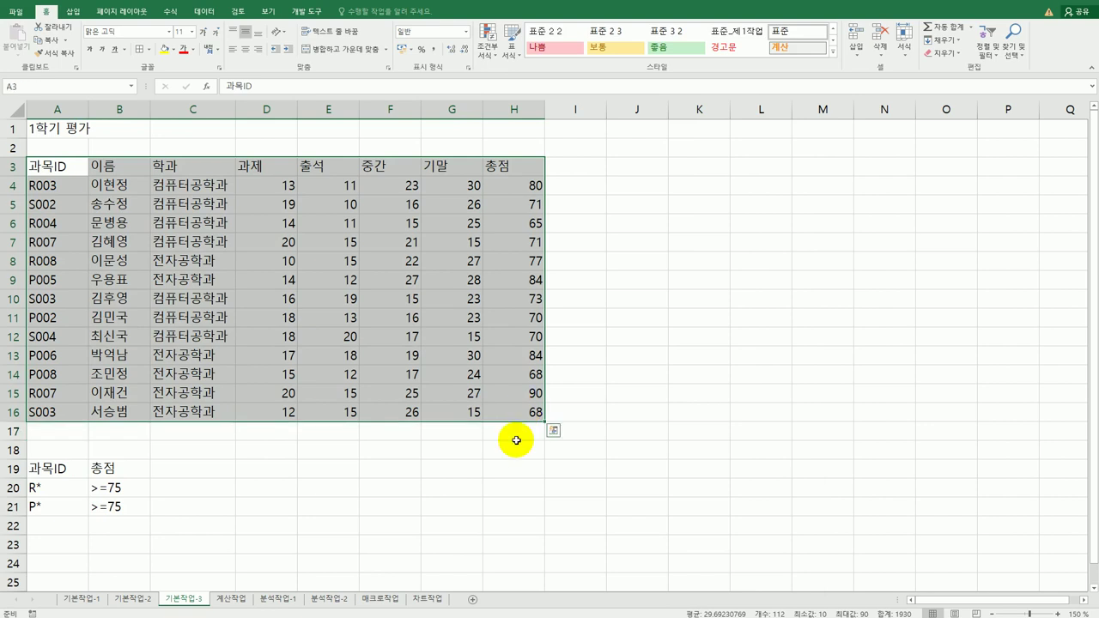
pyautogui.click(512, 487)
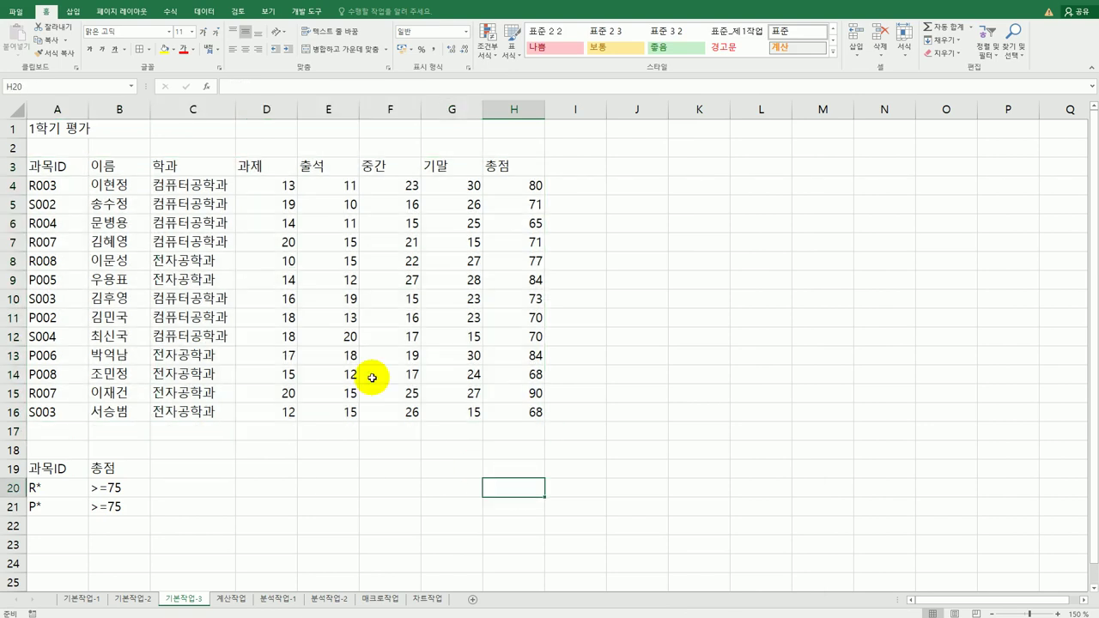
# - Copy the headers 이름, 학과, 과제, 출석, 중간 and 기말 from B3:G3 to the row starting at A24
pyautogui.click(112, 163)
pyautogui.keyDown('ctrl'); pyautogui.click(179, 166); pyautogui.keyUp('ctrl')
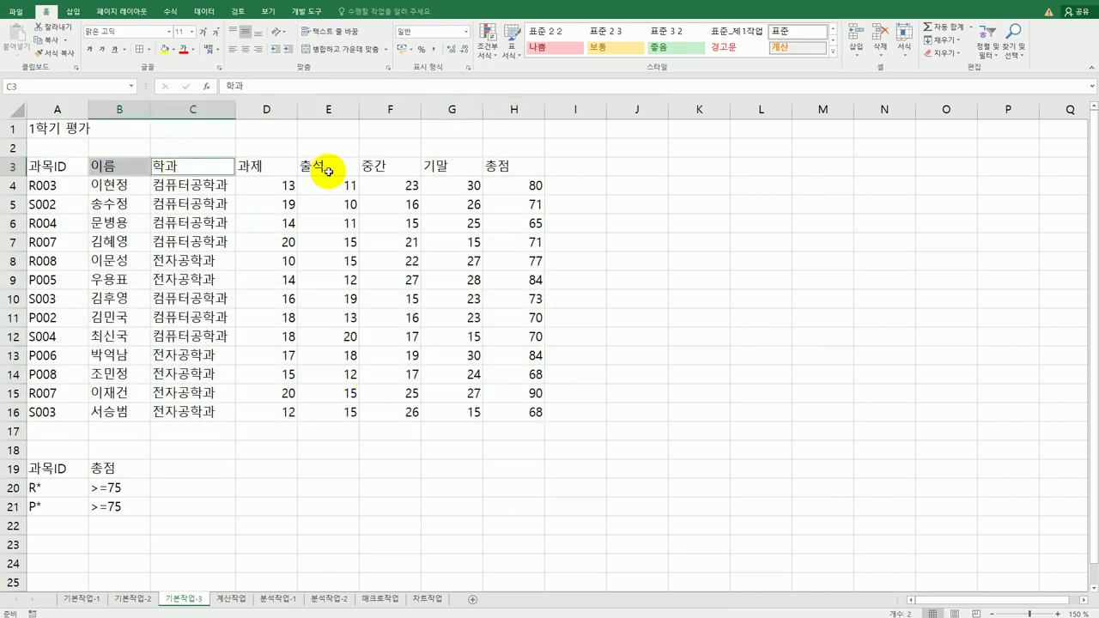
pyautogui.keyDown('ctrl'); pyautogui.click(283, 166); pyautogui.keyUp('ctrl')
pyautogui.keyDown('ctrl'); pyautogui.click(316, 167); pyautogui.keyUp('ctrl')
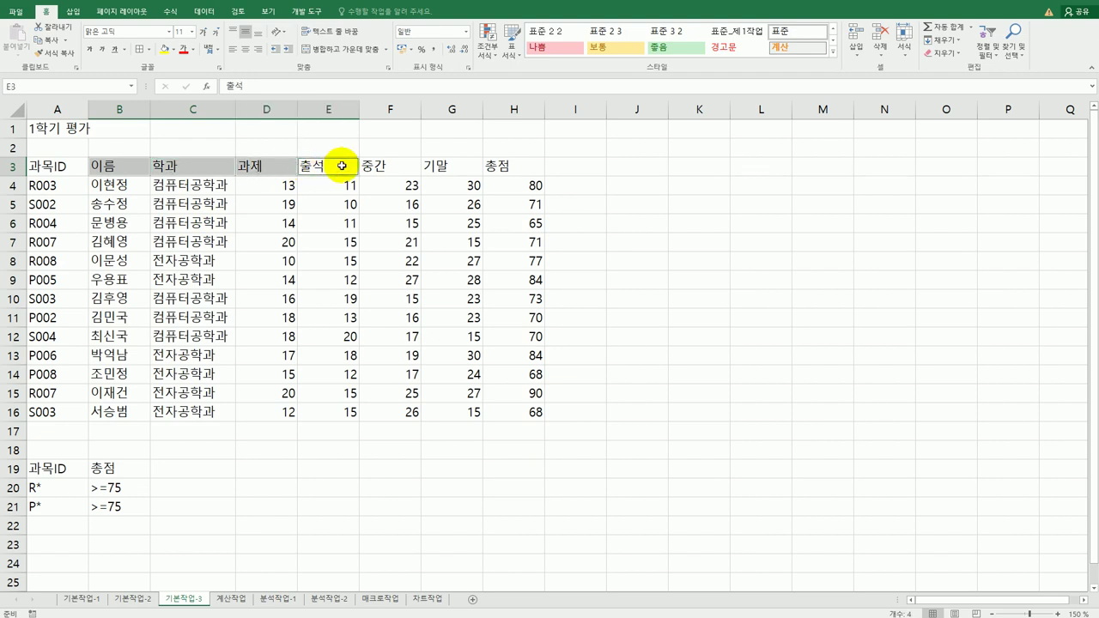
pyautogui.keyDown('ctrl'); pyautogui.click(373, 166); pyautogui.keyUp('ctrl')
pyautogui.keyDown('ctrl'); pyautogui.click(427, 165); pyautogui.keyUp('ctrl')
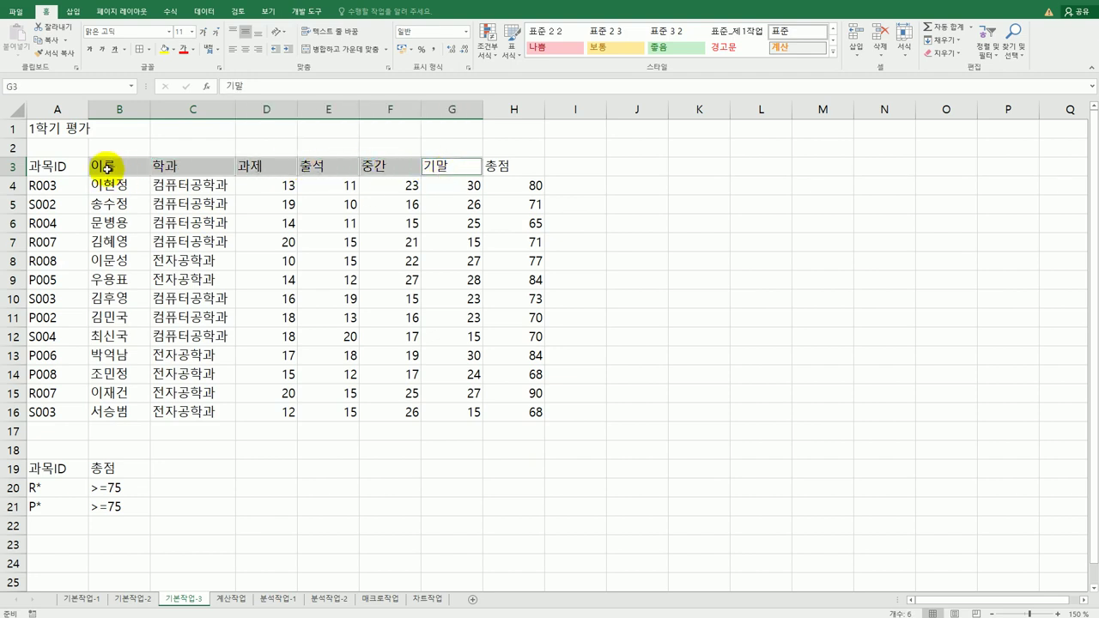
pyautogui.moveTo(98, 165); pyautogui.dragTo(429, 165)
pyautogui.hotkey('ctrl', 'c')
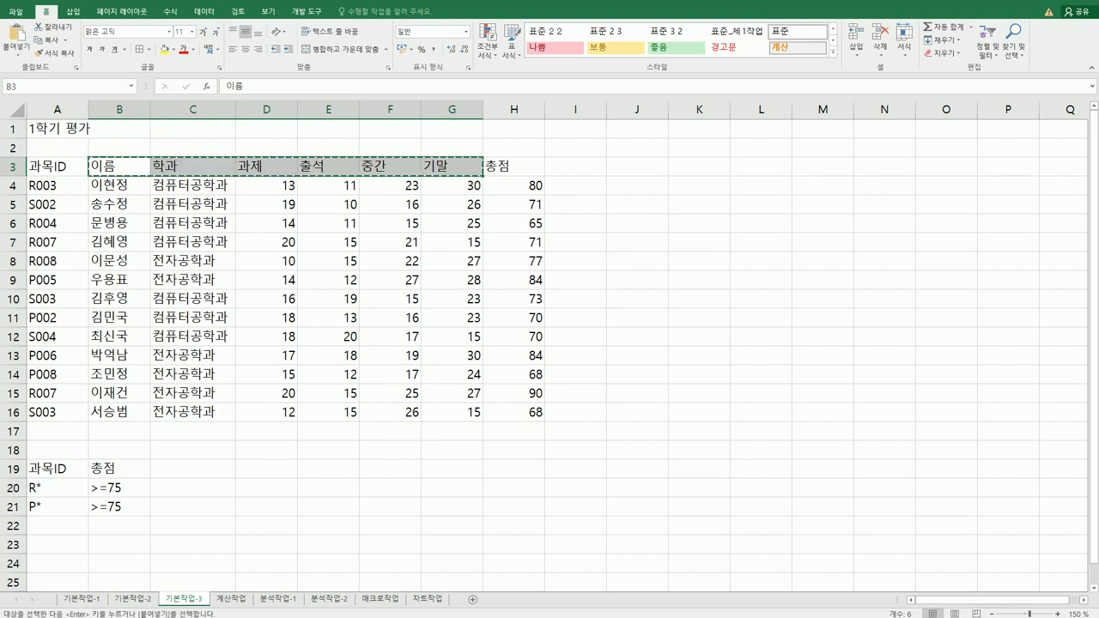
pyautogui.click(49, 560)
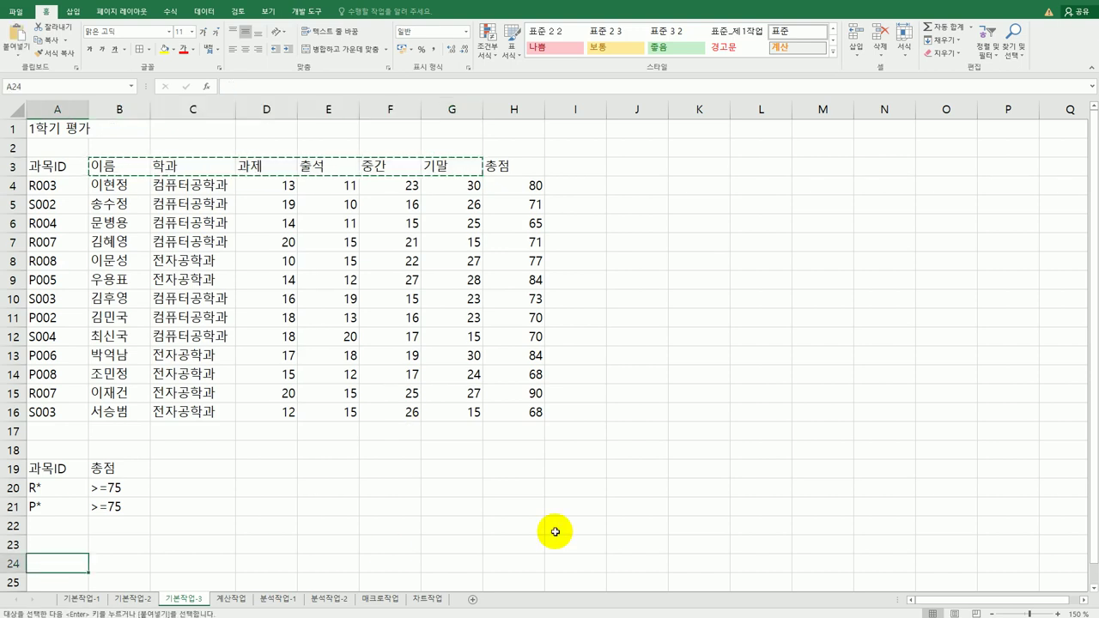
pyautogui.hotkey('ctrl', 'v')
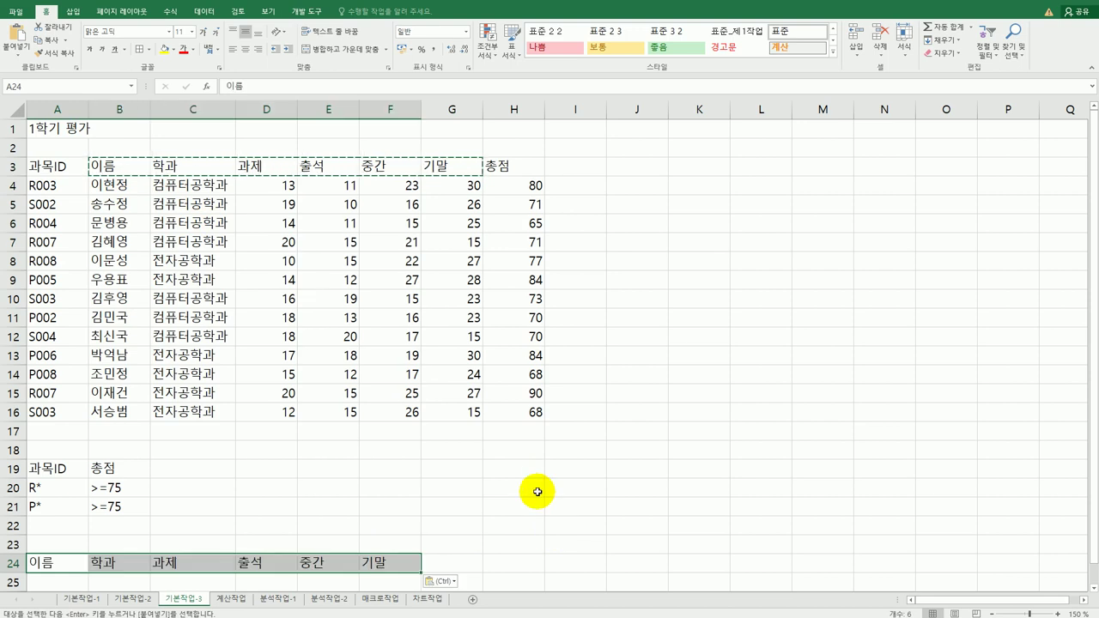
# - Run an advanced filter on A3:H16 with criteria range A19:B21, copying results to A24:F24, and auto-fit column B's width
pyautogui.click(369, 244)
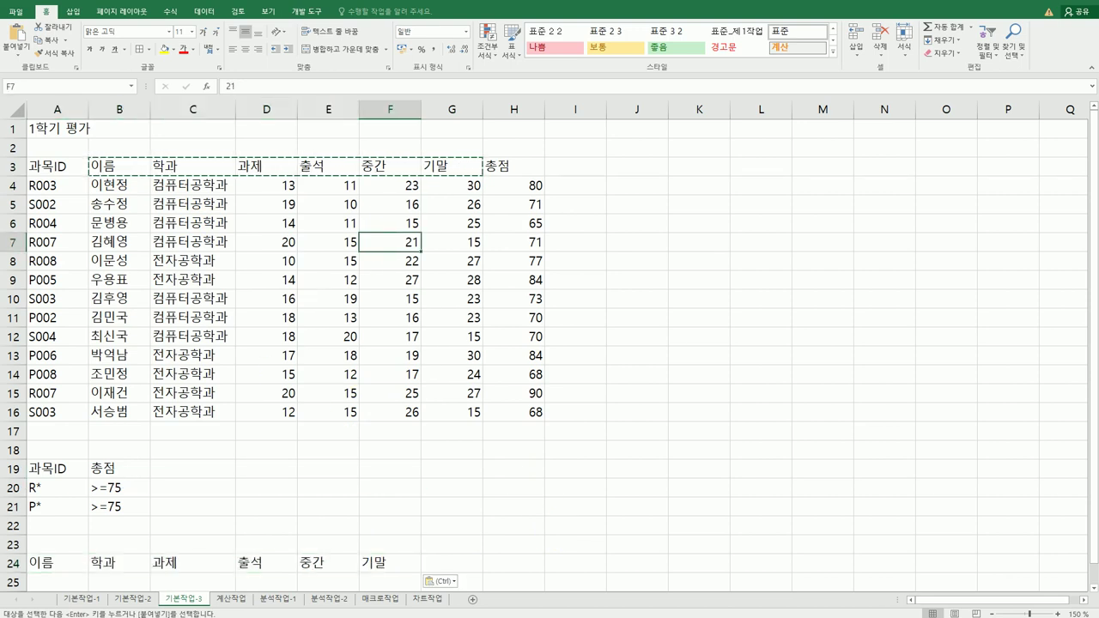
pyautogui.click(203, 12)
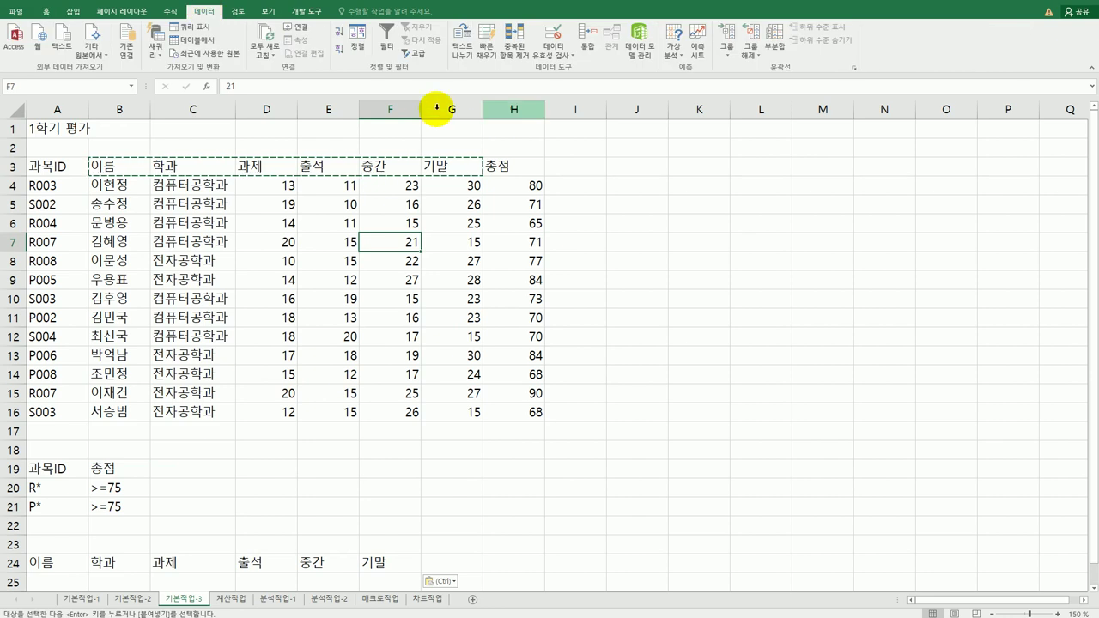
pyautogui.click(416, 52)
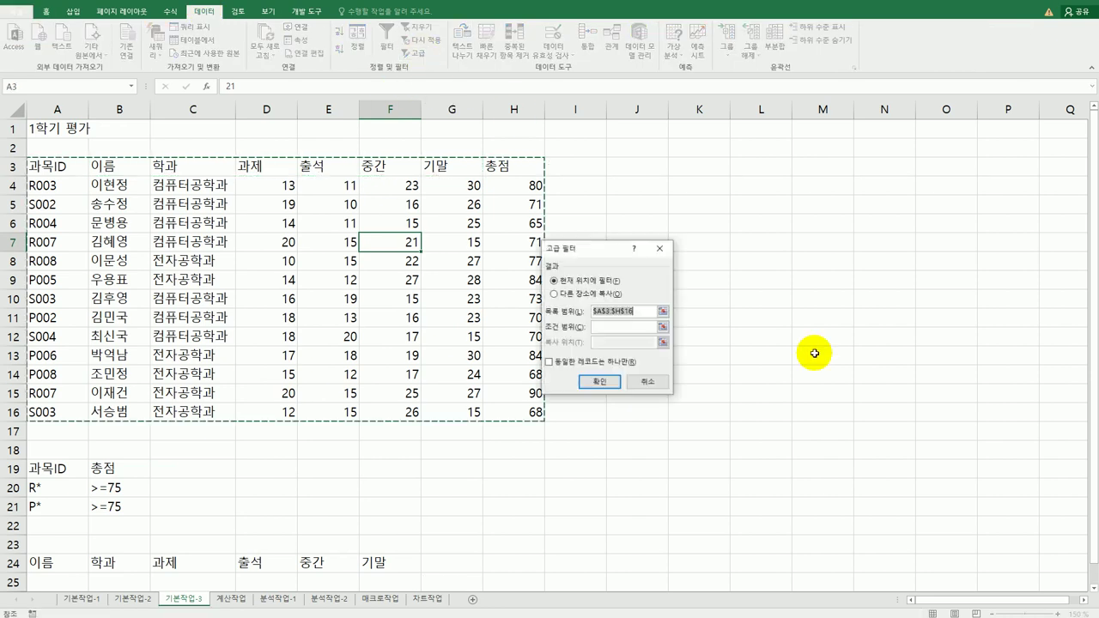
pyautogui.moveTo(592, 250); pyautogui.dragTo(663, 229)
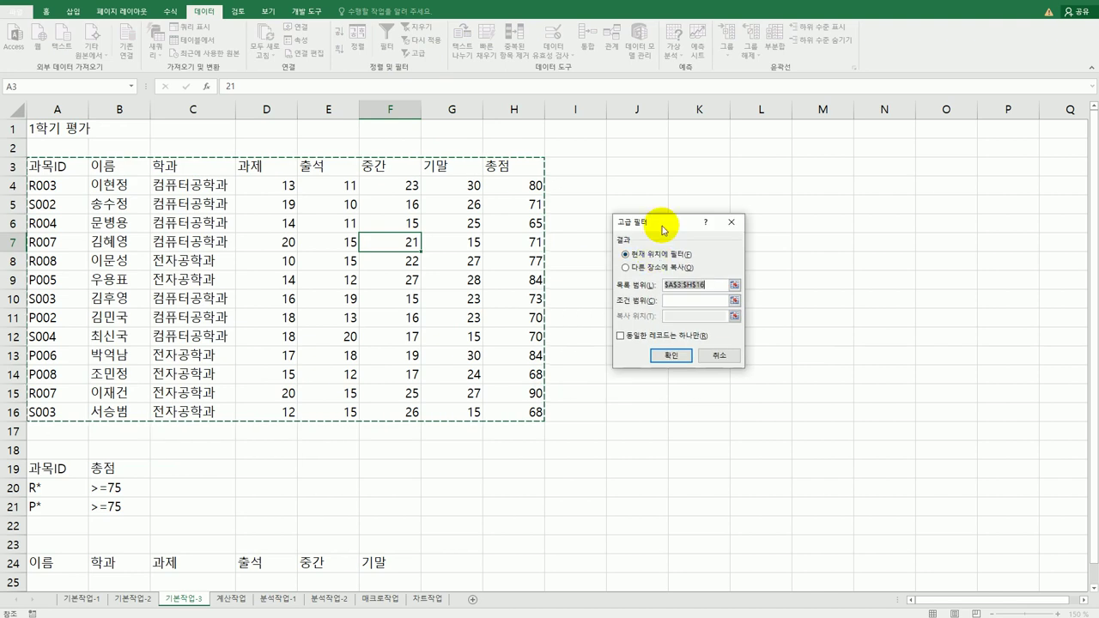
pyautogui.click(650, 267)
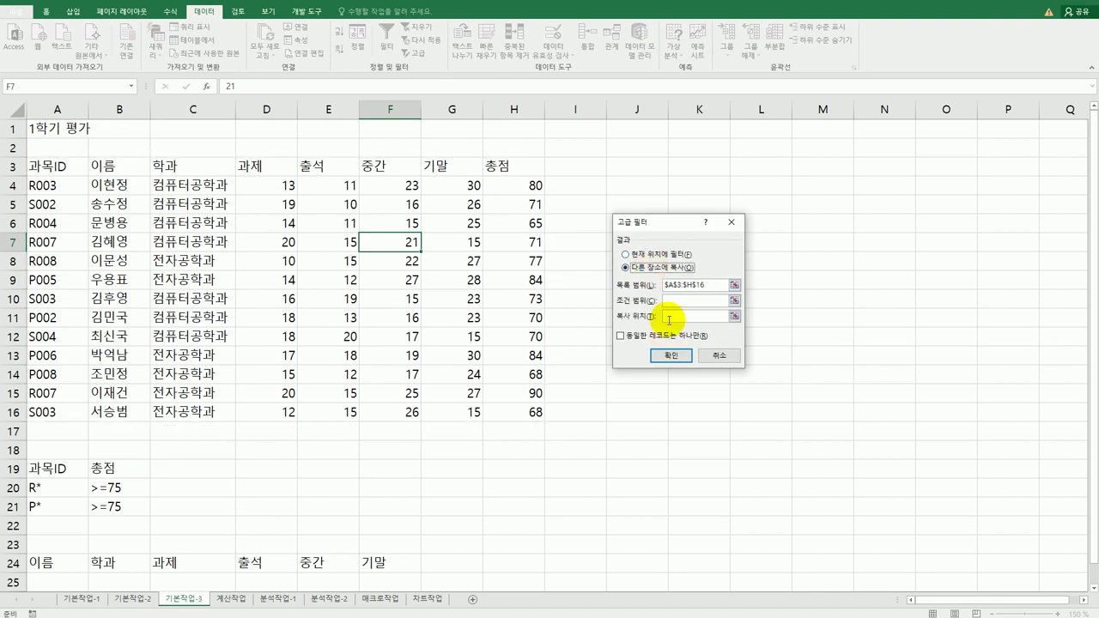
pyautogui.click(667, 300)
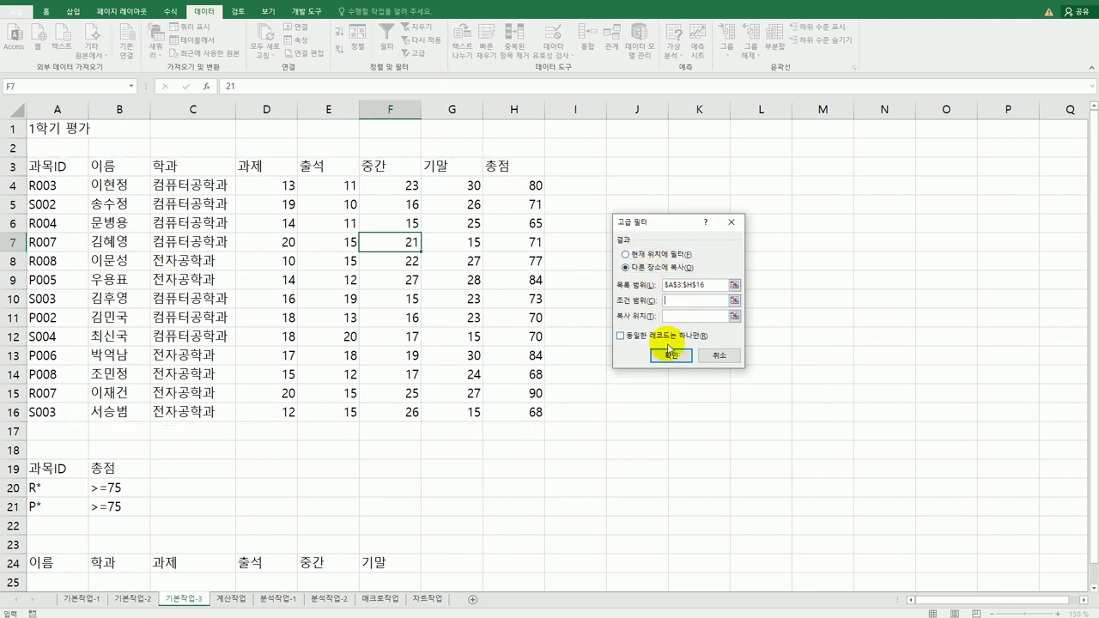
pyautogui.moveTo(63, 470); pyautogui.dragTo(111, 507)
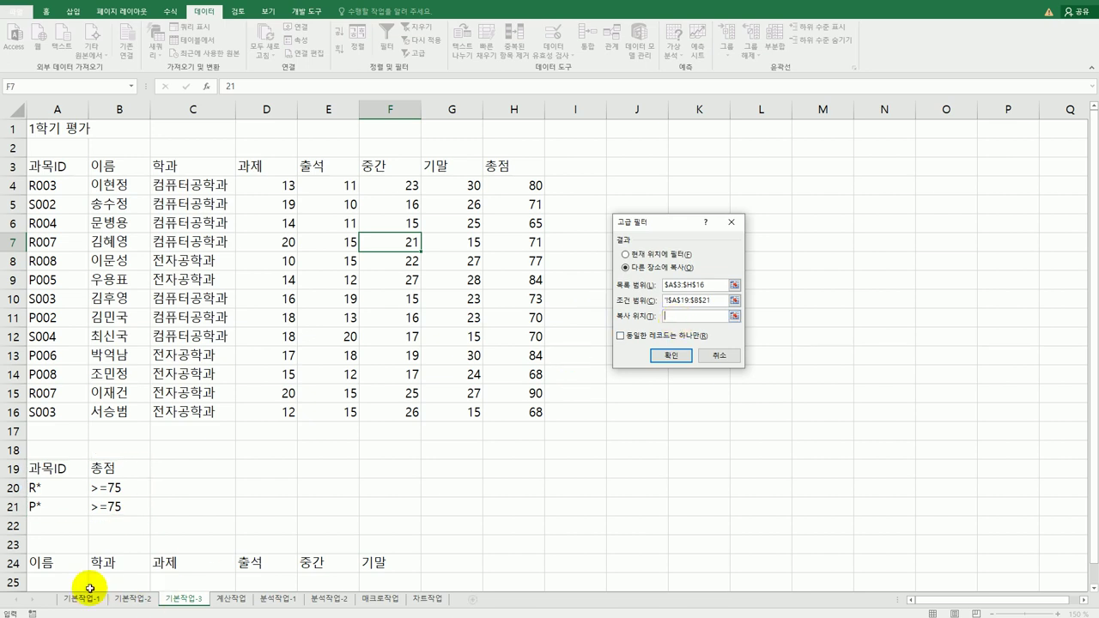
pyautogui.moveTo(52, 563); pyautogui.dragTo(368, 559)
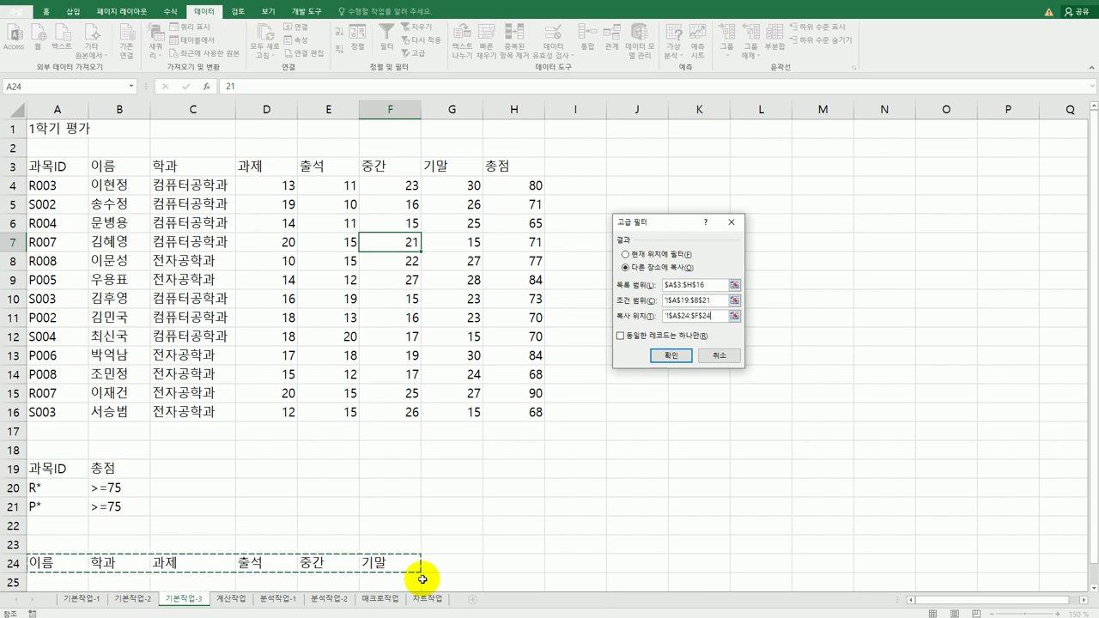
pyautogui.click(656, 359)
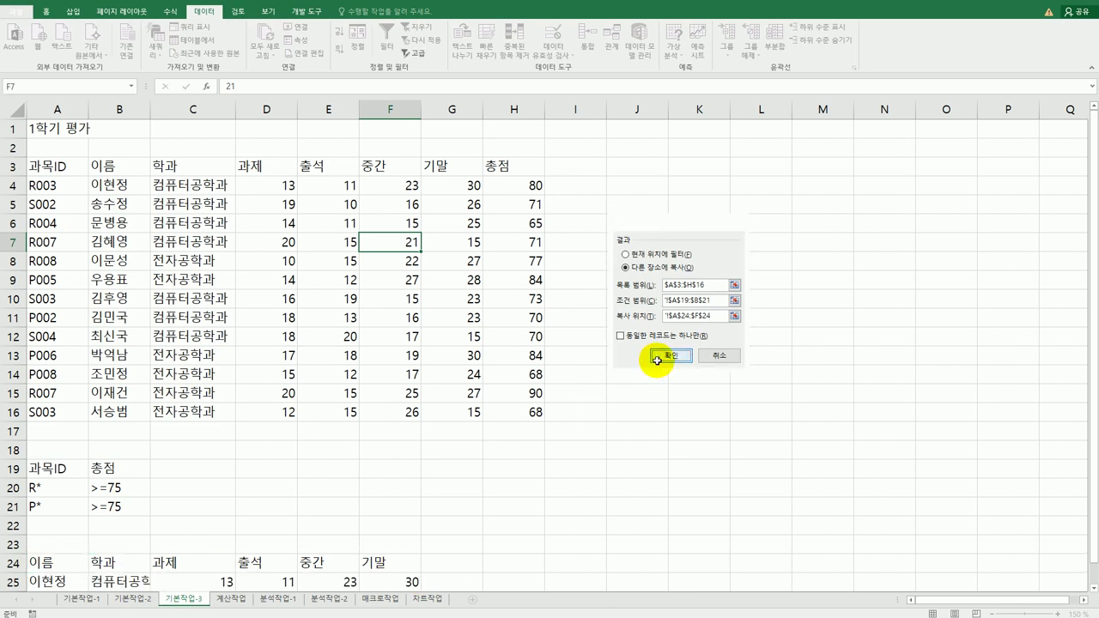
pyautogui.scroll(-3, 589, 409)
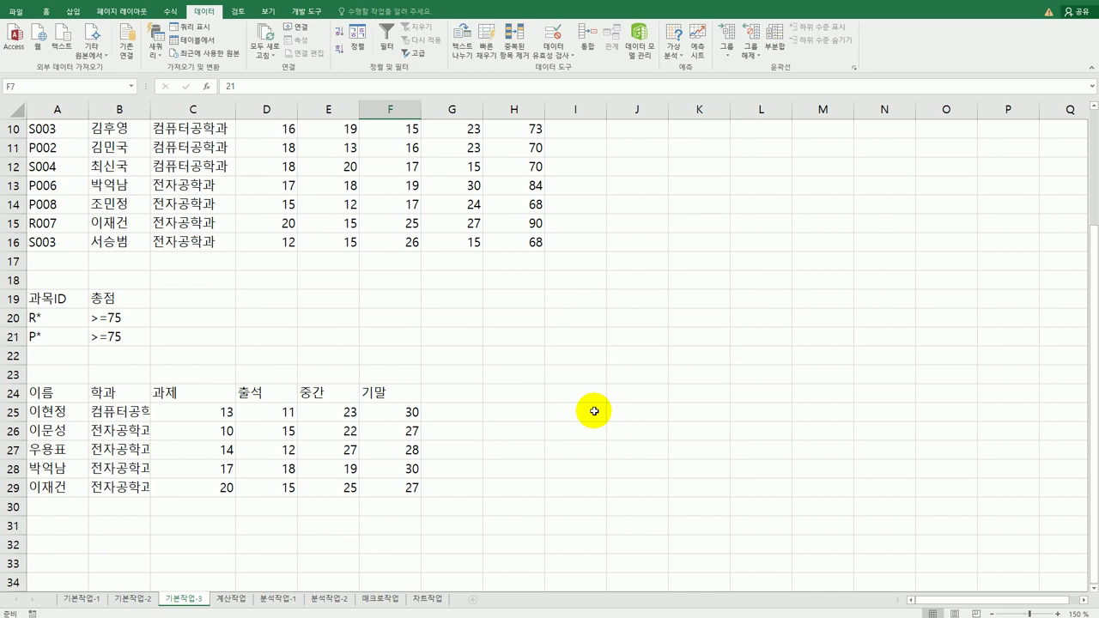
pyautogui.doubleClick(151, 108)
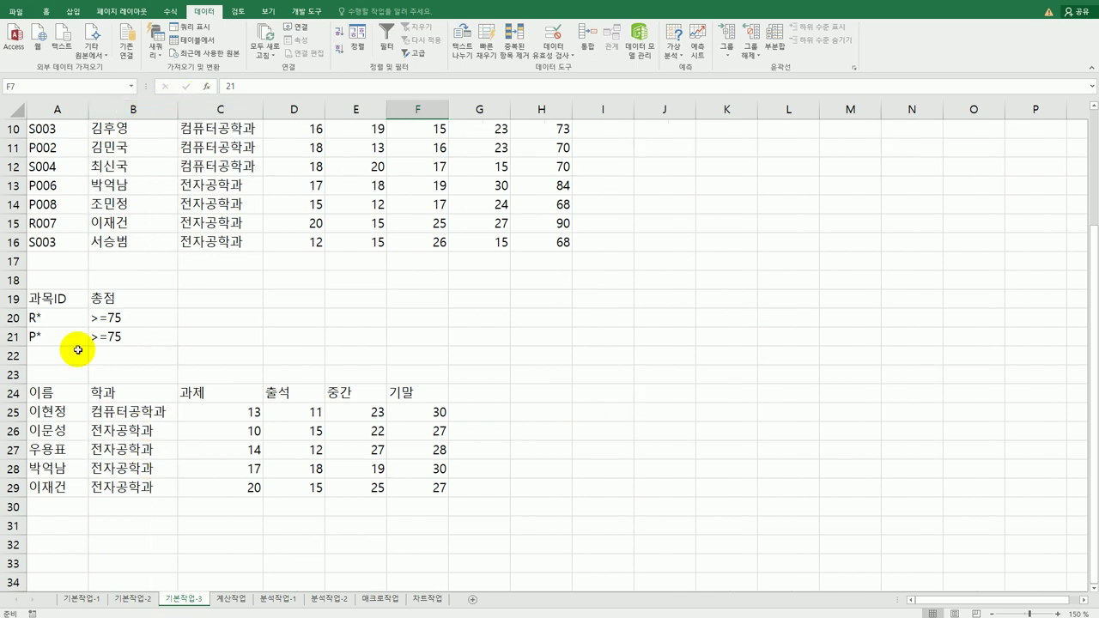
# - Review the criteria rows A20:B20 and A21:B21, and compare them with the 기본작업-3 instructions in the task document
pyautogui.moveTo(48, 317); pyautogui.dragTo(131, 314)
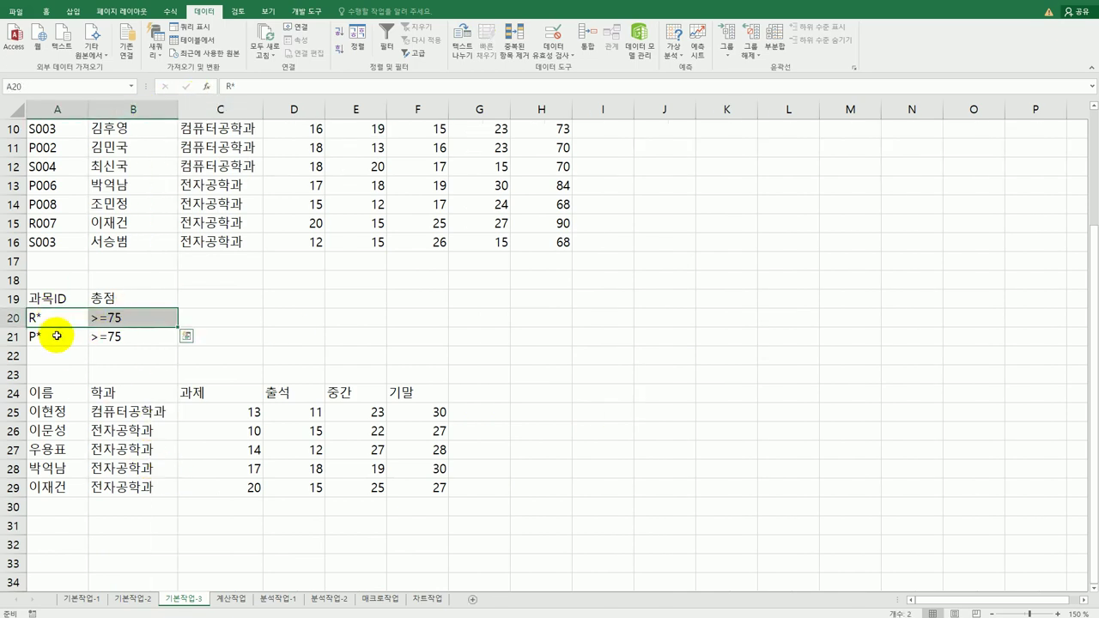
pyautogui.moveTo(54, 335); pyautogui.dragTo(114, 336)
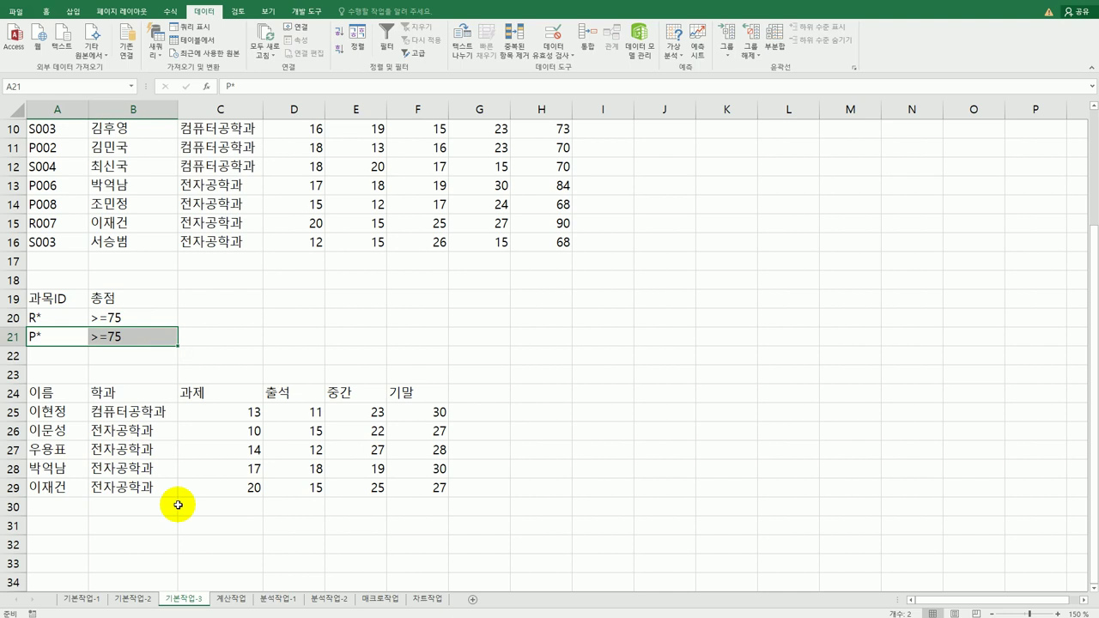
pyautogui.hotkey('alt', 'Tab')
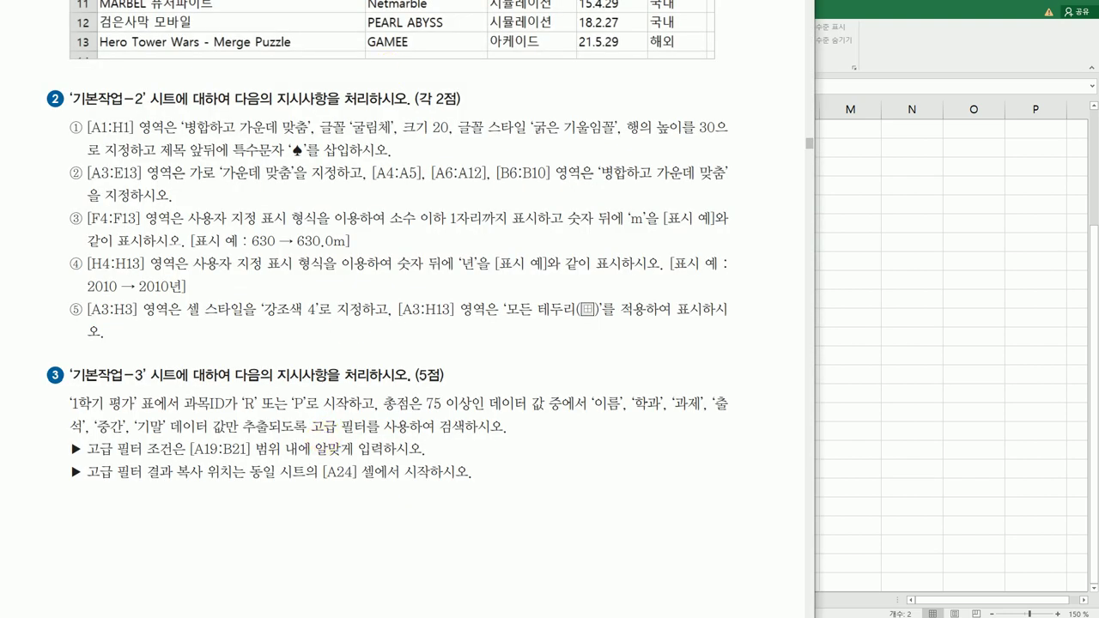
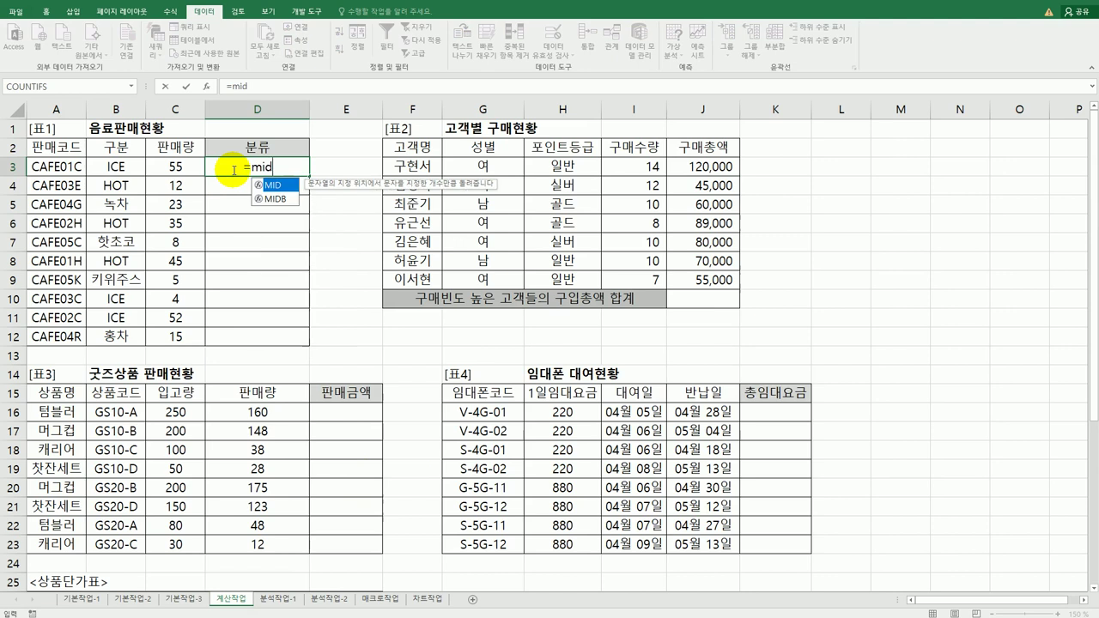
# - Complete the formula =MID(A3,6,1) in D3 of the 분류 column on 계산작업 and fill it down to D12
pyautogui.press('Left')
pyautogui.press('Left')
pyautogui.press('Left')
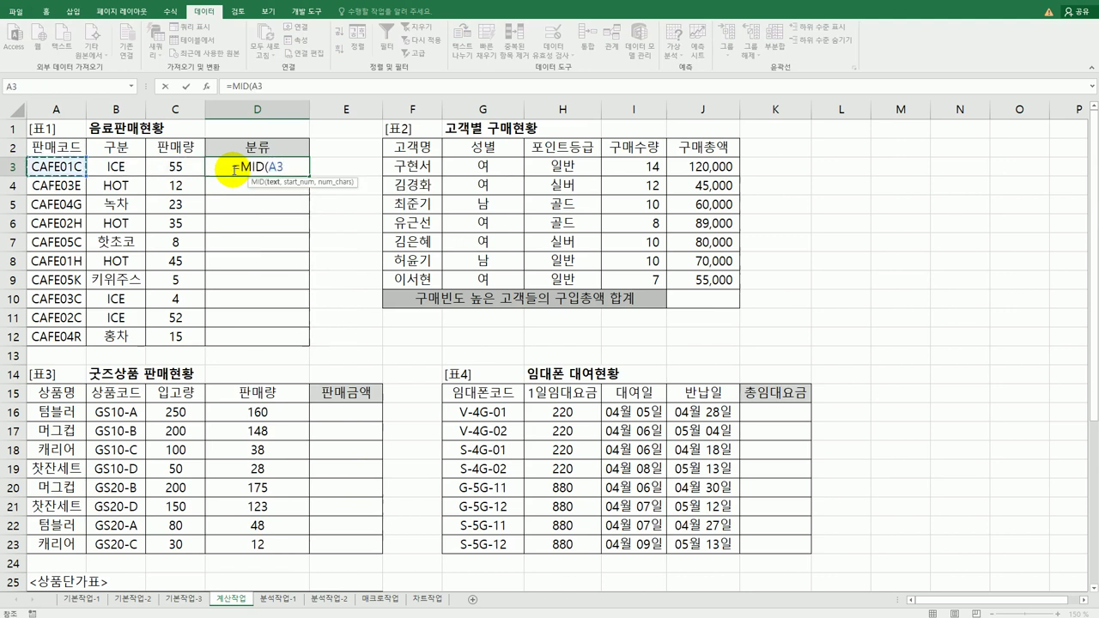
pyautogui.write(',6')
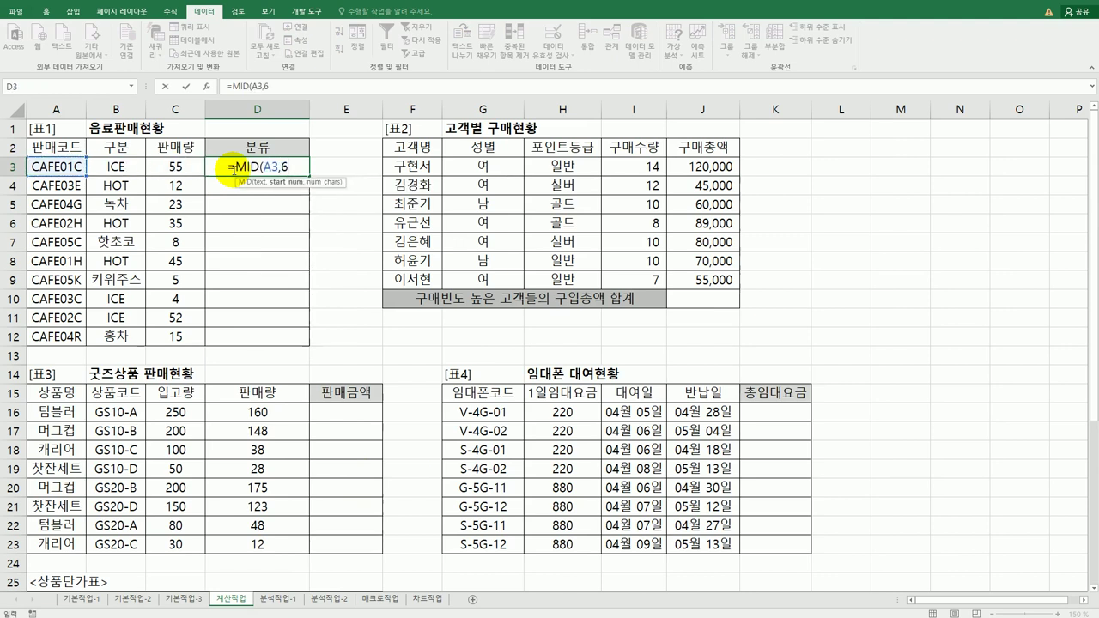
pyautogui.write(',1)')
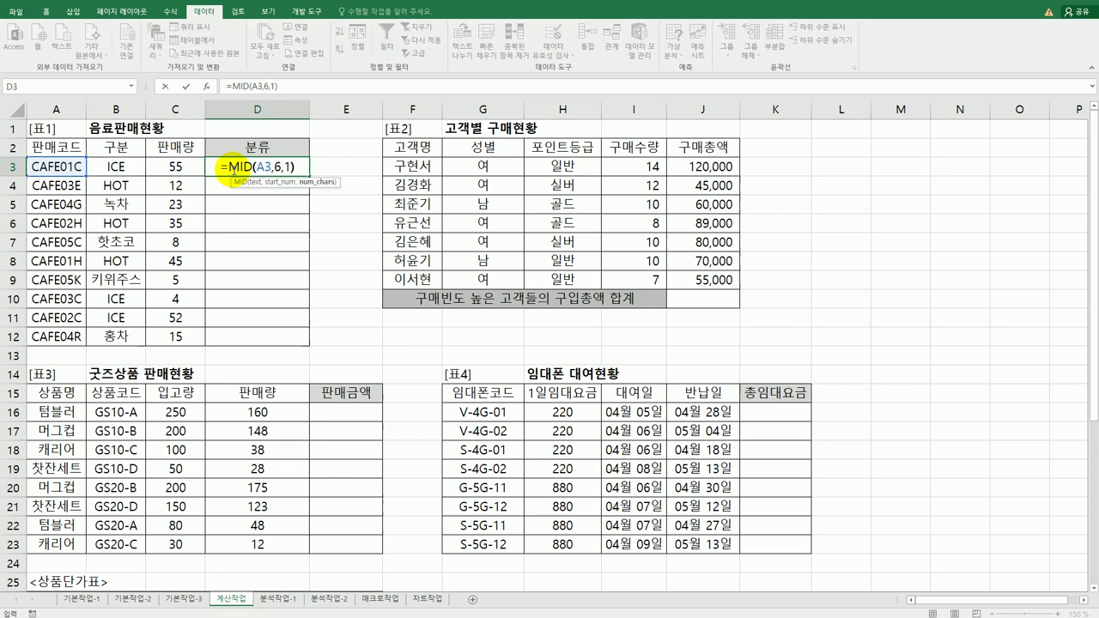
pyautogui.press('Return')
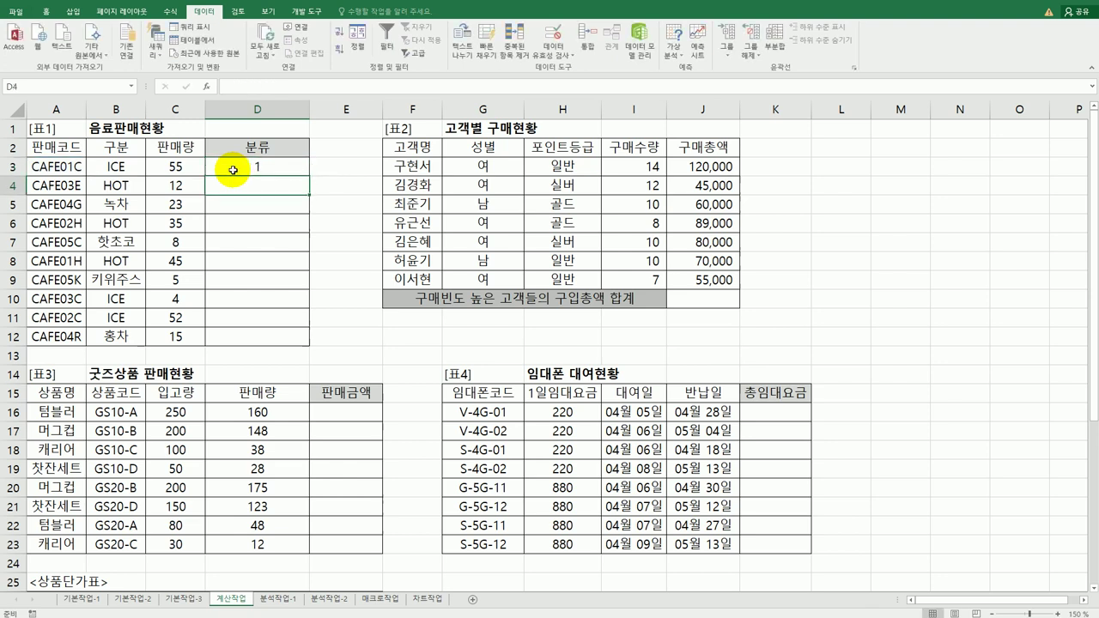
pyautogui.click(233, 170)
pyautogui.moveTo(308, 176); pyautogui.dragTo(298, 349)
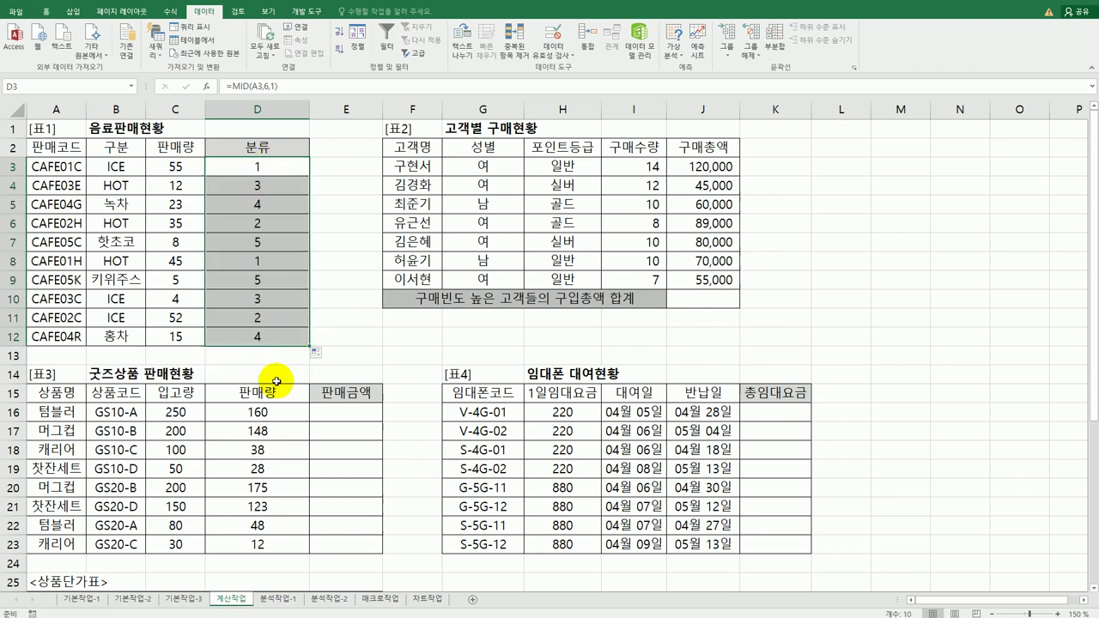
# - Wrap the MID formula in D3 in a CHOOSE function as its index and open the function's arguments dialog
pyautogui.click(258, 167)
pyautogui.doubleClick(258, 167)
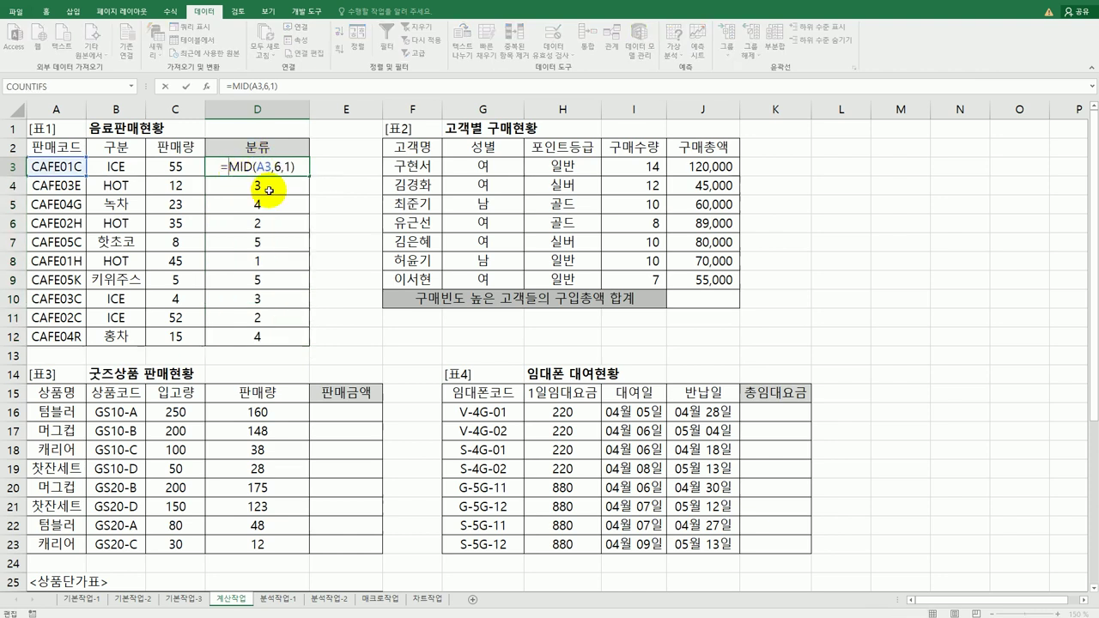
pyautogui.write('cho')
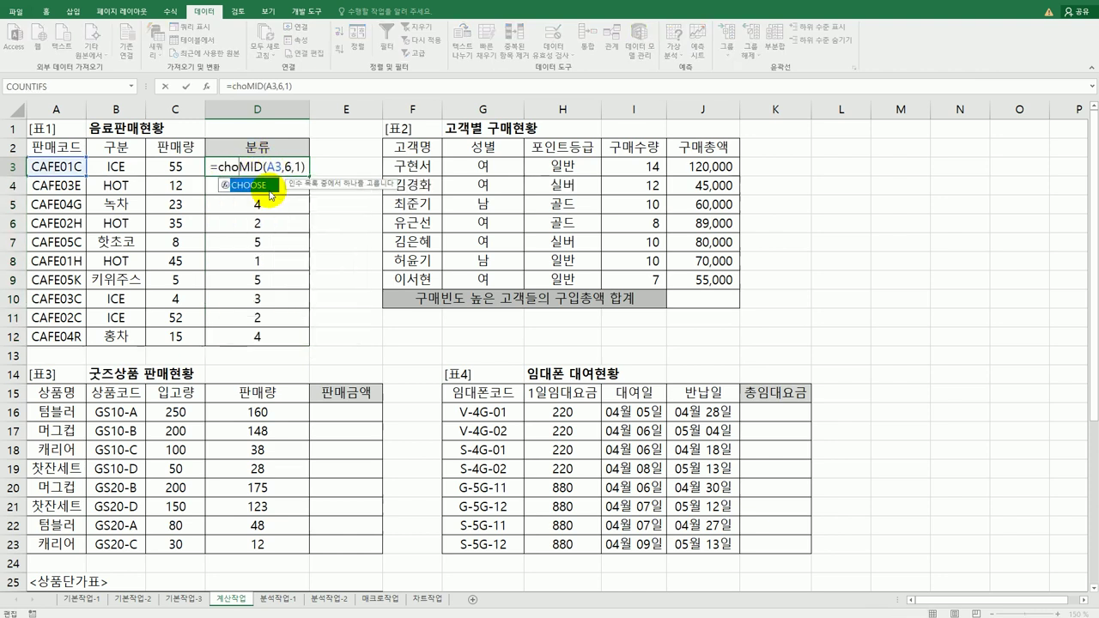
pyautogui.doubleClick(272, 185)
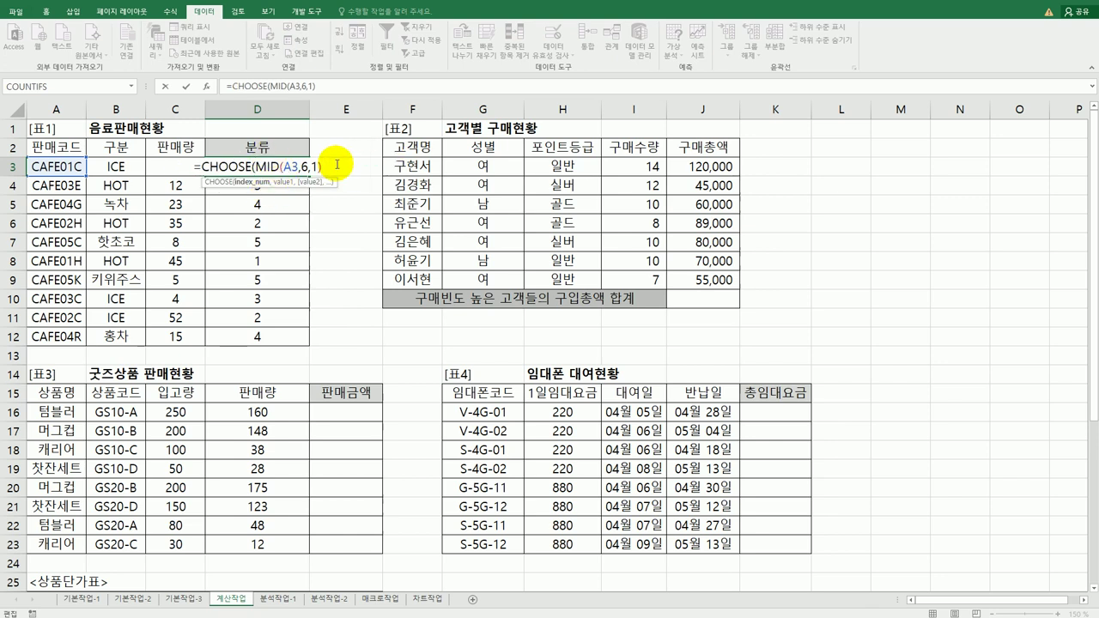
pyautogui.write(',')
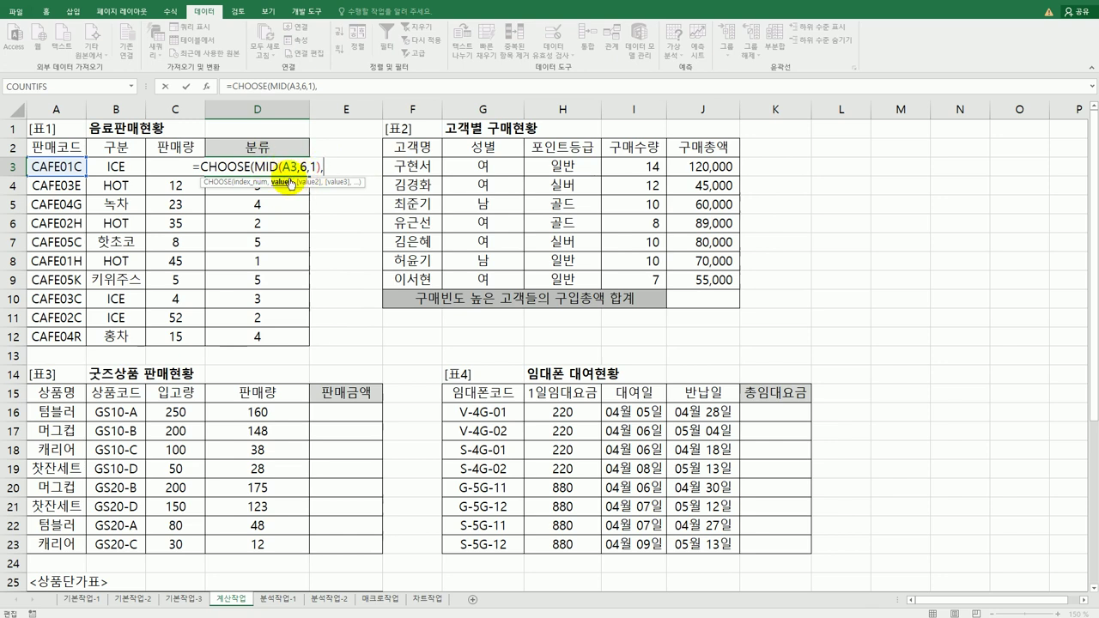
pyautogui.click(207, 86)
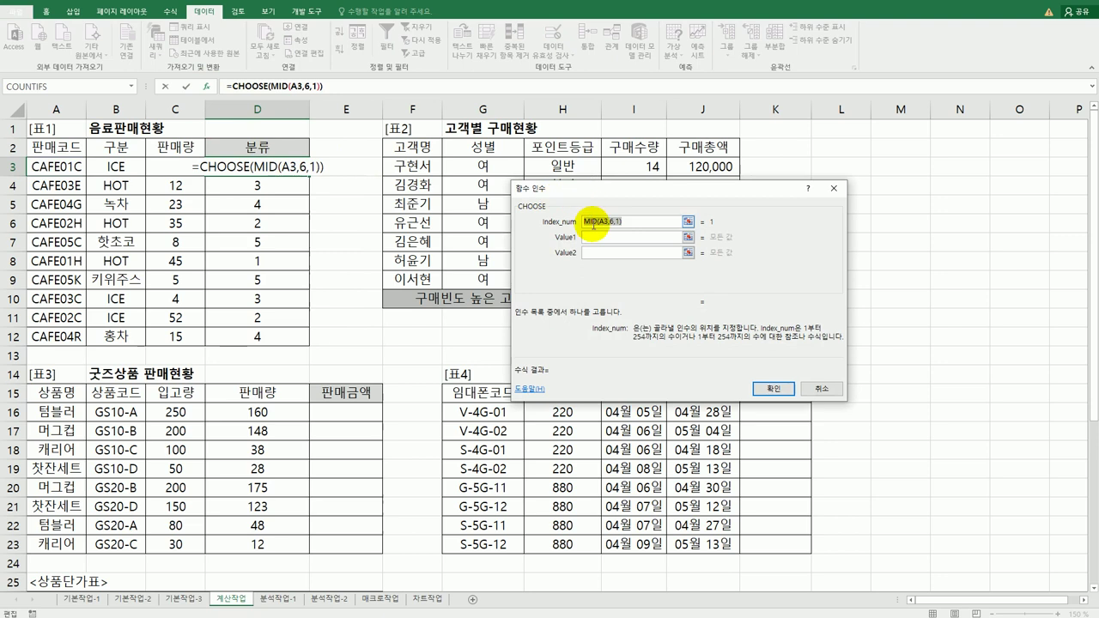
# - Set the CHOOSE arguments Value1 to 아메리카노, Value2 to 카페라떼 and Value3 to 카푸치노
pyautogui.click(605, 237)
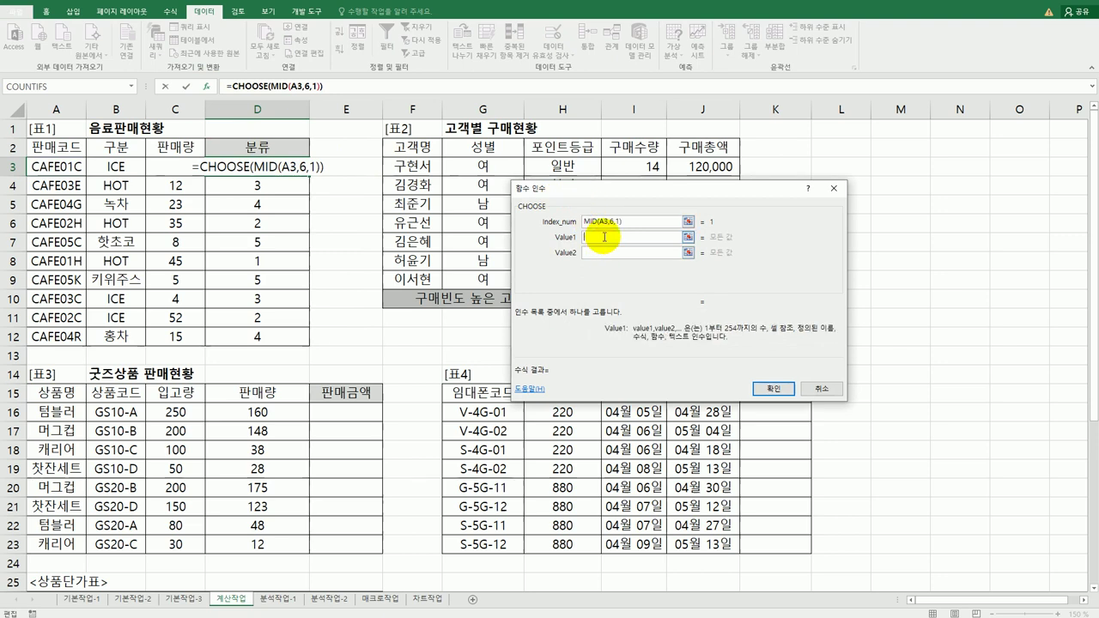
pyautogui.write('dk')
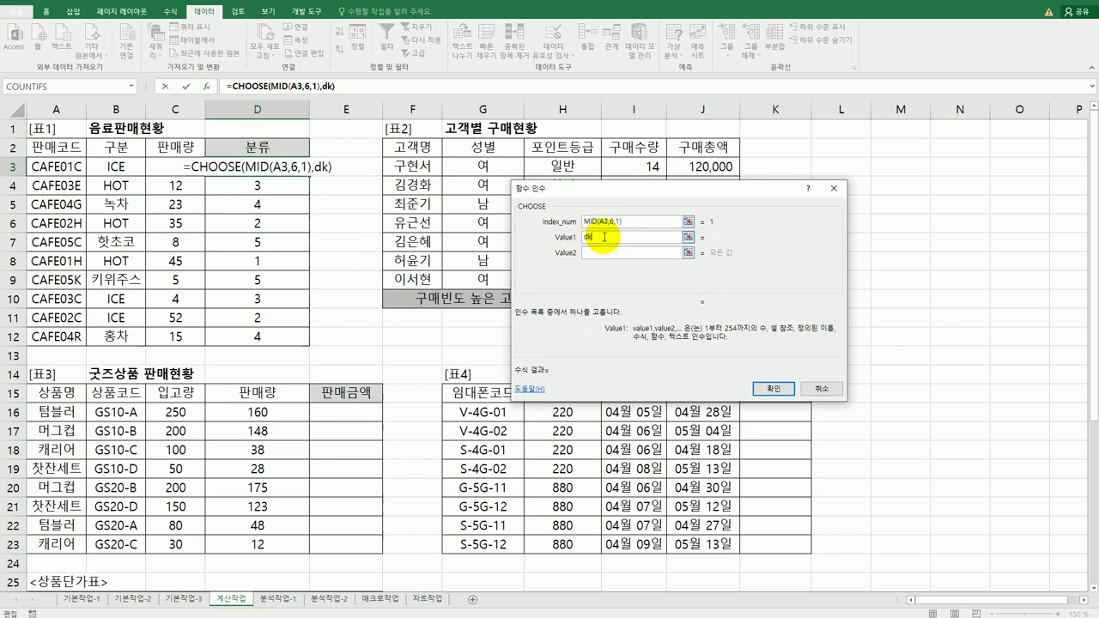
pyautogui.press('BackSpace')
pyautogui.press('BackSpace')
pyautogui.write('아메리카')
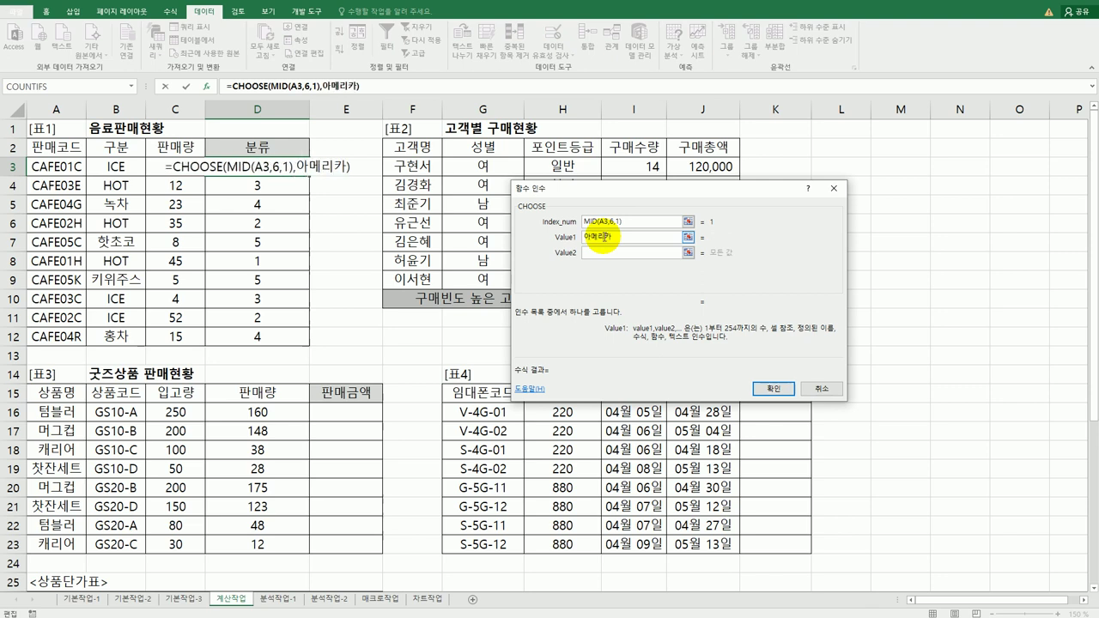
pyautogui.write('노')
pyautogui.press('Tab')
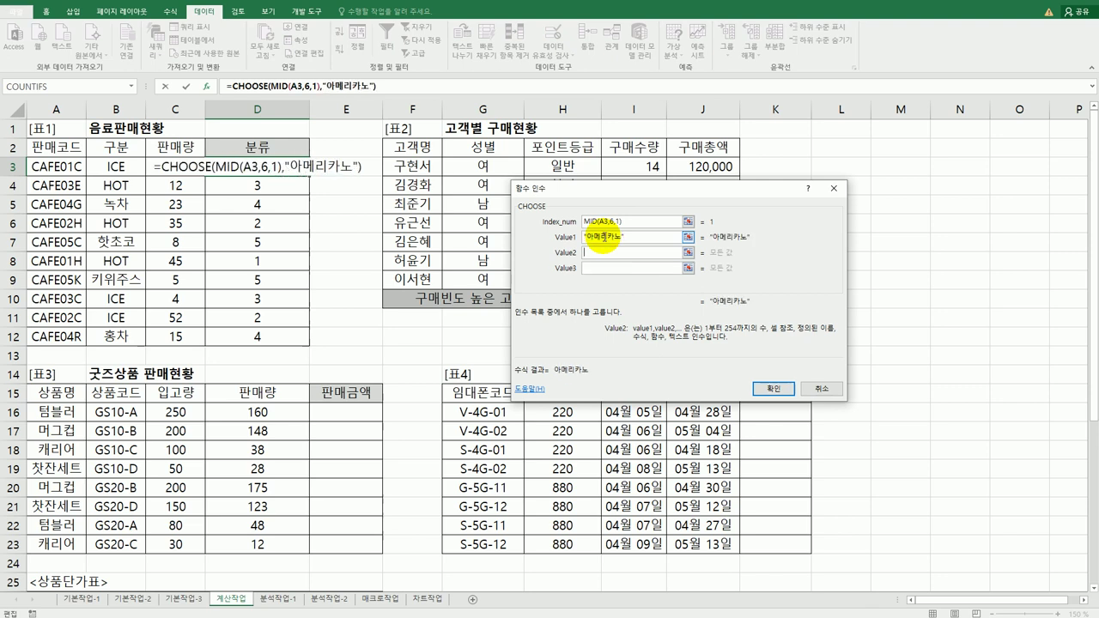
pyautogui.write('카페라')
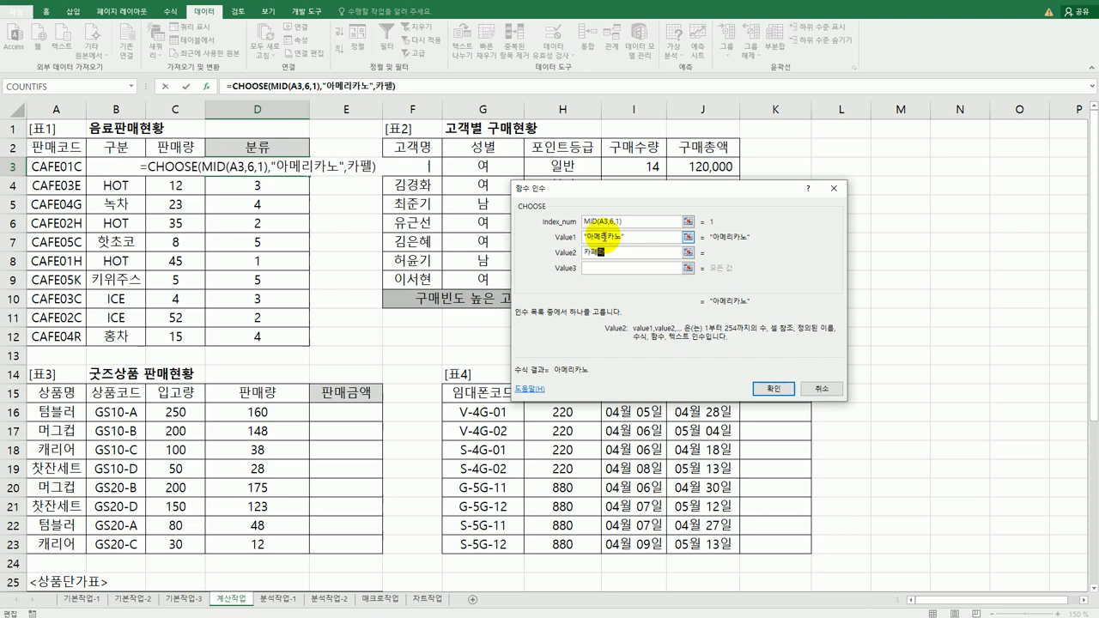
pyautogui.write('ㄸㅔ')
pyautogui.press('Tab')
pyautogui.write('카푸치노')
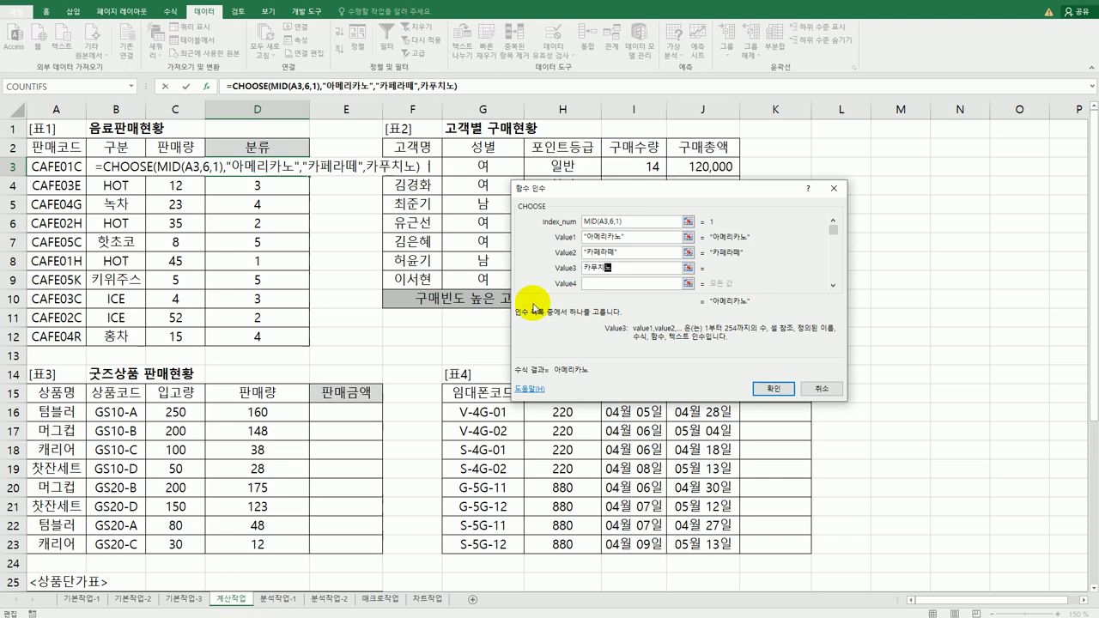
# - Apply the CHOOSE formula in D3 and fill it down the 분류 column to D12
pyautogui.click(632, 287)
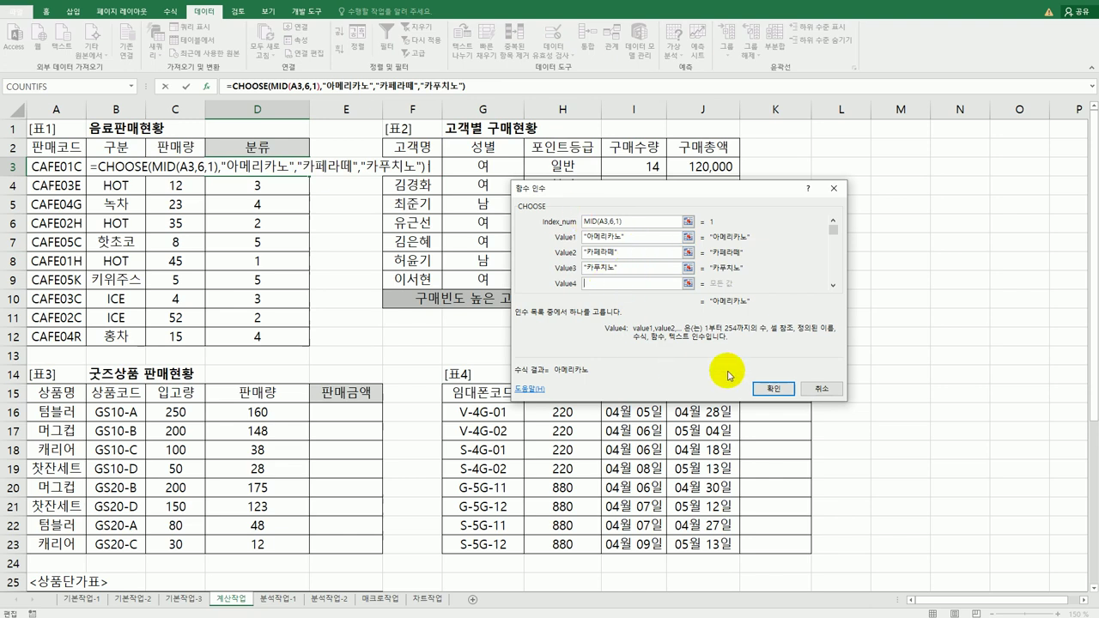
pyautogui.click(768, 389)
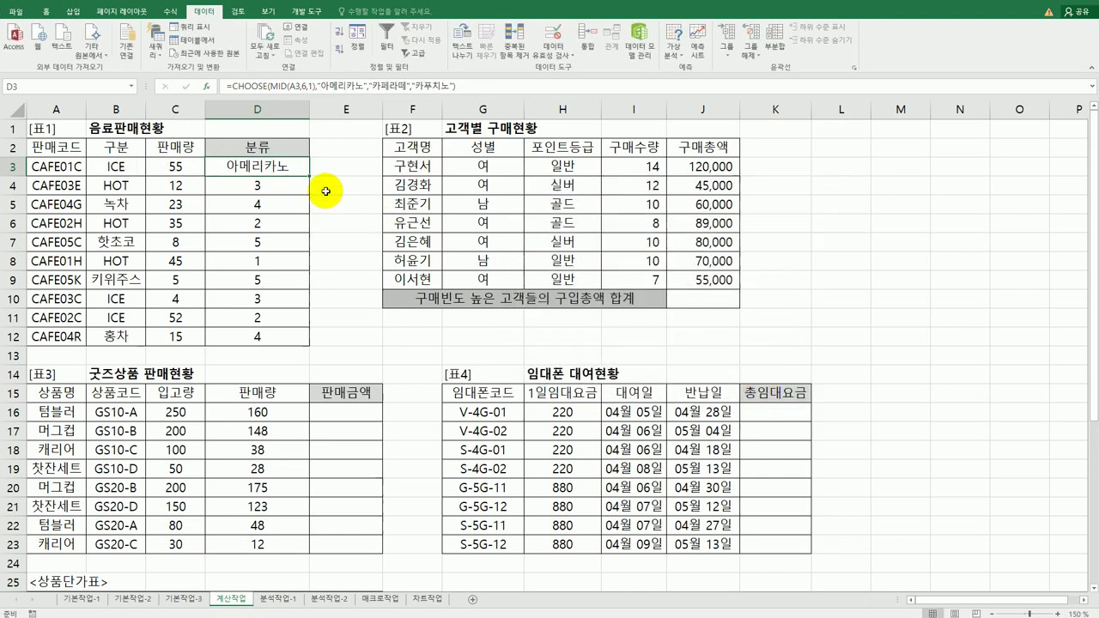
pyautogui.moveTo(311, 179); pyautogui.dragTo(309, 342)
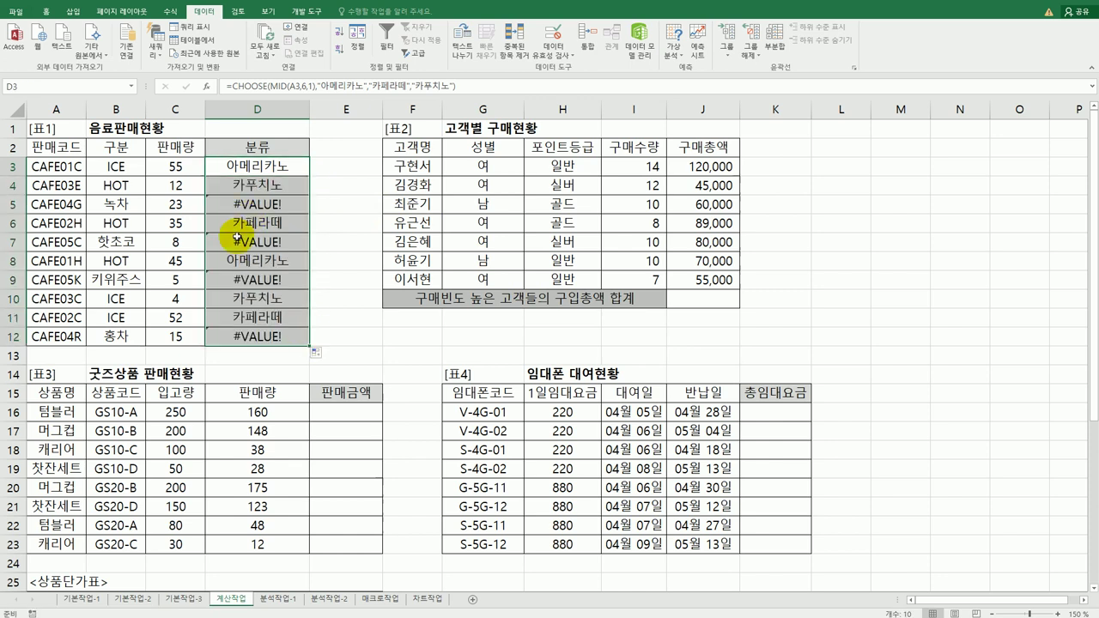
pyautogui.click(269, 174)
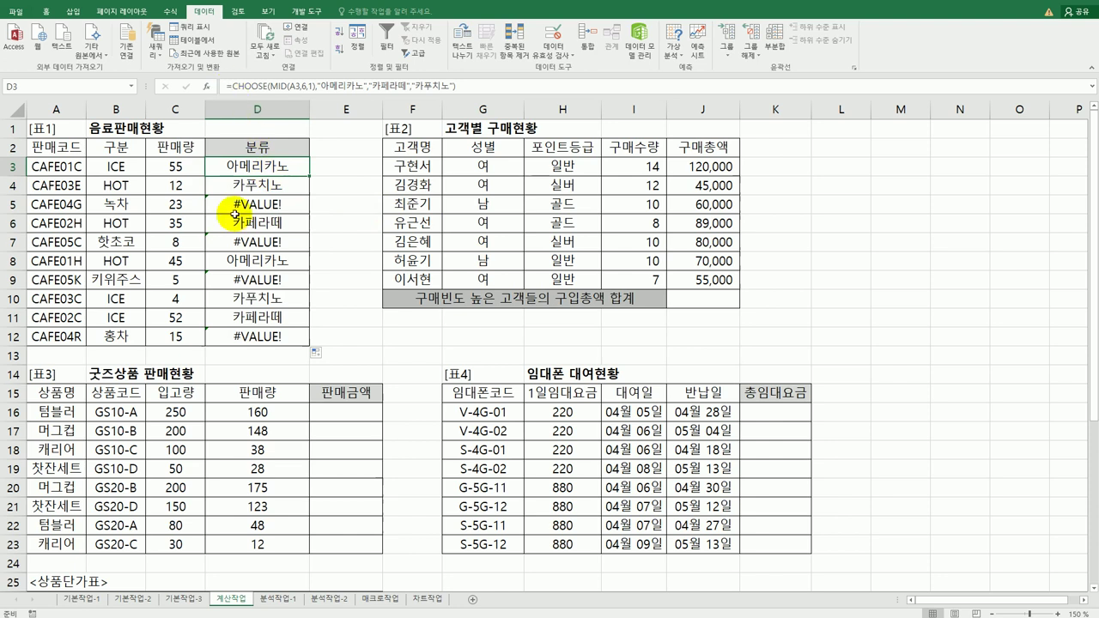
# - Wrap the CHOOSE formula in D3 in an IFERROR function that returns "기타음료" on an error
pyautogui.doubleClick(240, 167)
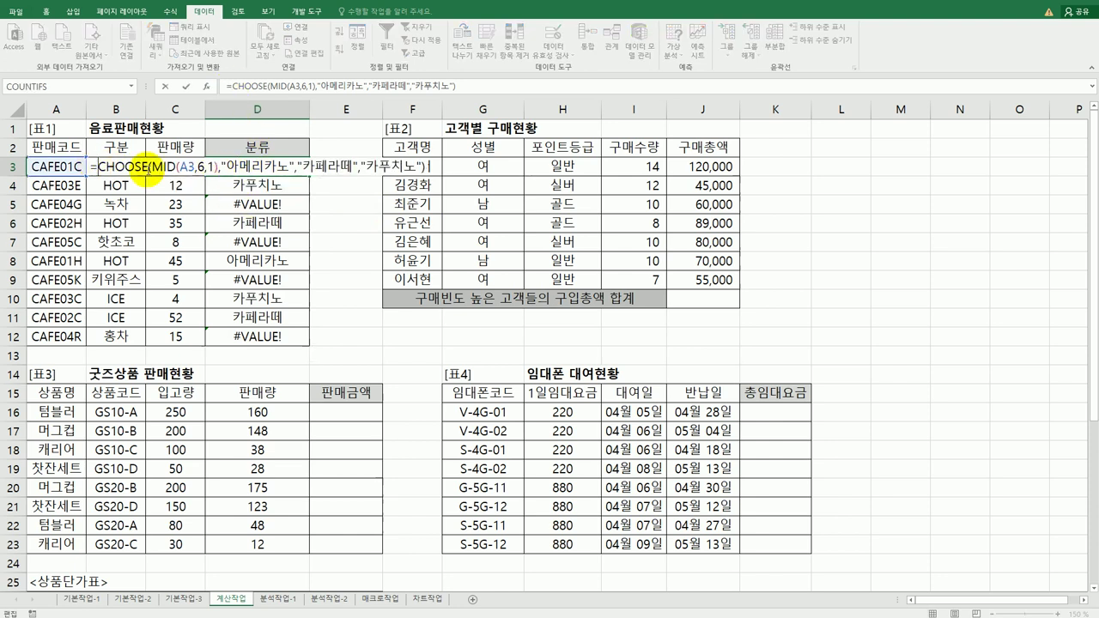
pyautogui.press('Home')
pyautogui.press('Right')
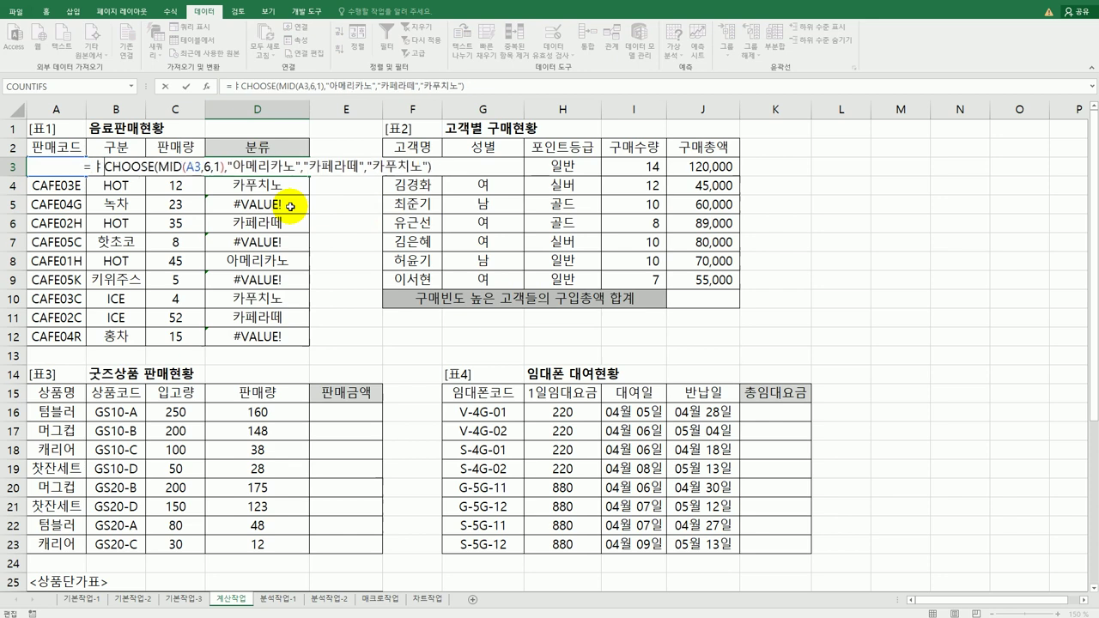
pyautogui.write('if')
pyautogui.press('Down')
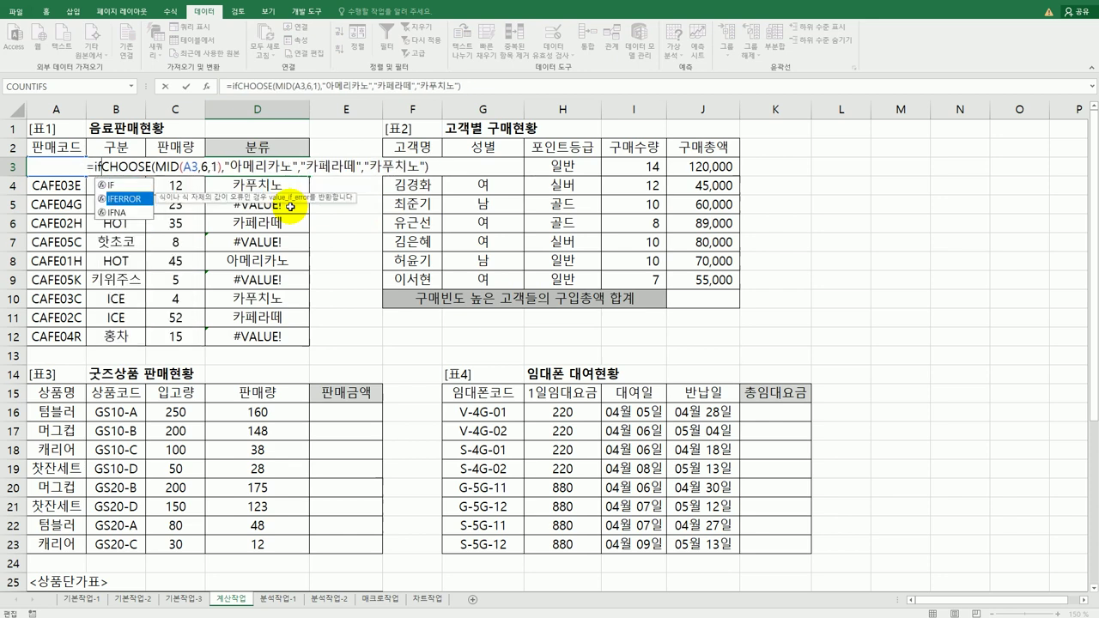
pyautogui.press('Tab')
pyautogui.write(',"')
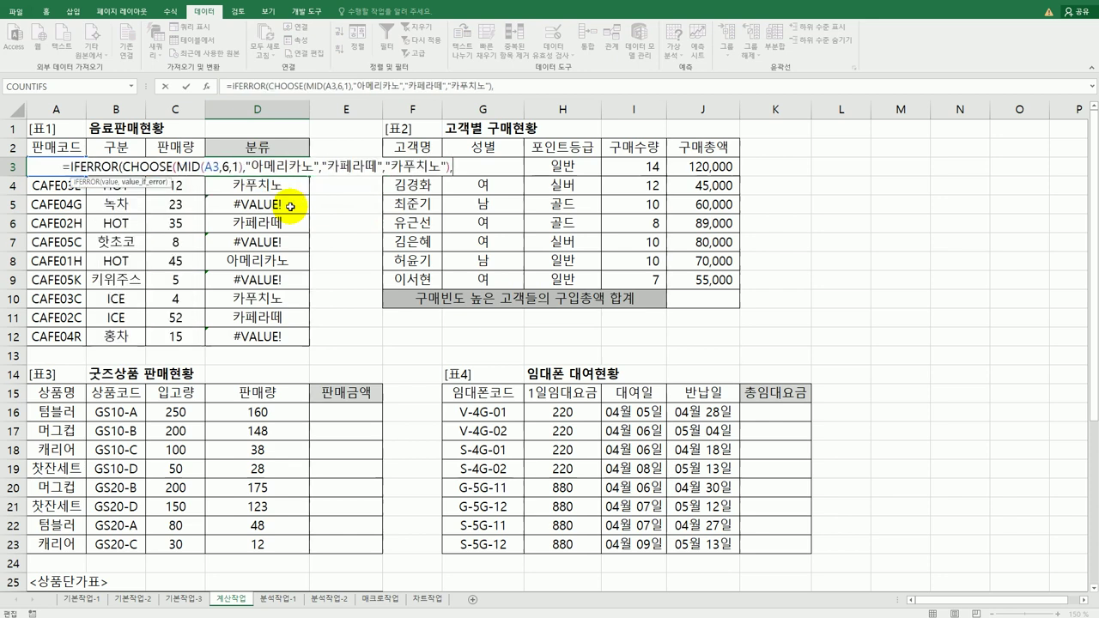
pyautogui.write('기타음ㄹ')
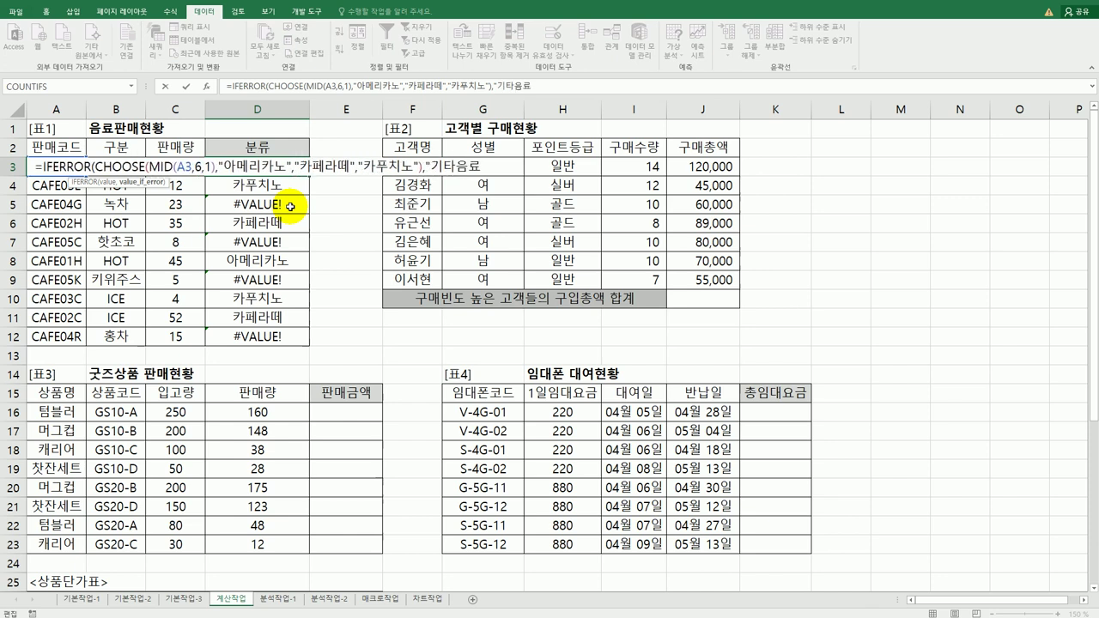
pyautogui.write('")')
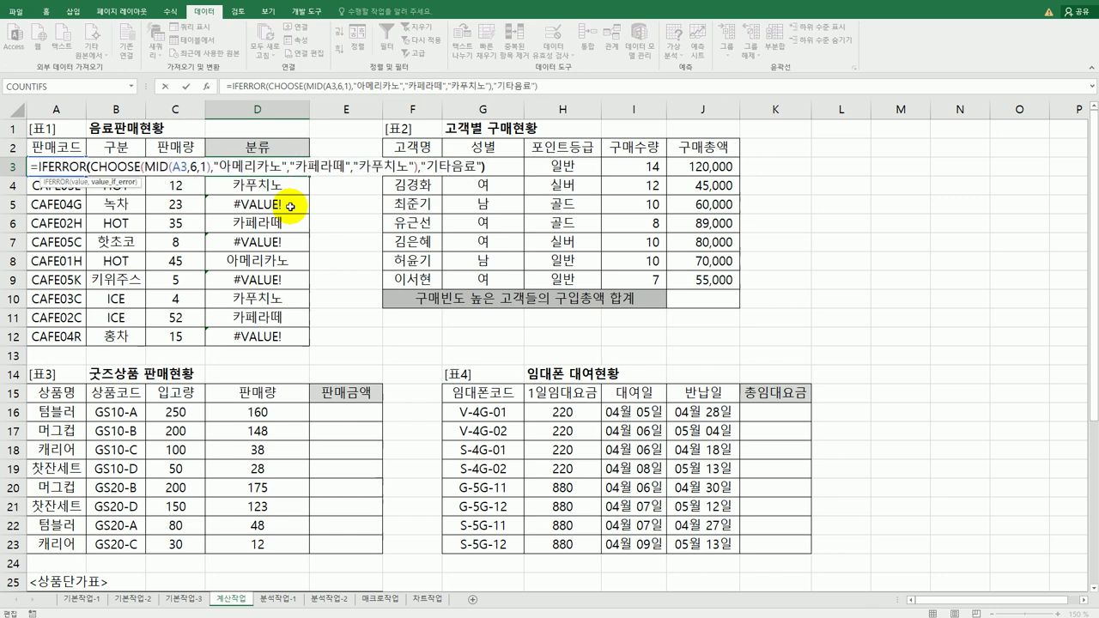
pyautogui.press('Return')
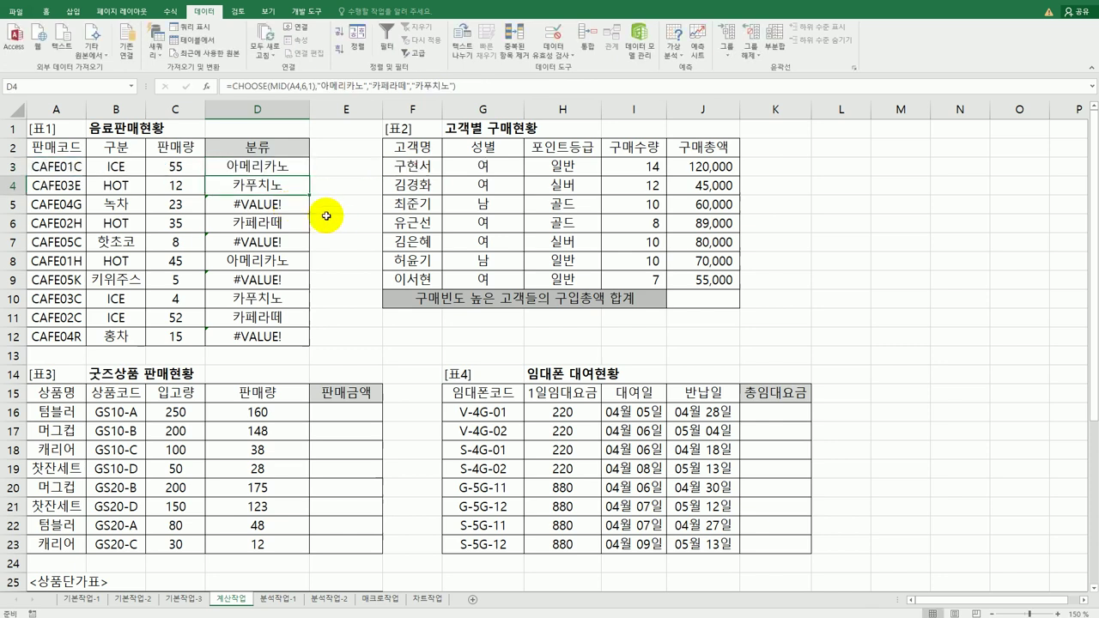
# - Fill the IFERROR formula from D3 down the 분류 column to D12
pyautogui.click(292, 169)
pyautogui.moveTo(307, 176); pyautogui.dragTo(290, 340)
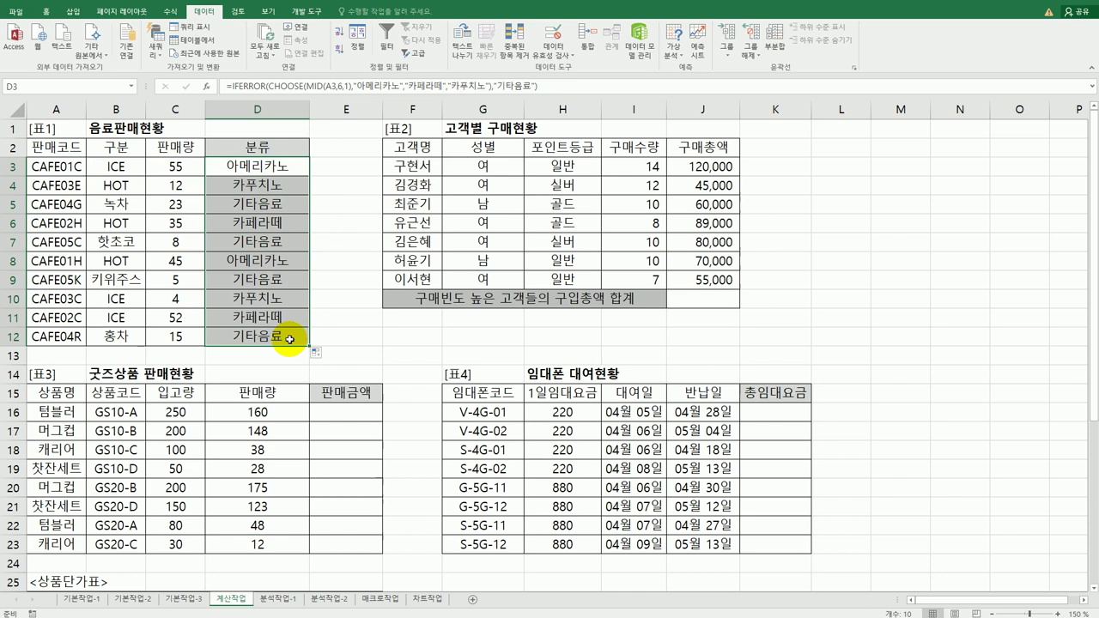
pyautogui.click(290, 339)
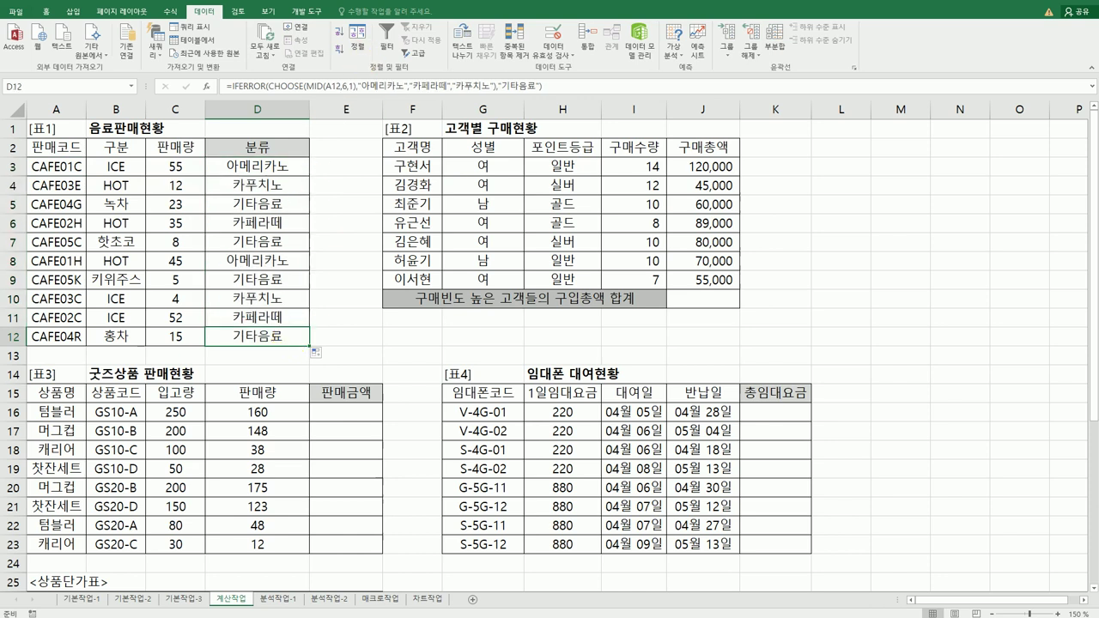
# - Switch to the exam document to read the 표2 task, and return to the workbook with J10 selected
pyautogui.hotkey('alt', 'Tab')
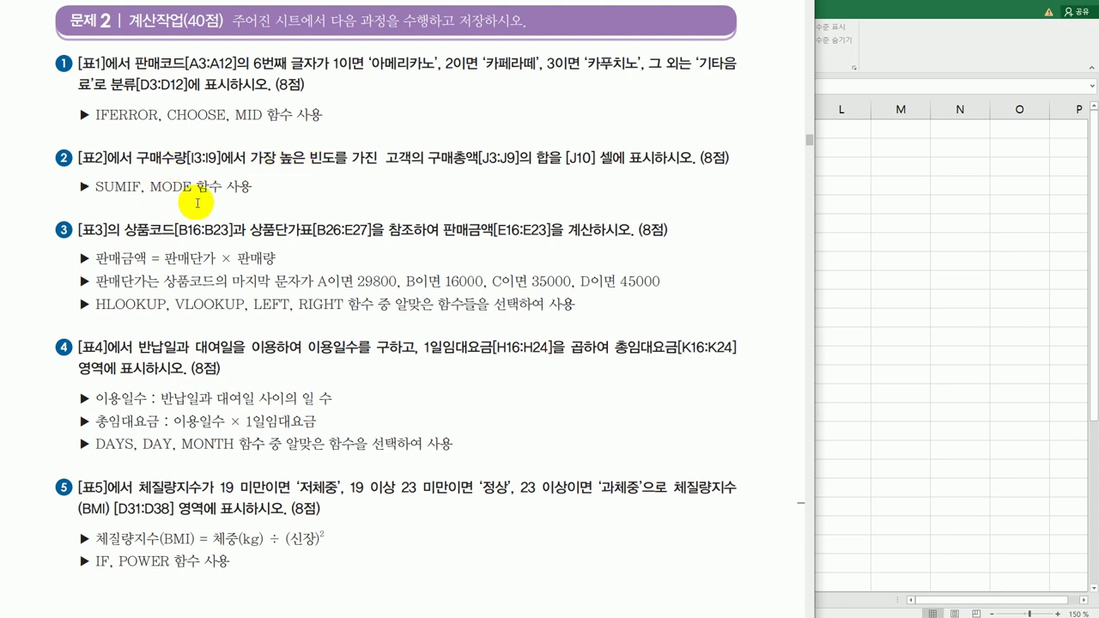
pyautogui.click(918, 344)
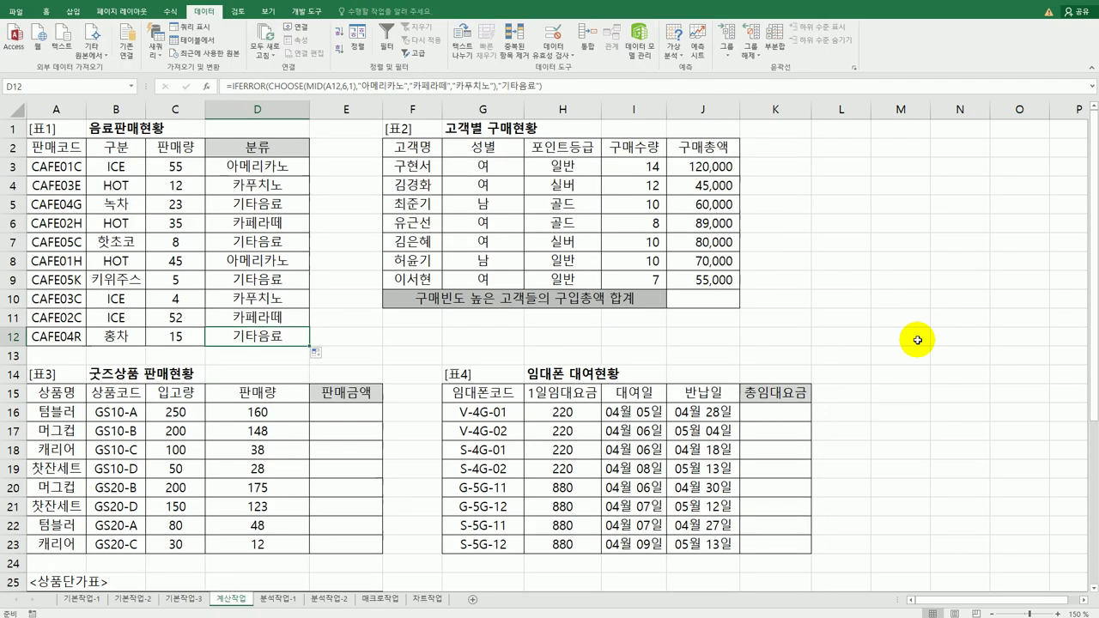
pyautogui.click(718, 298)
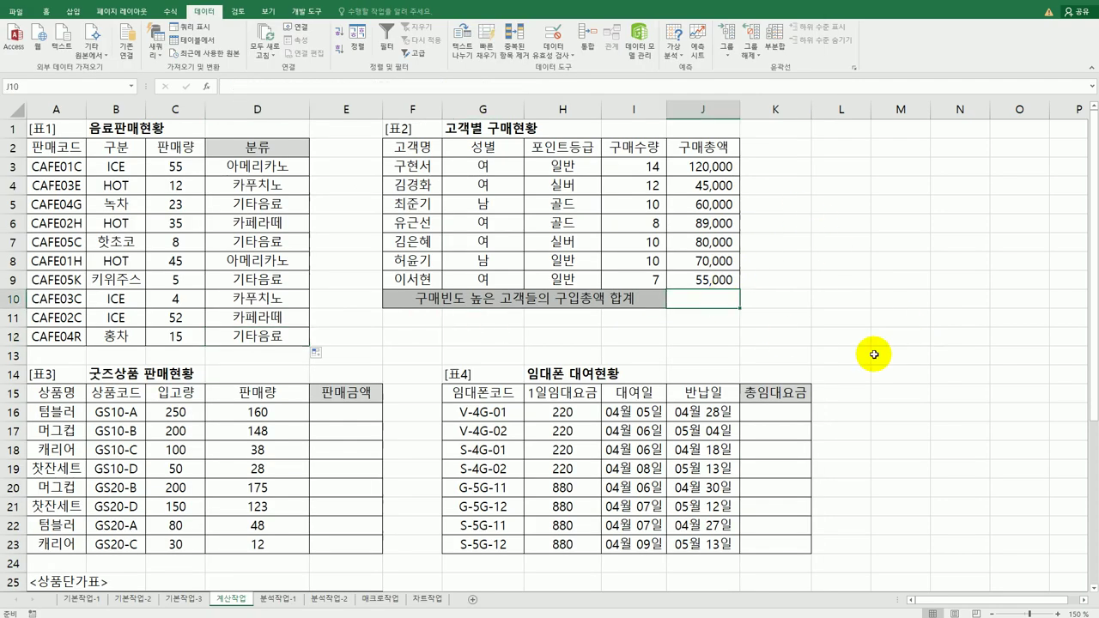
pyautogui.hotkey('alt', 'Tab')
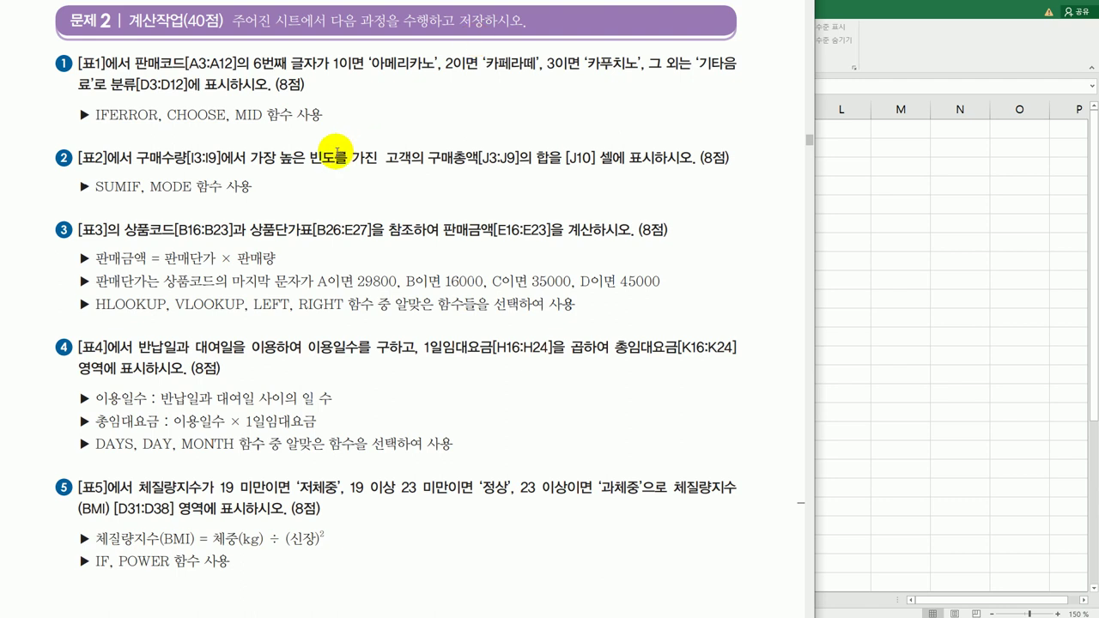
pyautogui.hotkey('alt', 'Tab')
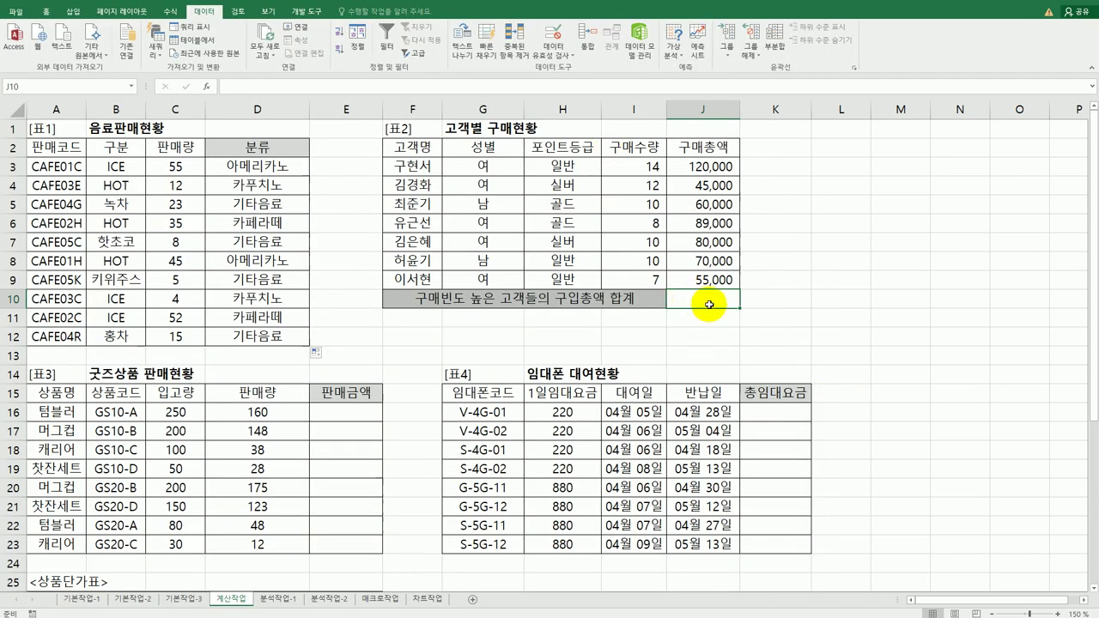
# - Enter the formula =MODE(I3:I9) in J10 of 표2 to find the most frequent 구매수량
pyautogui.write('=ㅡㅐ')
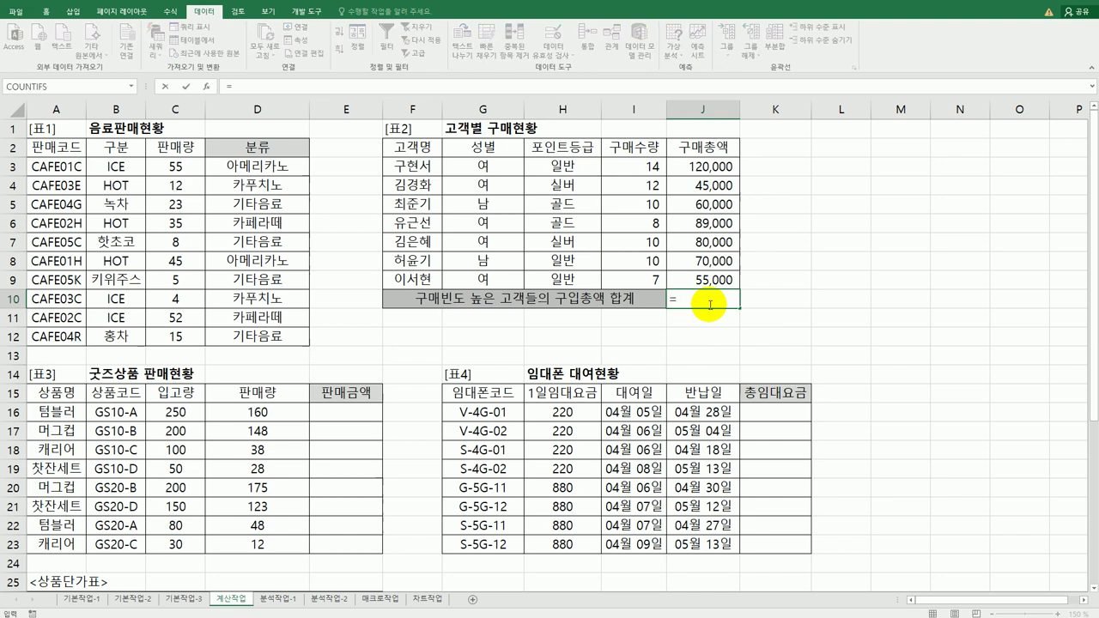
pyautogui.press('BackSpace')
pyautogui.press('BackSpace')
pyautogui.press('Hangul')
pyautogui.write('mode')
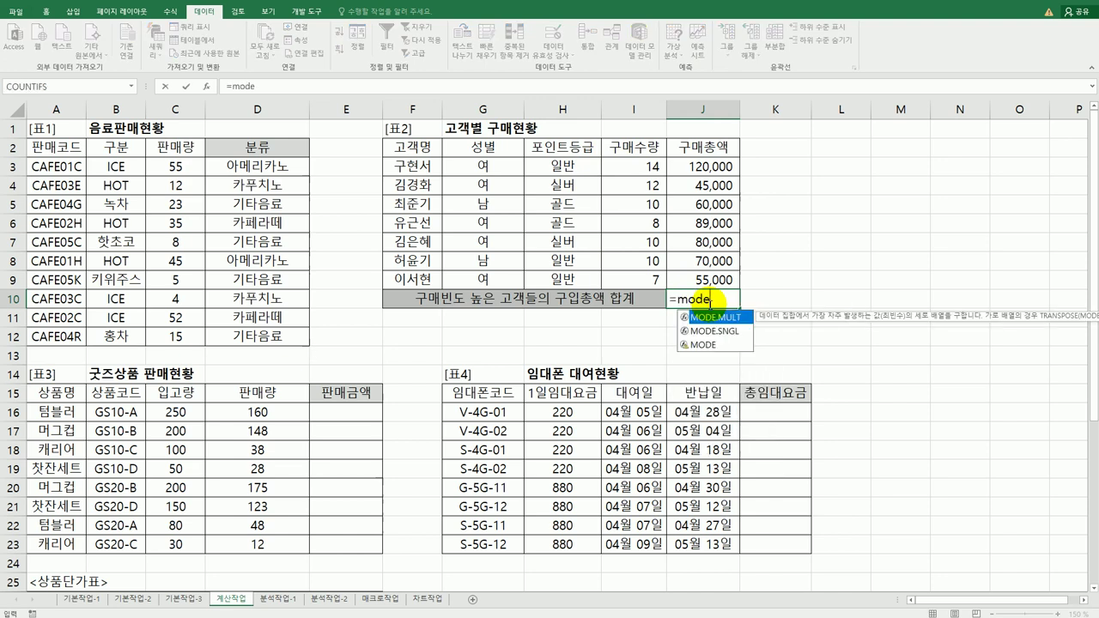
pyautogui.press('Down')
pyautogui.press('Tab')
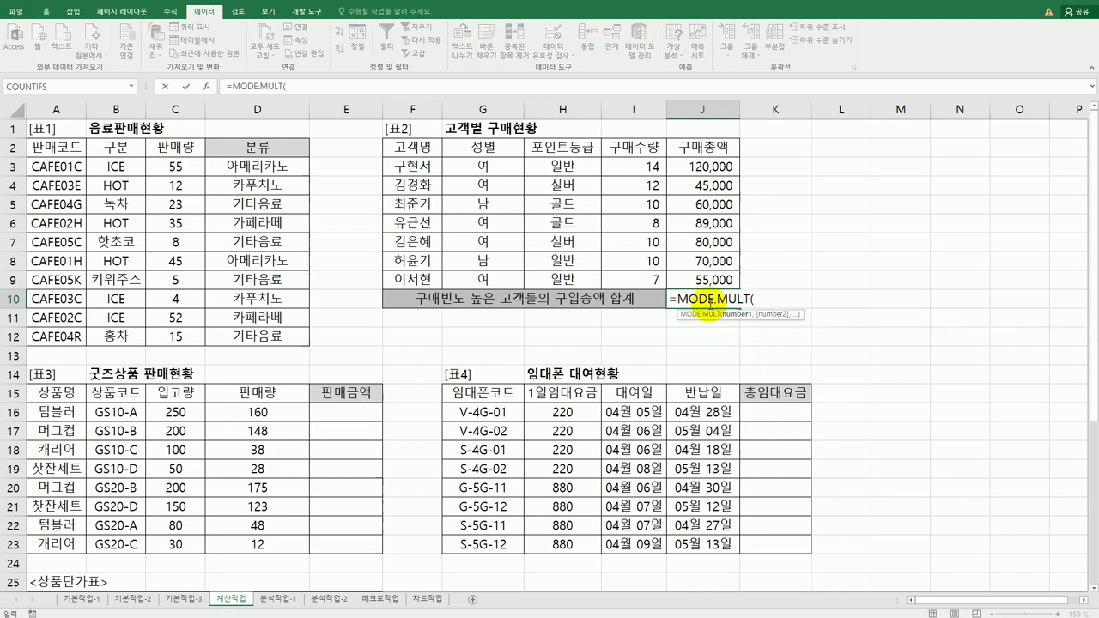
pyautogui.moveTo(715, 301); pyautogui.dragTo(835, 298)
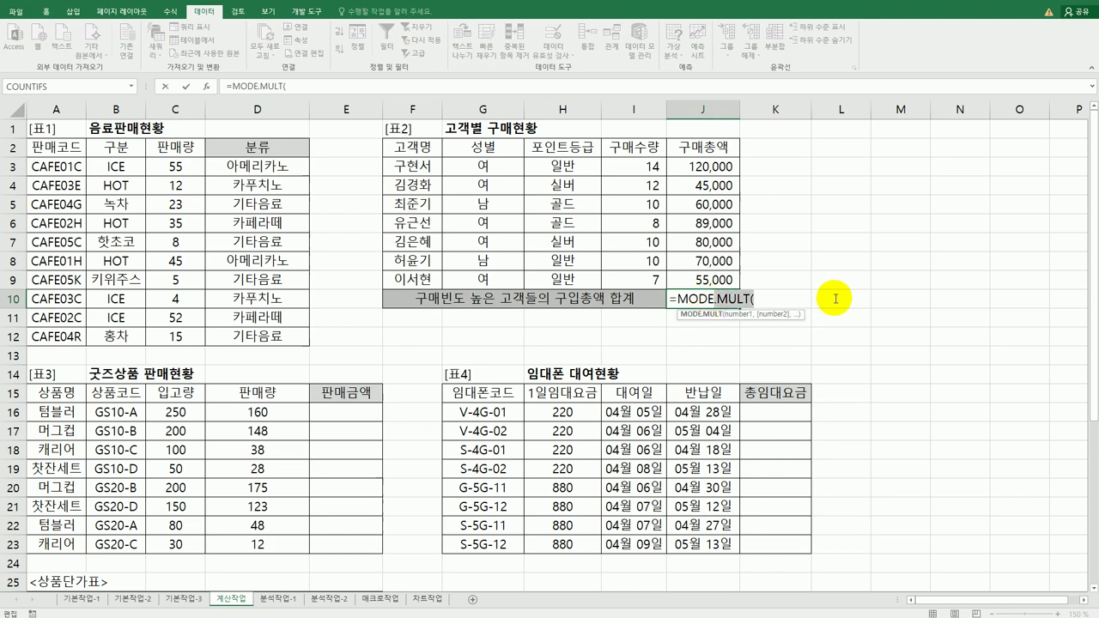
pyautogui.press('BackSpace')
pyautogui.write('(')
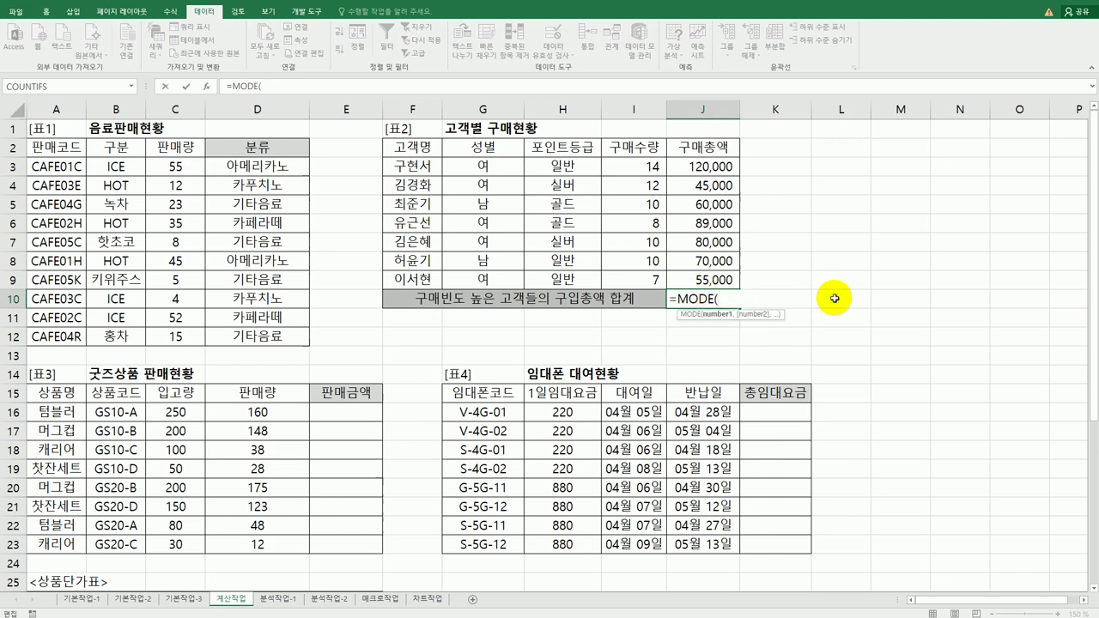
pyautogui.moveTo(655, 164); pyautogui.dragTo(653, 283)
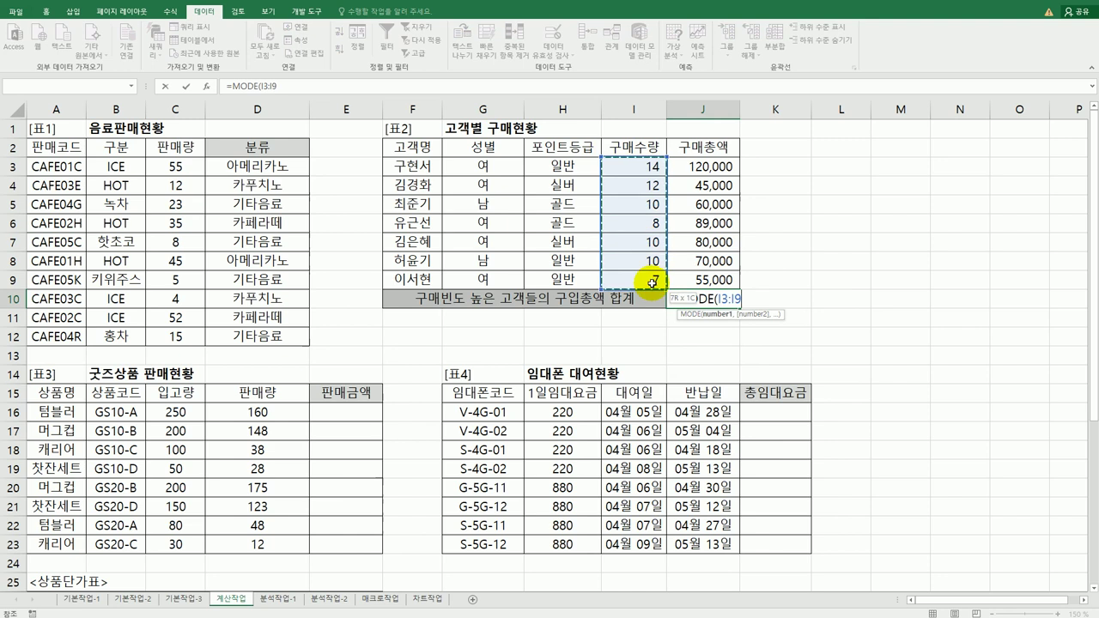
pyautogui.press('Return')
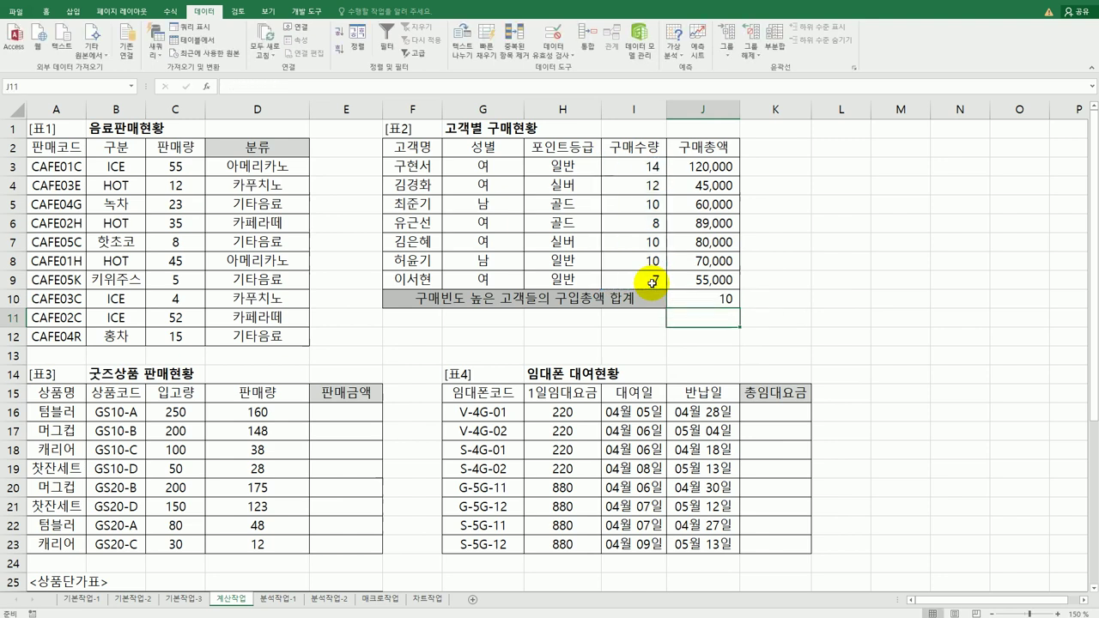
# - Compare the MODE formula in J10 with the 구매수량 values in I3:I9 and the matching 구매총액 amounts
pyautogui.click(710, 299)
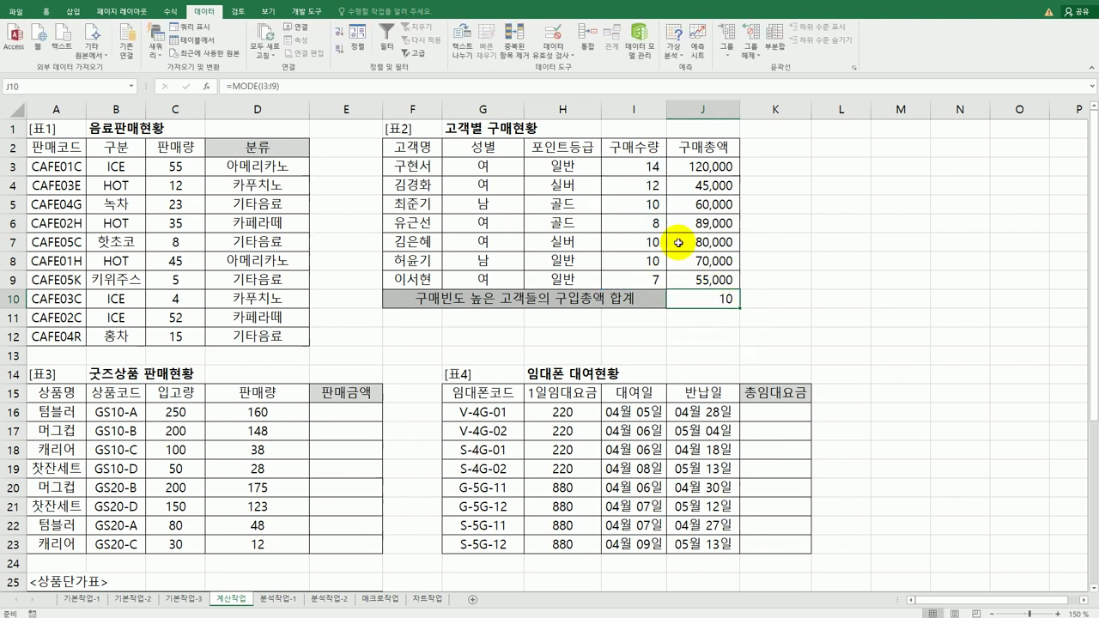
pyautogui.click(645, 207)
pyautogui.click(650, 261)
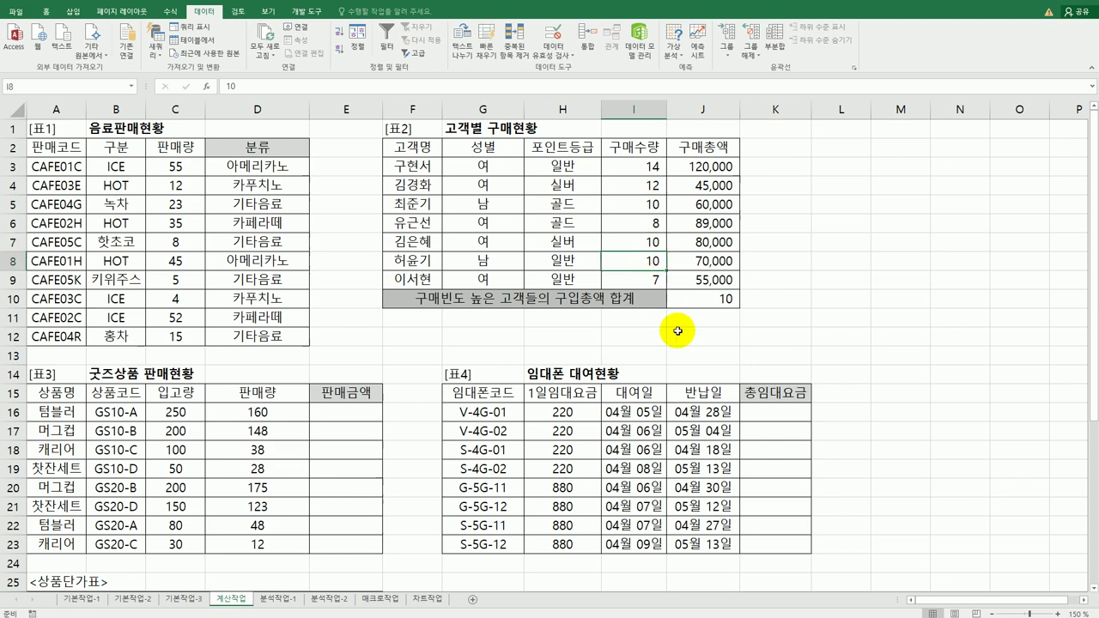
pyautogui.click(705, 307)
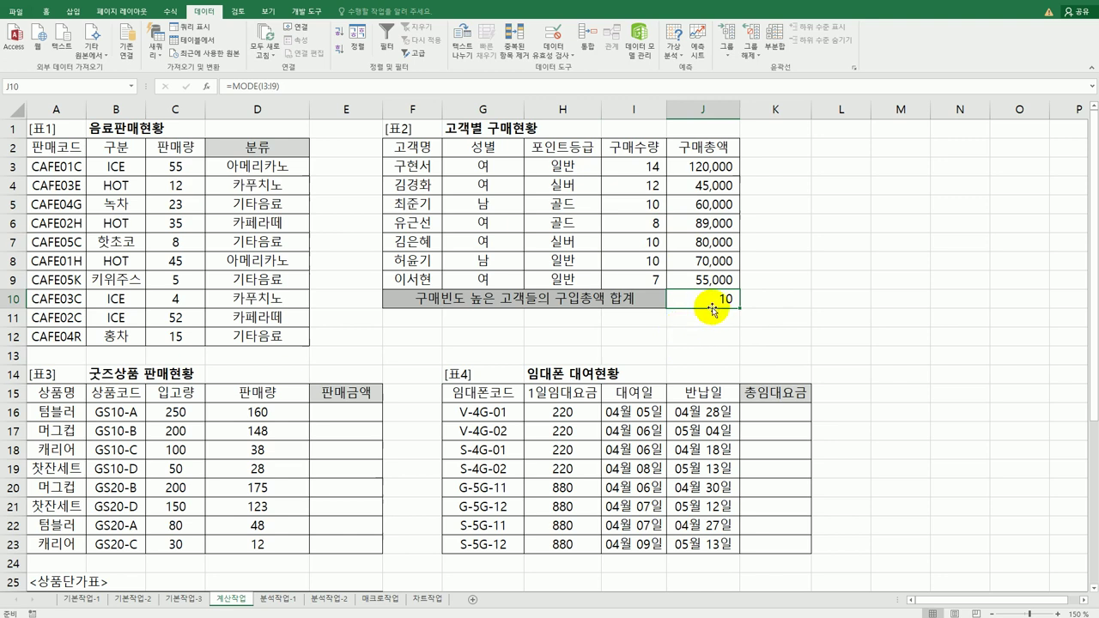
pyautogui.moveTo(635, 166); pyautogui.dragTo(640, 277)
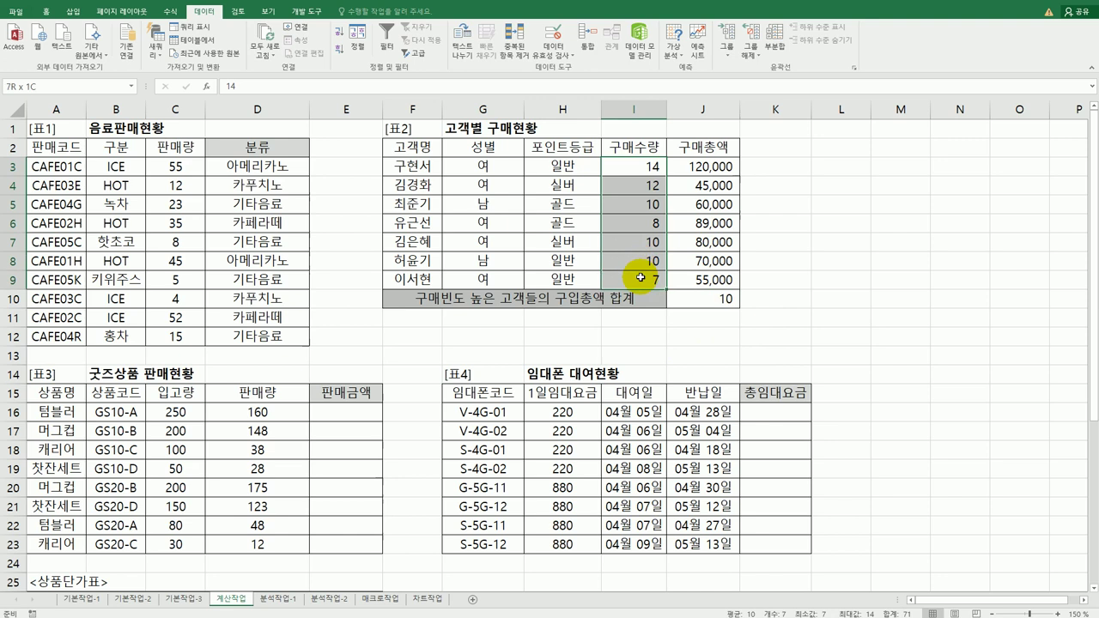
pyautogui.click(703, 298)
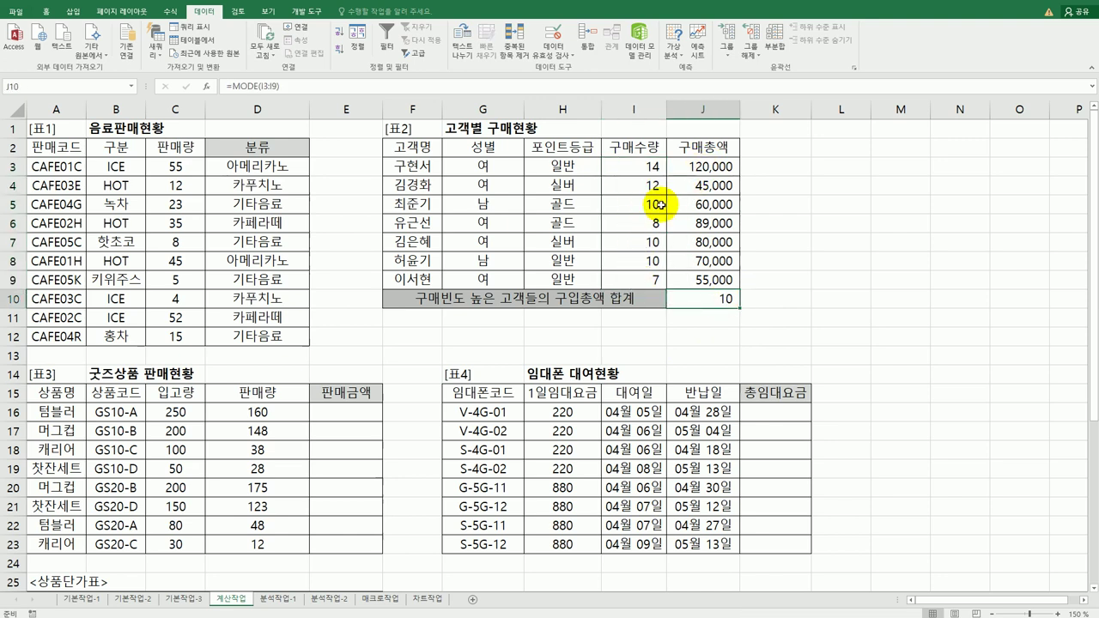
pyautogui.moveTo(635, 204); pyautogui.dragTo(699, 204)
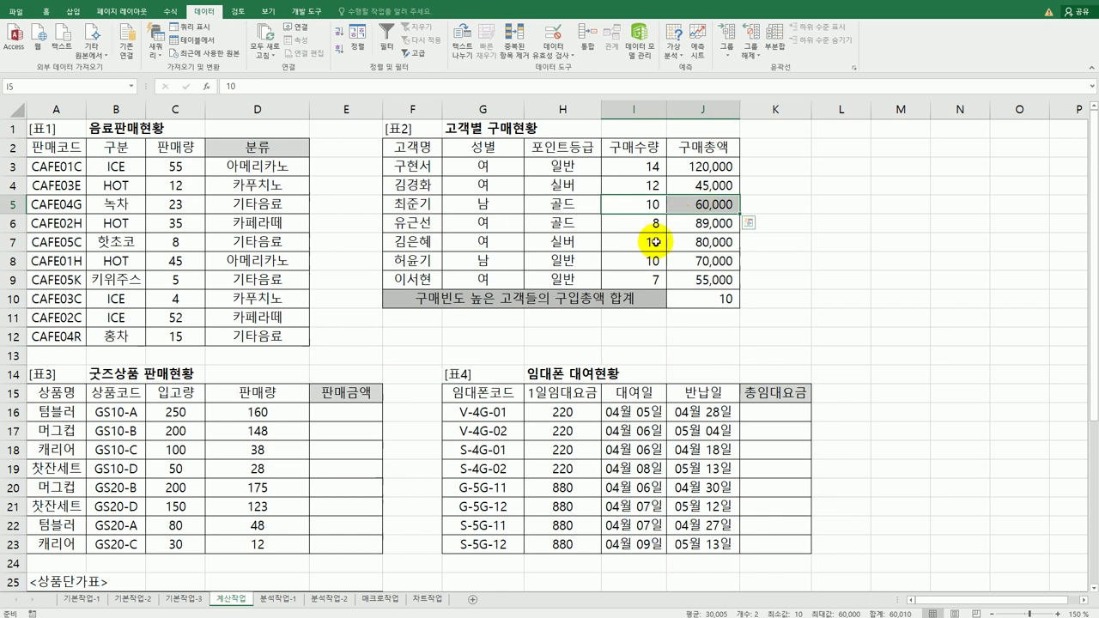
pyautogui.moveTo(654, 242); pyautogui.dragTo(676, 261)
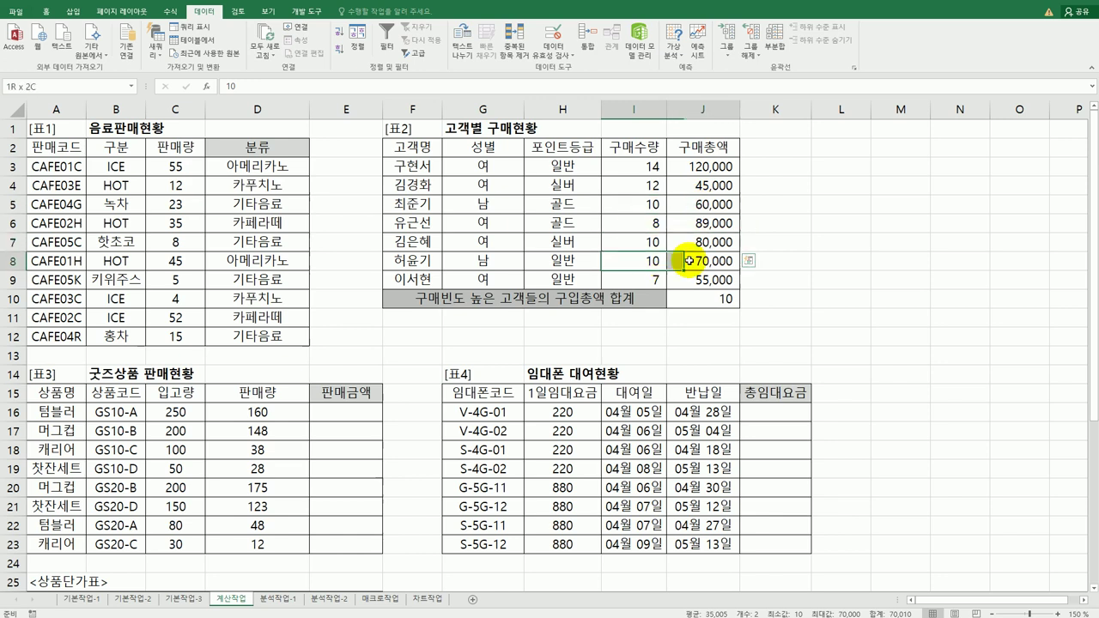
pyautogui.click(711, 298)
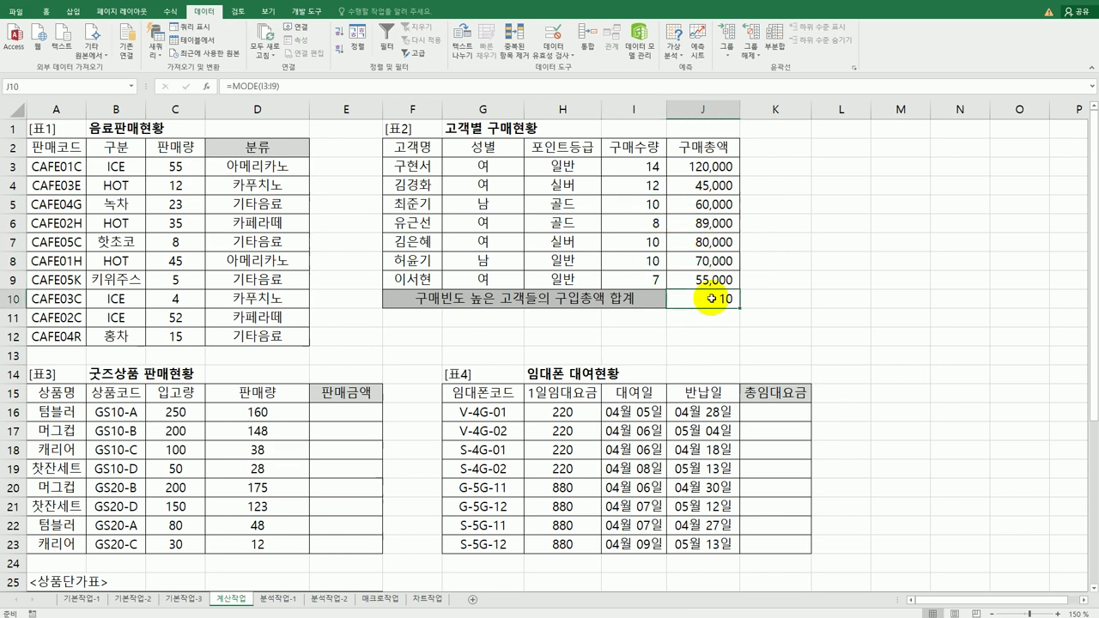
# - Wrap the MODE formula in J10 in a SUMIF function as its criteria, with I3:I9 as the range
pyautogui.doubleClick(712, 298)
pyautogui.write('sum')
pyautogui.write('if')
pyautogui.press('Tab')
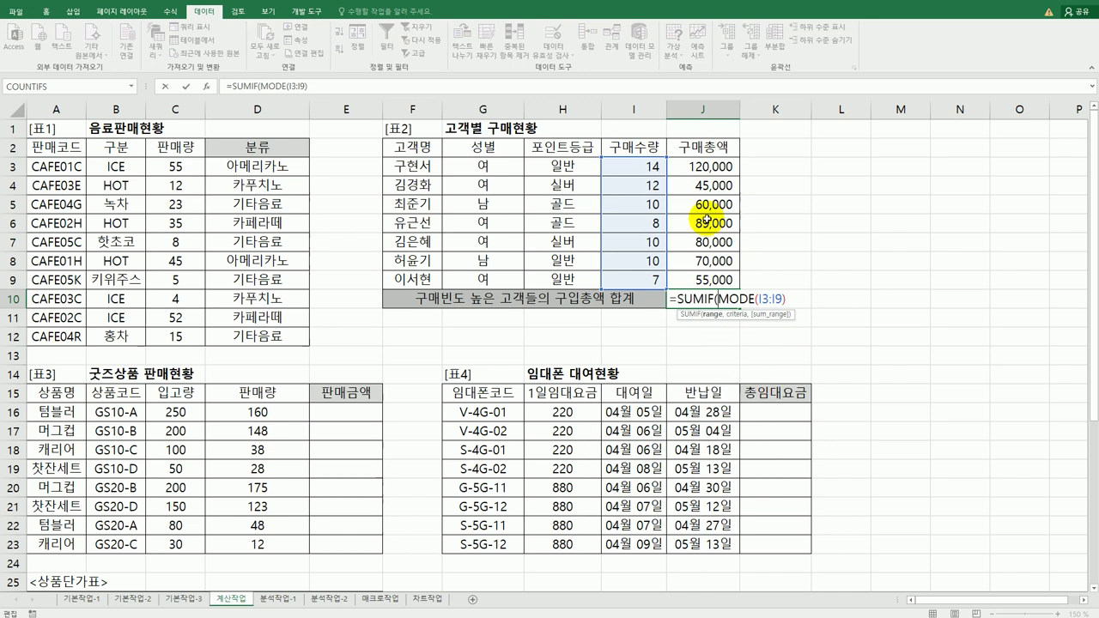
pyautogui.moveTo(637, 165); pyautogui.dragTo(646, 277)
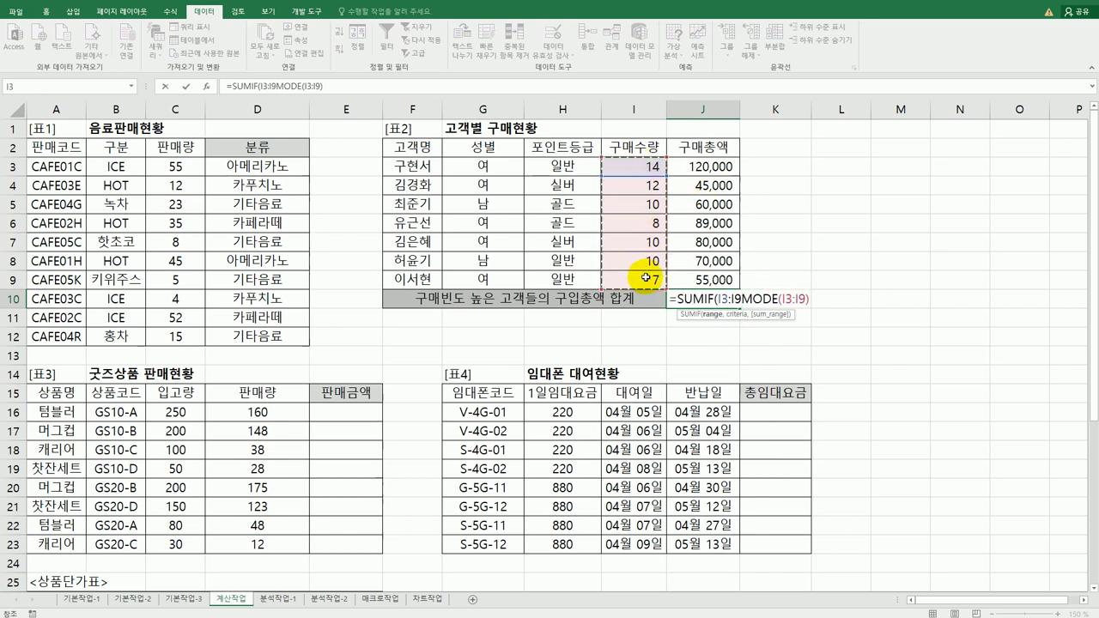
pyautogui.write(',')
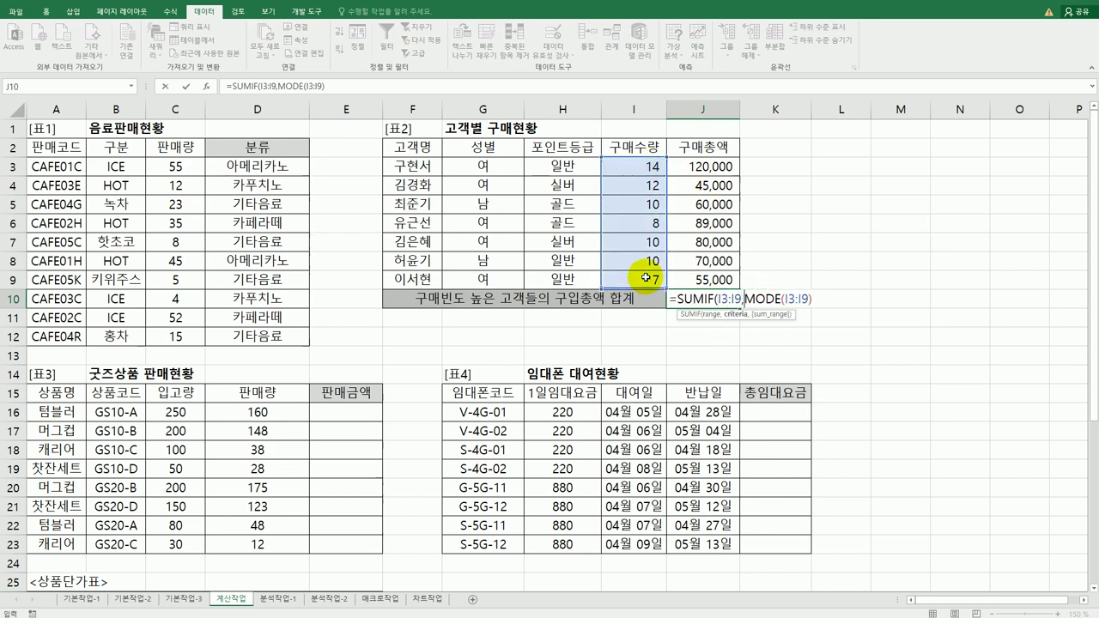
# - Add J3:J9 as the sum range and complete the formula =SUMIF(I3:I9,MODE(I3:I9),J3:J9) in J10
pyautogui.click(813, 300)
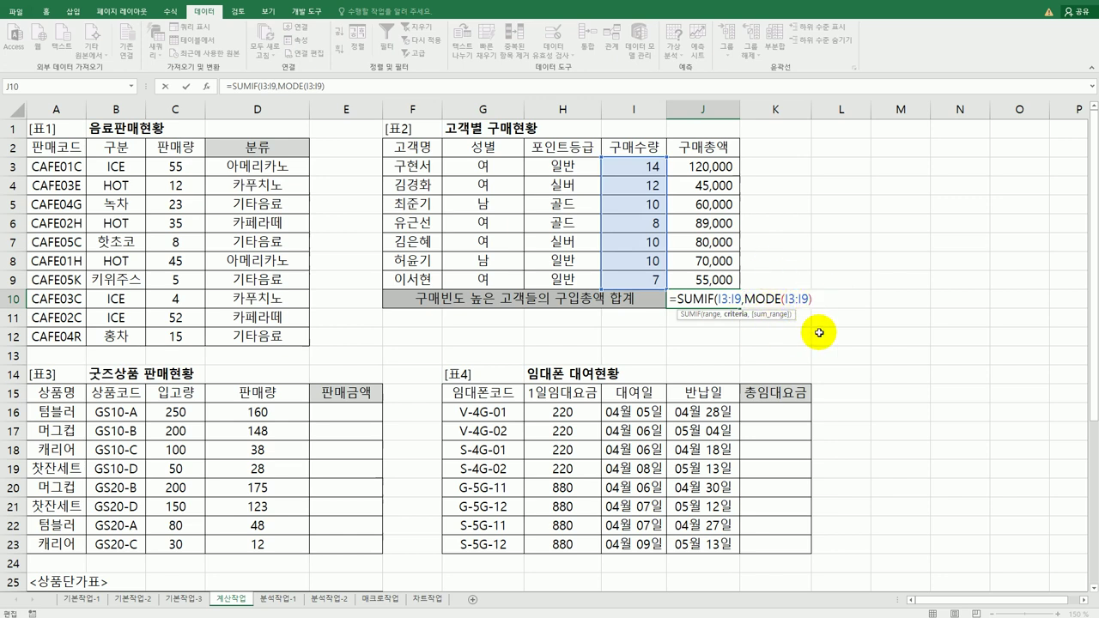
pyautogui.write(',')
pyautogui.moveTo(711, 167); pyautogui.dragTo(715, 280)
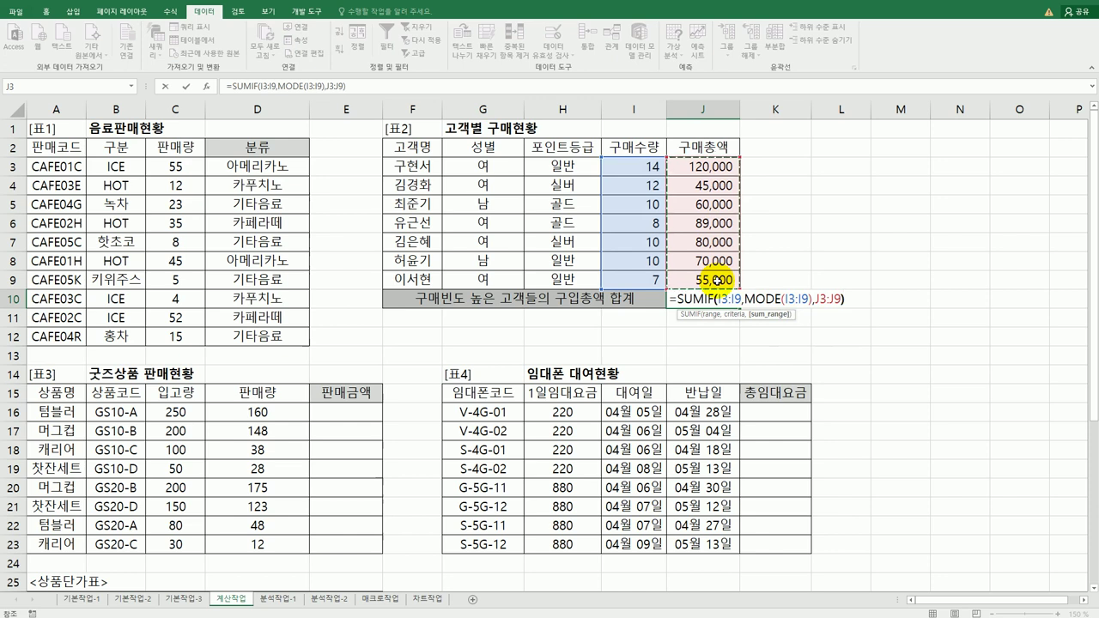
pyautogui.press('Return')
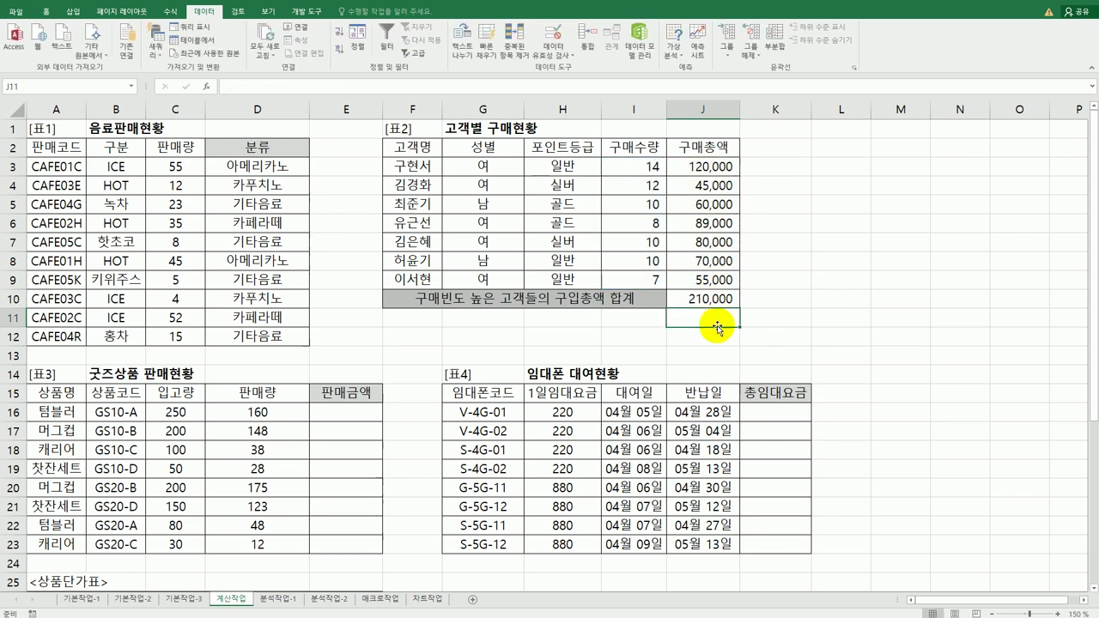
# - Enter =RIGHT(B16,1) in E16 of 표3 to extract the 상품코드's last character and fill it down through E23
pyautogui.click(716, 298)
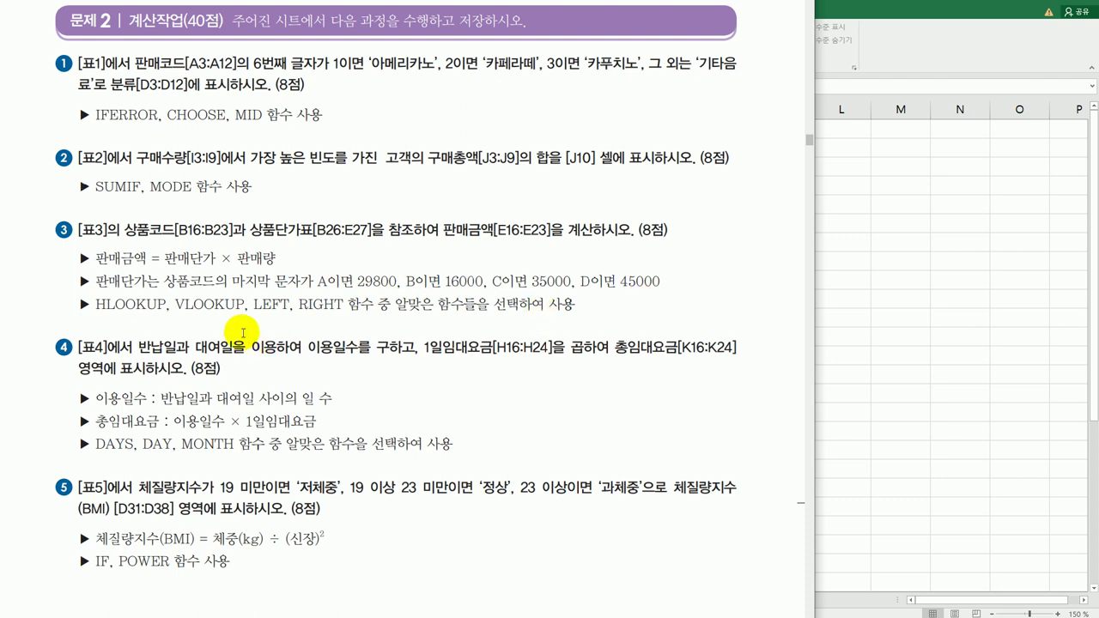
pyautogui.scroll(-2, 377, 521)
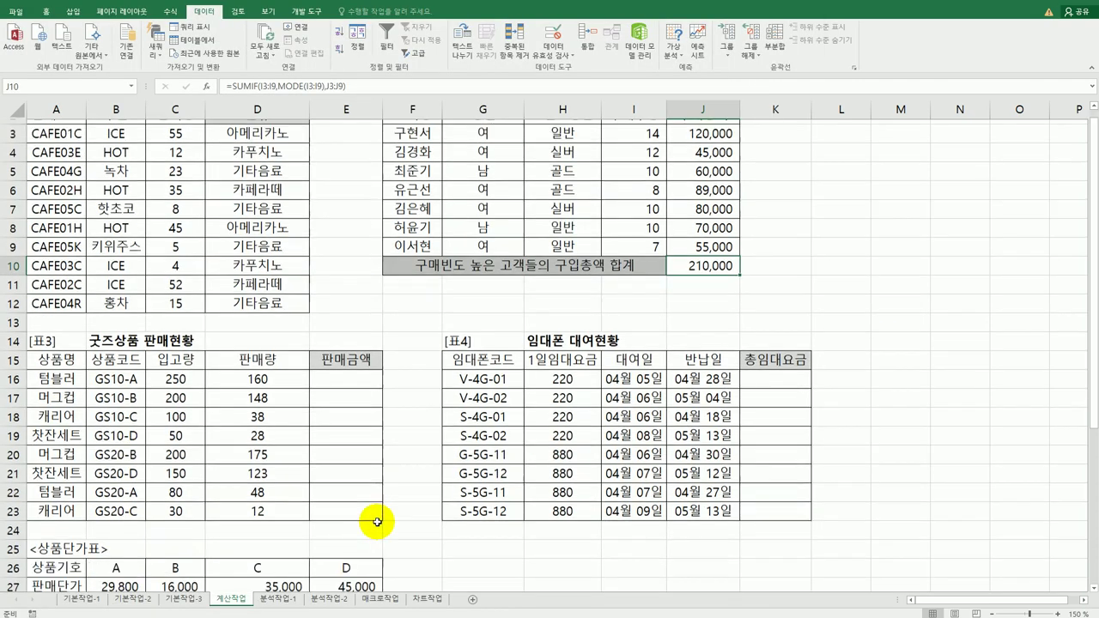
pyautogui.moveTo(89, 496); pyautogui.dragTo(367, 503)
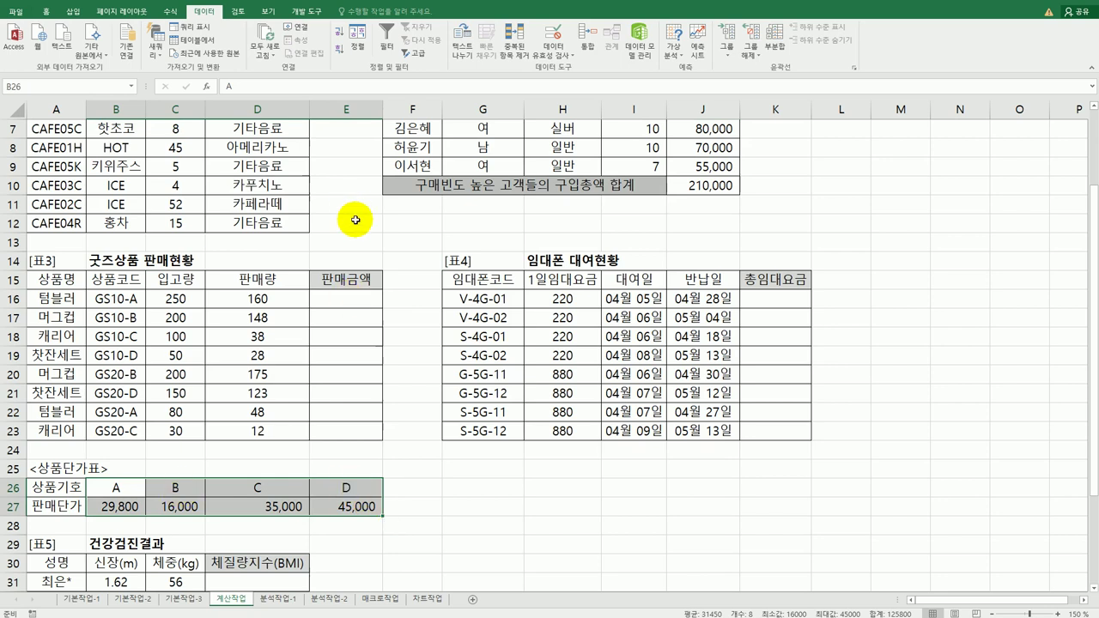
pyautogui.click(351, 297)
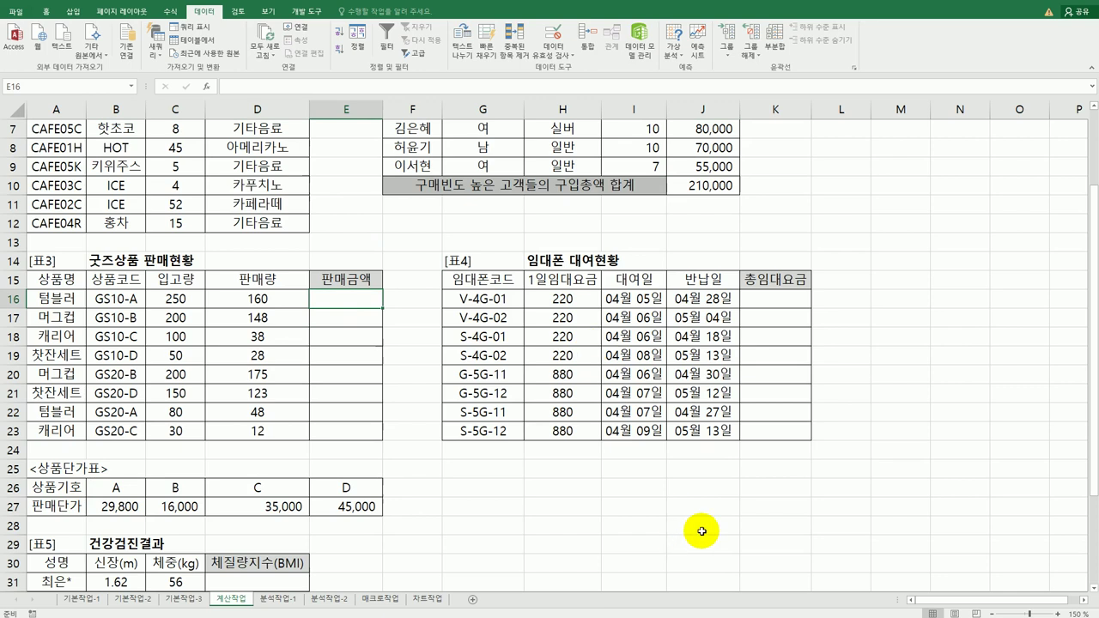
pyautogui.write('=')
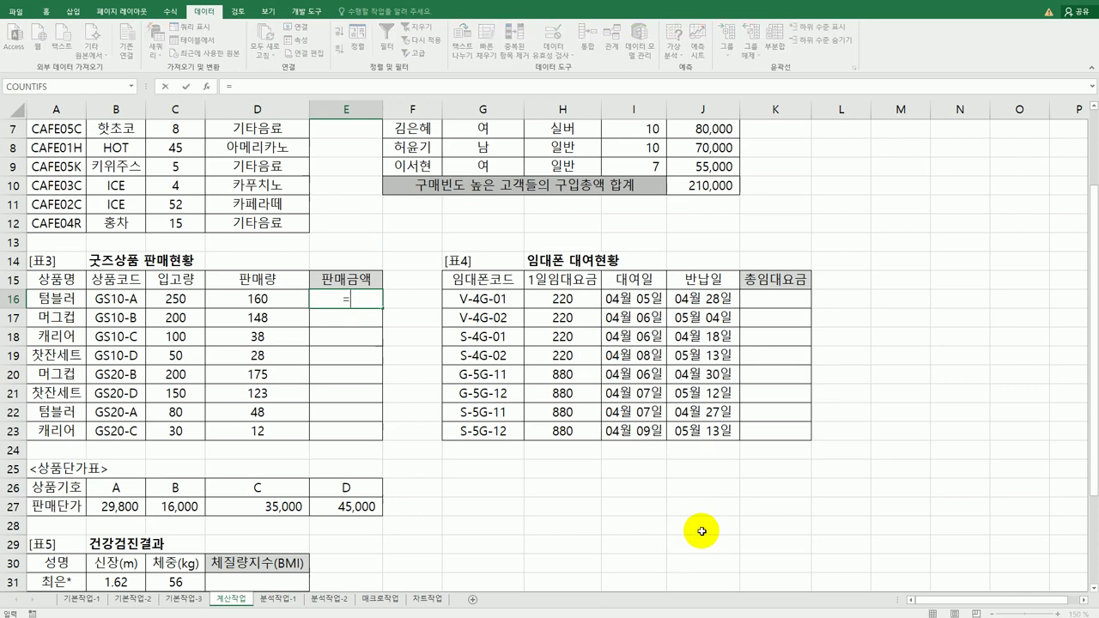
pyautogui.write('RIGHT(')
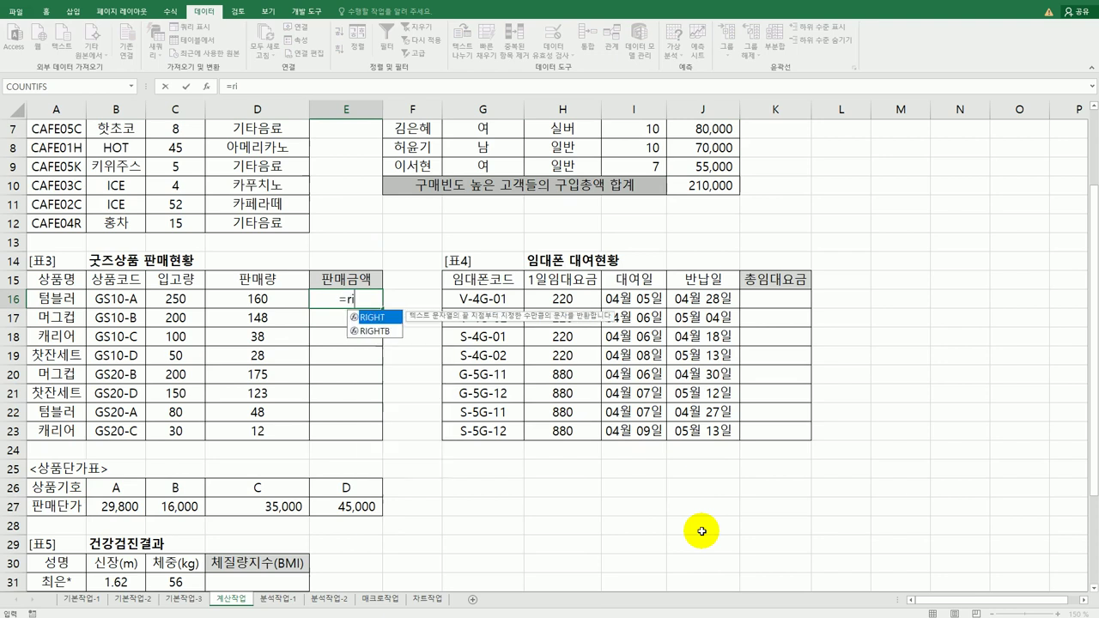
pyautogui.click(107, 296)
pyautogui.write(',')
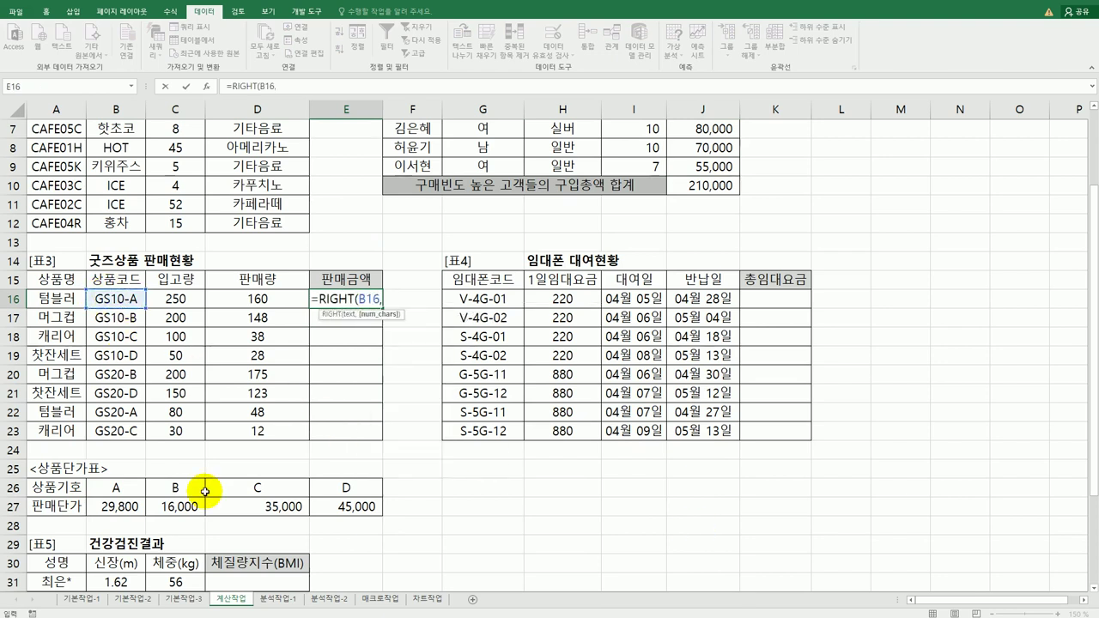
pyautogui.write('1)')
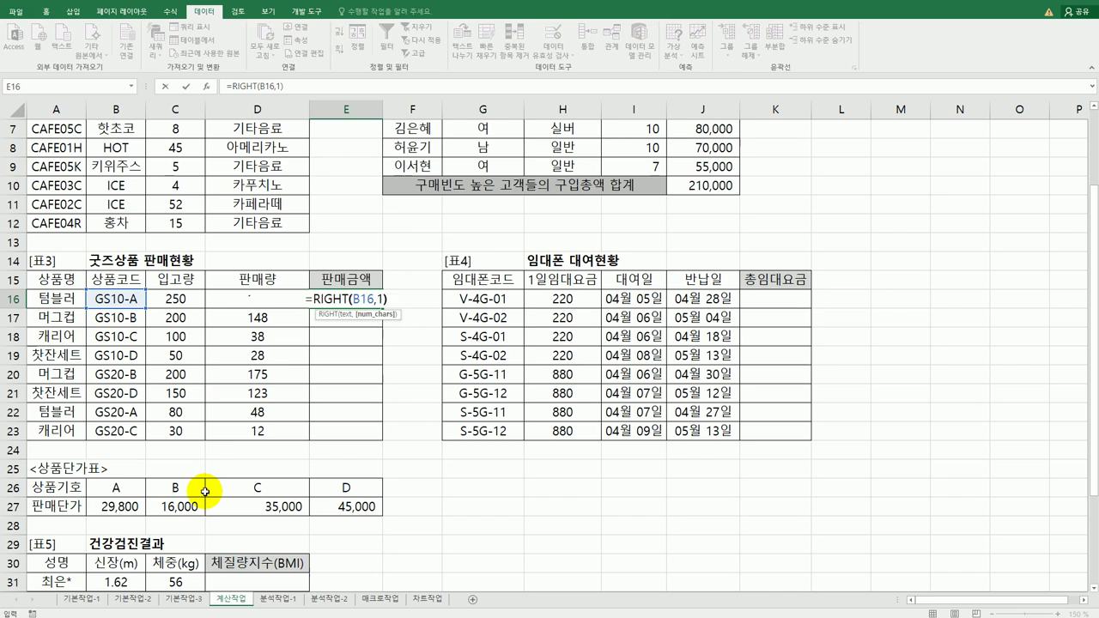
pyautogui.press('Return')
pyautogui.click(354, 301)
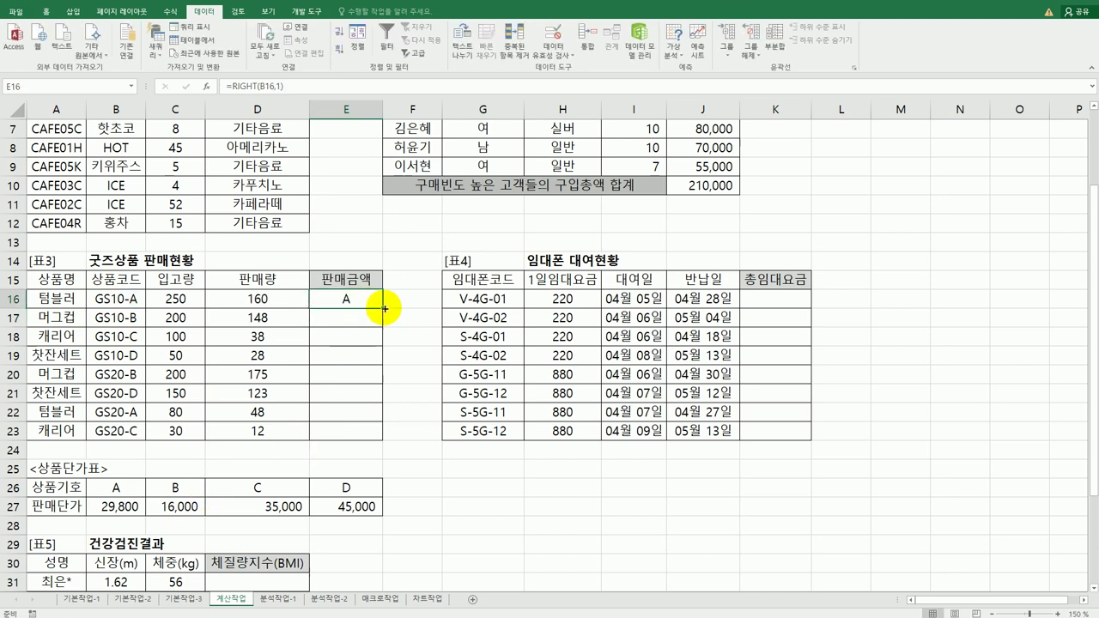
pyautogui.moveTo(383, 308); pyautogui.dragTo(383, 442)
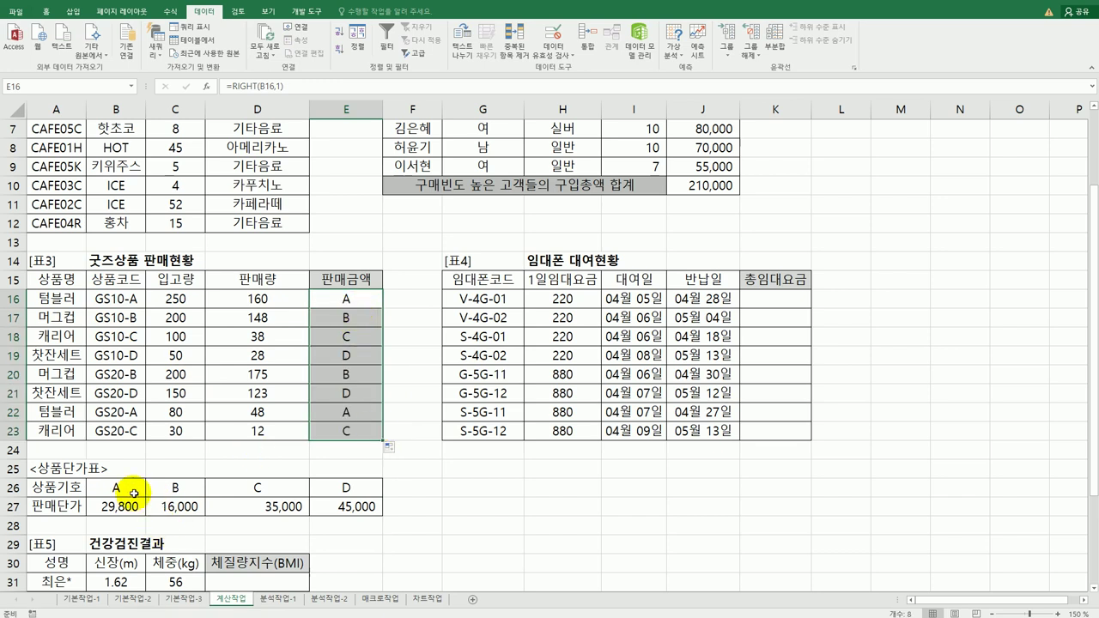
# - Wrap the RIGHT formula in E16 in an HLOOKUP function as its lookup value
pyautogui.moveTo(133, 494); pyautogui.dragTo(356, 506)
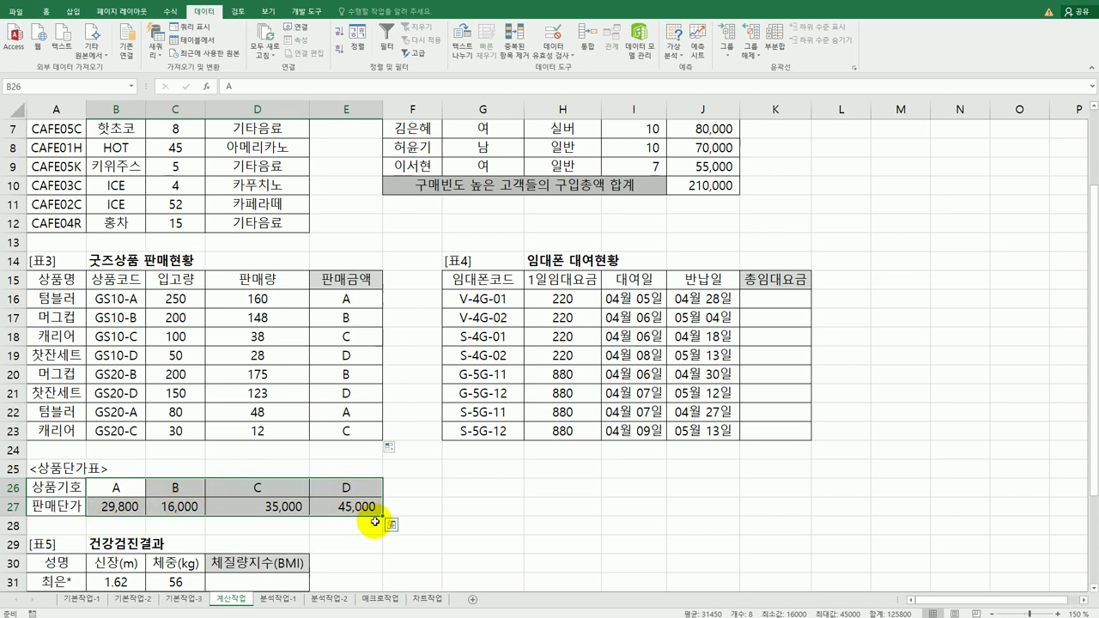
pyautogui.click(360, 302)
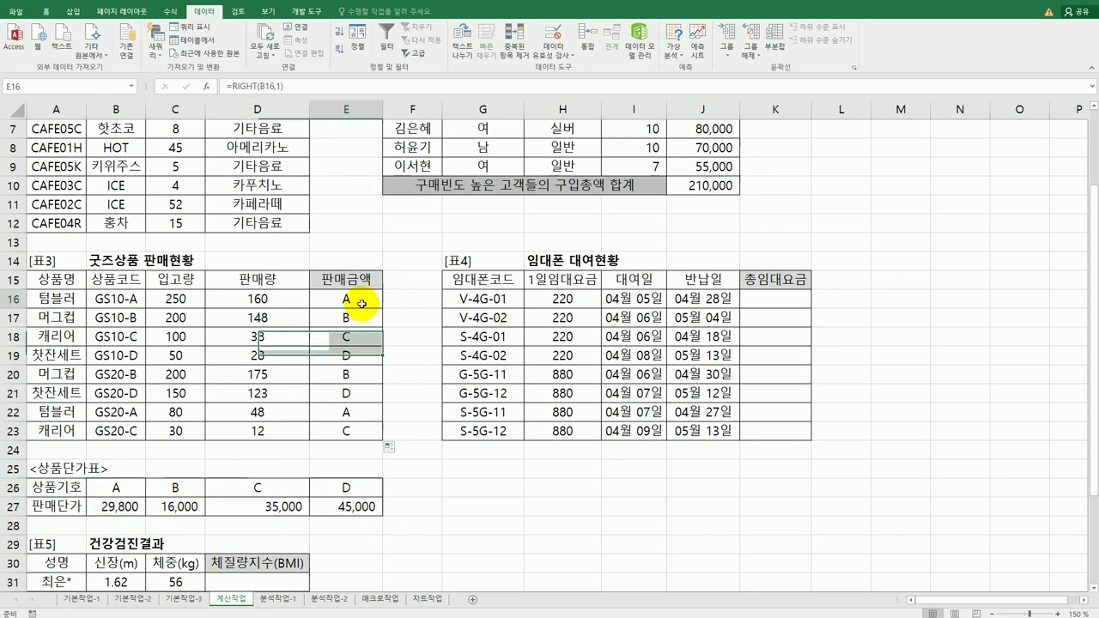
pyautogui.click(230, 85)
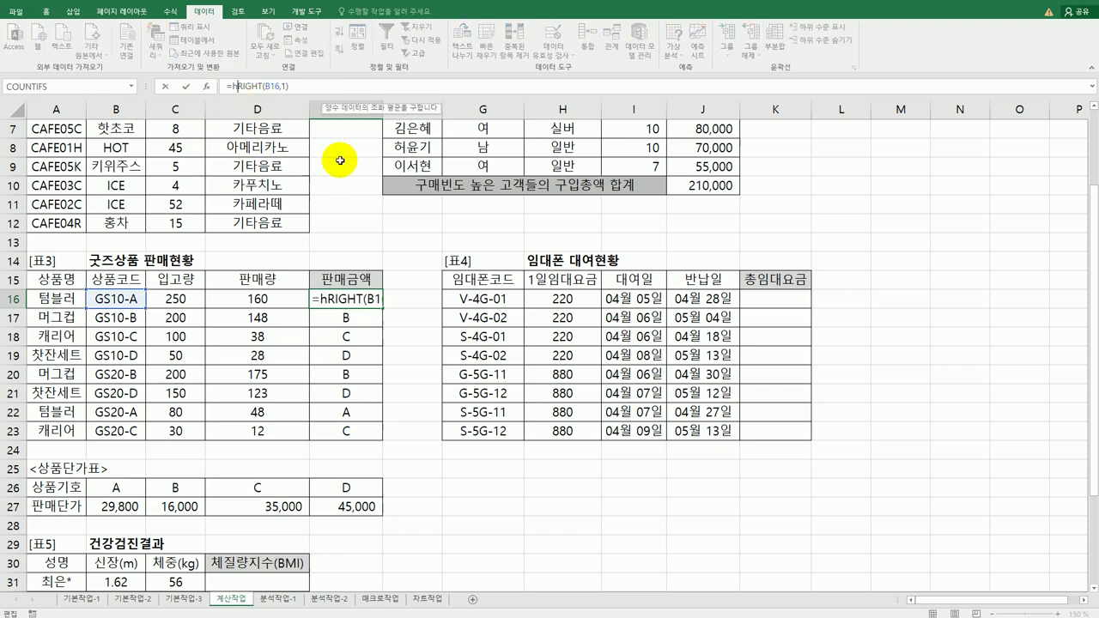
pyautogui.write('HLOOKUP(')
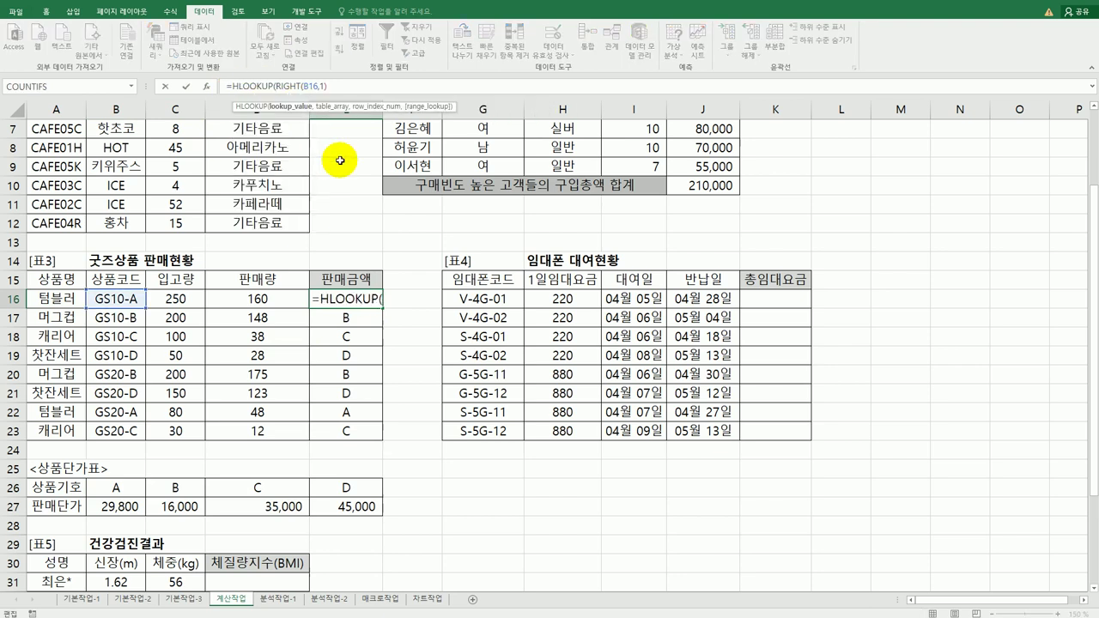
pyautogui.click(342, 85)
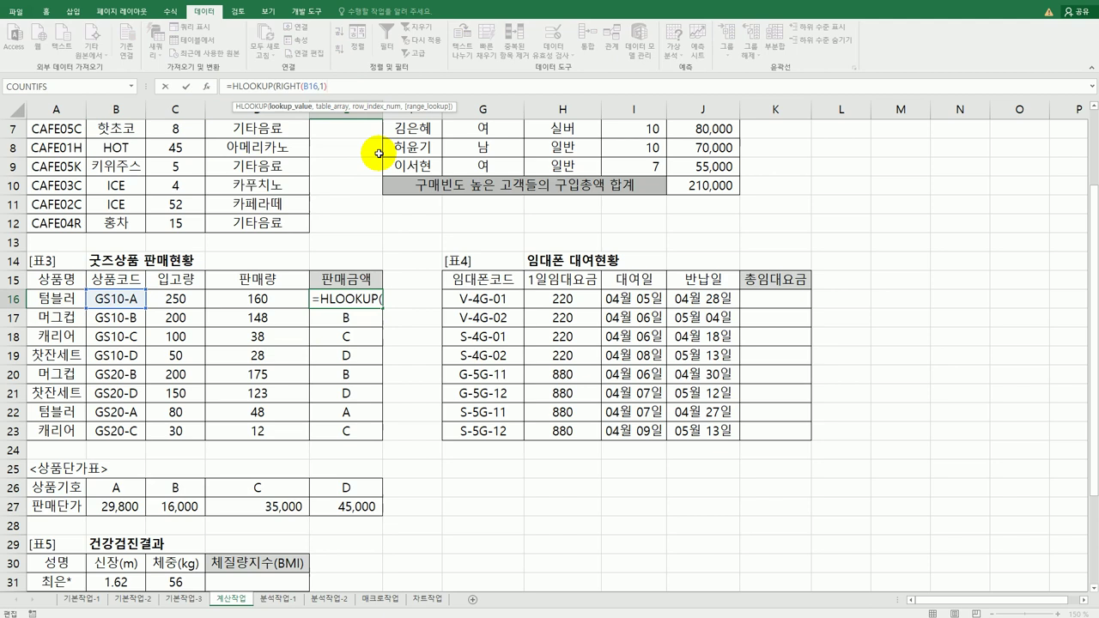
pyautogui.write(',')
# - Complete the HLOOKUP in E16 with table $B$26:$E$27, row 2 and exact match FALSE, and fill it down through E23
pyautogui.moveTo(125, 490); pyautogui.dragTo(344, 506)
pyautogui.press('F4')
pyautogui.write(',')
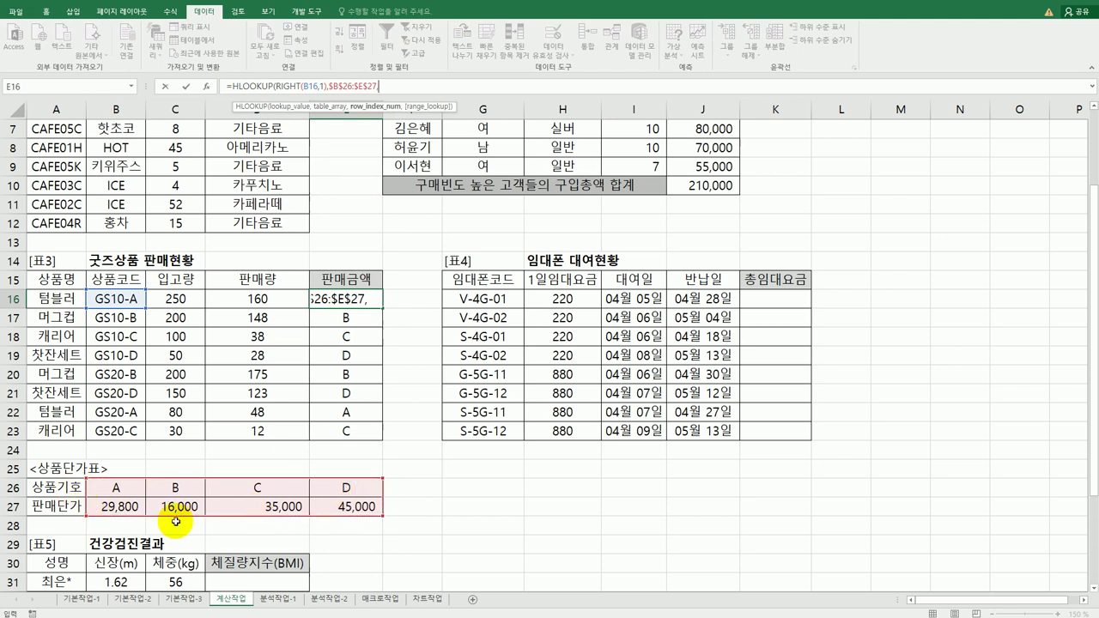
pyautogui.write('2,')
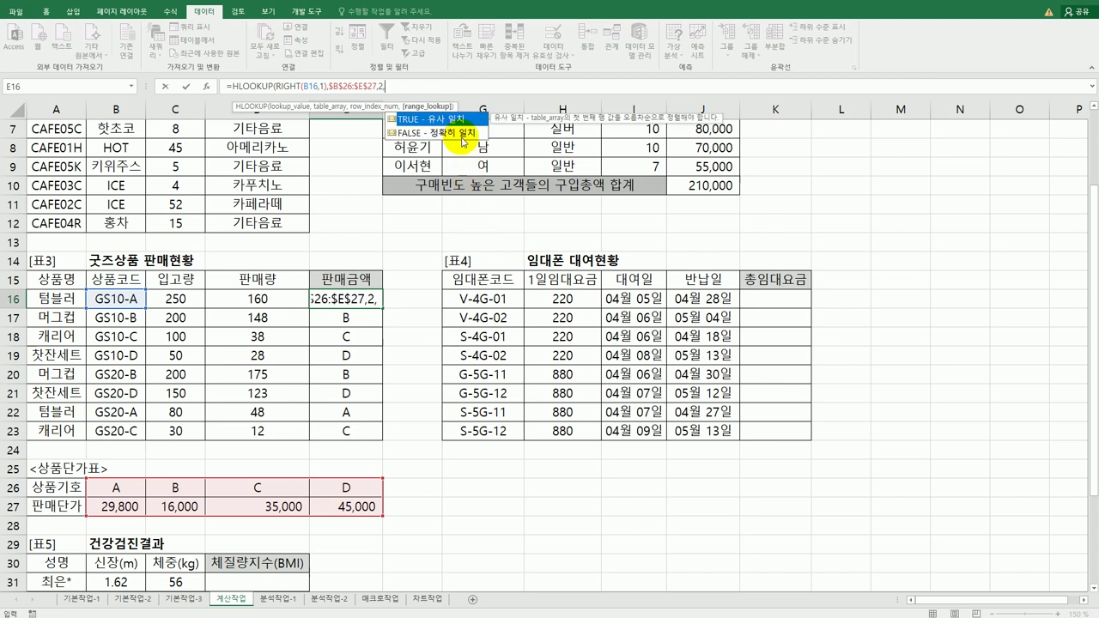
pyautogui.doubleClick(461, 135)
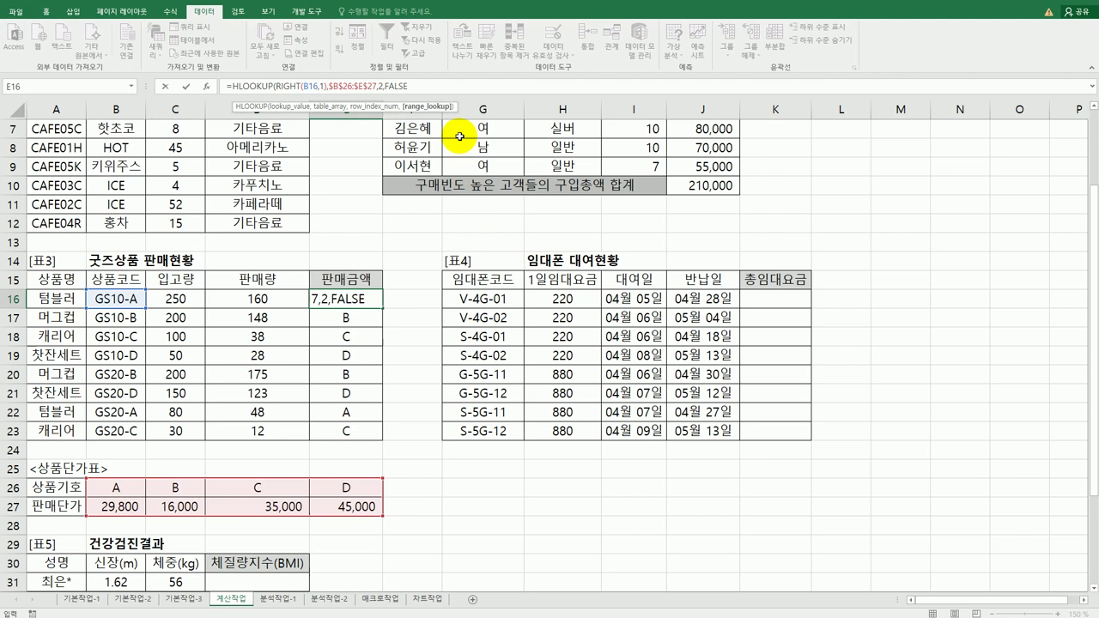
pyautogui.press('Return')
pyautogui.press('Up')
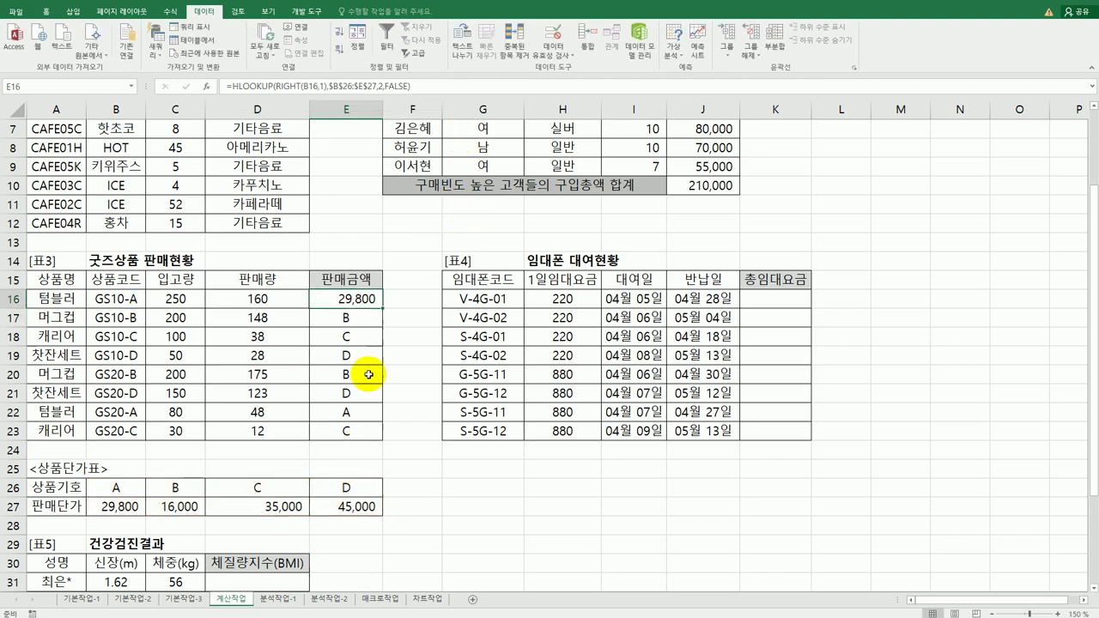
pyautogui.moveTo(383, 307); pyautogui.dragTo(376, 447)
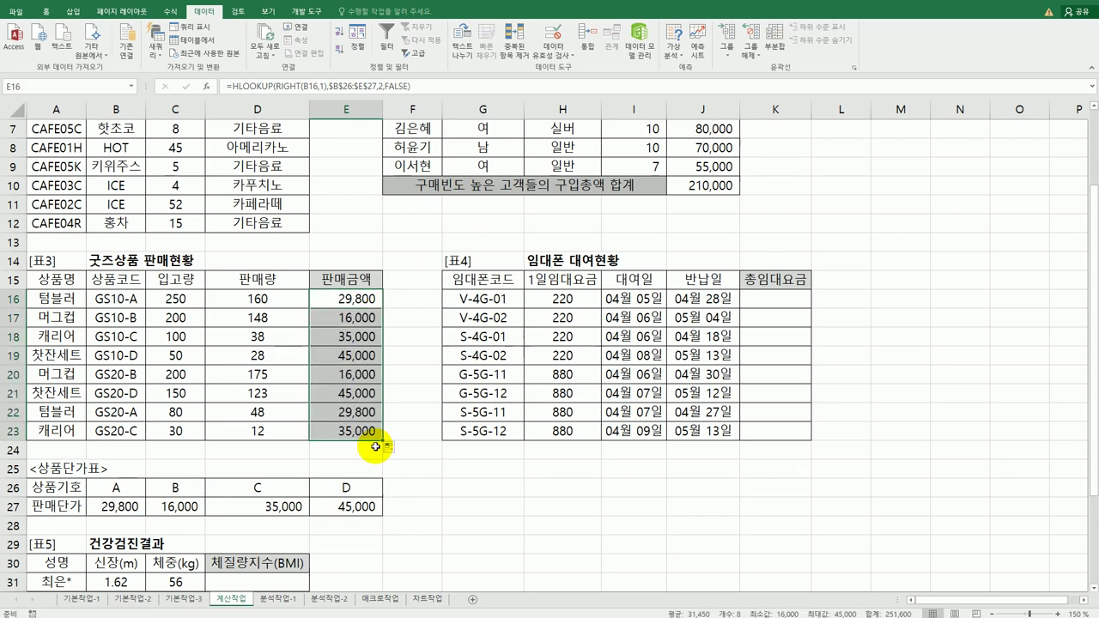
# - Multiply the HLOOKUP formula in E16 by the 판매량 in D16 and fill it down through E23
pyautogui.click(352, 300)
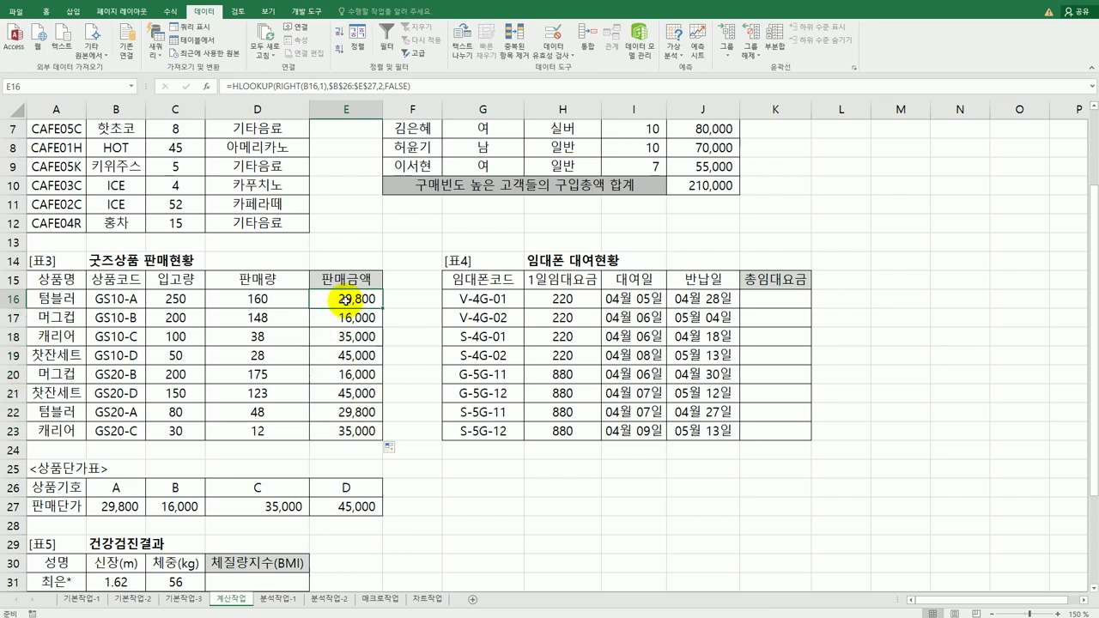
pyautogui.click(462, 86)
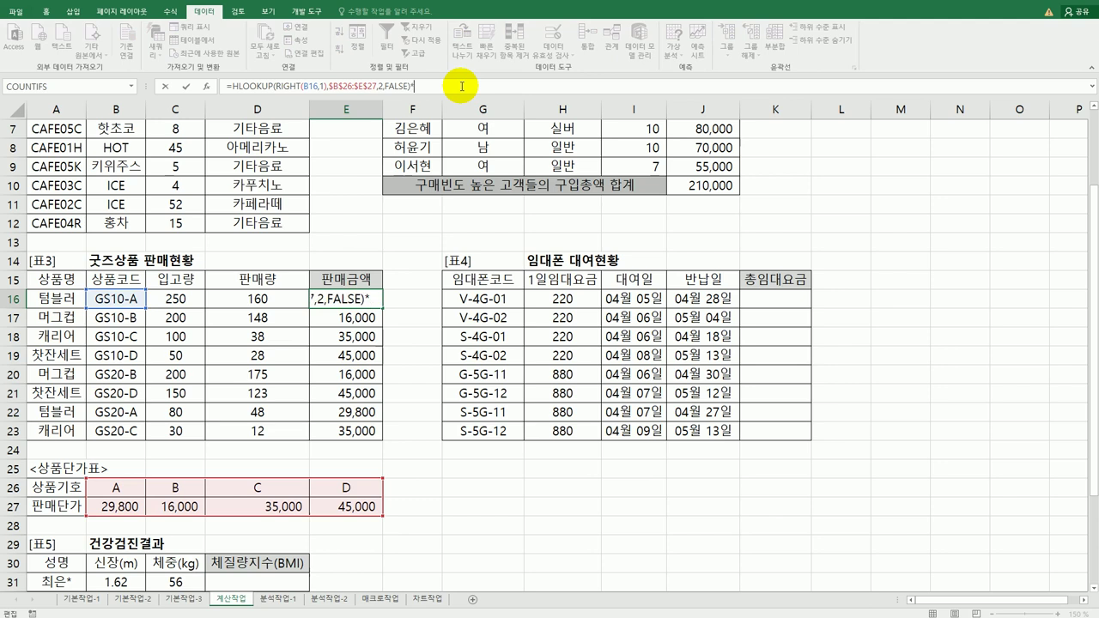
pyautogui.hotkey('alt', 'Tab')
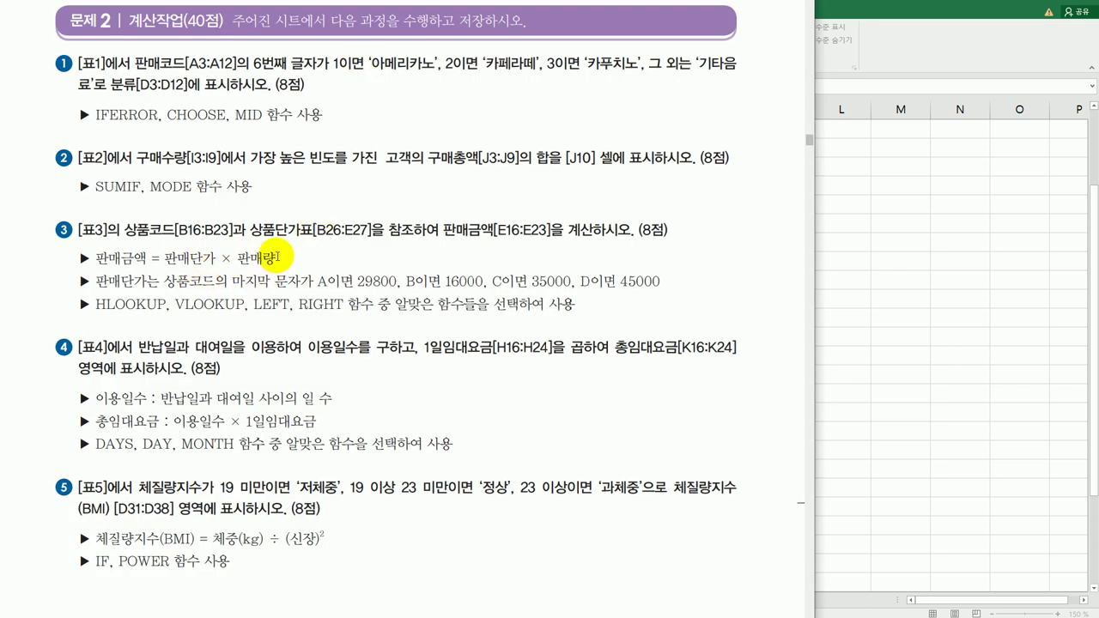
pyautogui.click(910, 19)
pyautogui.click(245, 297)
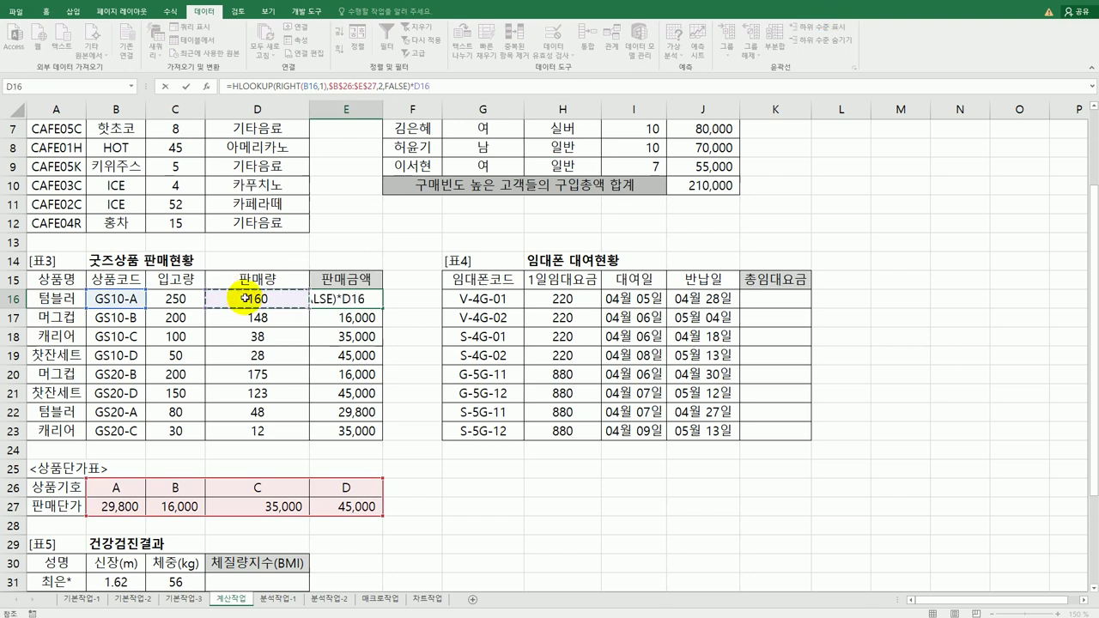
pyautogui.hotkey('ctrl', 'Return')
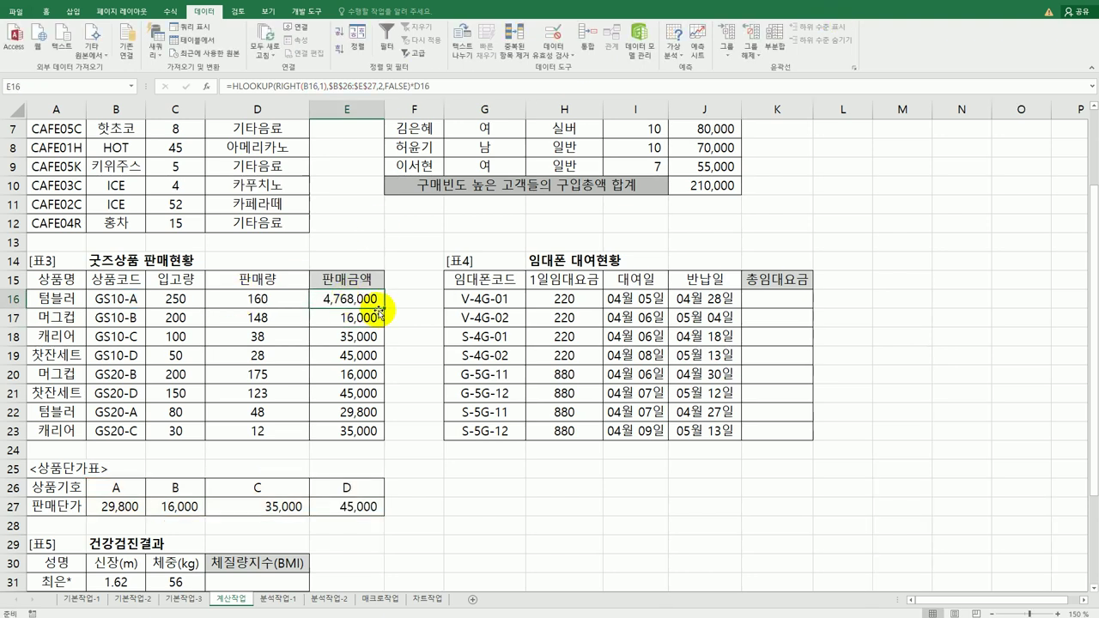
pyautogui.moveTo(384, 308); pyautogui.dragTo(384, 437)
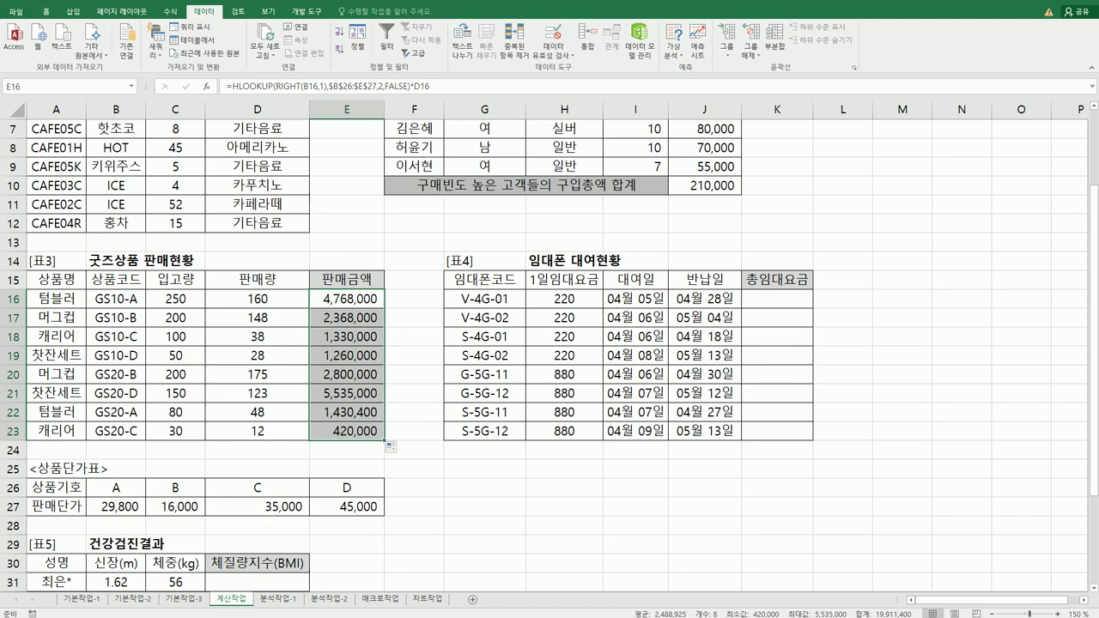
# - Check the 표4 task instructions and enter =DAYS(J16,I16) in K16 to calculate the days between 대여일 and 반납일
pyautogui.hotkey('alt', 'Tab')
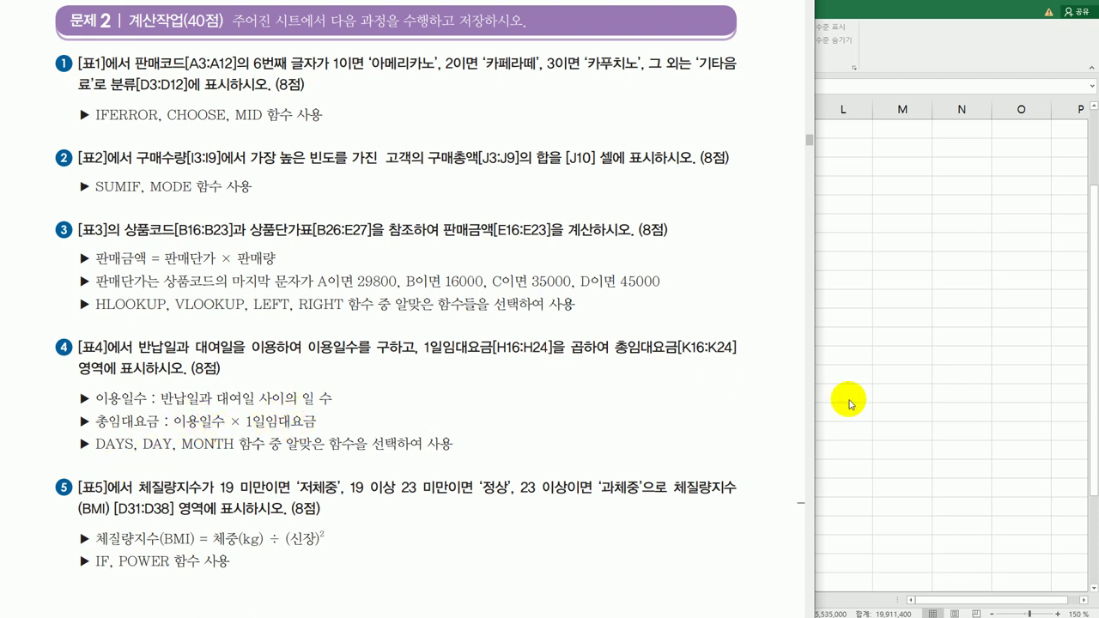
pyautogui.hotkey('alt', 'Tab')
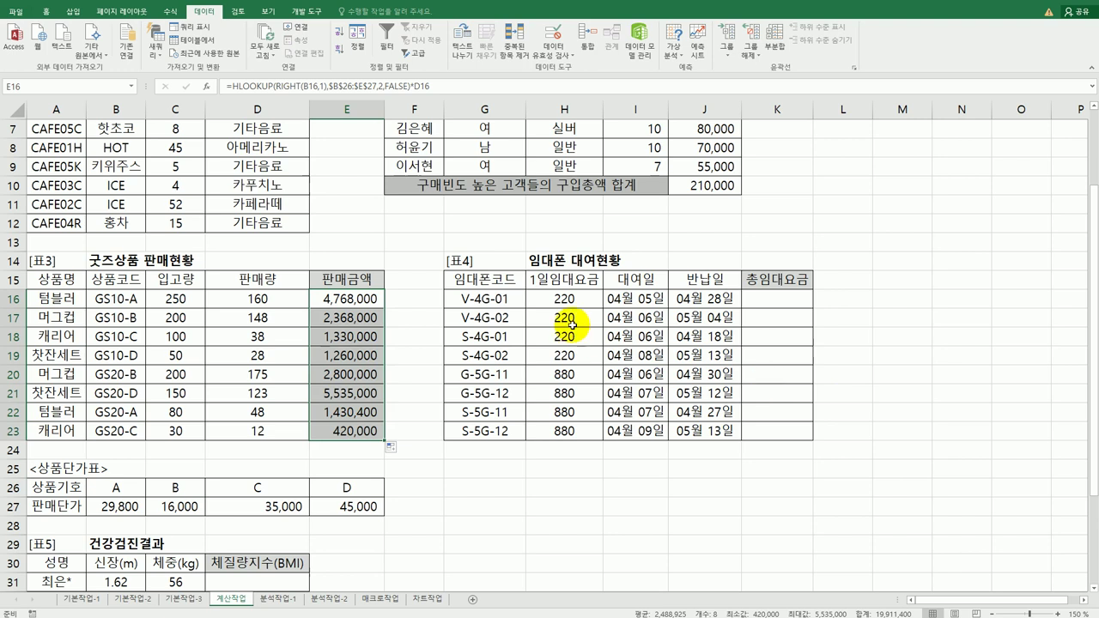
pyautogui.moveTo(566, 298); pyautogui.dragTo(564, 431)
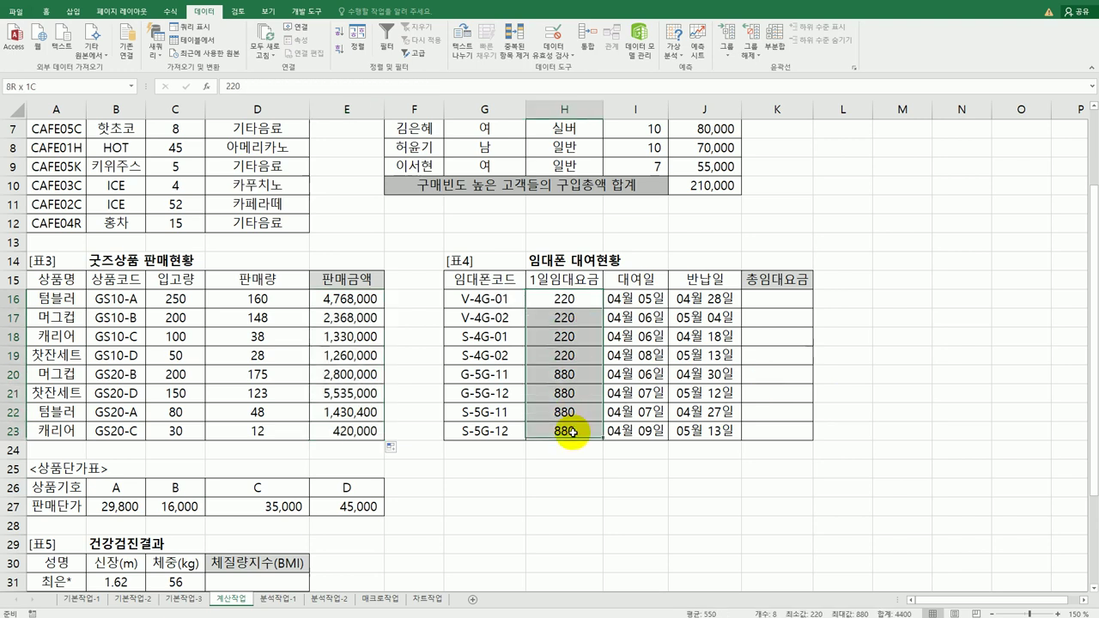
pyautogui.click(791, 301)
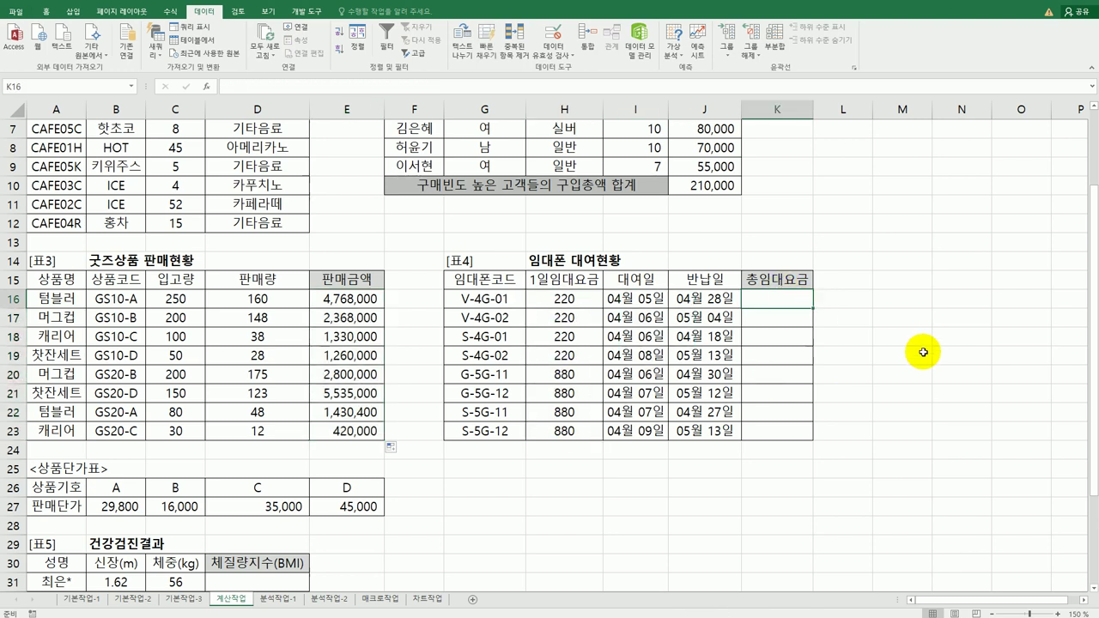
pyautogui.write('=')
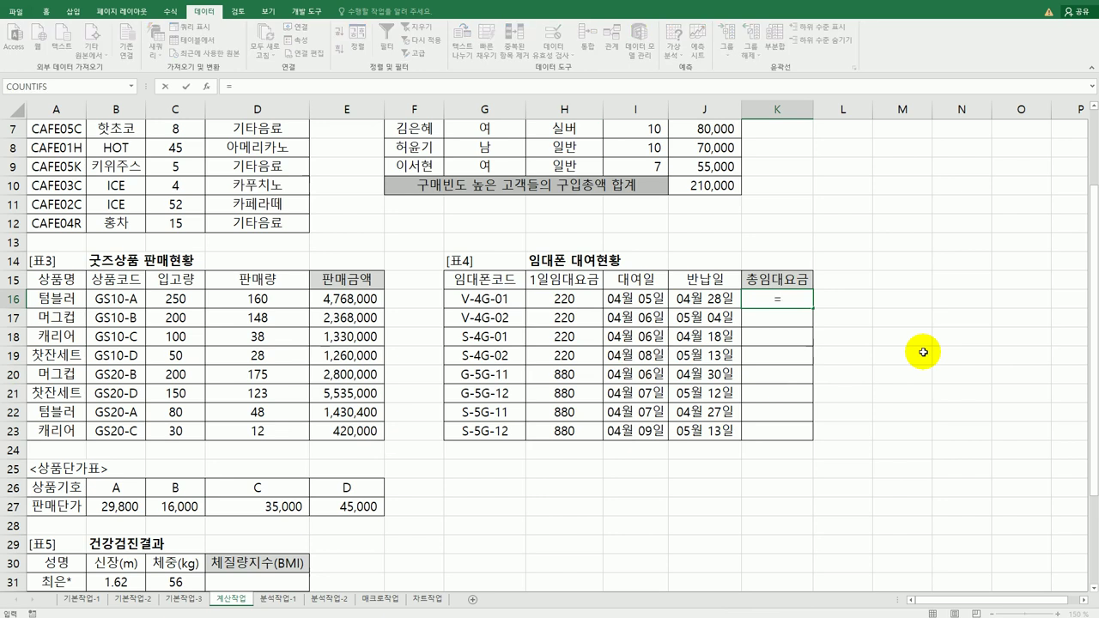
pyautogui.write('days')
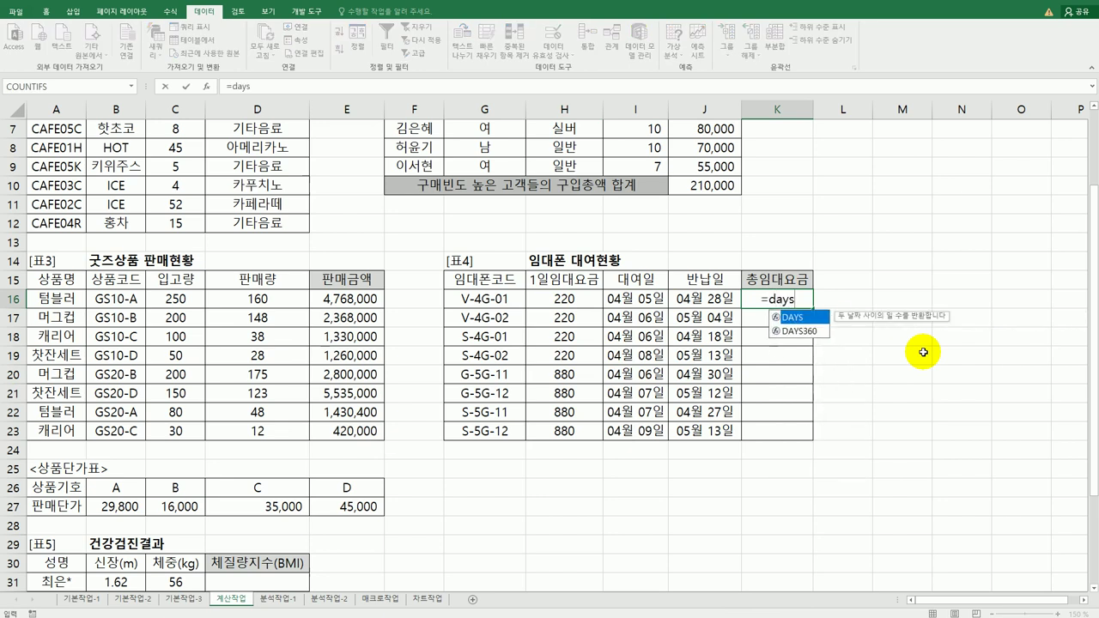
pyautogui.press('Tab')
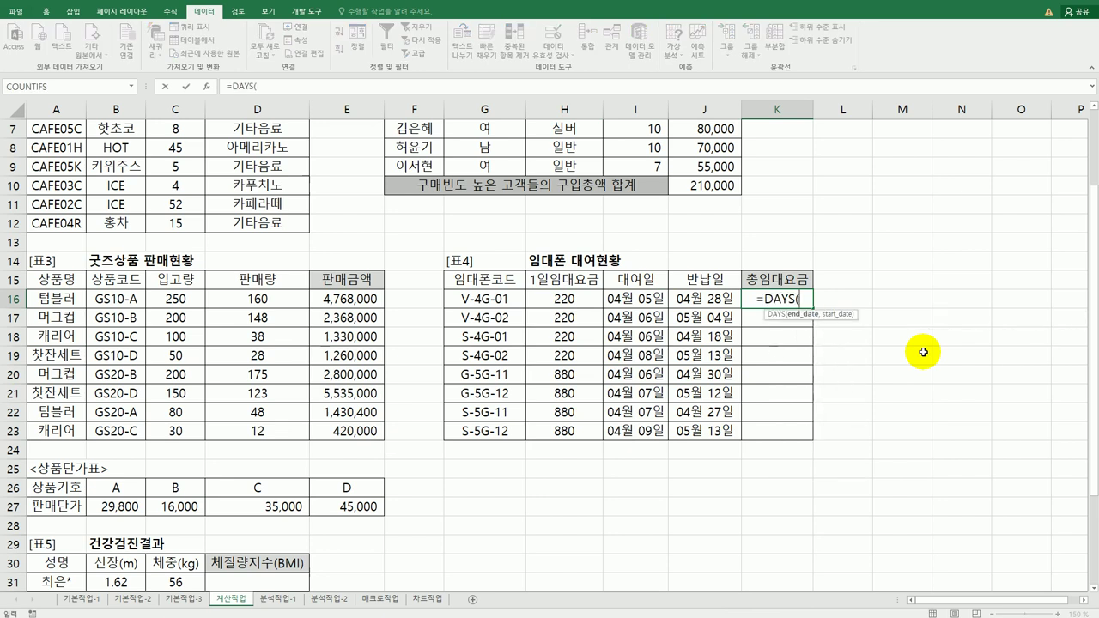
pyautogui.press('Left')
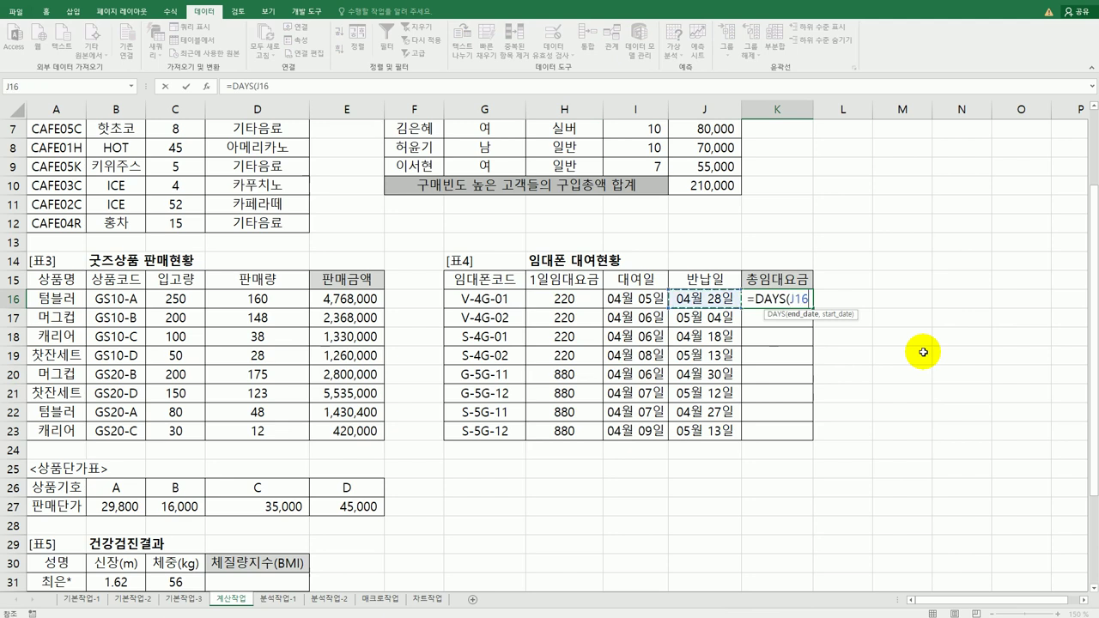
pyautogui.write(',')
pyautogui.press('Left')
pyautogui.press('Left')
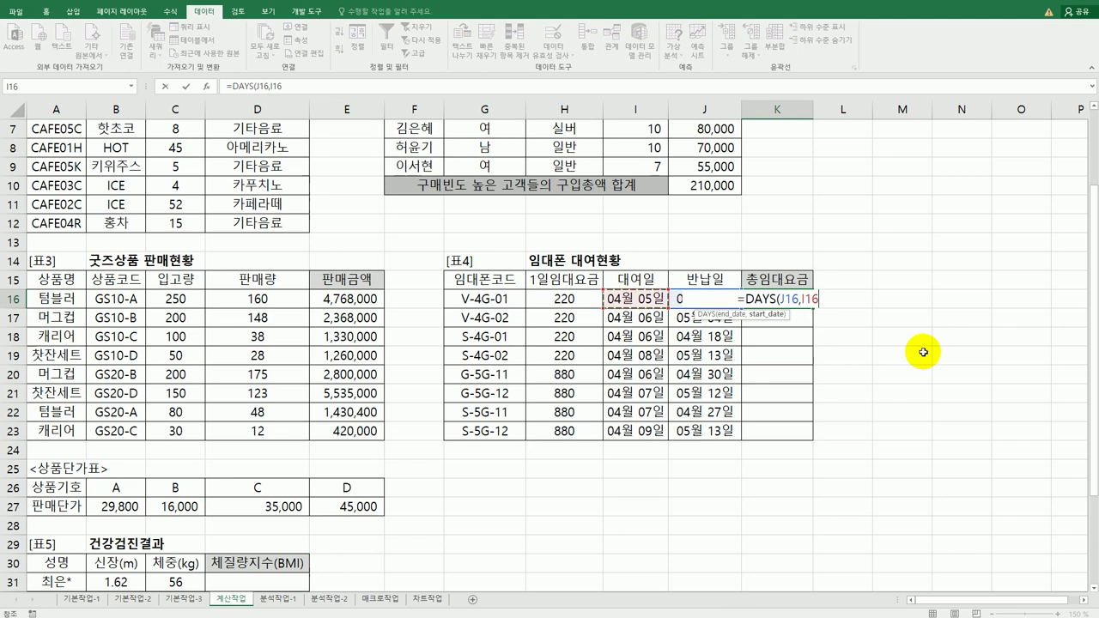
pyautogui.write(')')
pyautogui.press('Return')
pyautogui.press('Up')
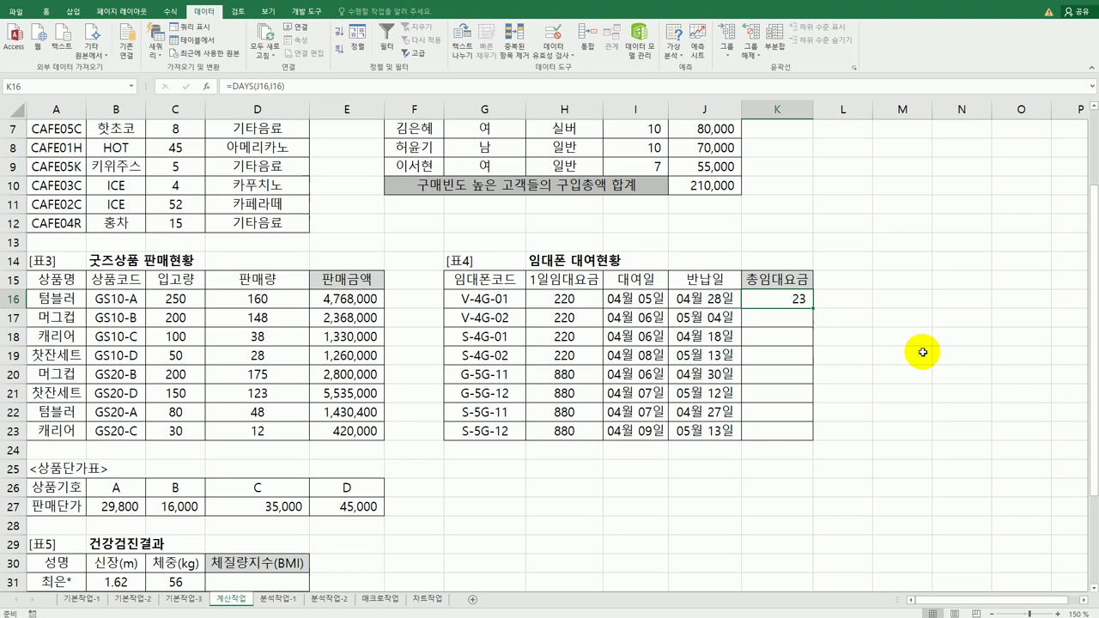
# - Multiply the DAYS formula in K16 by the 1일임대요금 in H16 and fill it down through K23
pyautogui.doubleClick(807, 300)
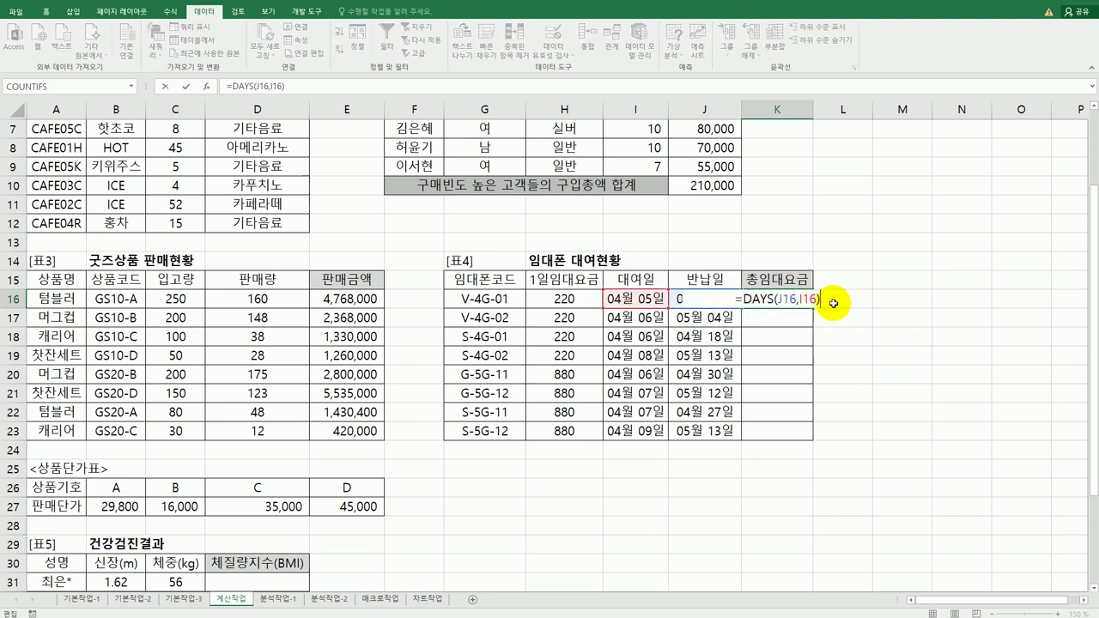
pyautogui.write('*')
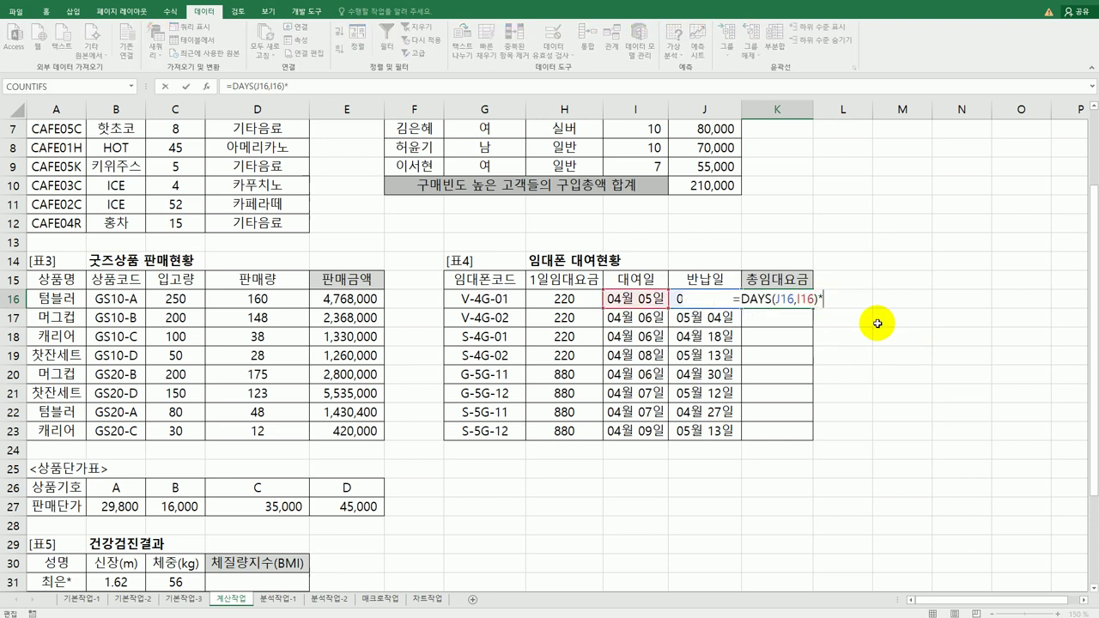
pyautogui.click(574, 299)
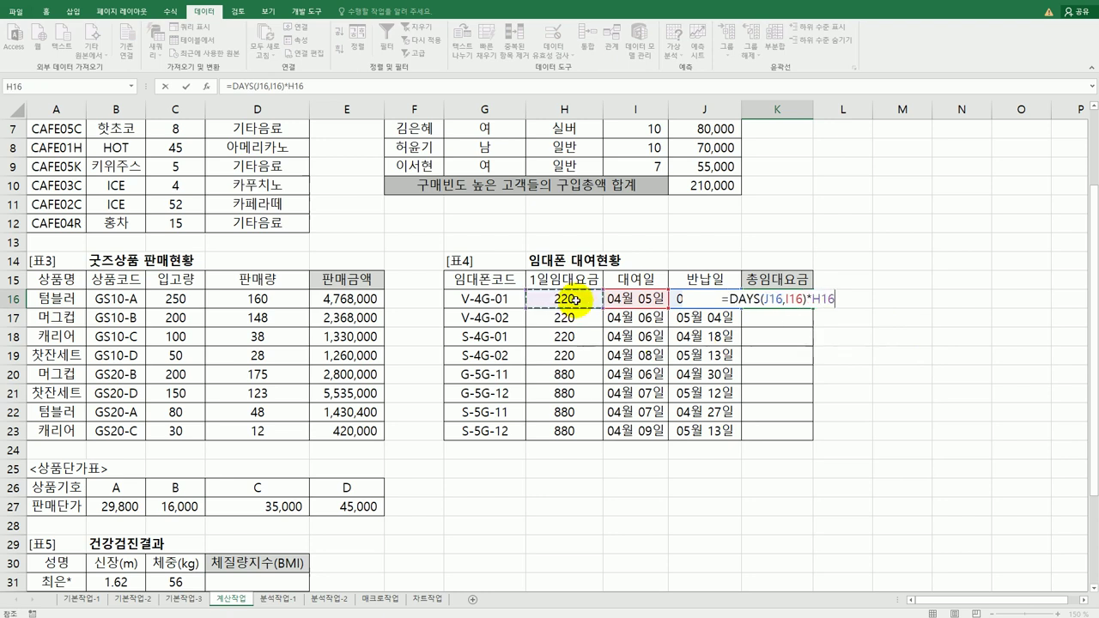
pyautogui.press('Return')
pyautogui.click(764, 302)
pyautogui.moveTo(812, 308); pyautogui.dragTo(815, 440)
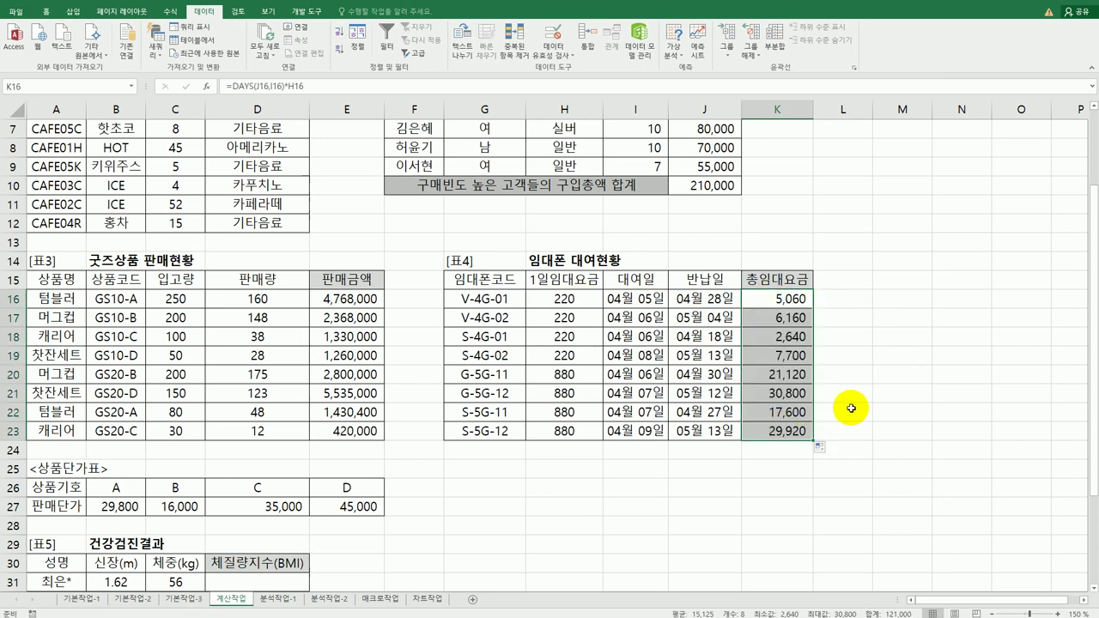
# - Check the 표5 task instructions and enter =C31/POWER(B31,2) in D31 to calculate the 체질량지수(BMI)
pyautogui.hotkey('alt', 'Tab')
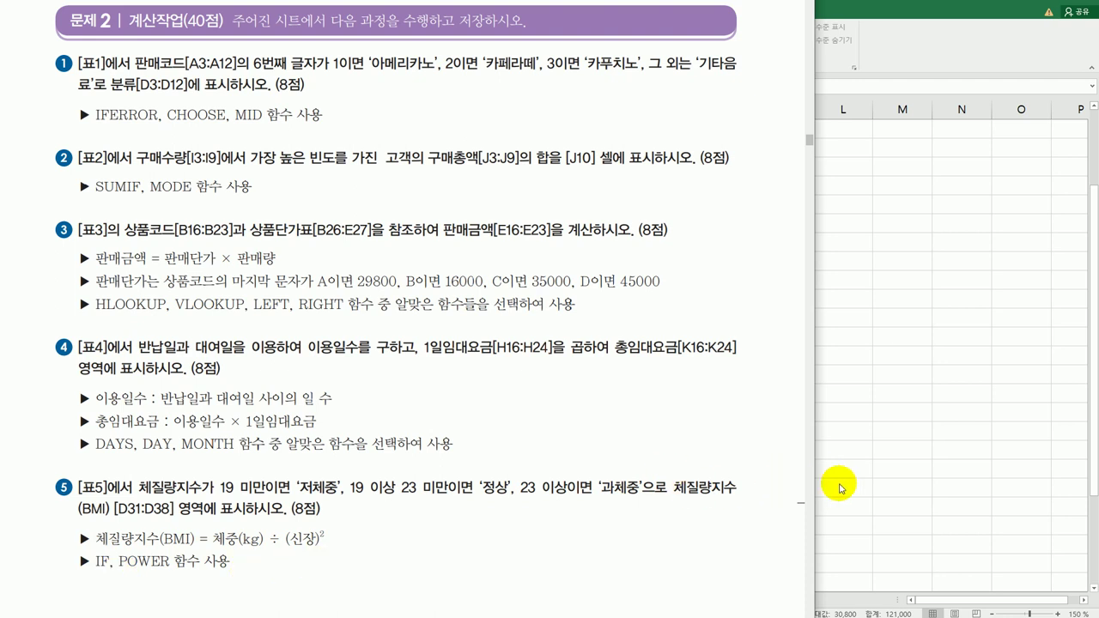
pyautogui.hotkey('alt', 'Tab')
pyautogui.scroll(-4, 336, 560)
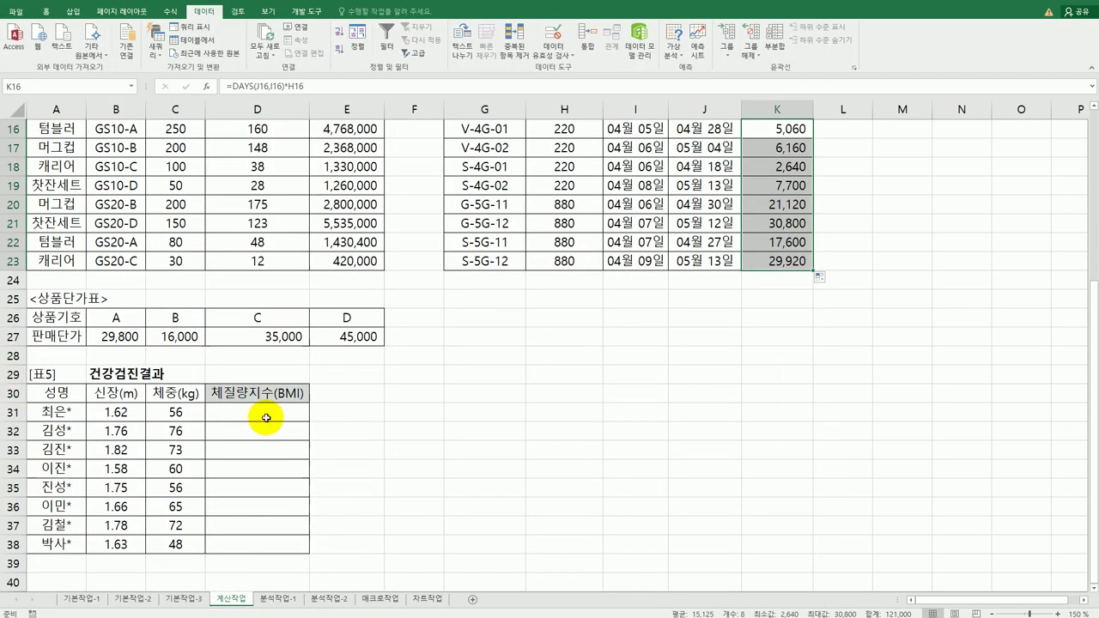
pyautogui.click(266, 418)
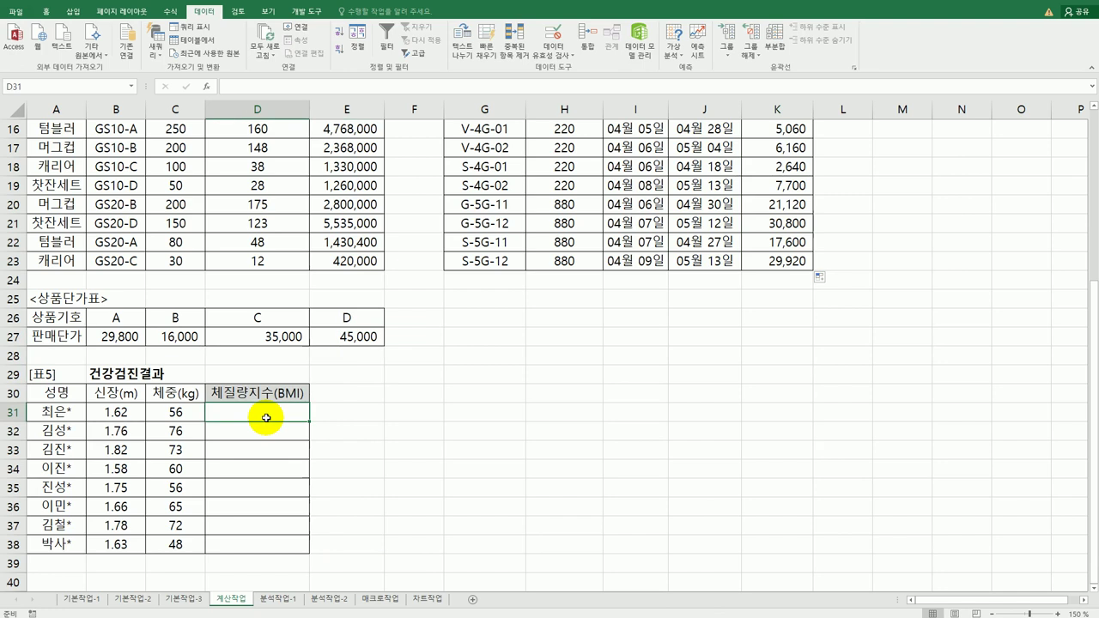
pyautogui.write('=')
pyautogui.click(172, 413)
pyautogui.write('/')
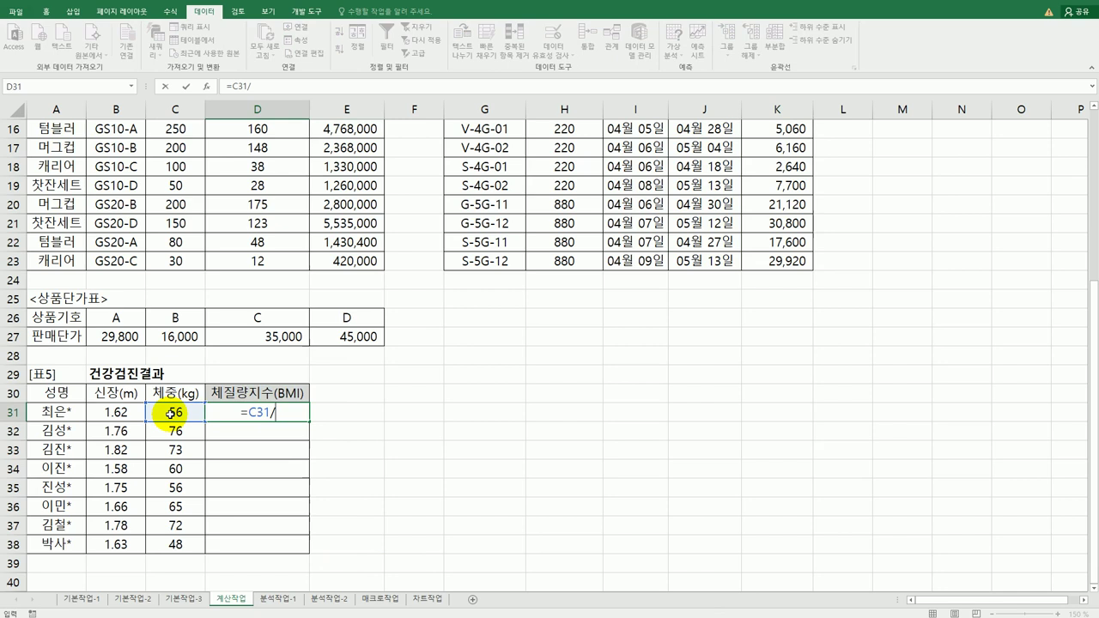
pyautogui.write('power')
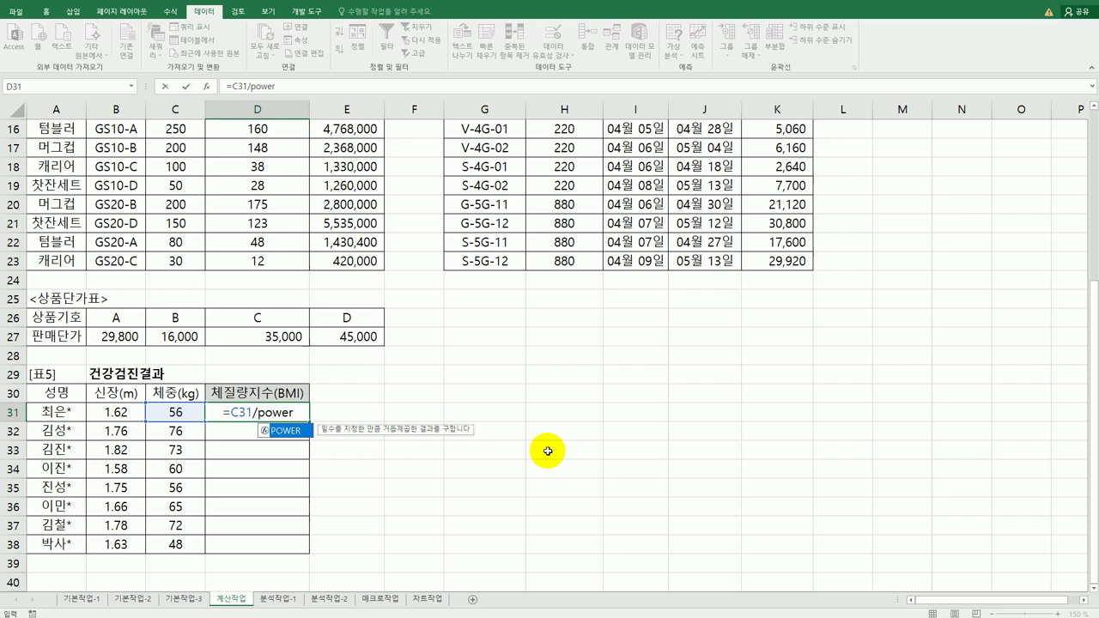
pyautogui.press('Tab')
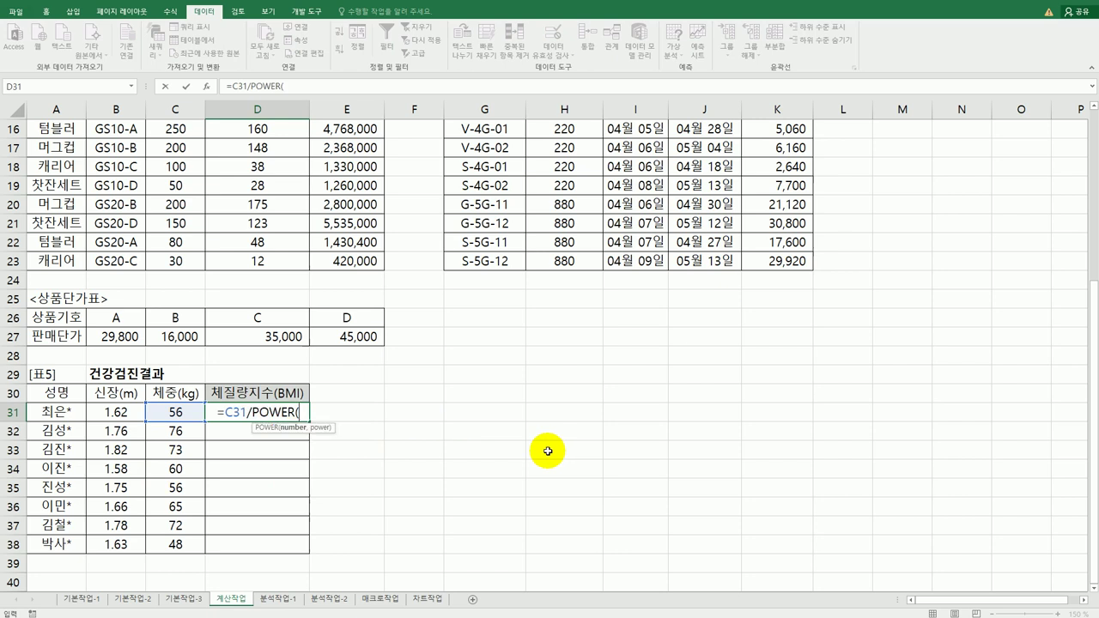
pyautogui.click(108, 411)
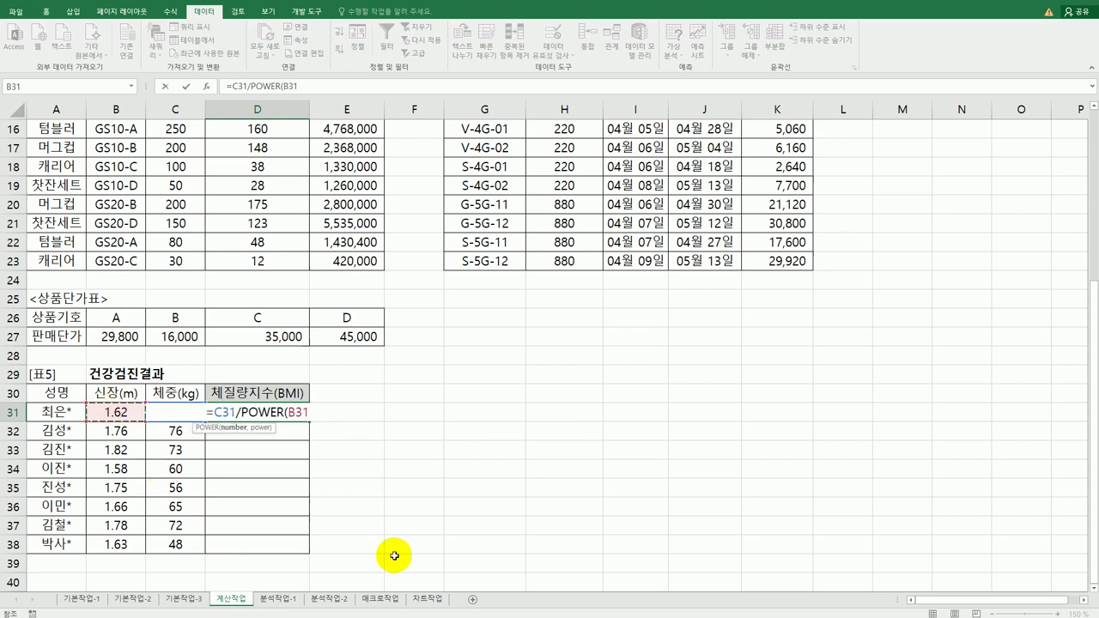
pyautogui.write(',')
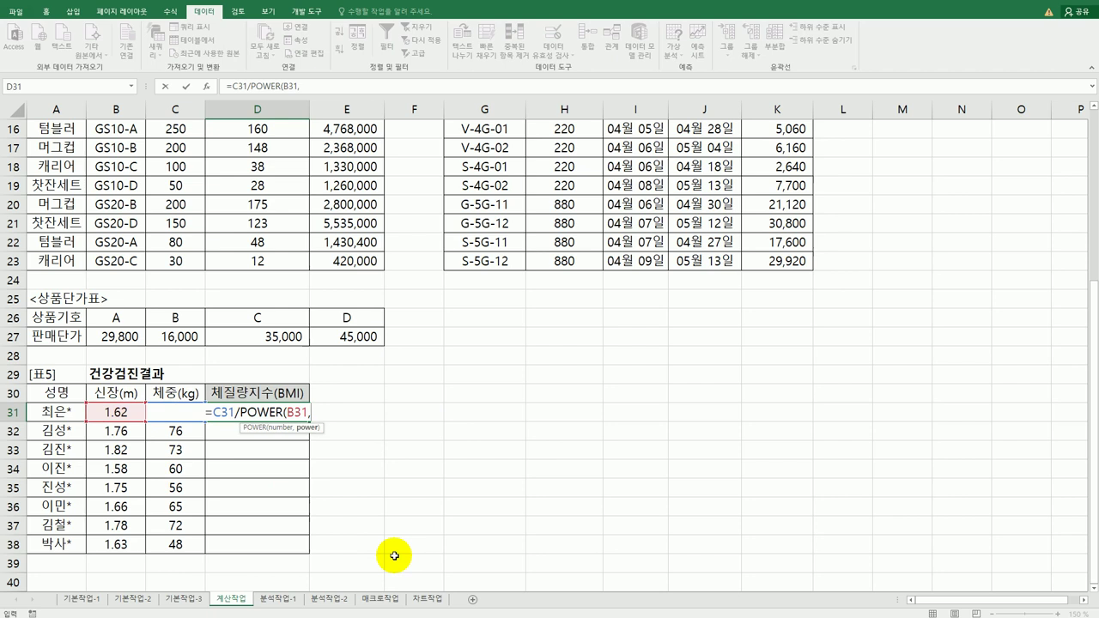
pyautogui.write('2)')
pyautogui.hotkey('ctrl', 'Return')
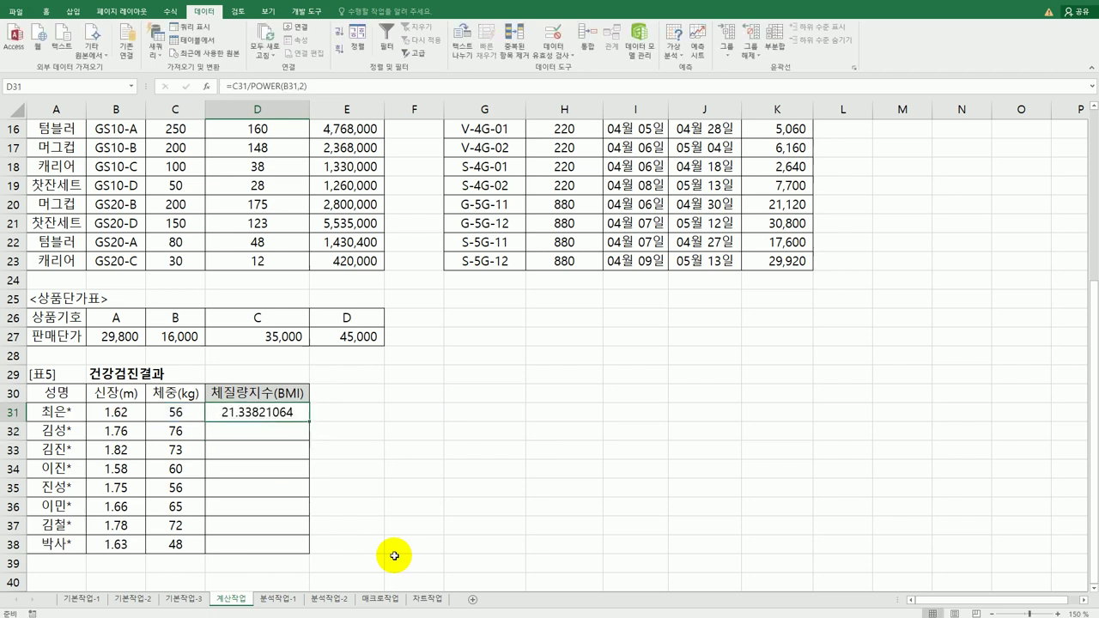
# - Wrap the BMI formula in D31 in an IF function that tests for <19 and returns "저체중" when true
pyautogui.doubleClick(245, 412)
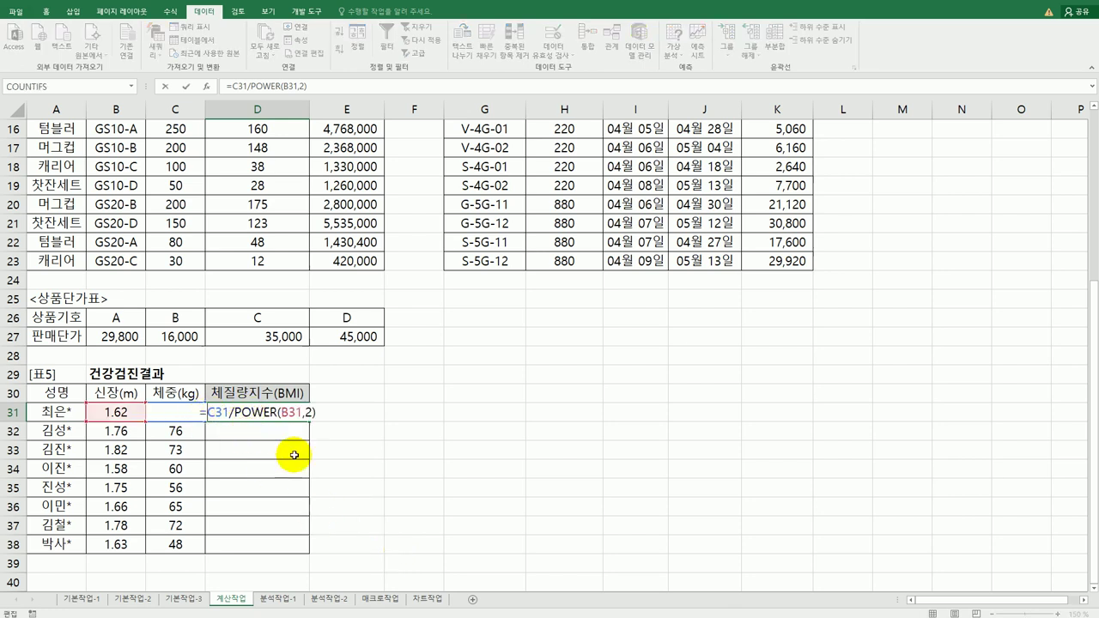
pyautogui.write('IF(')
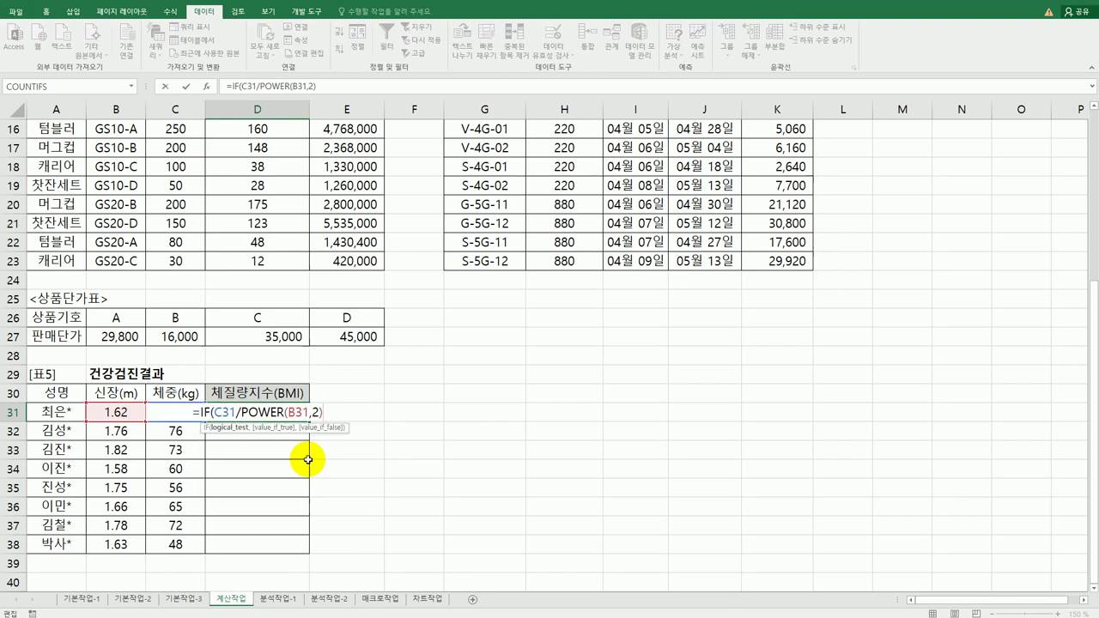
pyautogui.write('<19')
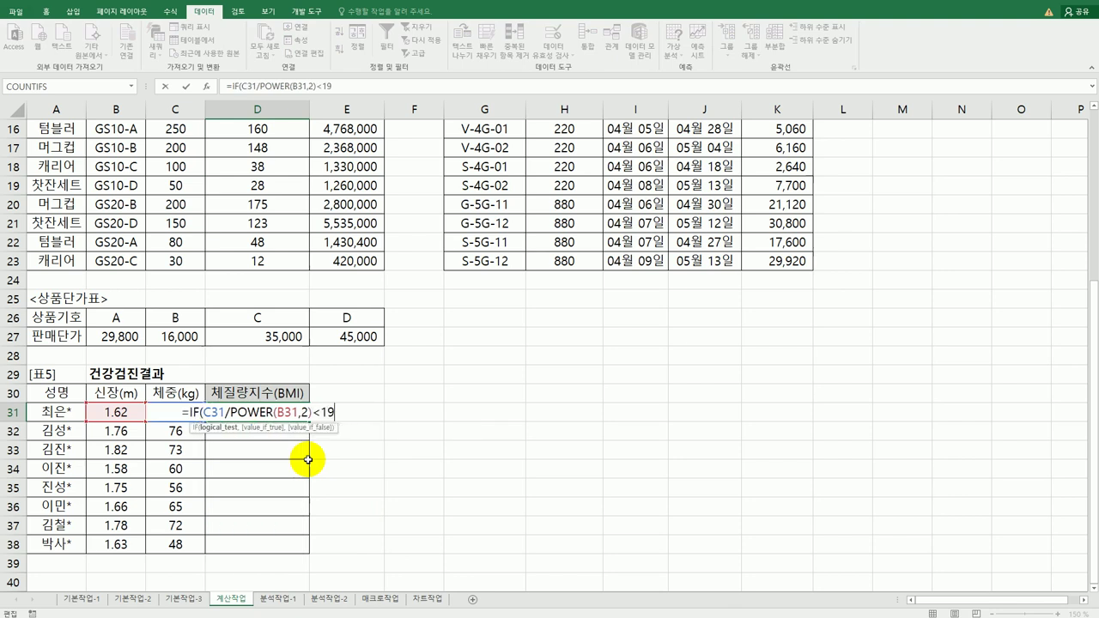
pyautogui.write(',"저체중",')
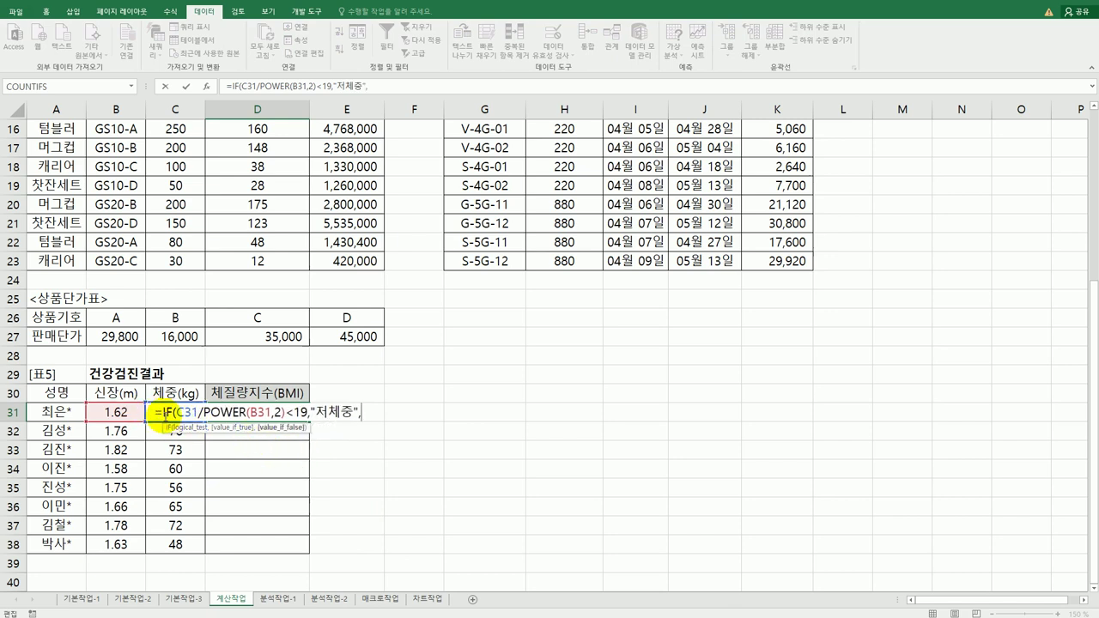
# - Duplicate the IF expression in D31 as its value-if-false argument, changing the copy's limit to 23 and its result to "정상"
pyautogui.moveTo(160, 413); pyautogui.dragTo(357, 414)
pyautogui.click(359, 414)
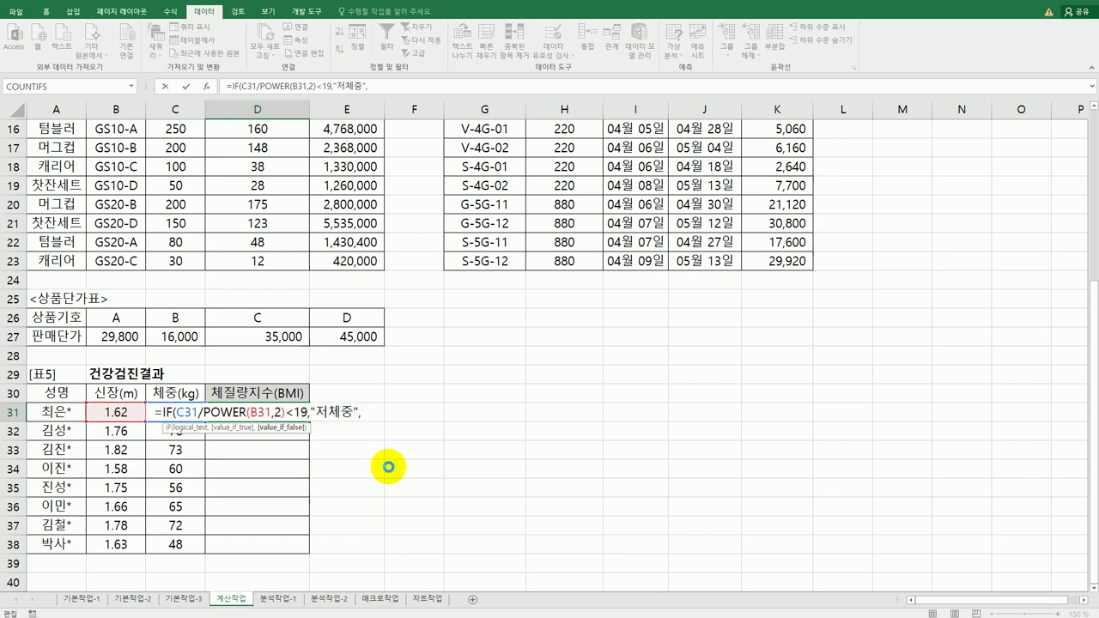
pyautogui.hotkey('ctrl', 'v')
pyautogui.moveTo(392, 412); pyautogui.dragTo(409, 410)
pyautogui.write('23')
pyautogui.hotkey('shift', 'Right')
pyautogui.hotkey('shift', 'Right')
pyautogui.hotkey('shift', 'Right')
pyautogui.write('정상"')
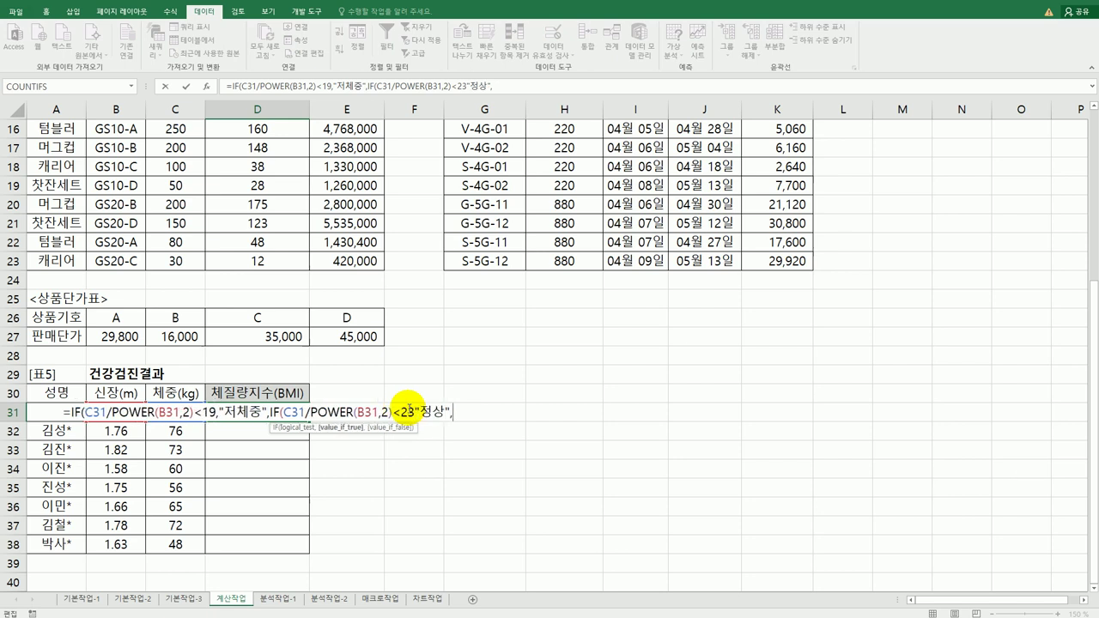
# - Add "과체중" as the last result of the nested IF in D31, close both functions and try to commit the formula
pyautogui.write(',"과')
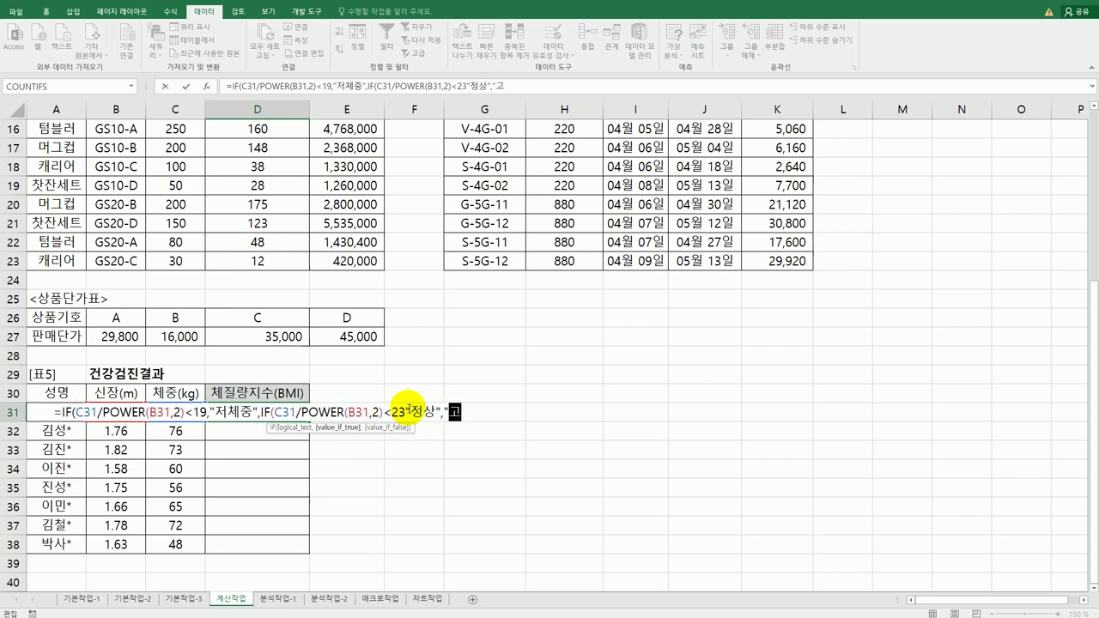
pyautogui.write('체ㅇ')
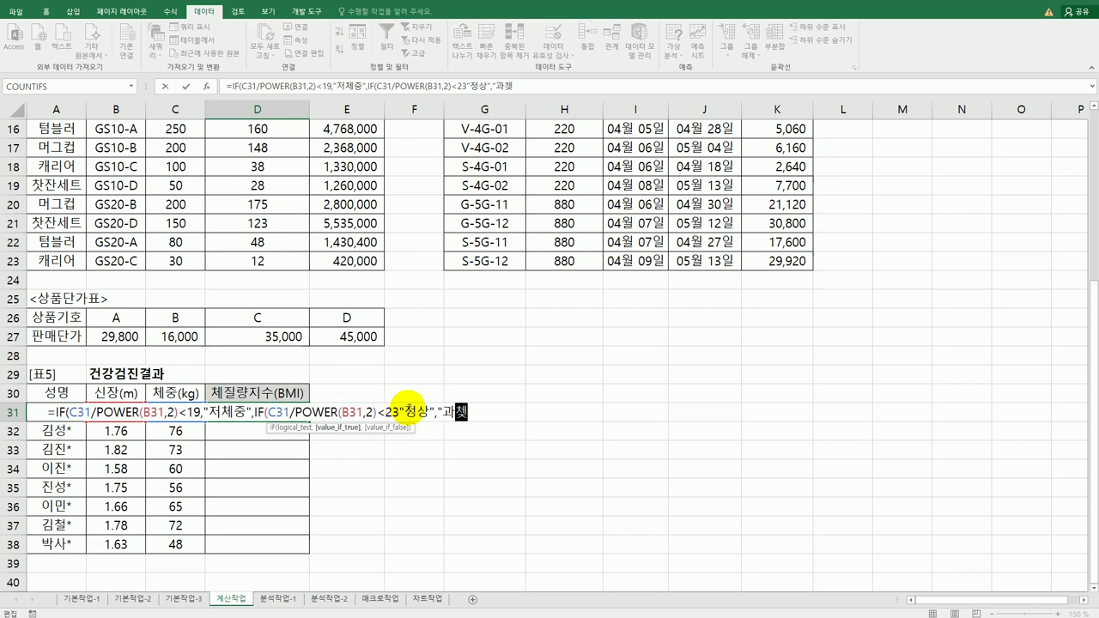
pyautogui.press('BackSpace')
pyautogui.press('BackSpace')
pyautogui.write('ㅈ')
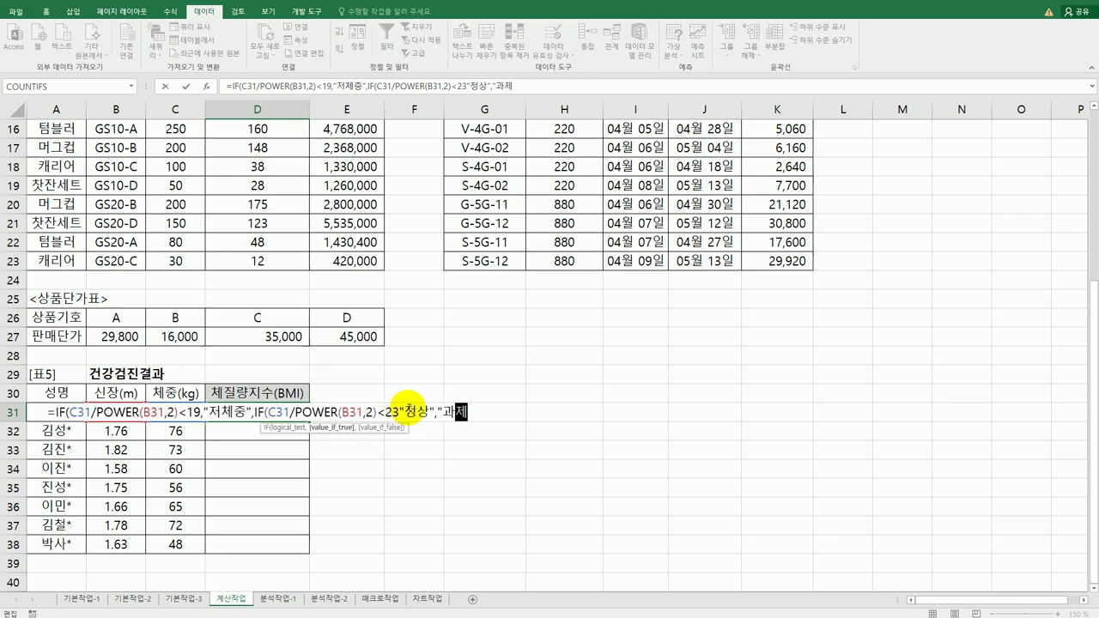
pyautogui.write('체중"')
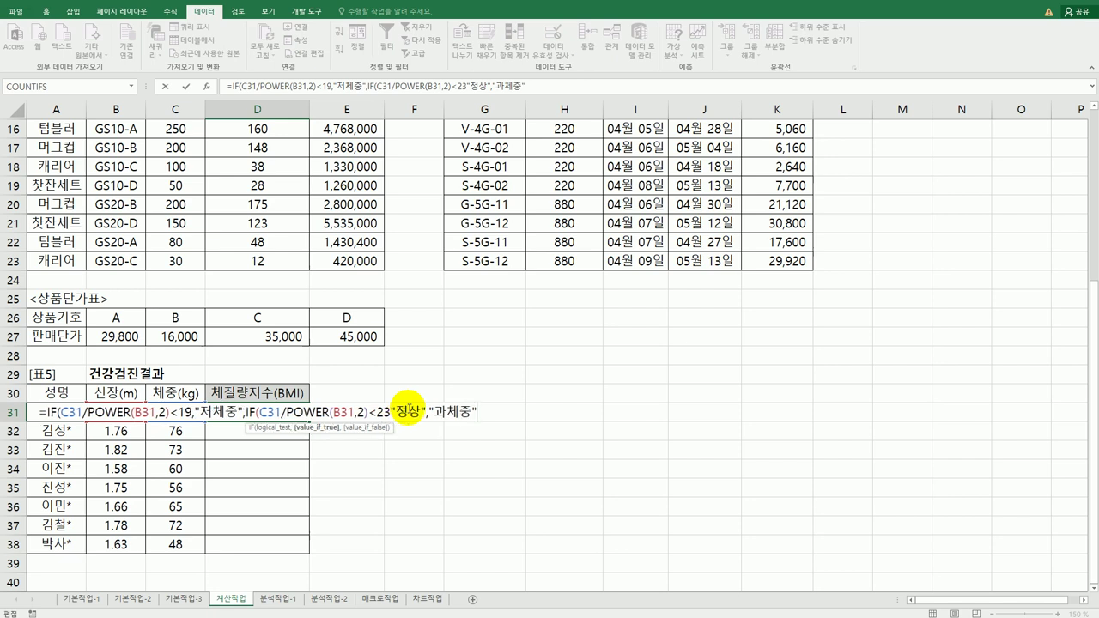
pyautogui.write('))')
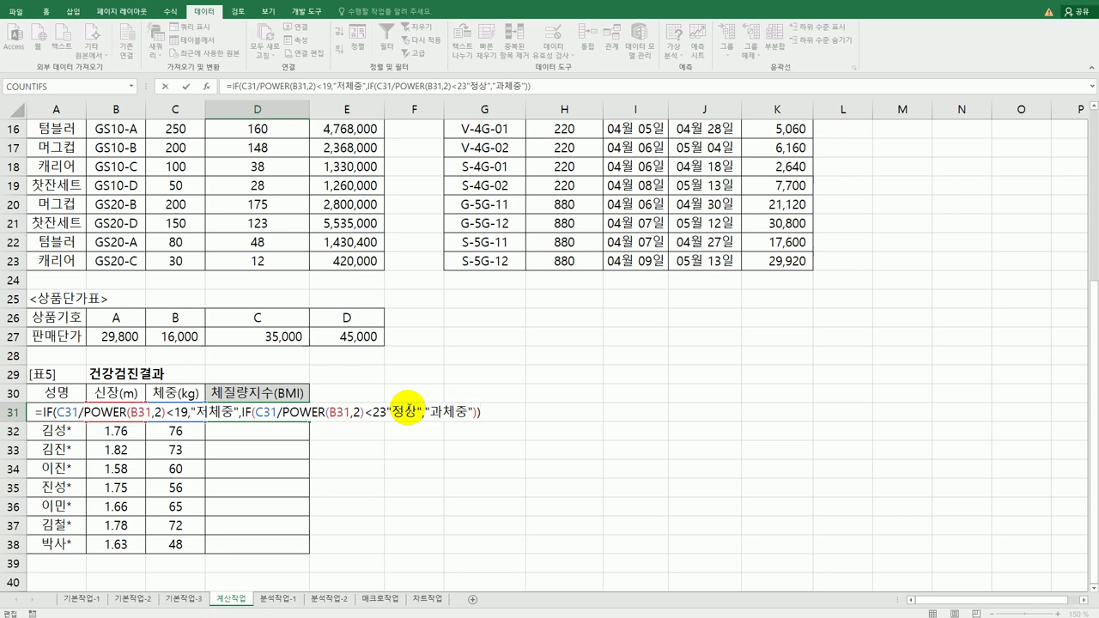
pyautogui.press('Return')
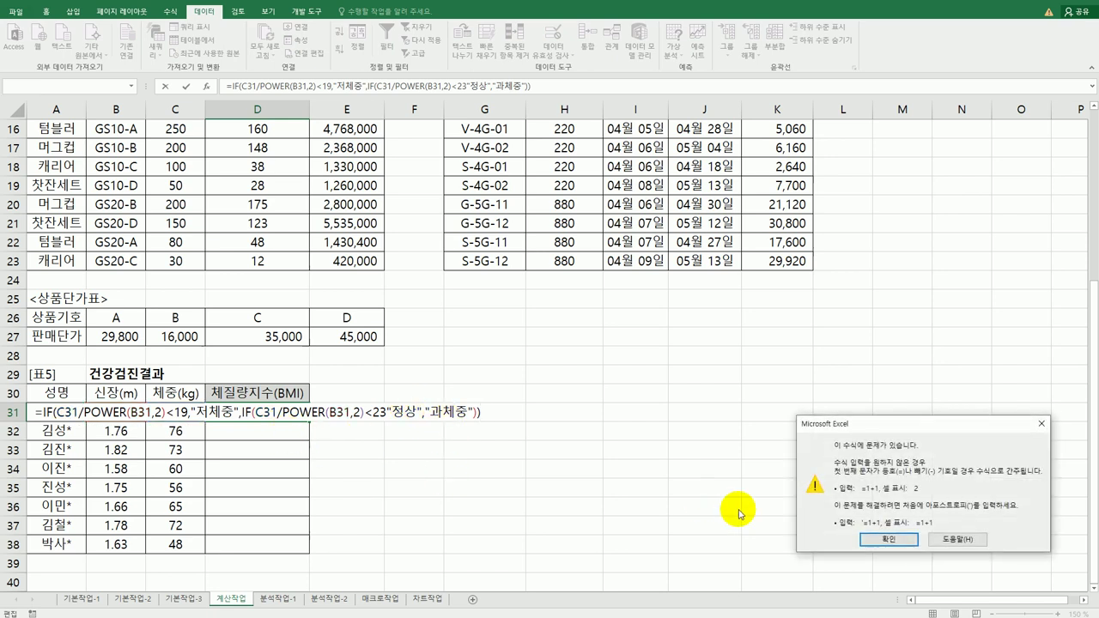
# - Insert the missing comma between 23 and "정상" in the nested IF formula in D31 and commit it
pyautogui.click(874, 539)
pyautogui.click(388, 412)
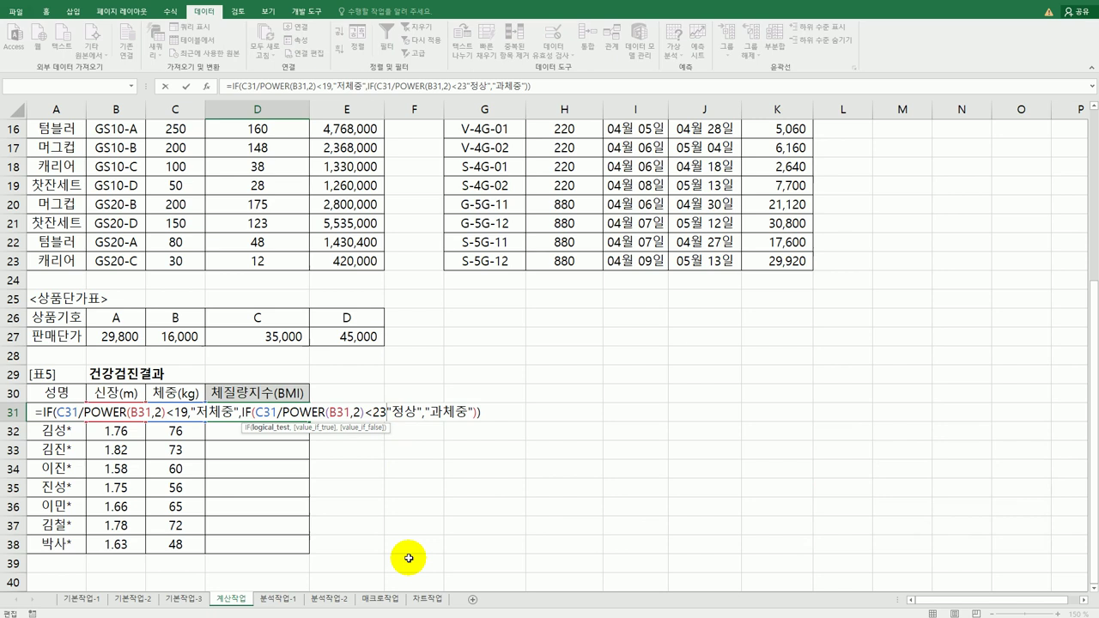
pyautogui.write(',')
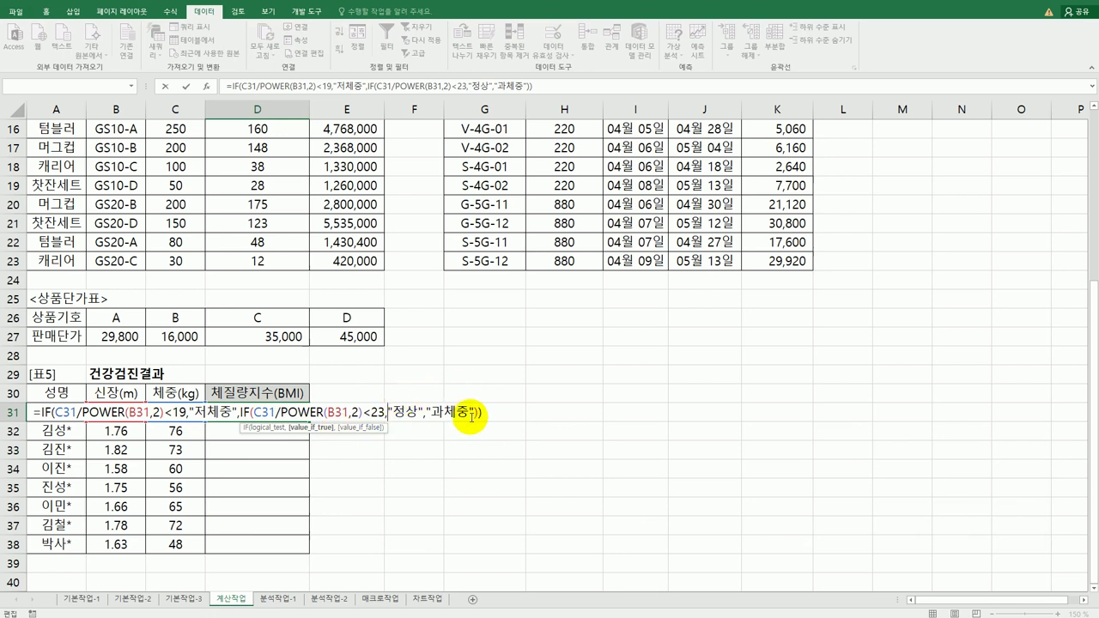
pyautogui.press('Return')
# - Copy the BMI classification formula from D31 down through D38
pyautogui.click(292, 414)
pyautogui.moveTo(309, 423); pyautogui.dragTo(305, 548)
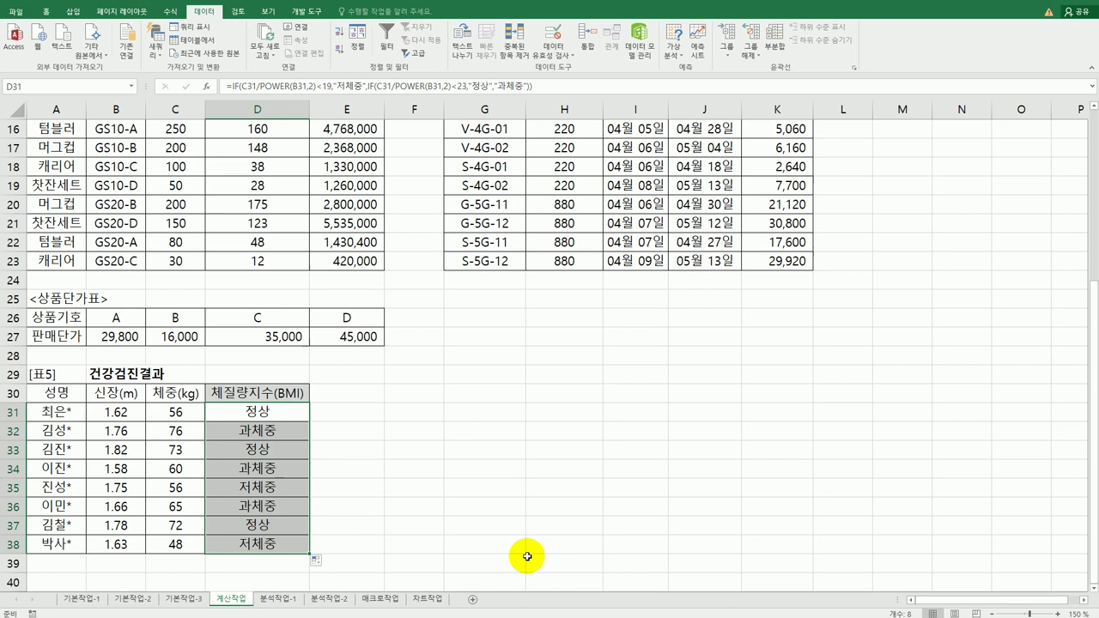
pyautogui.scroll(2, 540, 448)
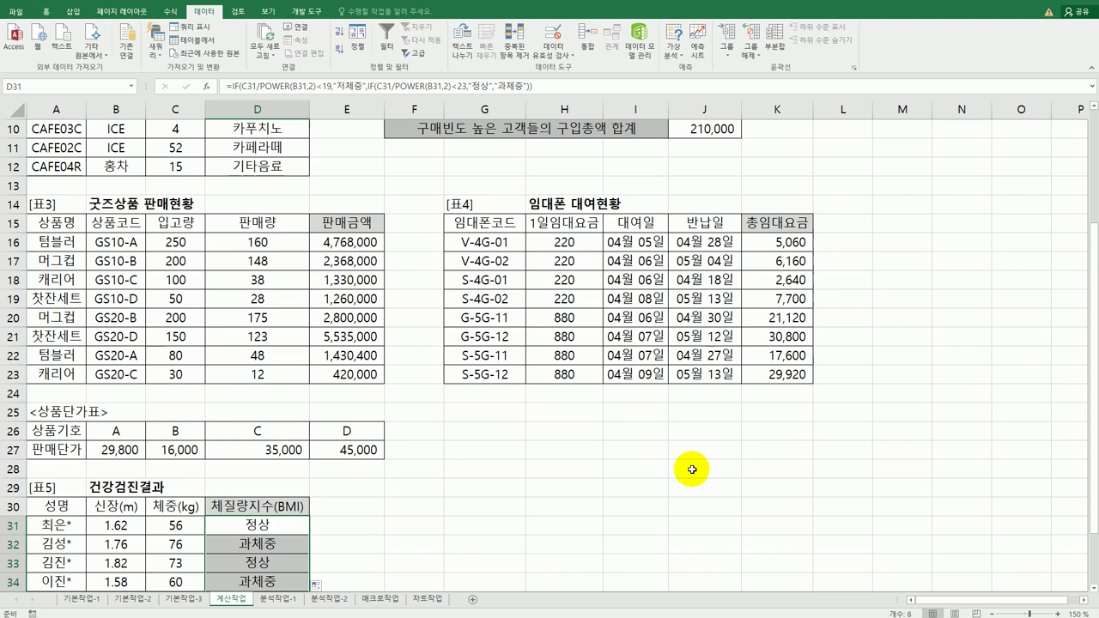
pyautogui.scroll(1, 691, 469)
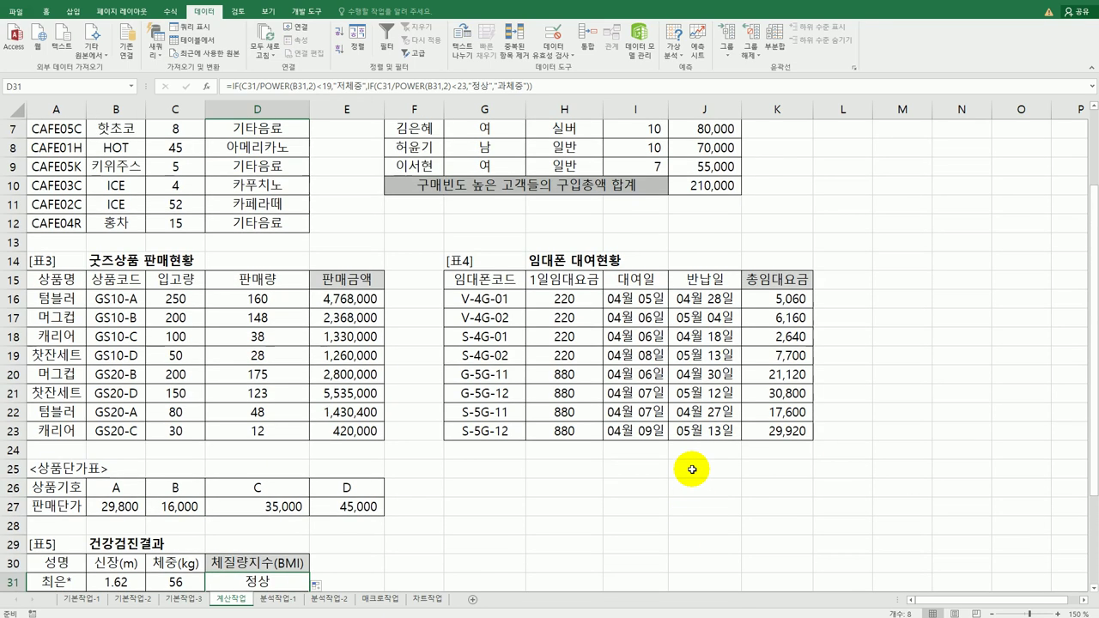
pyautogui.click(665, 510)
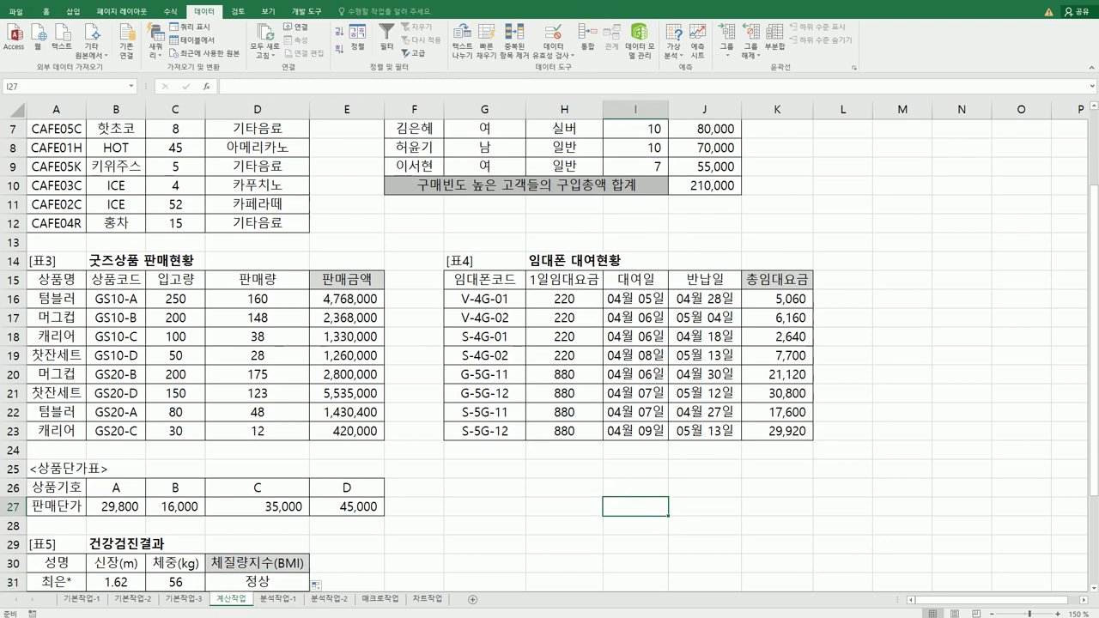
# - Check the exam's 문제 3 instructions for 분석작업 and open the 분석작업-1 sheet
pyautogui.hotkey('alt', 'Tab')
pyautogui.scroll(-5, 365, 434)
pyautogui.scroll(2, 367, 500)
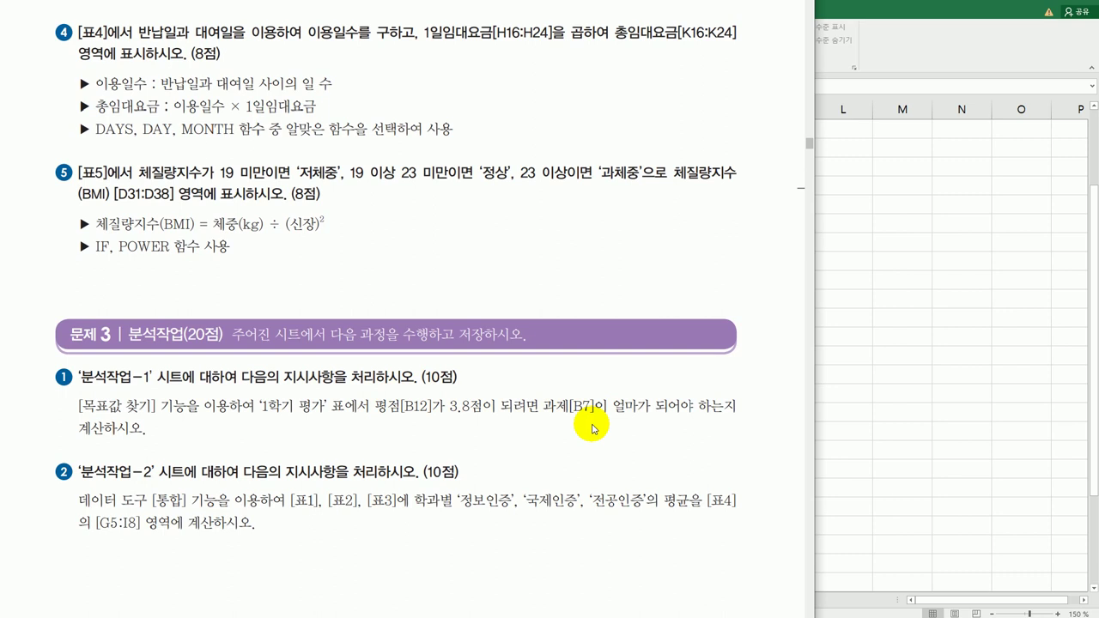
pyautogui.click(953, 427)
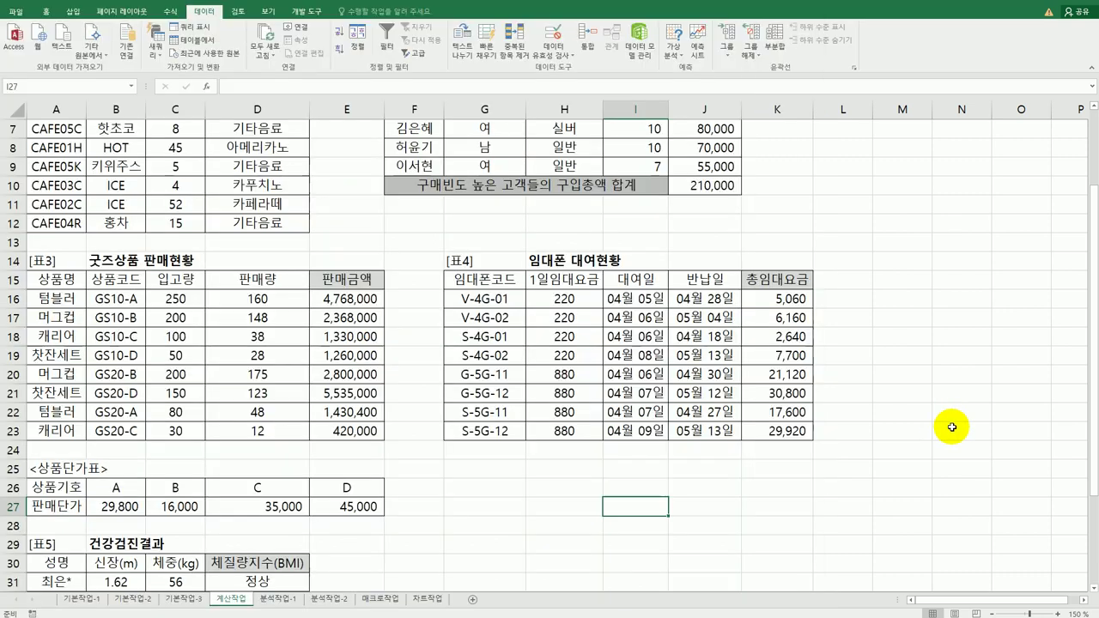
pyautogui.click(288, 599)
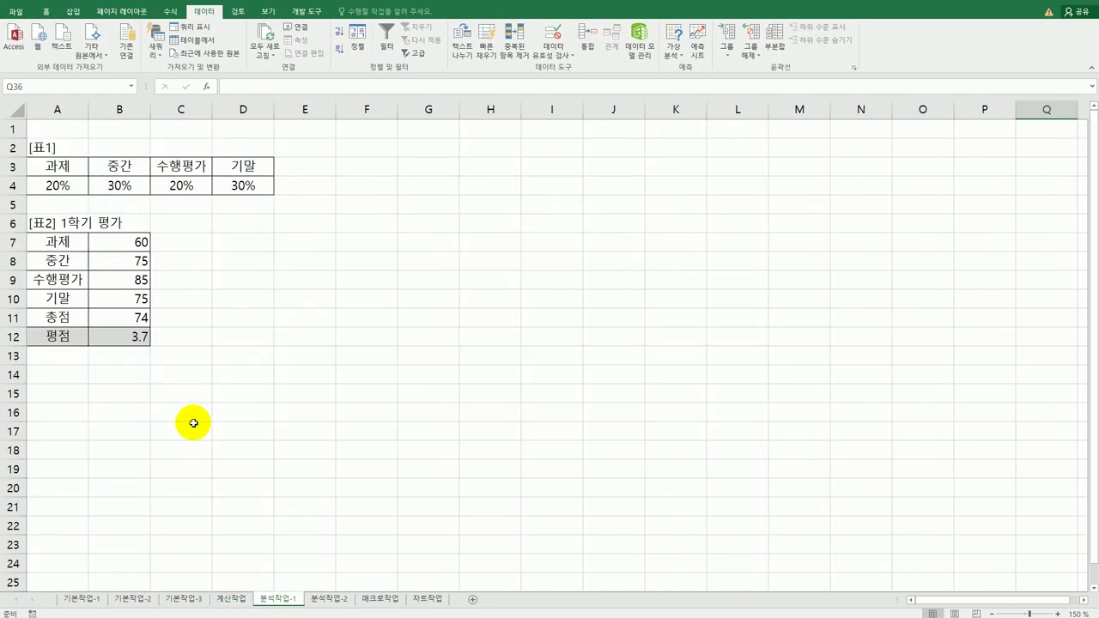
# - Run Goal Seek (목표값 찾기) on the 평점 in B12 with target 3.8 by changing B7, and keep the solution
pyautogui.click(123, 338)
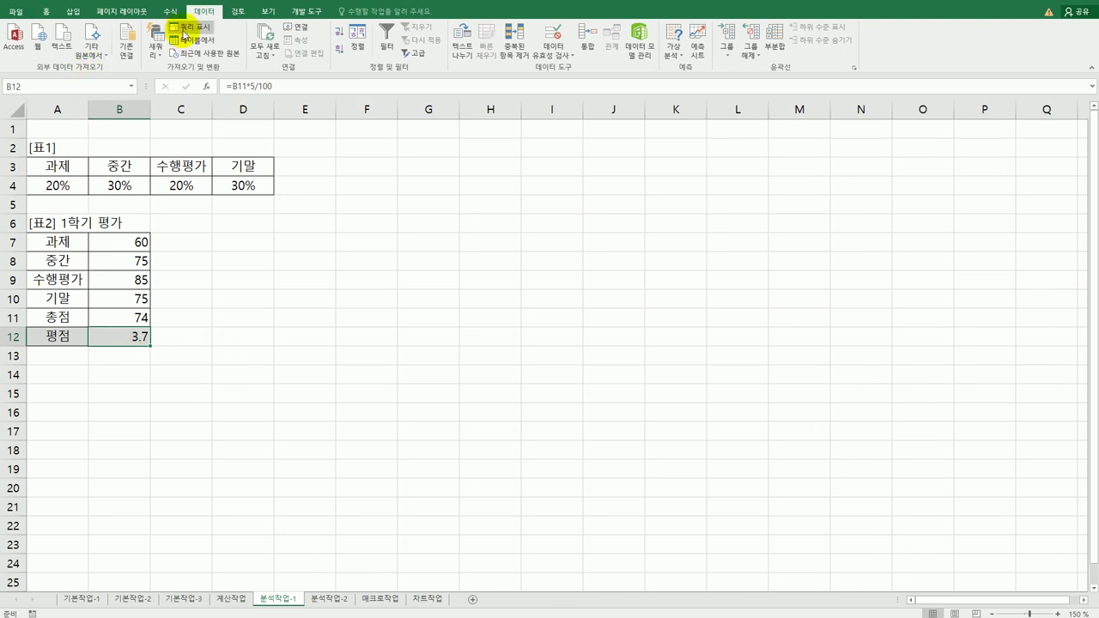
pyautogui.click(672, 51)
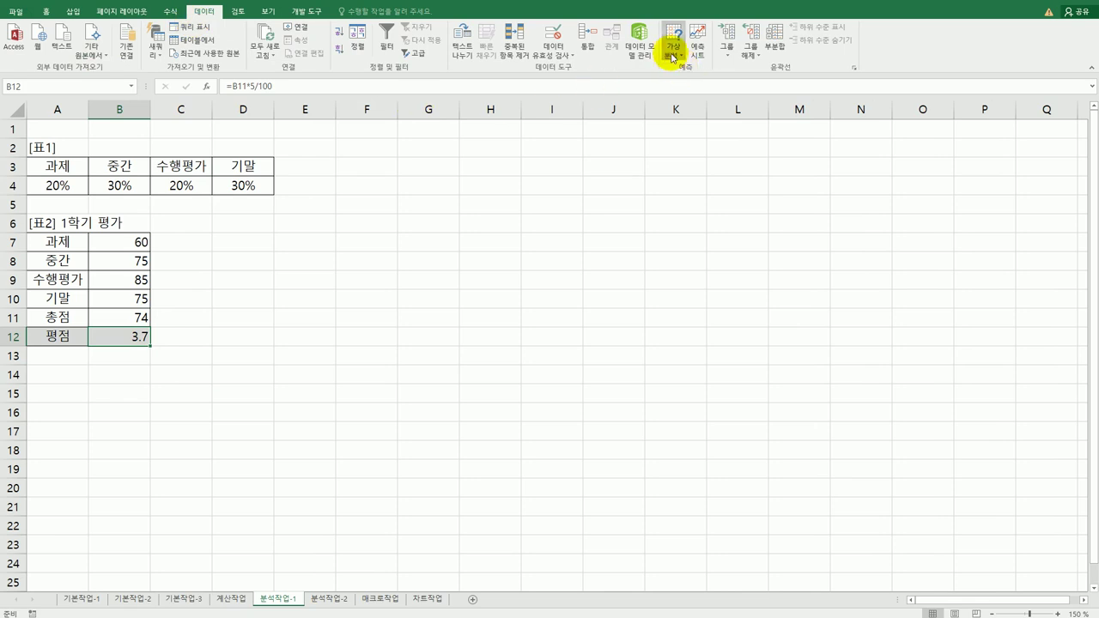
pyautogui.click(686, 81)
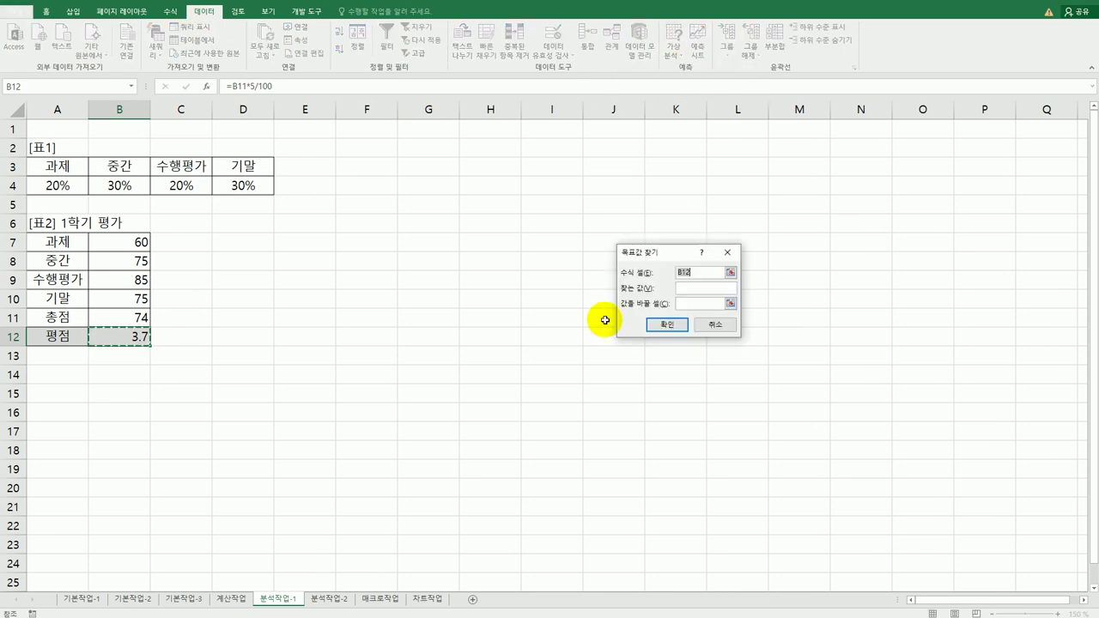
pyautogui.click(696, 288)
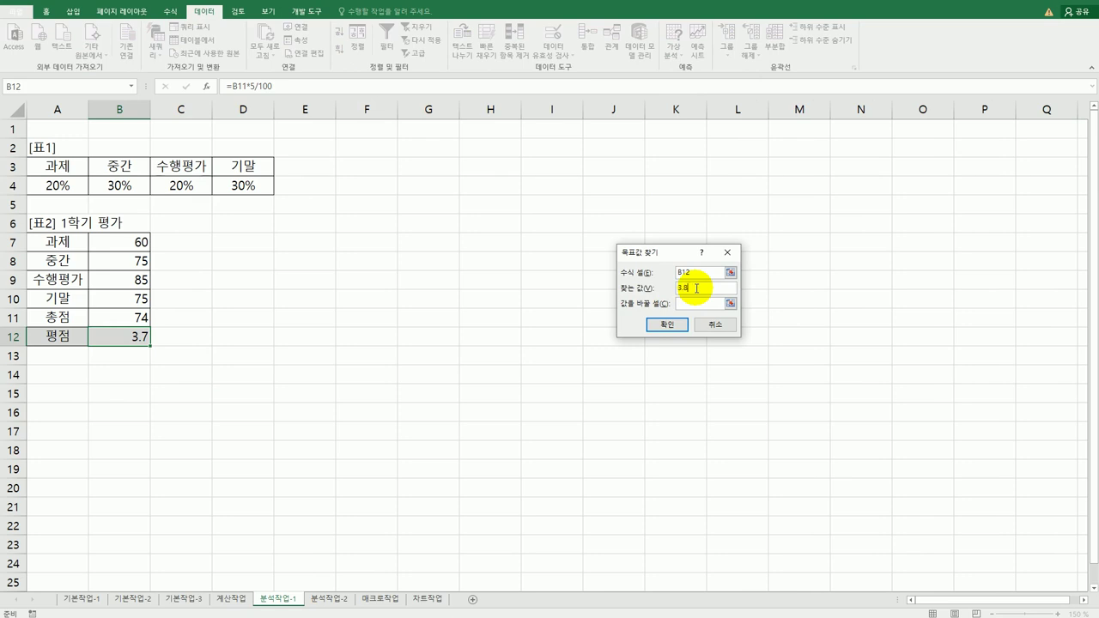
pyautogui.click(714, 303)
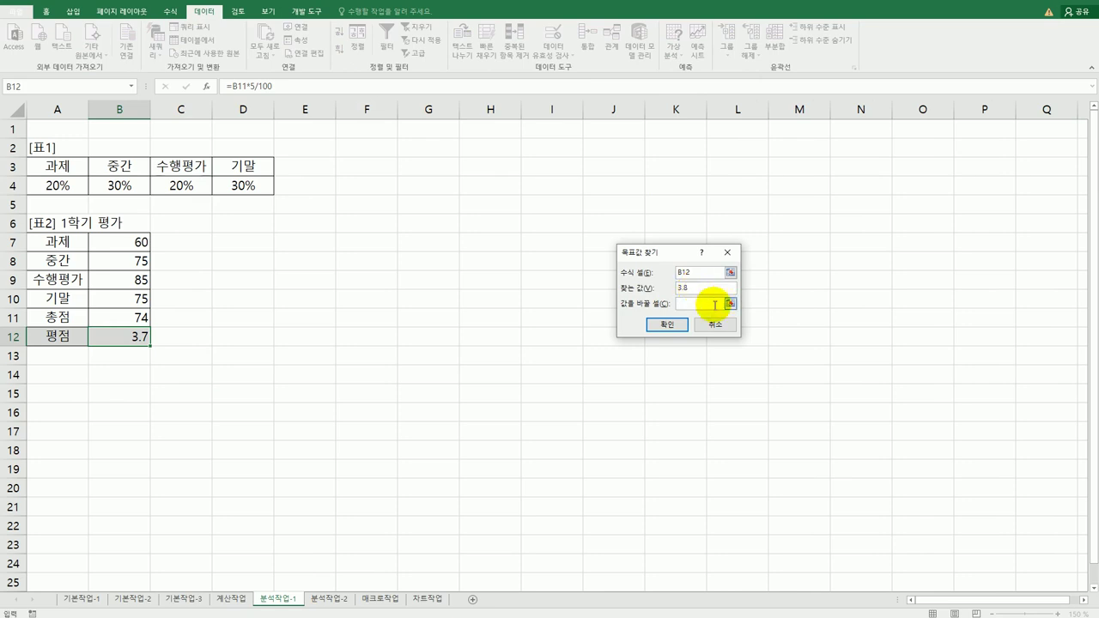
pyautogui.click(123, 242)
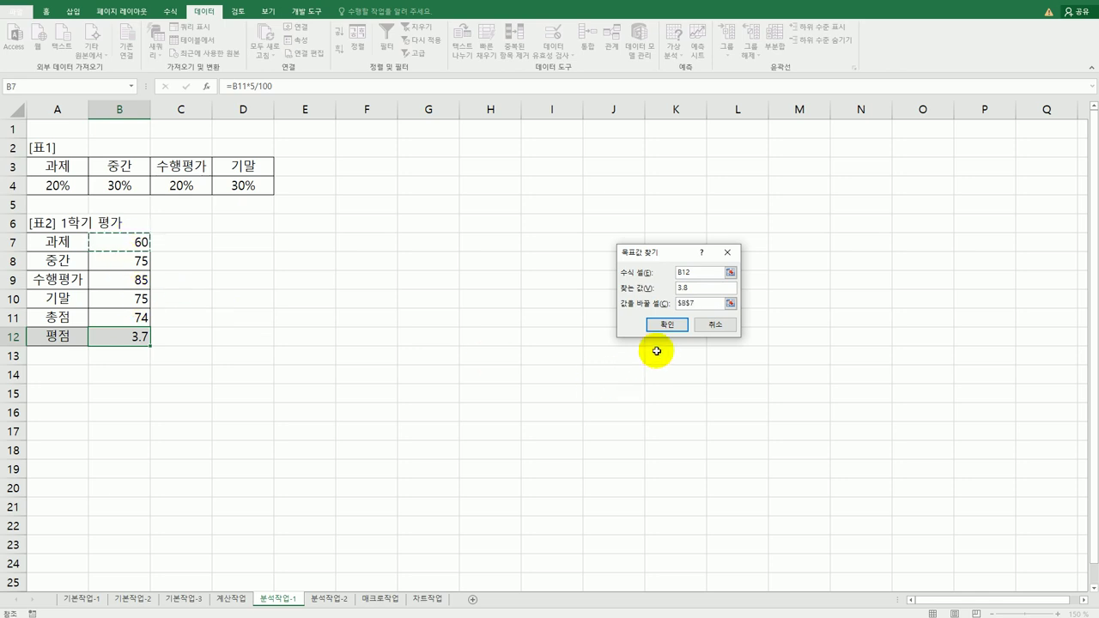
pyautogui.click(662, 325)
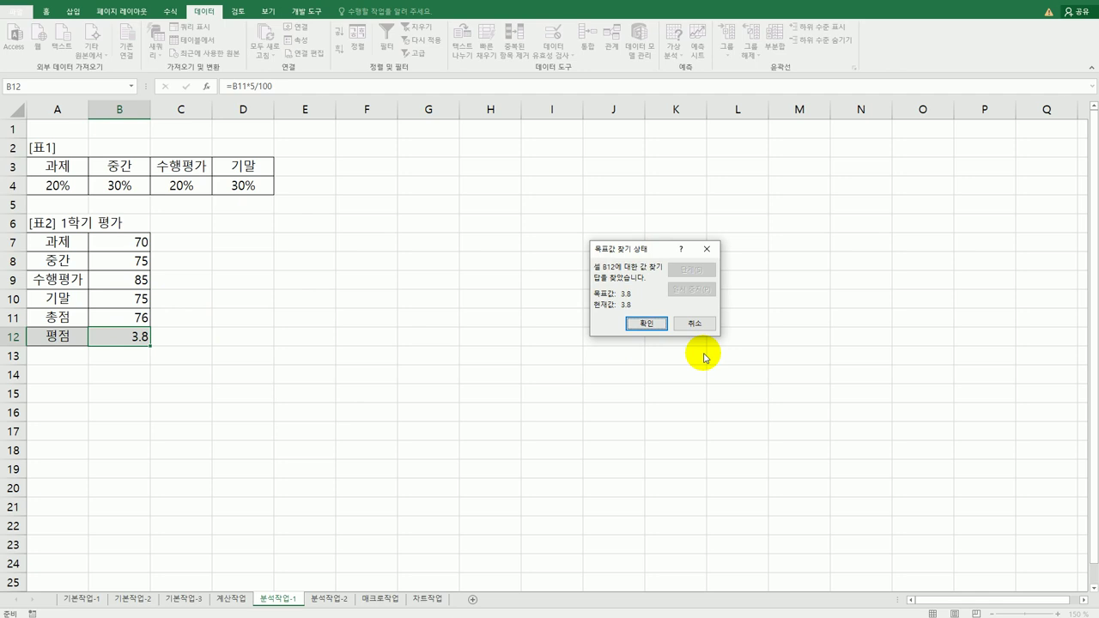
pyautogui.click(646, 323)
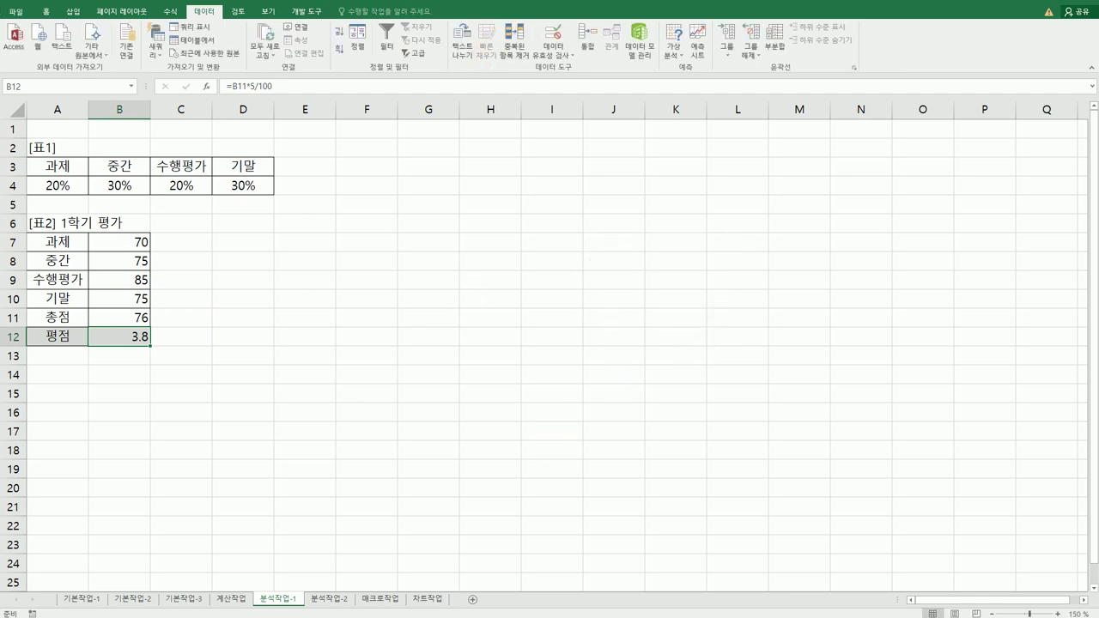
# - Check the exam's 통합 instructions for the second analysis task and open the 분석작업-2 sheet
pyautogui.hotkey('alt', 'Tab')
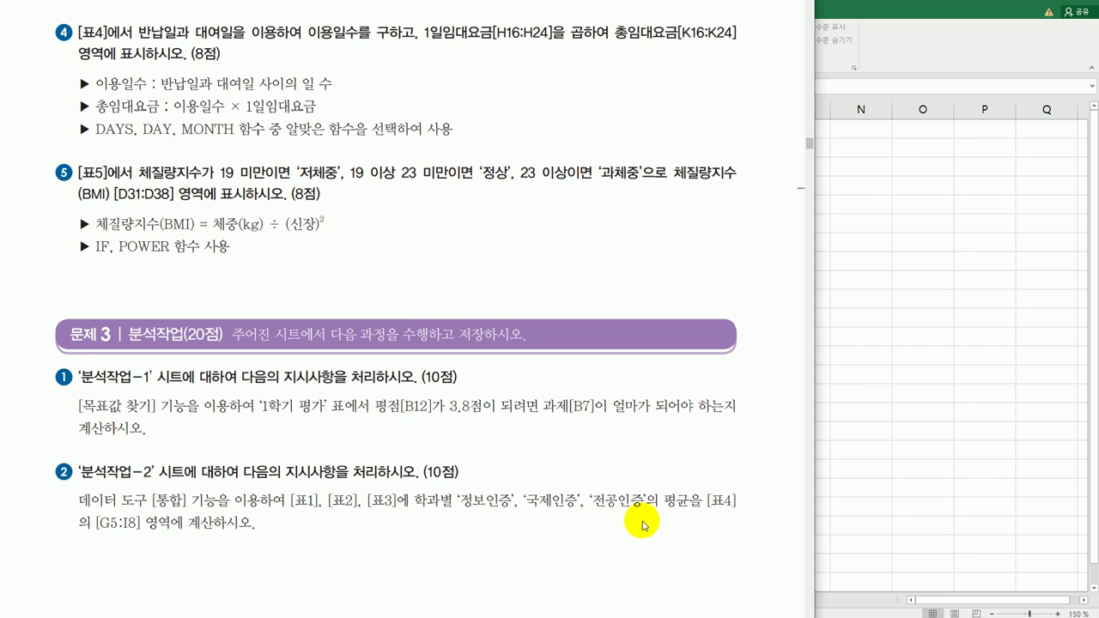
pyautogui.hotkey('alt', 'Tab')
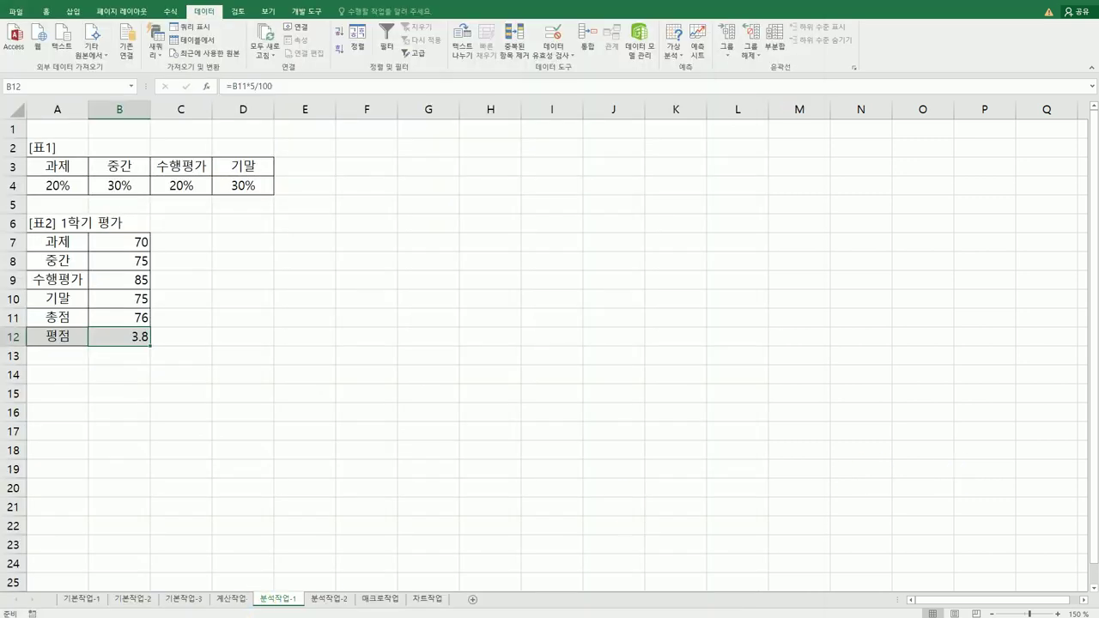
pyautogui.click(329, 599)
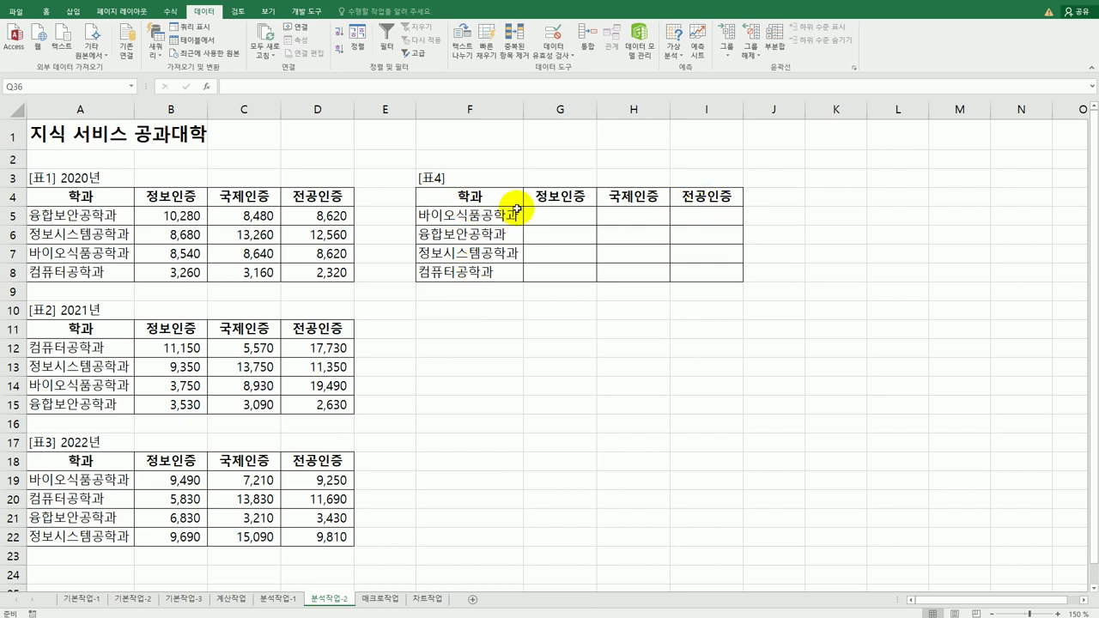
# - Start a 통합 (Consolidate) for the 표4 range F4:I8 with 평균 as its function
pyautogui.moveTo(483, 204); pyautogui.dragTo(706, 268)
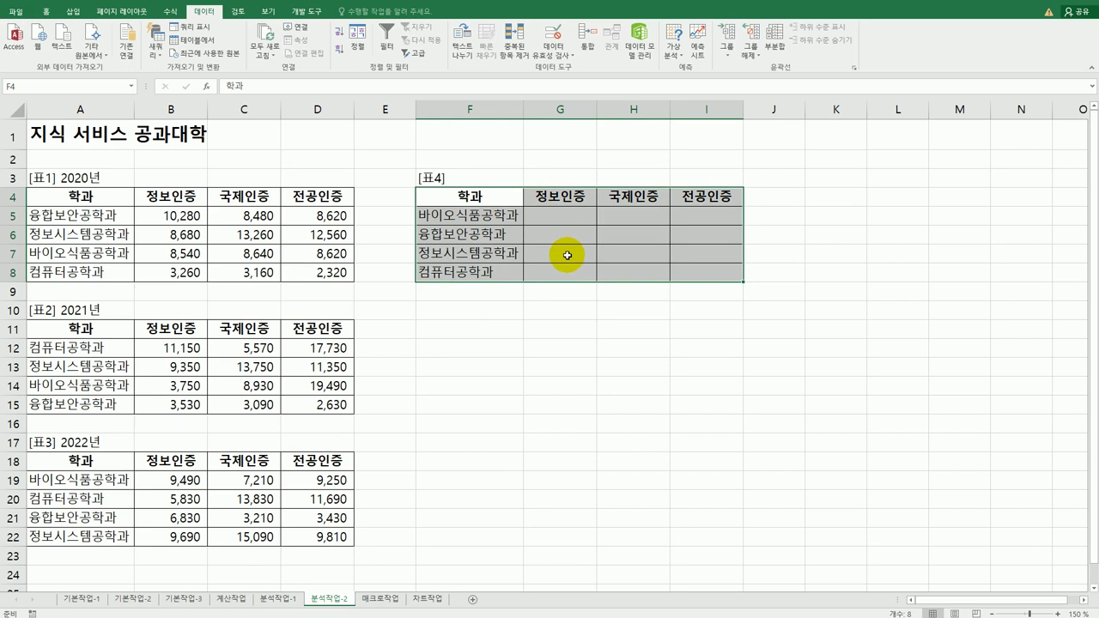
pyautogui.click(678, 53)
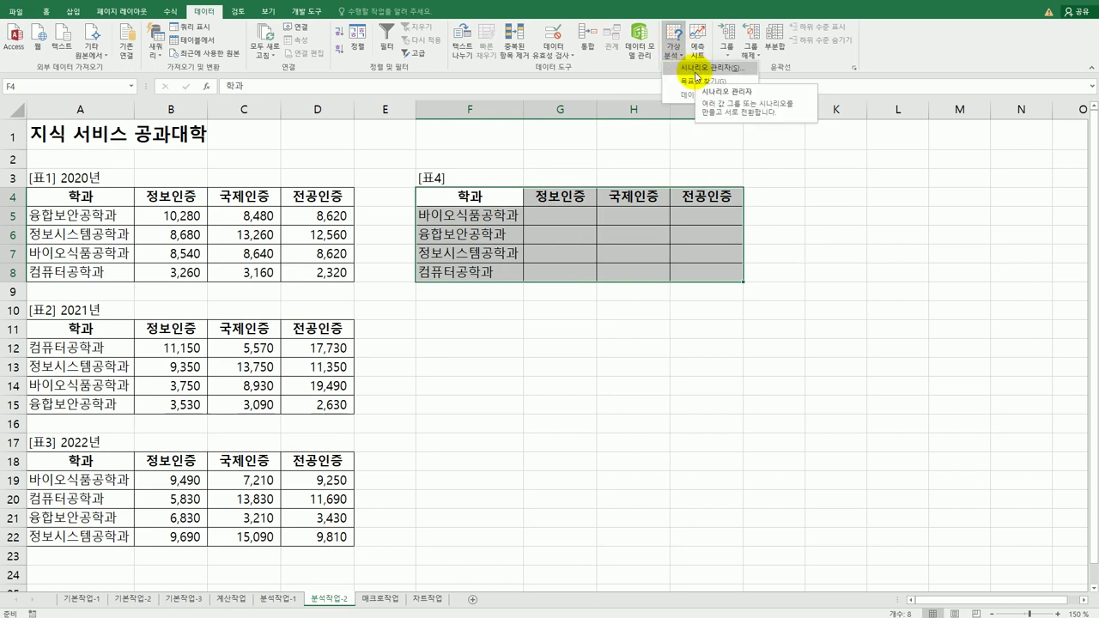
pyautogui.click(675, 7)
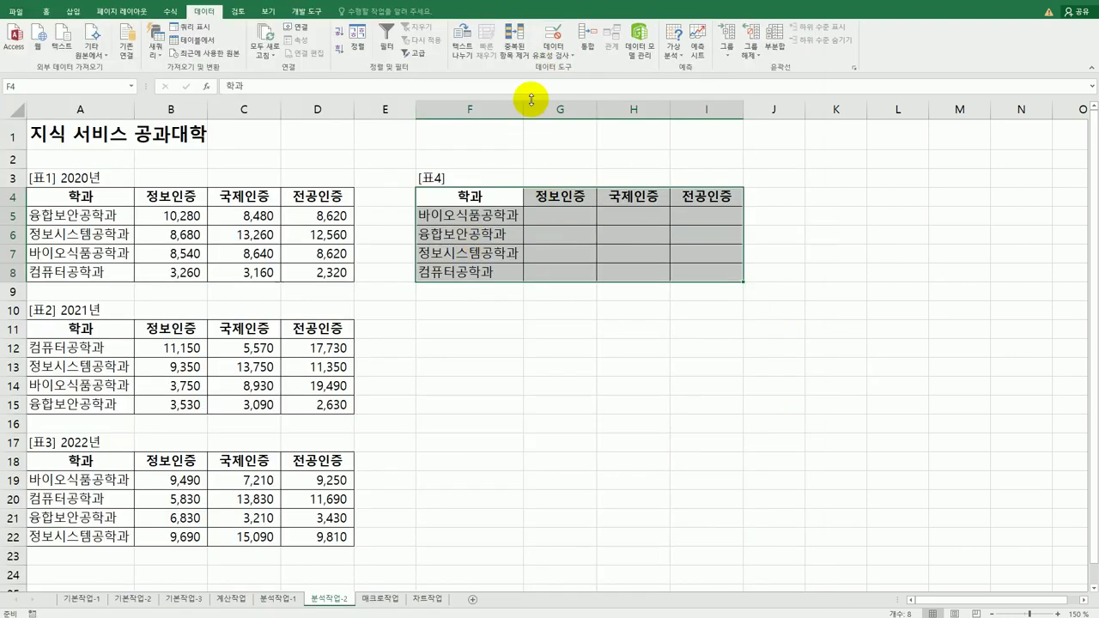
pyautogui.click(588, 41)
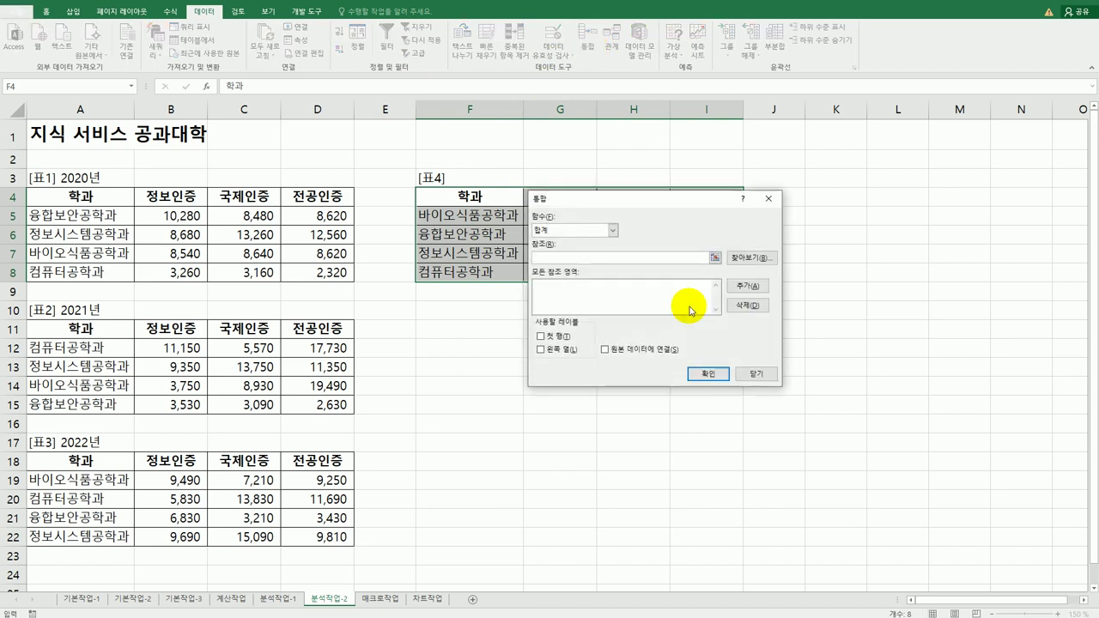
pyautogui.click(612, 230)
pyautogui.click(601, 258)
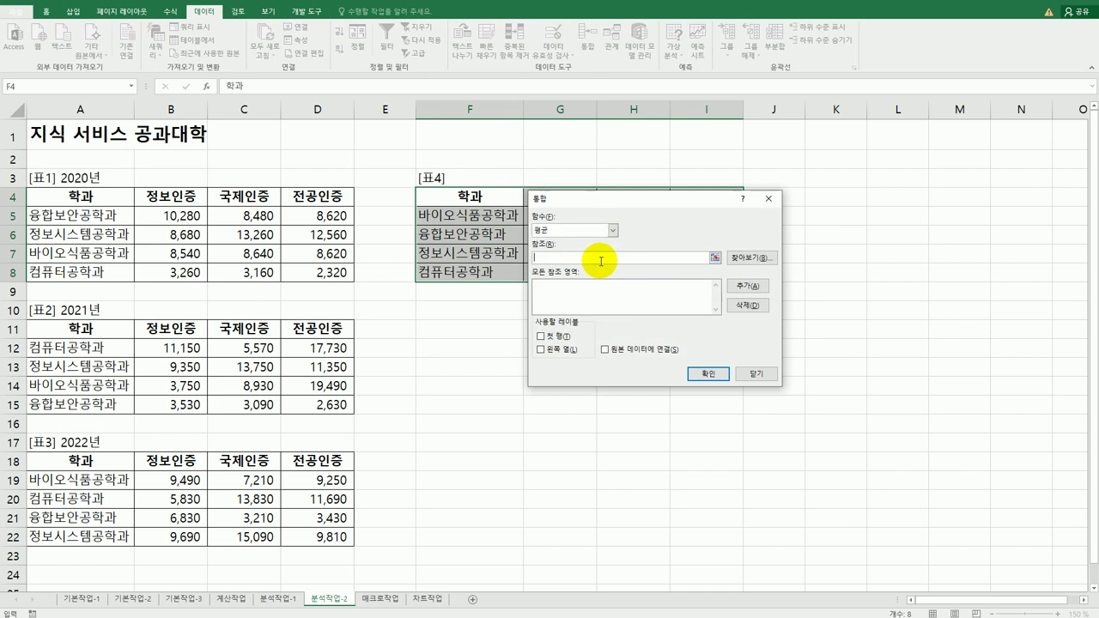
# - Add the 표1, 표2 and 표3 ranges A4:D8, A11:D15 and A18:D22 as consolidation references
pyautogui.moveTo(120, 198); pyautogui.dragTo(288, 273)
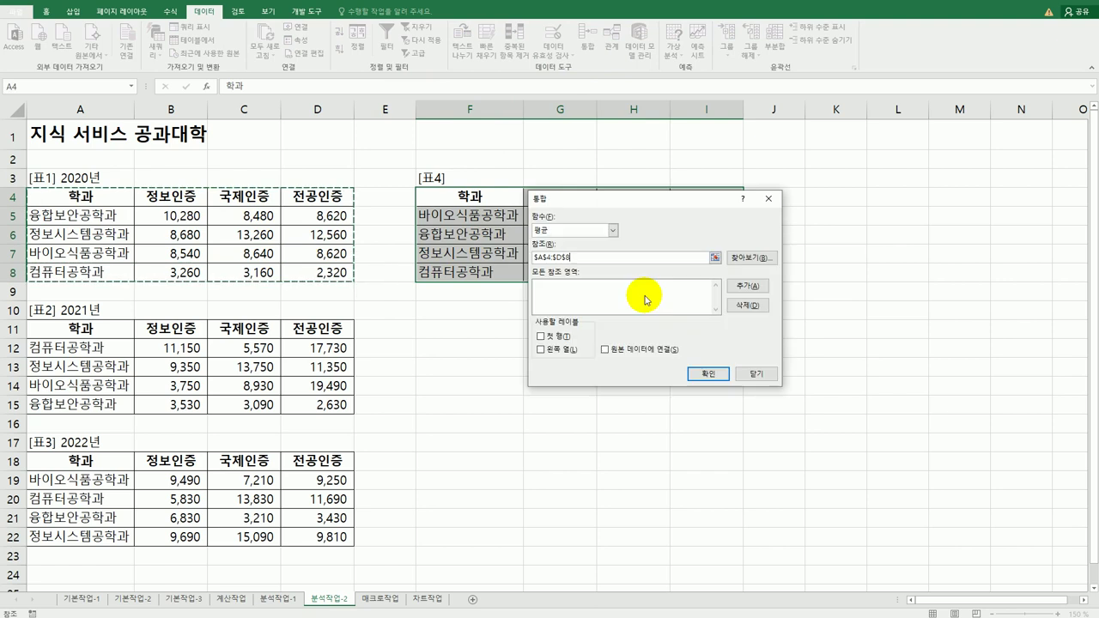
pyautogui.click(746, 285)
pyautogui.moveTo(92, 331); pyautogui.dragTo(311, 404)
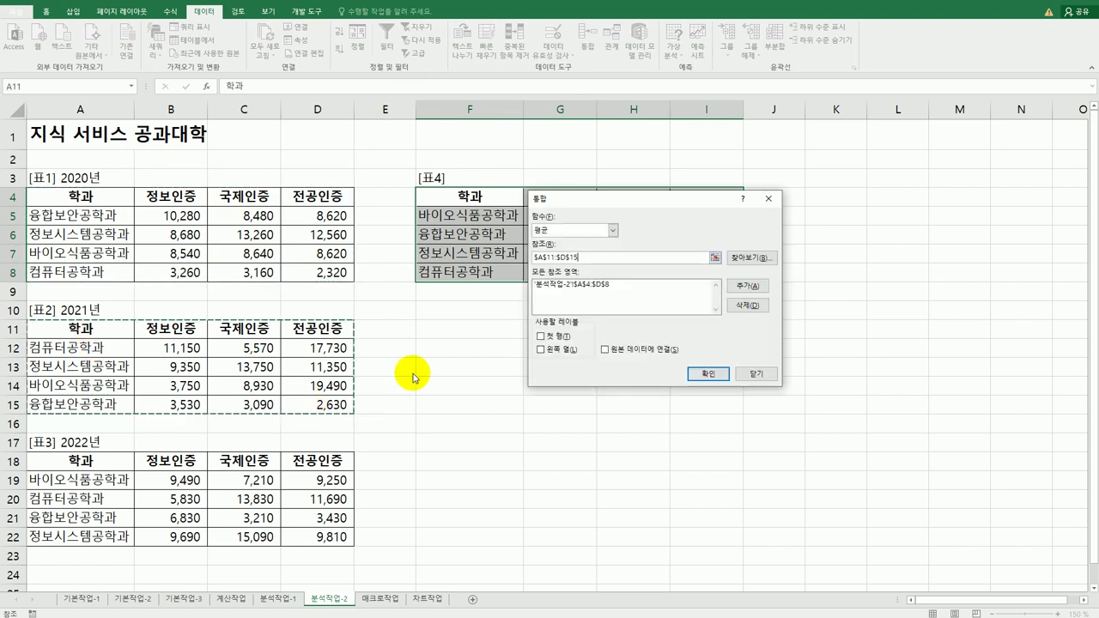
pyautogui.click(746, 285)
pyautogui.moveTo(107, 466); pyautogui.dragTo(297, 539)
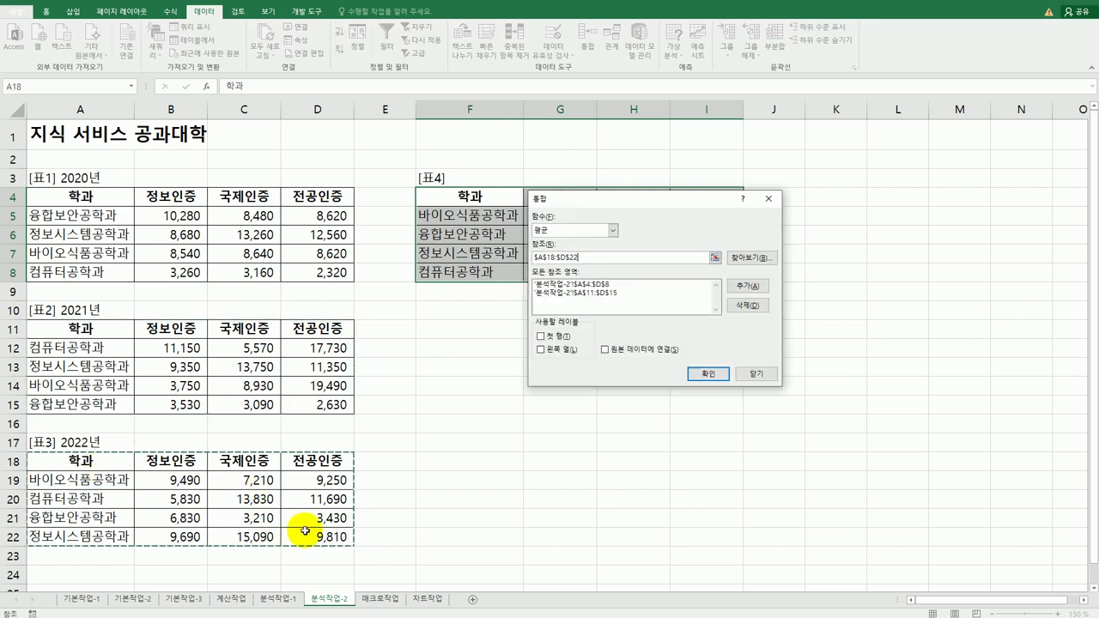
pyautogui.click(742, 287)
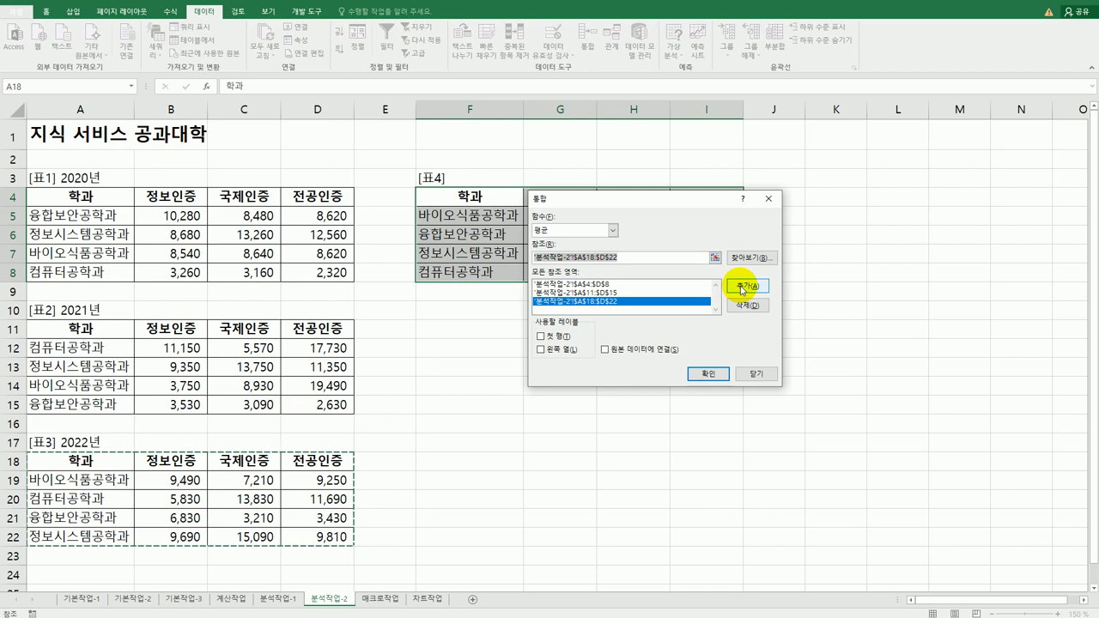
# - Use the 첫 행 and 왼쪽 열 labels and apply the consolidation to 표4
pyautogui.click(541, 335)
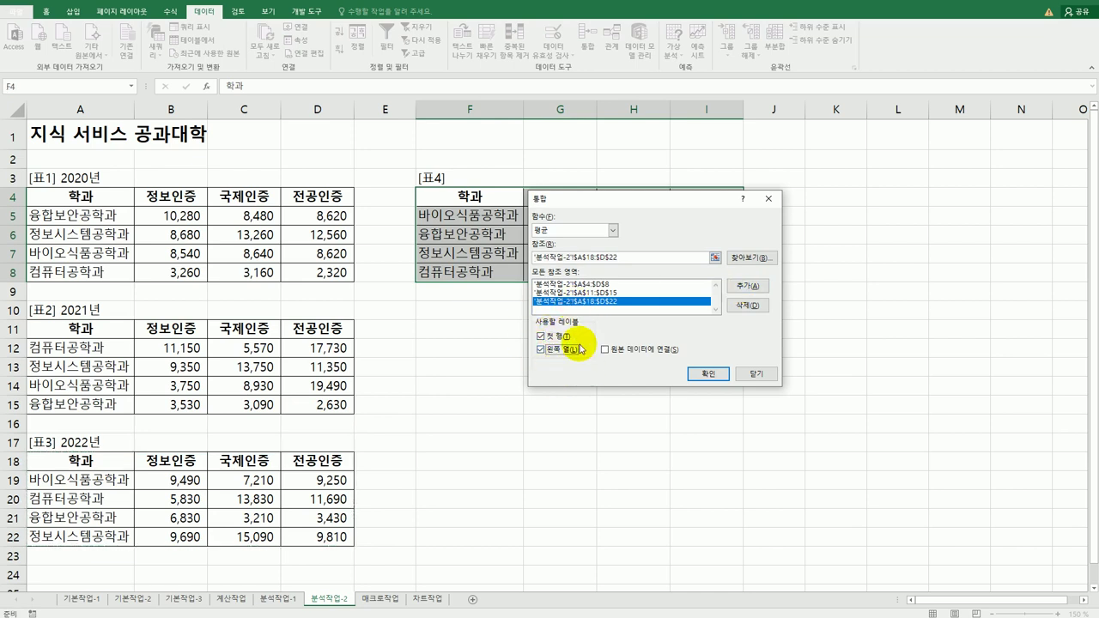
pyautogui.click(707, 373)
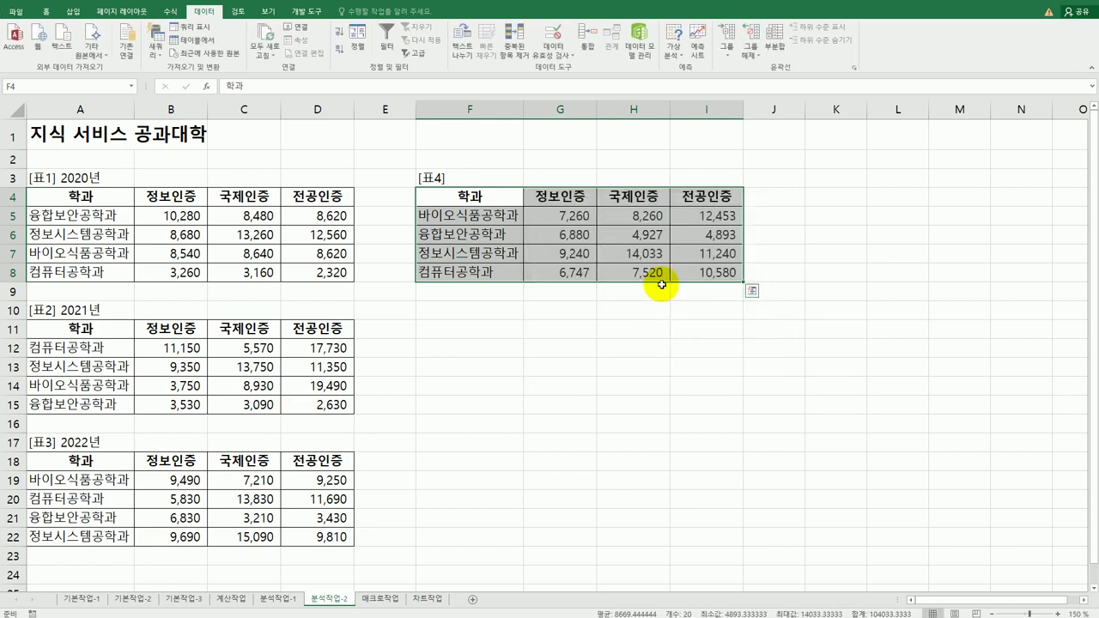
pyautogui.click(709, 272)
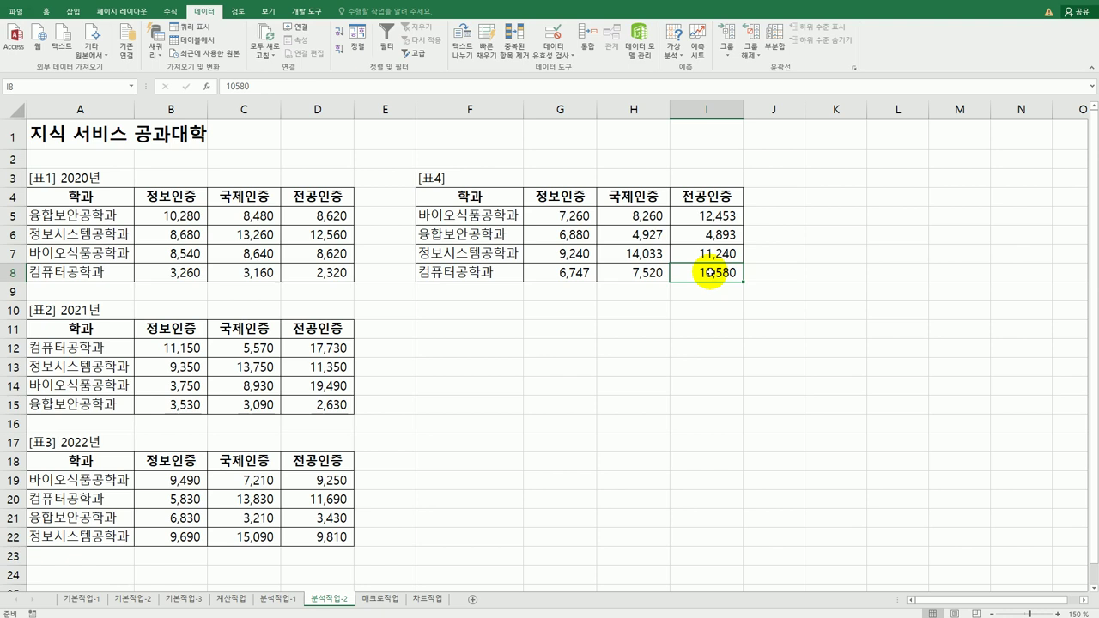
# - Open the 매크로작업 sheet, check the macro instructions, and draw a form-control button over B16:C18
pyautogui.click(383, 599)
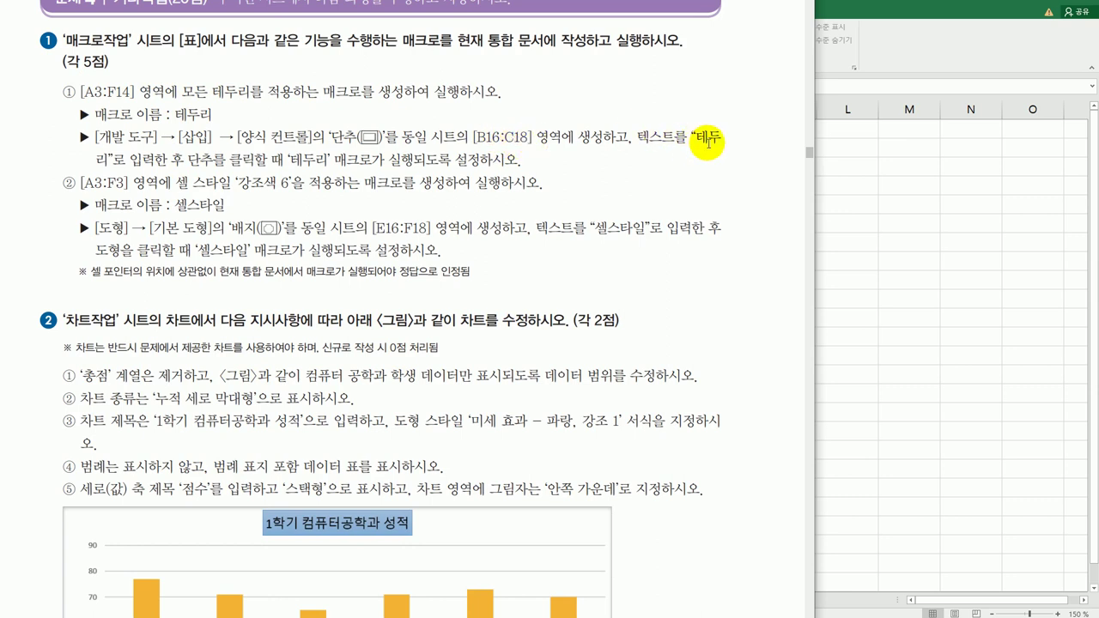
pyautogui.click(846, 335)
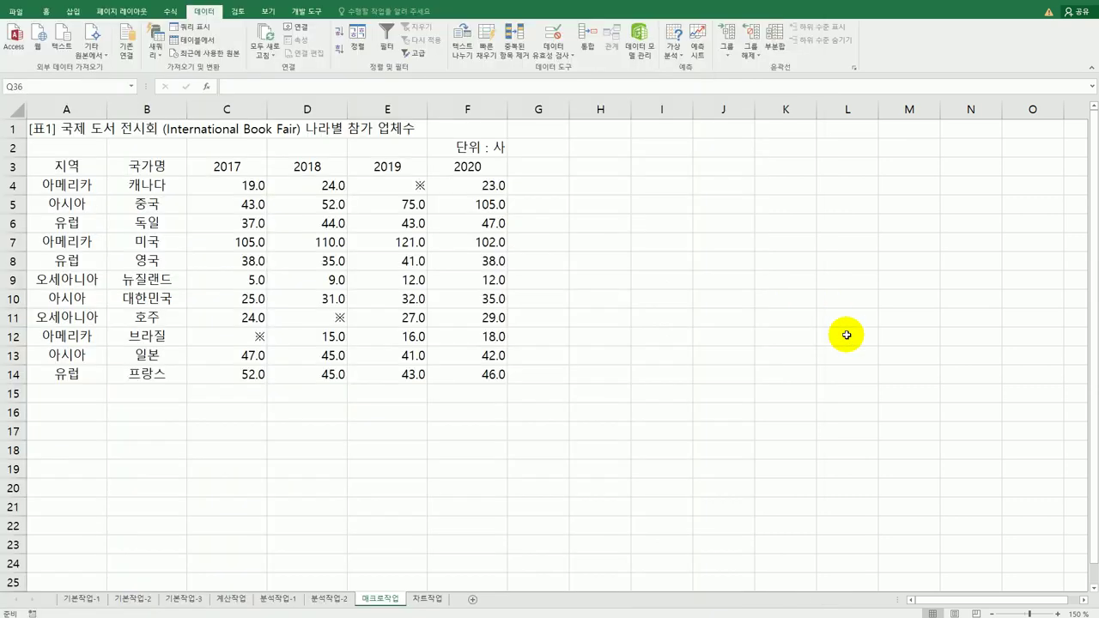
pyautogui.click(306, 12)
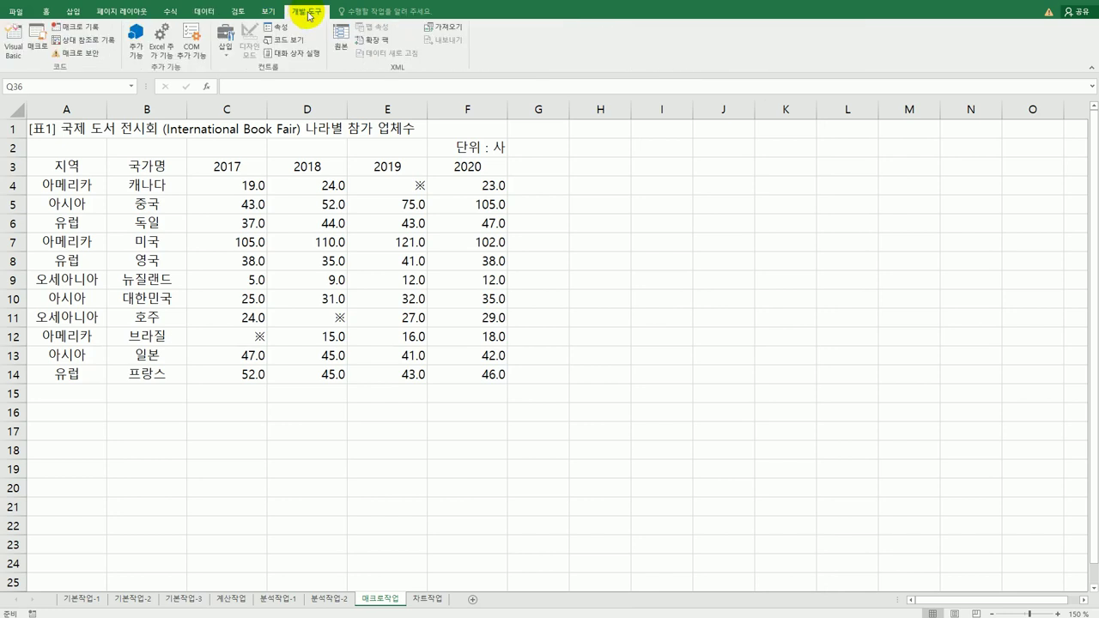
pyautogui.click(225, 43)
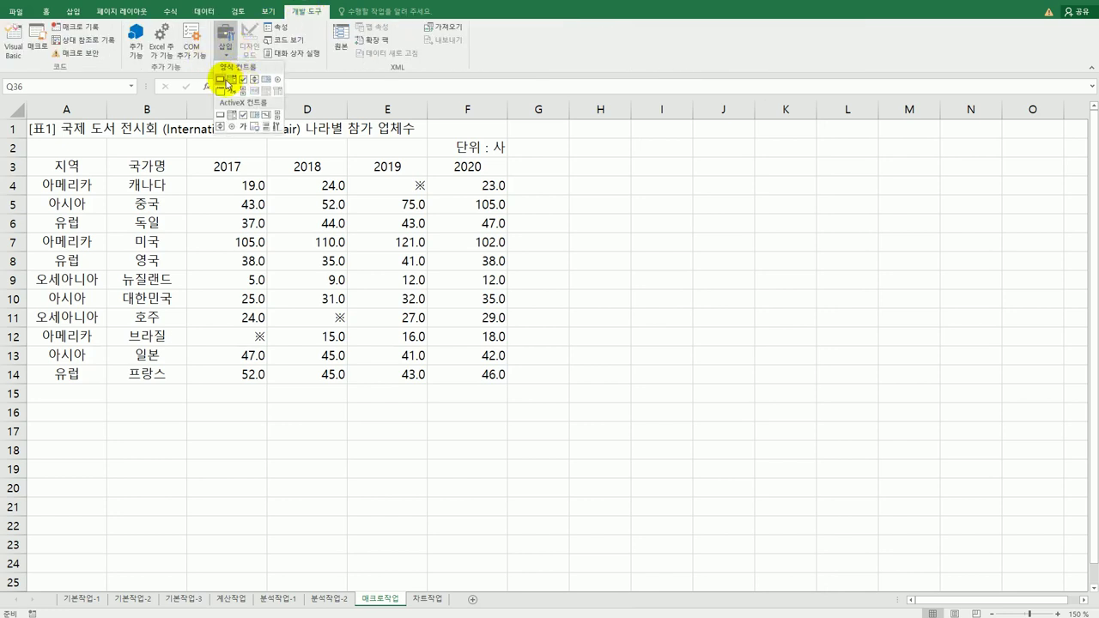
pyautogui.click(221, 79)
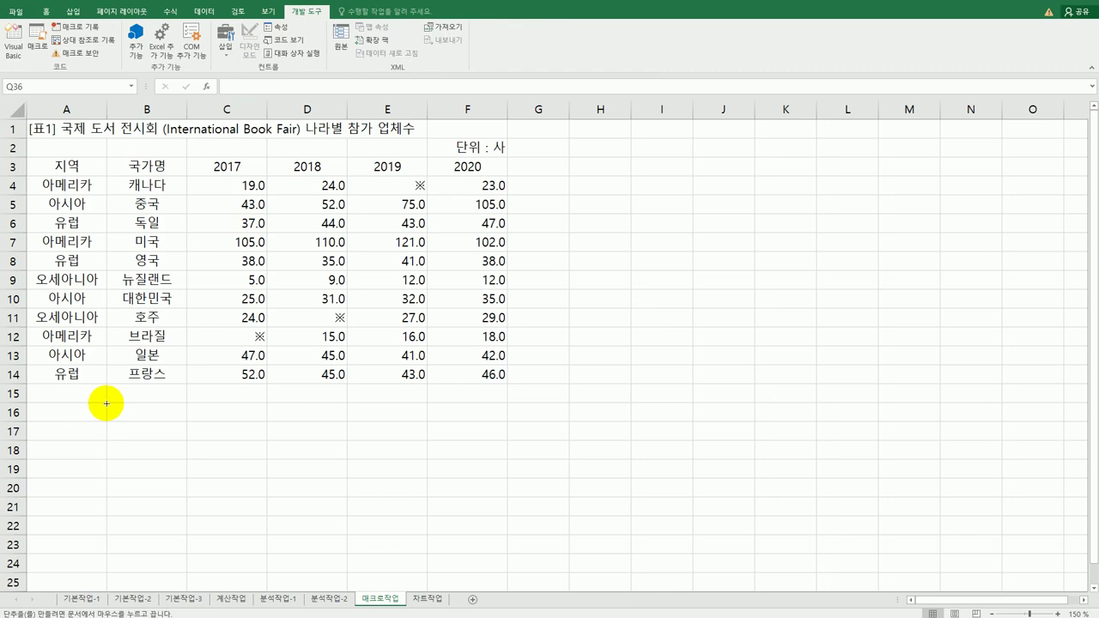
pyautogui.moveTo(106, 403); pyautogui.dragTo(250, 462)
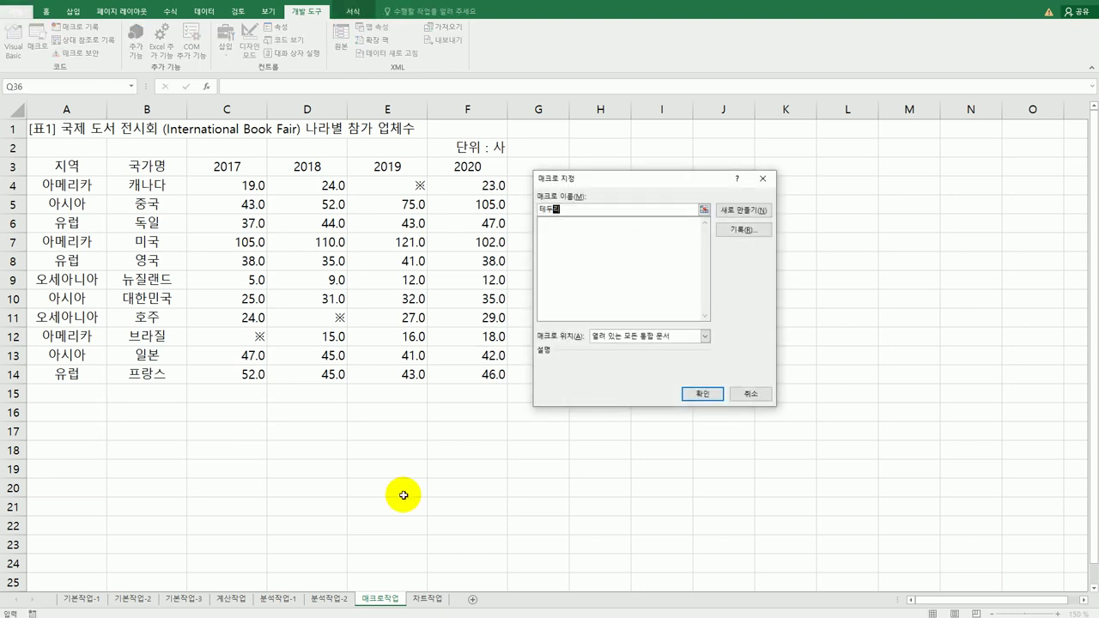
# - Record a macro named 테두리 in the current workbook that applies 모든 테두리 to A3:F14, and stop recording
pyautogui.click(743, 230)
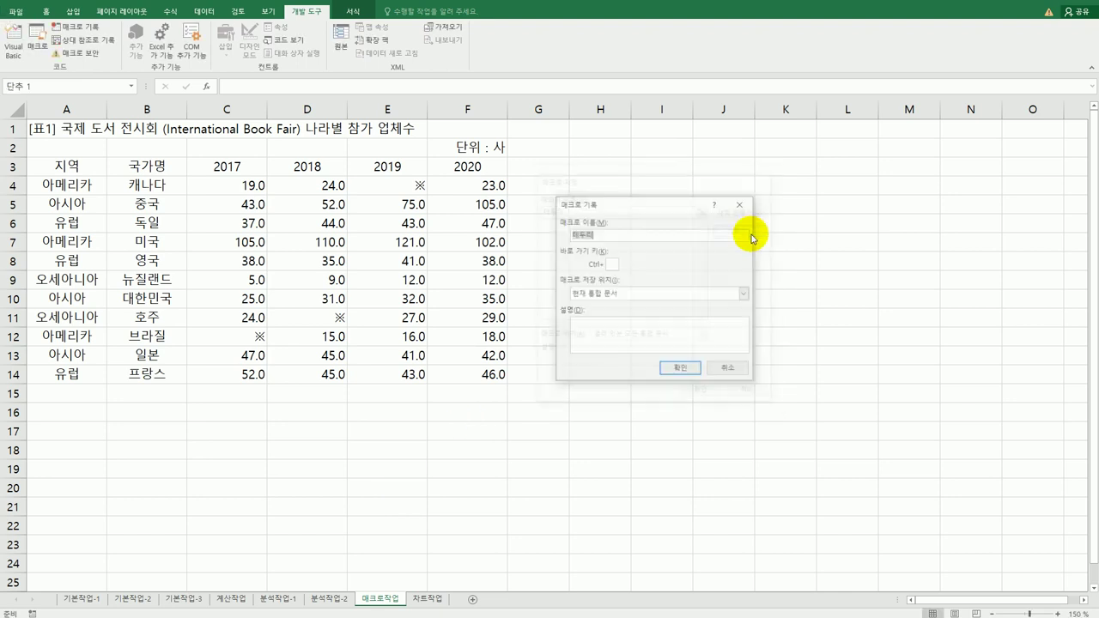
pyautogui.click(702, 369)
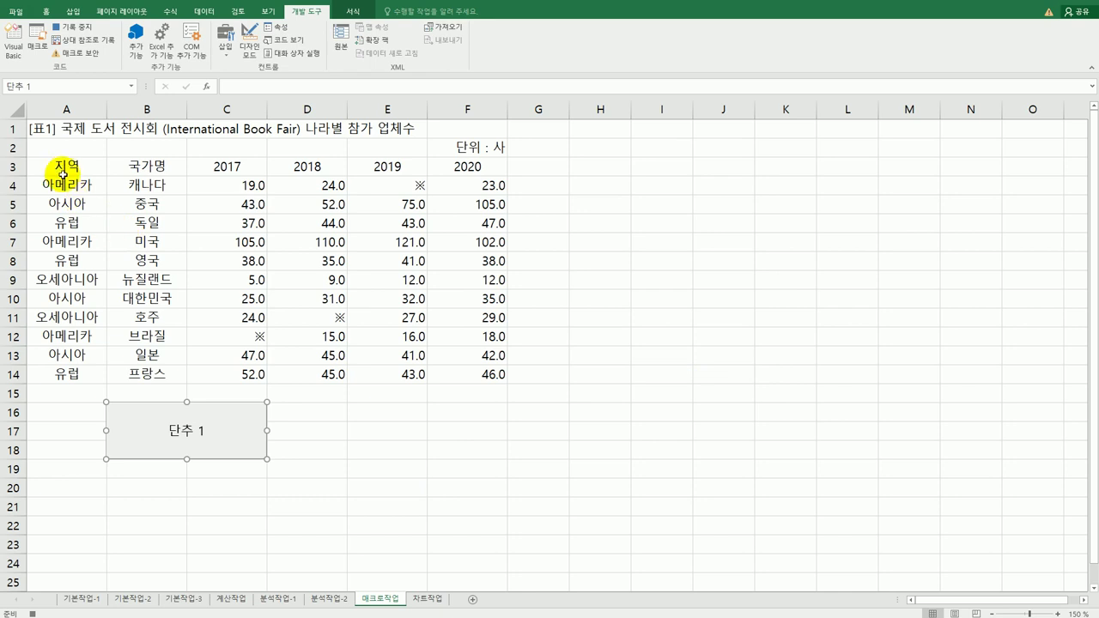
pyautogui.moveTo(43, 164); pyautogui.dragTo(453, 371)
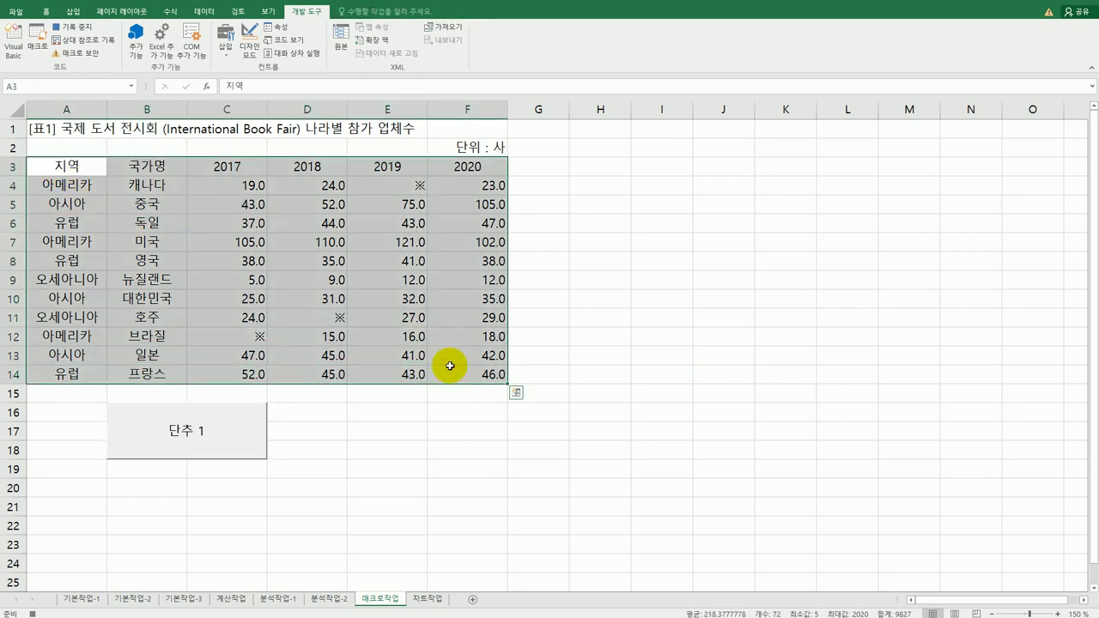
pyautogui.click(45, 12)
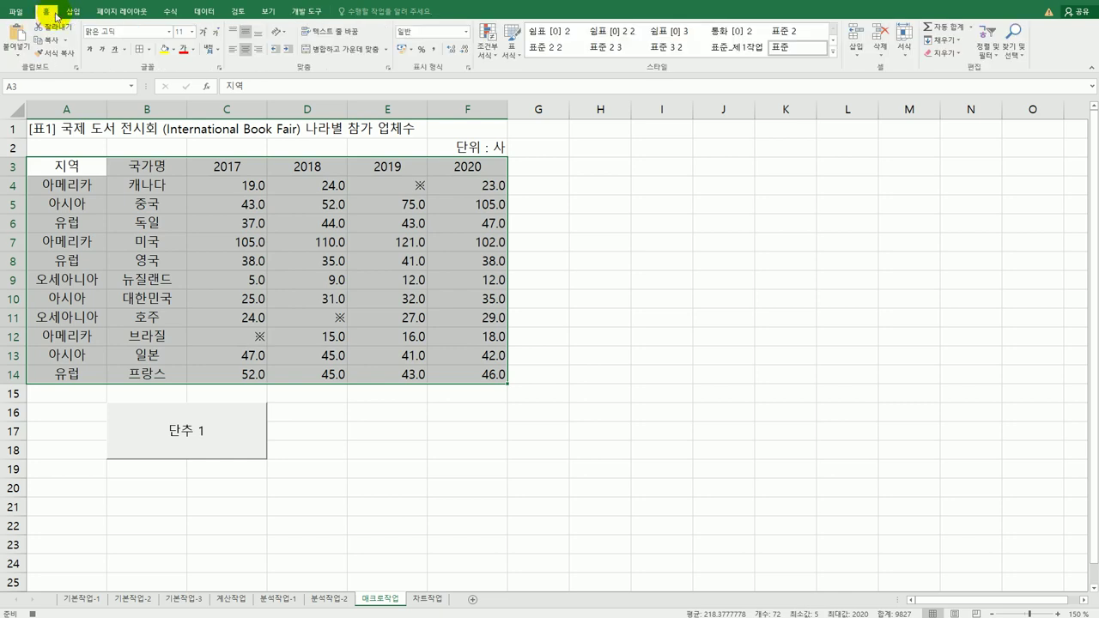
pyautogui.click(149, 49)
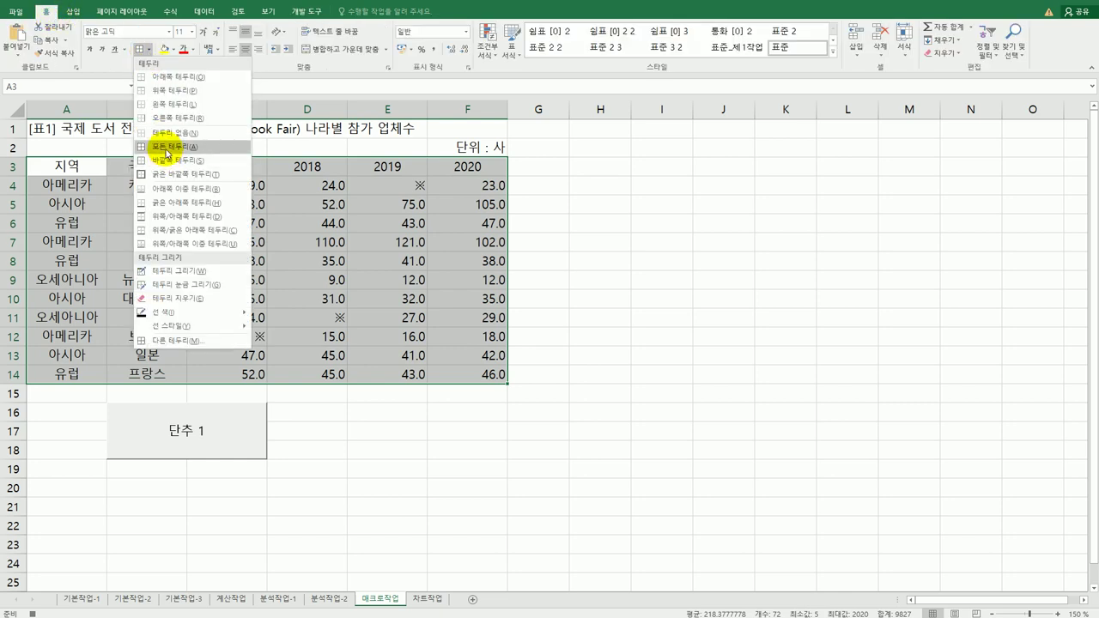
pyautogui.click(167, 151)
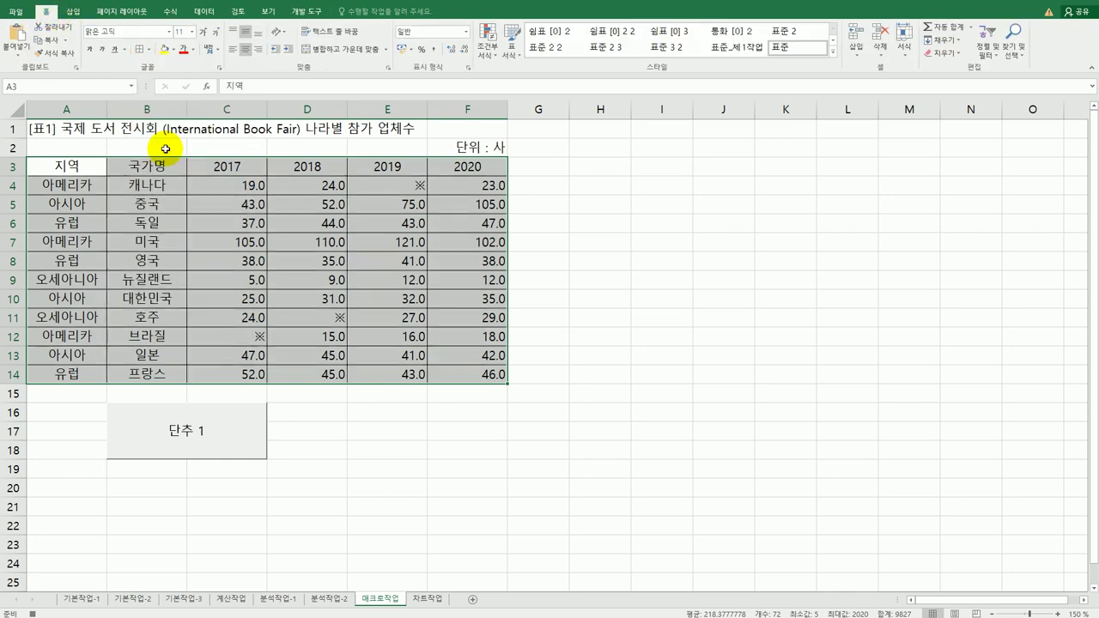
pyautogui.click(96, 166)
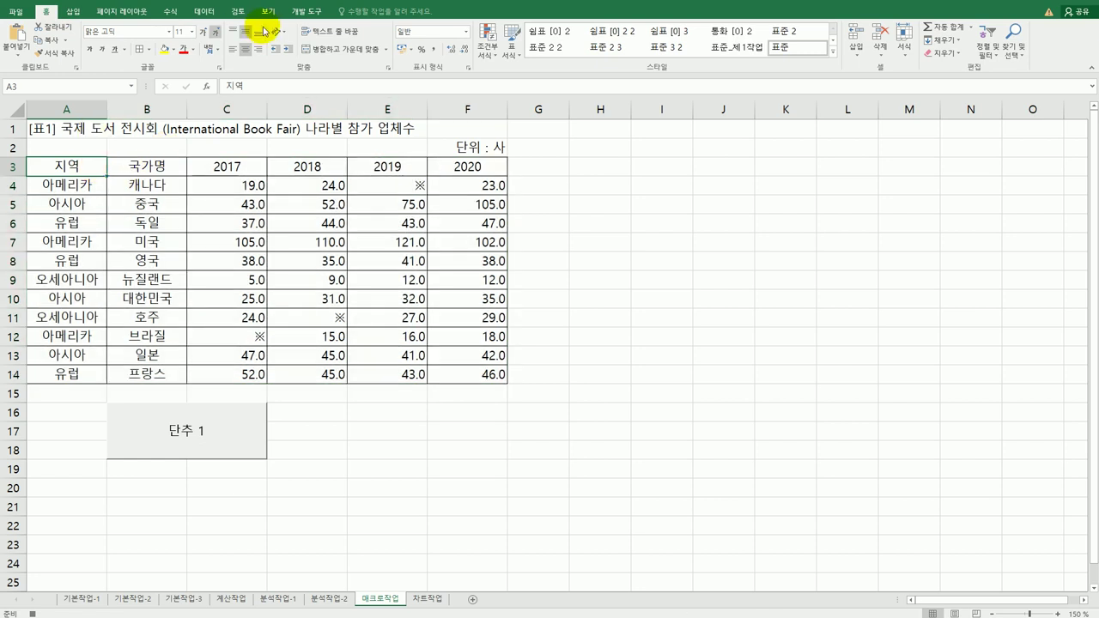
pyautogui.click(307, 11)
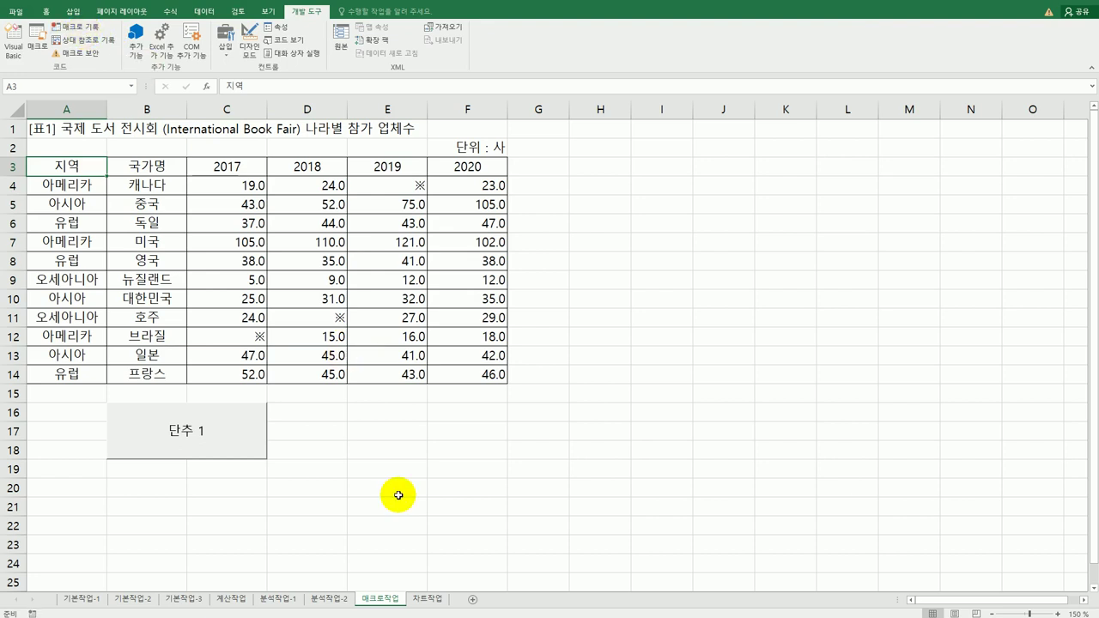
# - Change the text of the form-control button to 테두리
pyautogui.rightClick(212, 445)
pyautogui.click(276, 499)
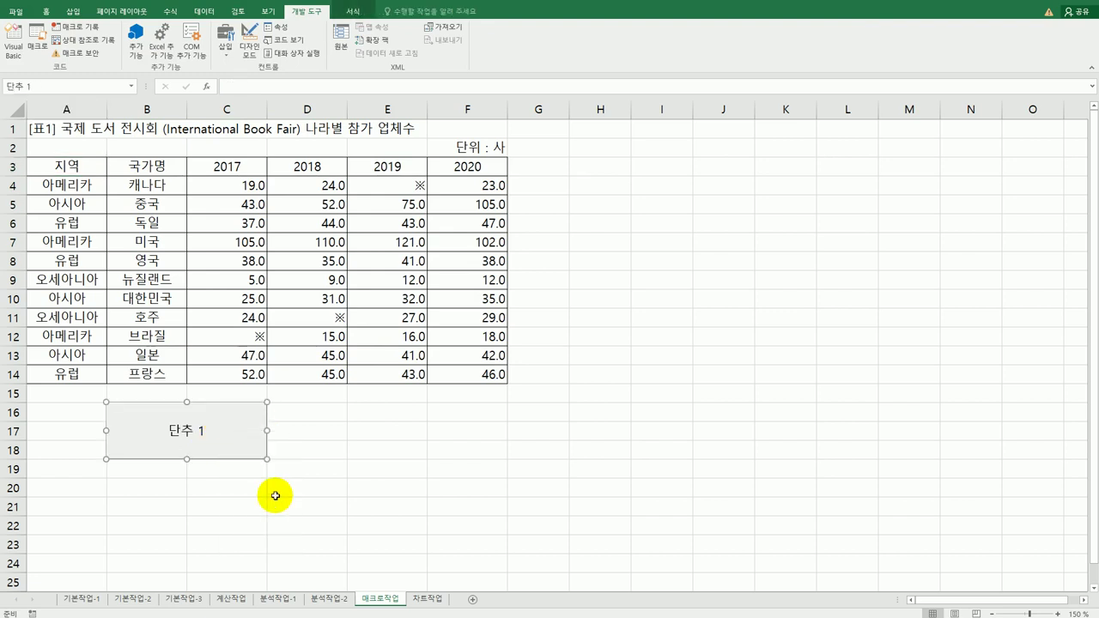
pyautogui.hotkey('ctrl', 'a')
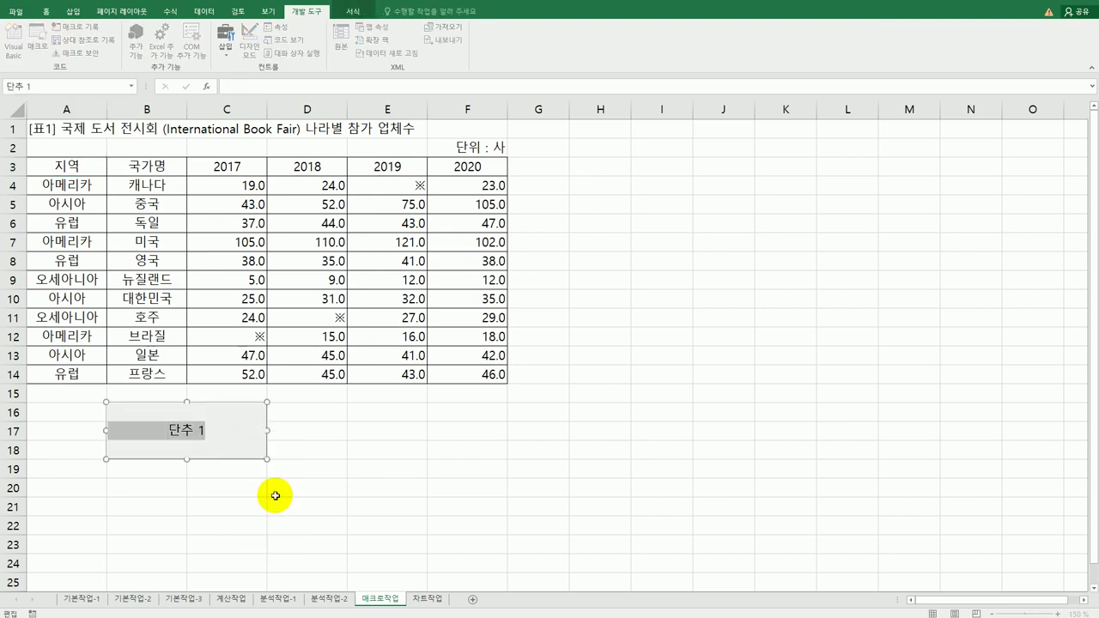
pyautogui.write('테두리')
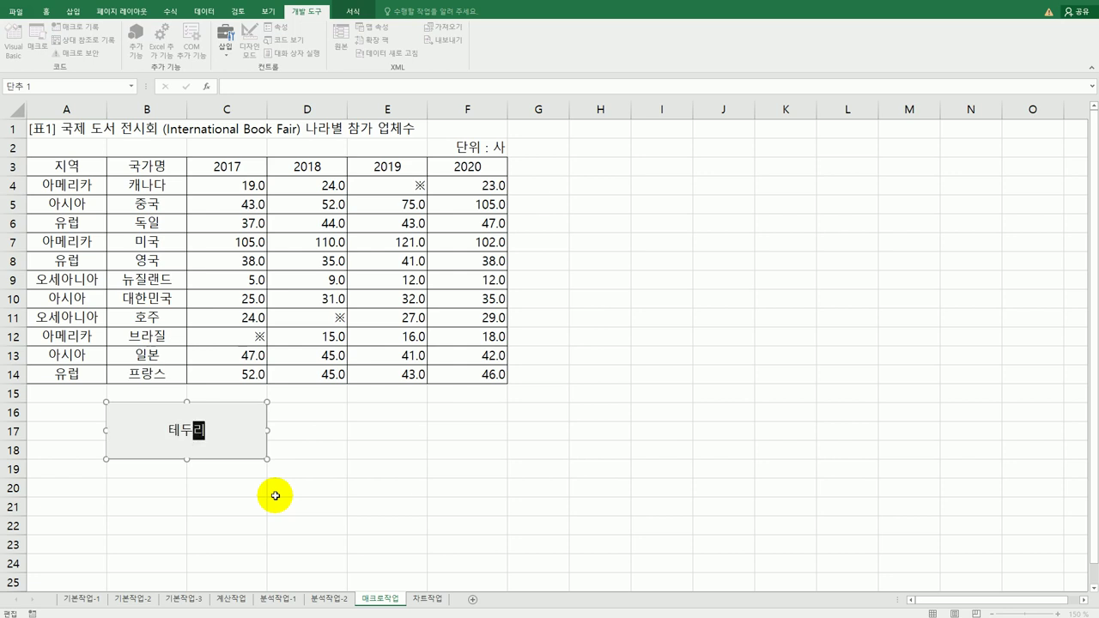
pyautogui.click(274, 495)
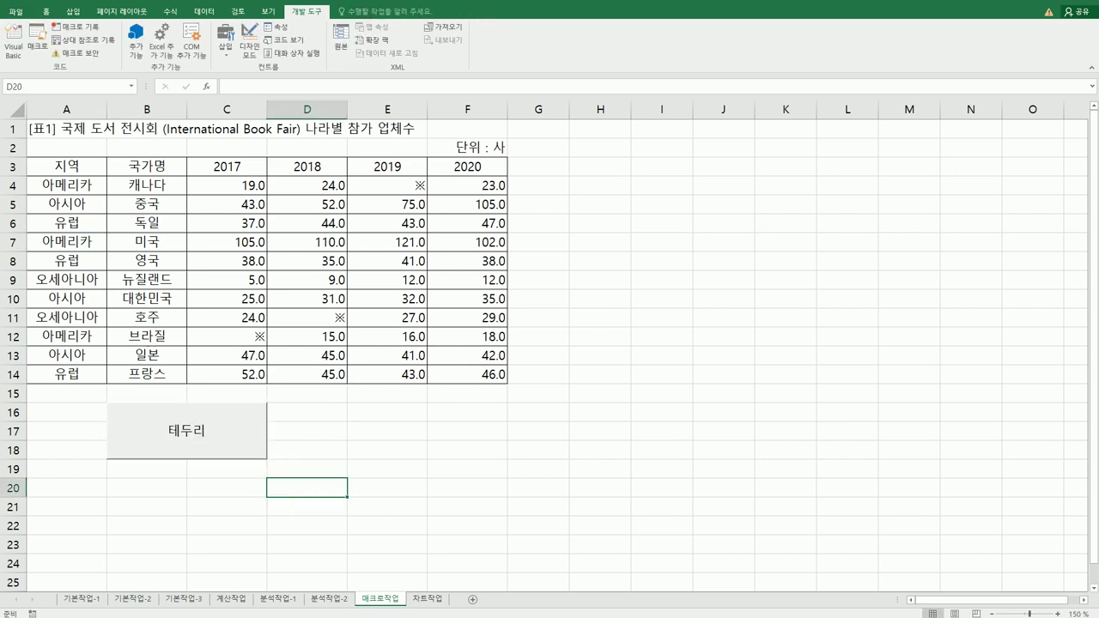
# - Check the second macro's instructions, draw a 배지 basic shape over E16:F18, and enter 셀스타일 as its text
pyautogui.hotkey('alt', 'Tab')
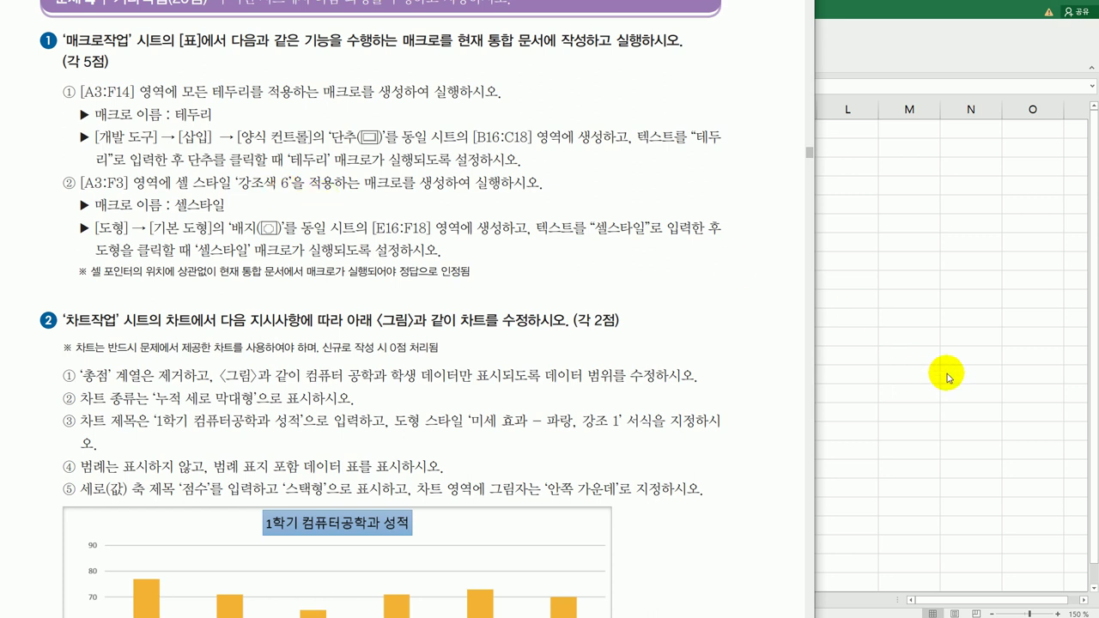
pyautogui.hotkey('alt', 'Tab')
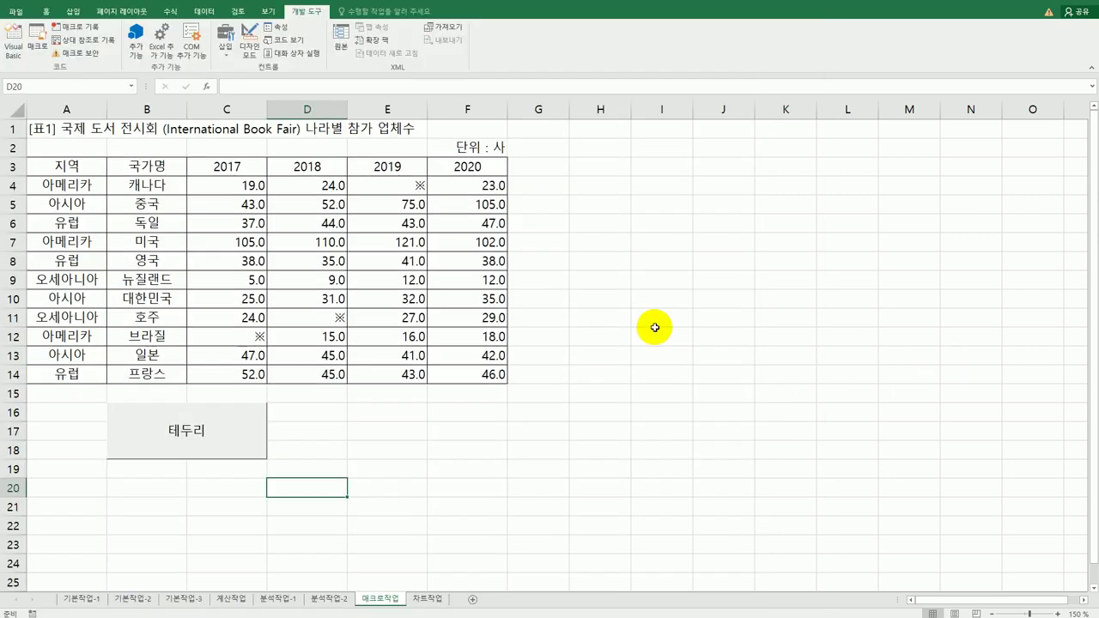
pyautogui.click(73, 11)
pyautogui.click(152, 43)
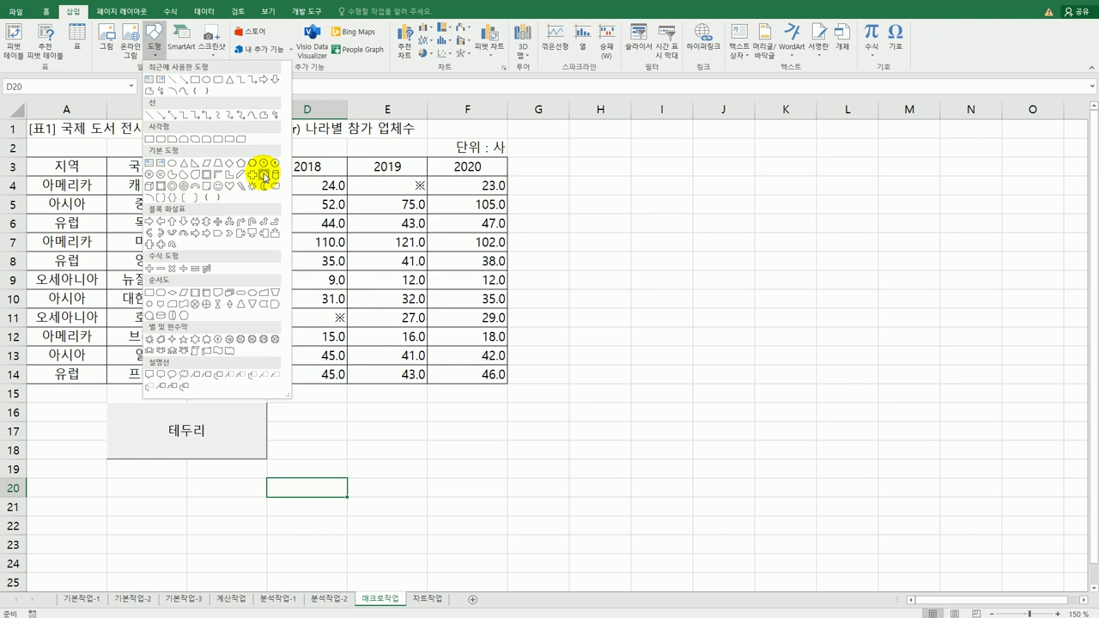
pyautogui.click(265, 176)
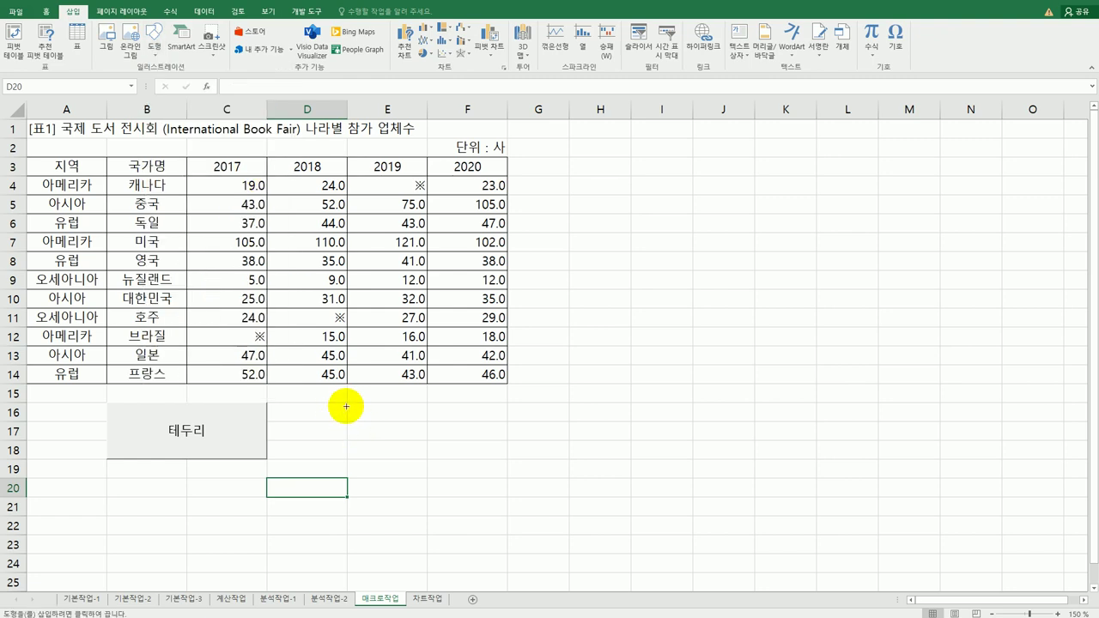
pyautogui.moveTo(346, 402); pyautogui.dragTo(484, 453)
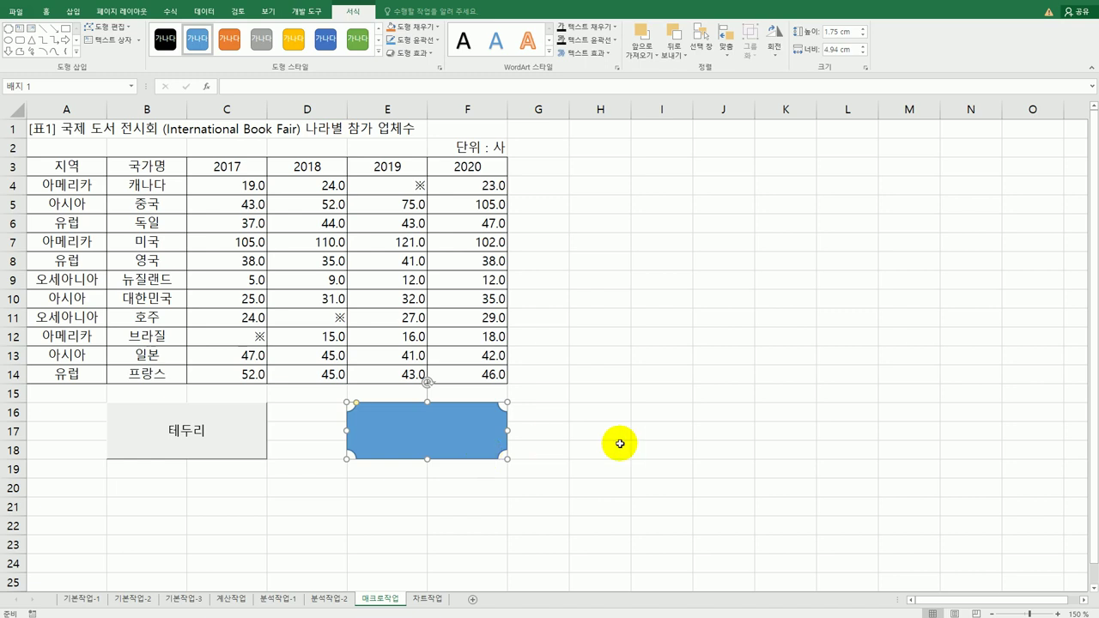
pyautogui.write('셀스타일')
# - Assign a new macro named 셀스타일 to the badge shape and start recording it
pyautogui.rightClick(485, 421)
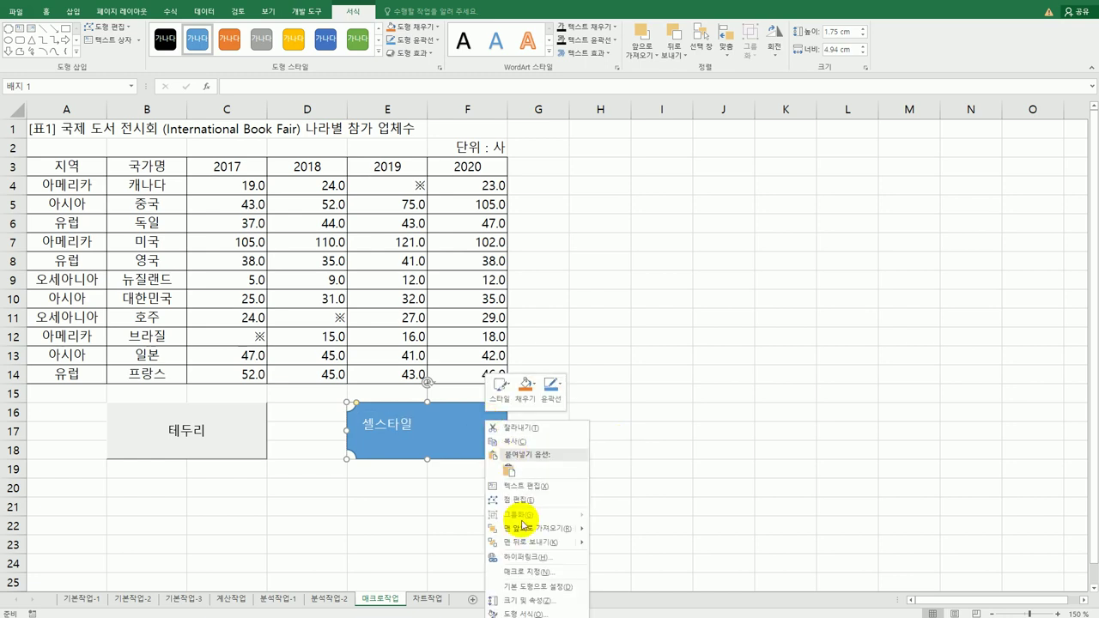
pyautogui.click(527, 571)
pyautogui.moveTo(573, 388); pyautogui.dragTo(738, 267)
pyautogui.write('셀스타일')
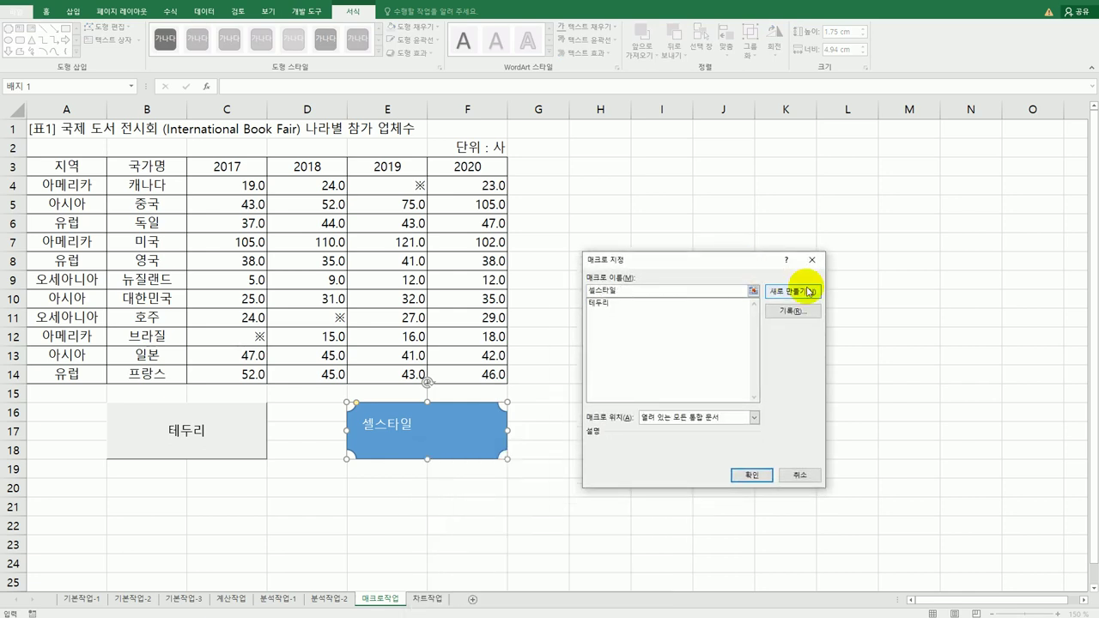
pyautogui.click(788, 309)
pyautogui.moveTo(726, 289); pyautogui.dragTo(724, 228)
pyautogui.click(725, 392)
# - Record applying the 강조색6 cell style to the header range A3:F3, and stop the macro recording
pyautogui.moveTo(73, 169); pyautogui.dragTo(466, 169)
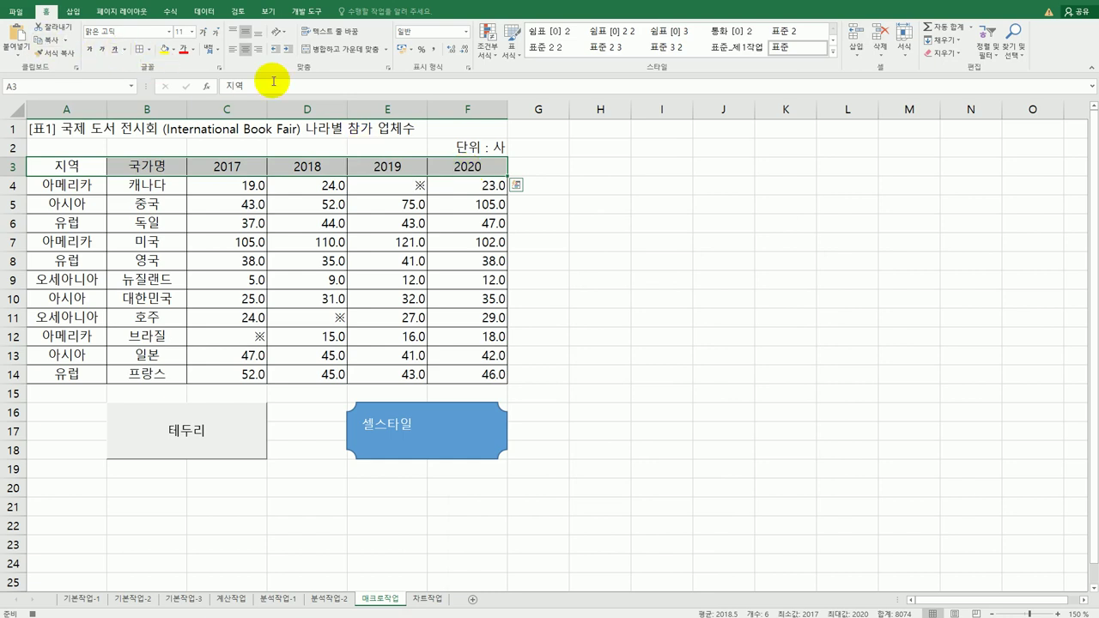
pyautogui.click(833, 55)
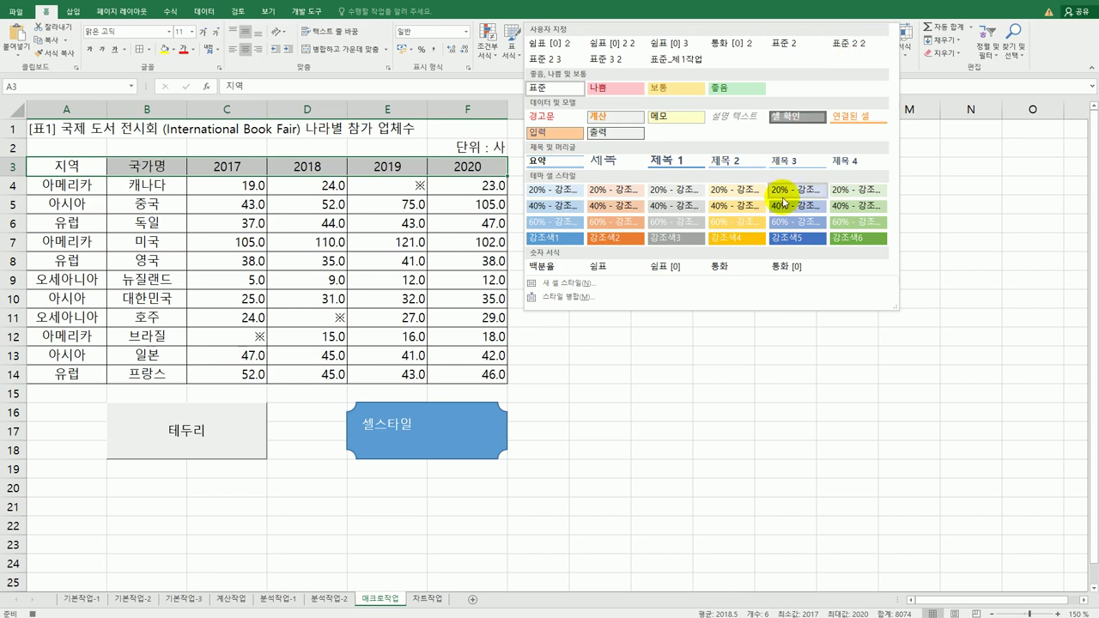
pyautogui.click(848, 237)
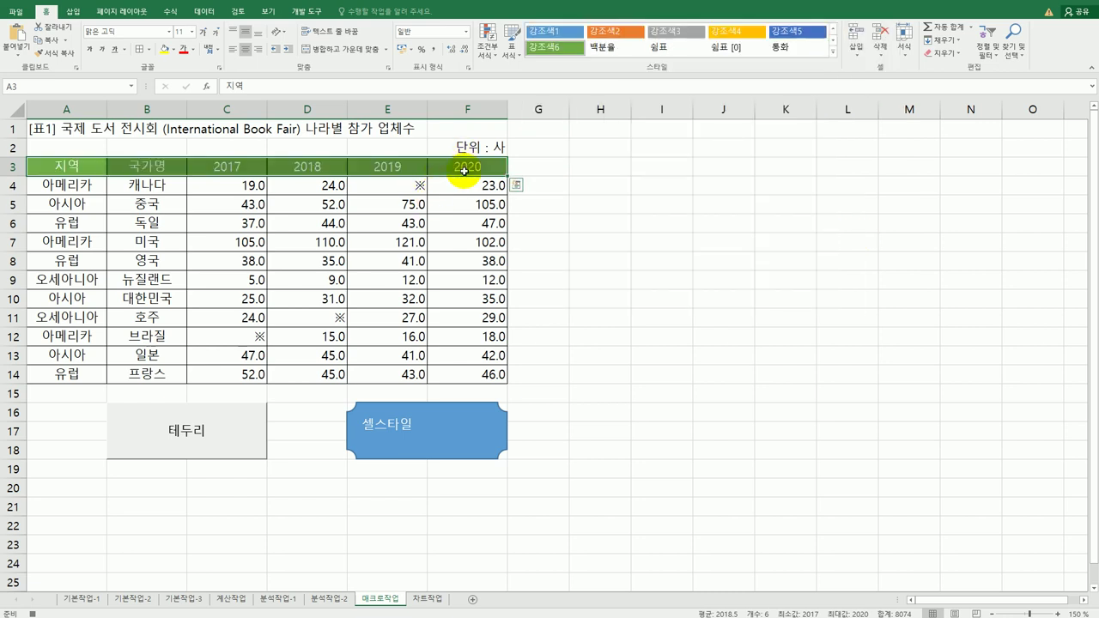
pyautogui.click(464, 171)
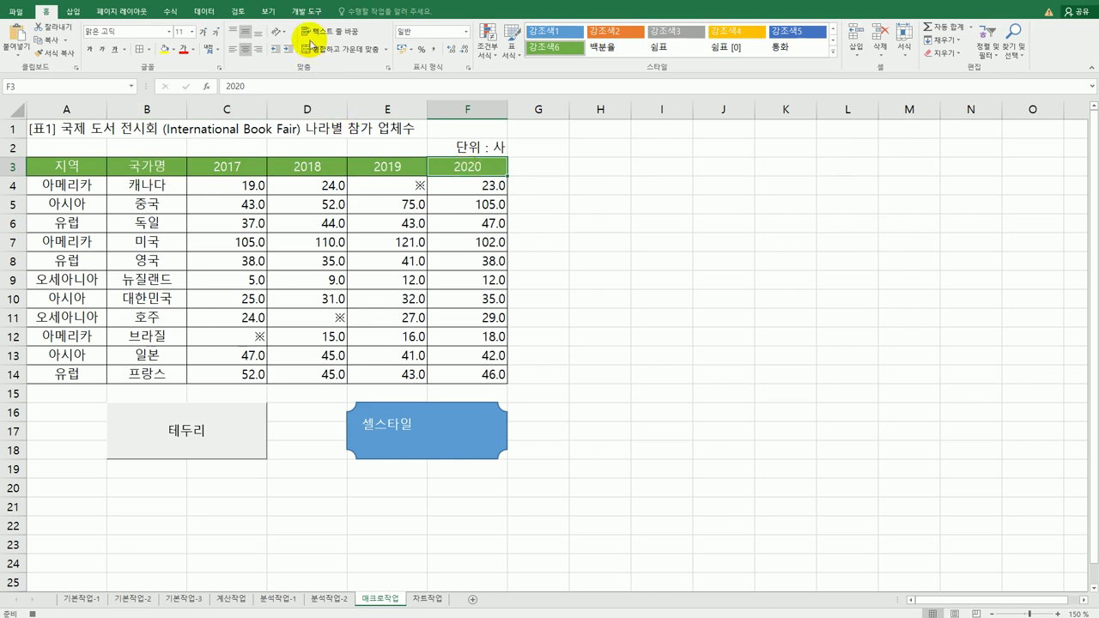
pyautogui.click(307, 11)
pyautogui.click(70, 27)
pyautogui.click(723, 392)
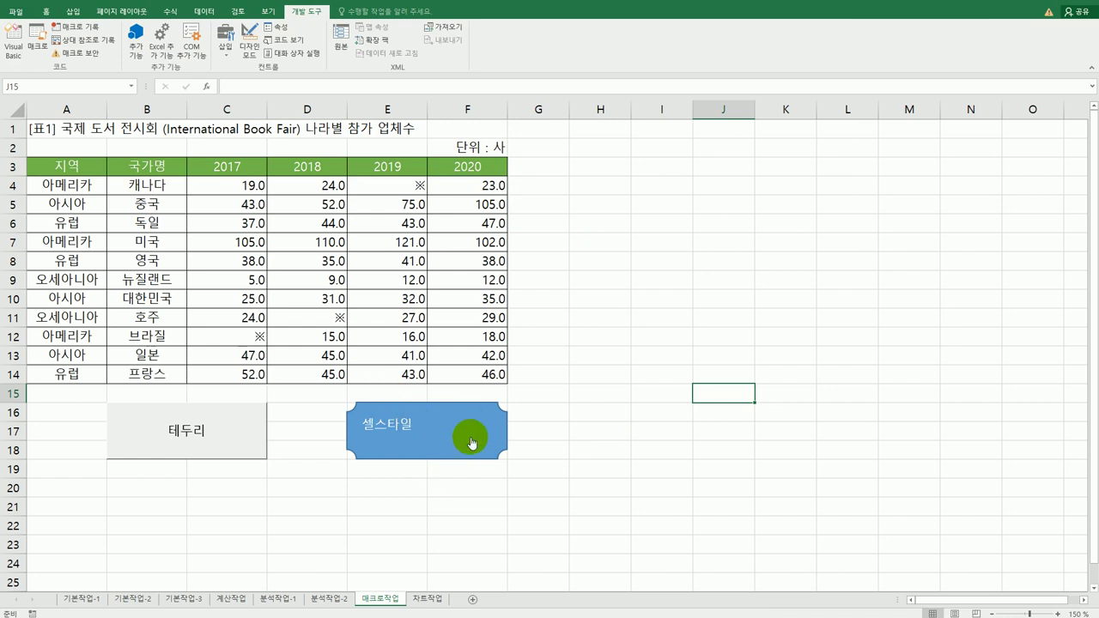
# - Remove all borders from A3:F14 and run the 테두리 macro with its button to test it
pyautogui.moveTo(79, 169); pyautogui.dragTo(459, 374)
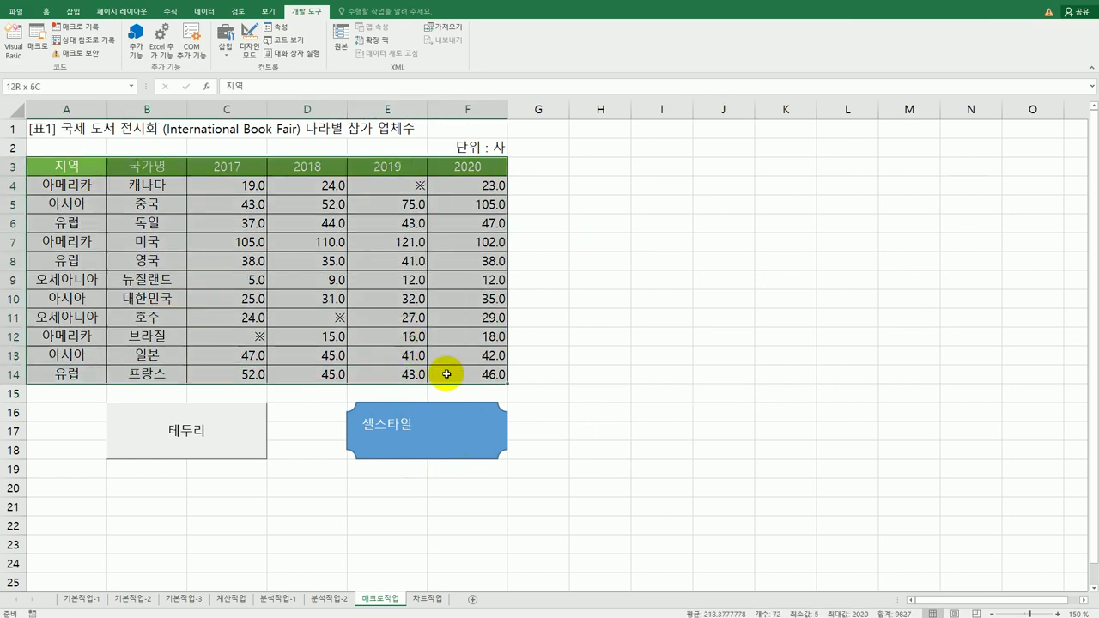
pyautogui.click(45, 12)
pyautogui.click(148, 52)
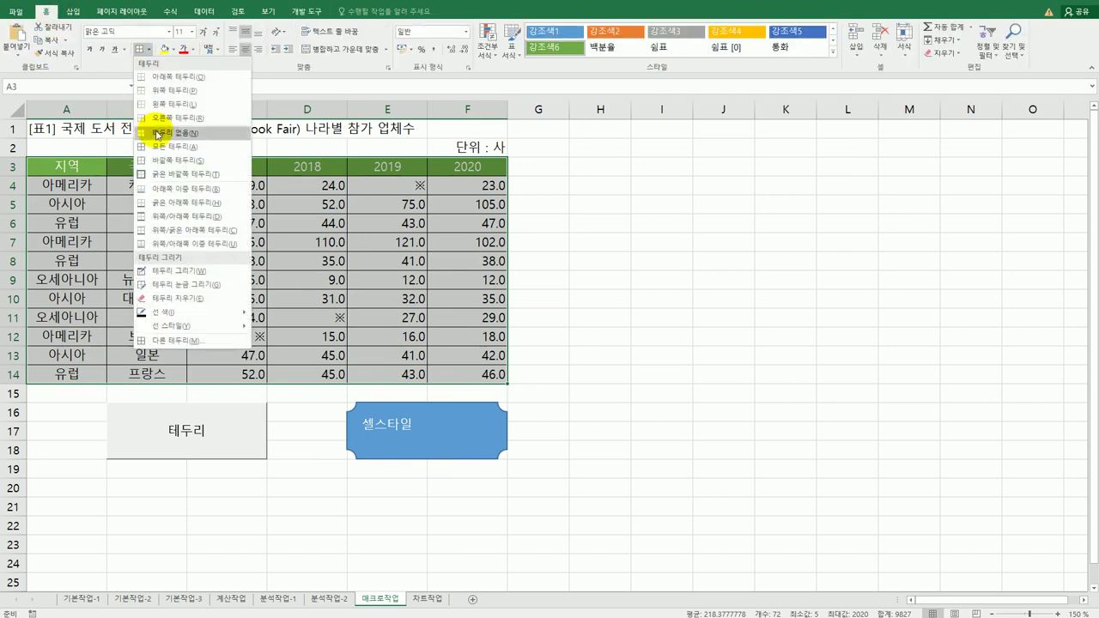
pyautogui.click(151, 137)
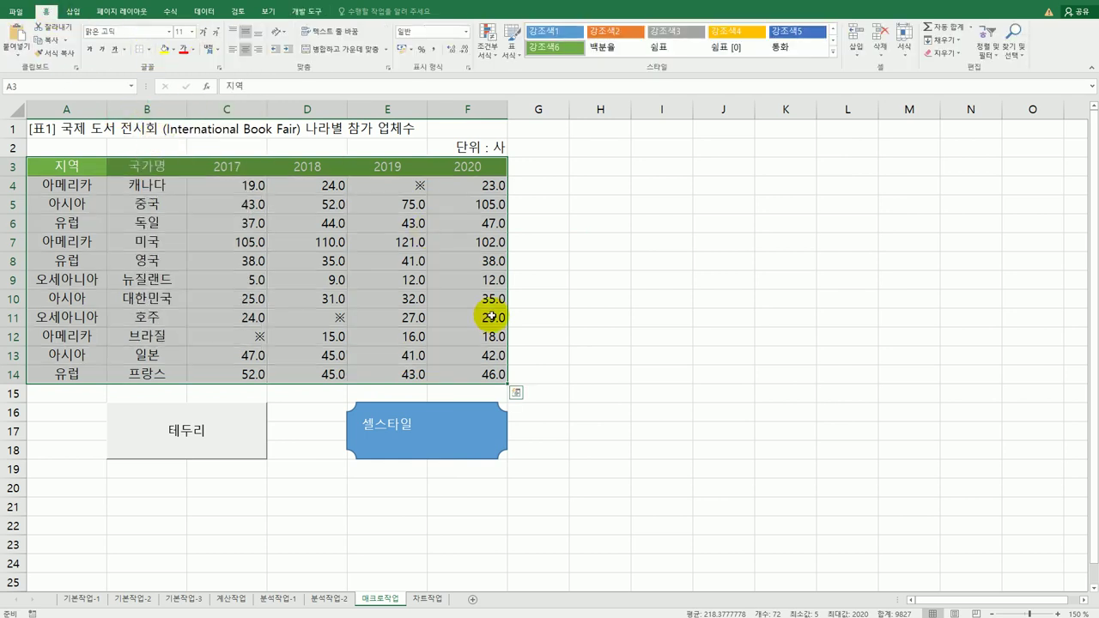
pyautogui.moveTo(86, 168); pyautogui.dragTo(467, 167)
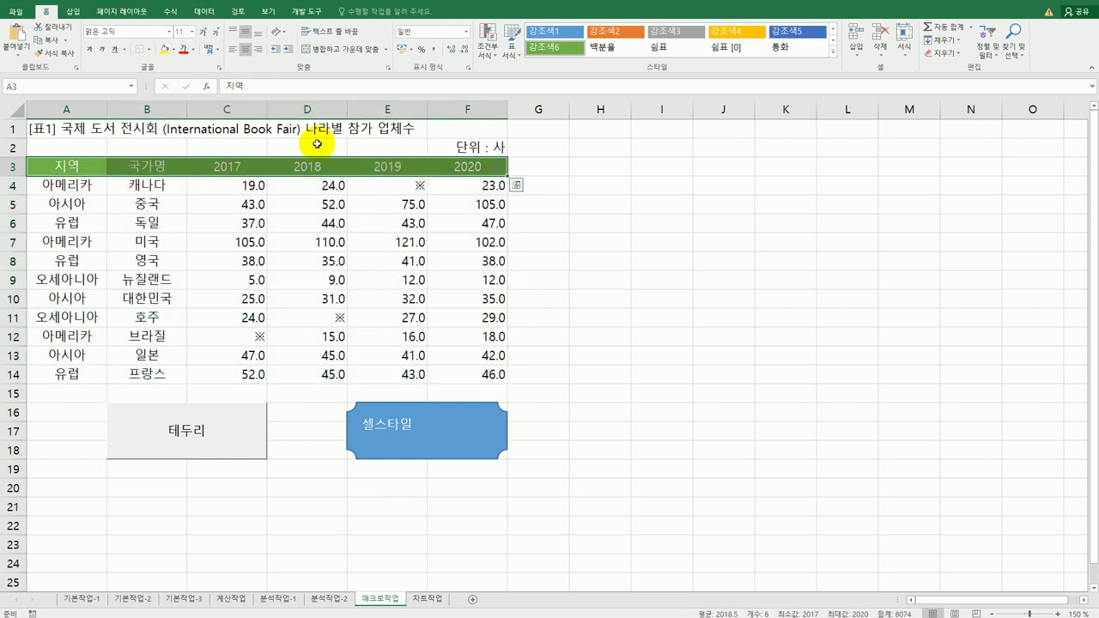
pyautogui.click(644, 369)
pyautogui.click(214, 440)
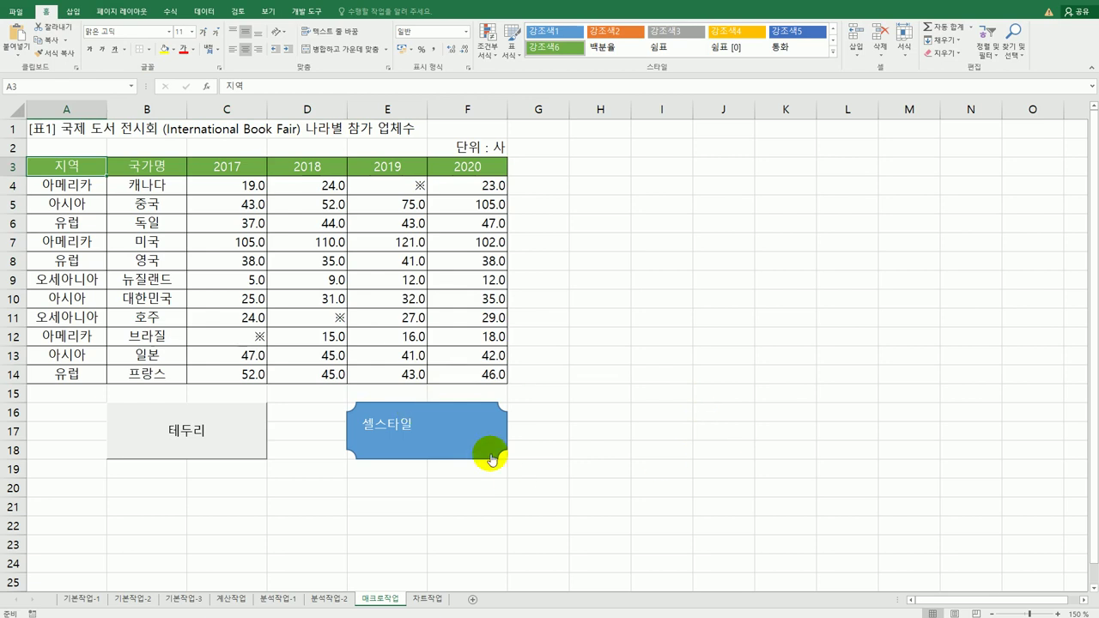
# - Switch to the 차트작업 sheet and read the exam's chart modification instructions and sample figure
pyautogui.click(426, 598)
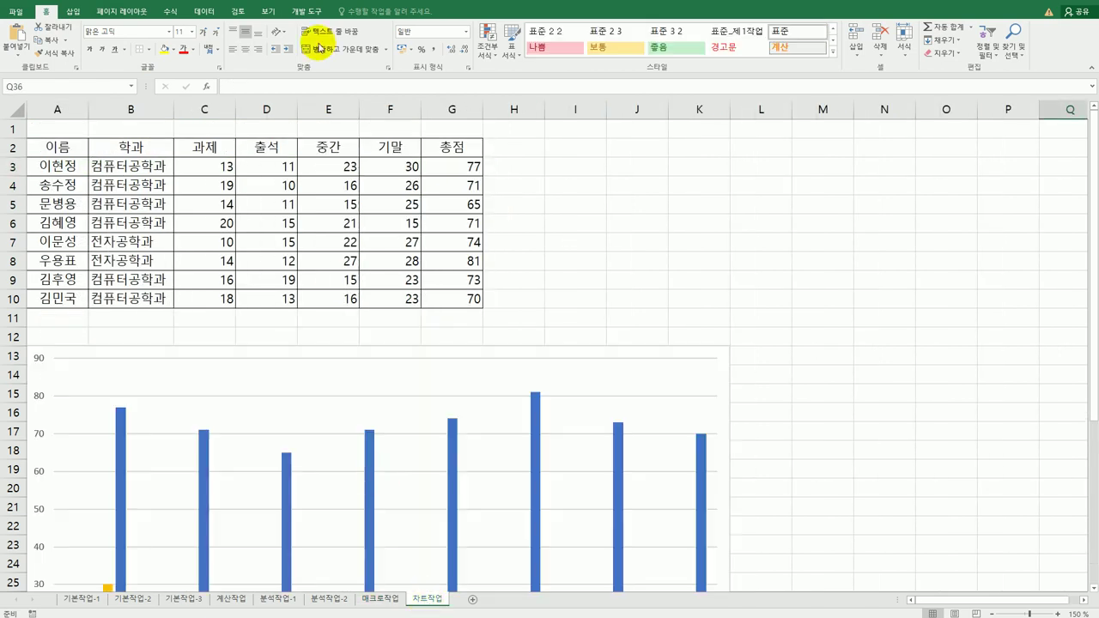
pyautogui.hotkey('alt', 'Tab')
pyautogui.scroll(-5, 502, 445)
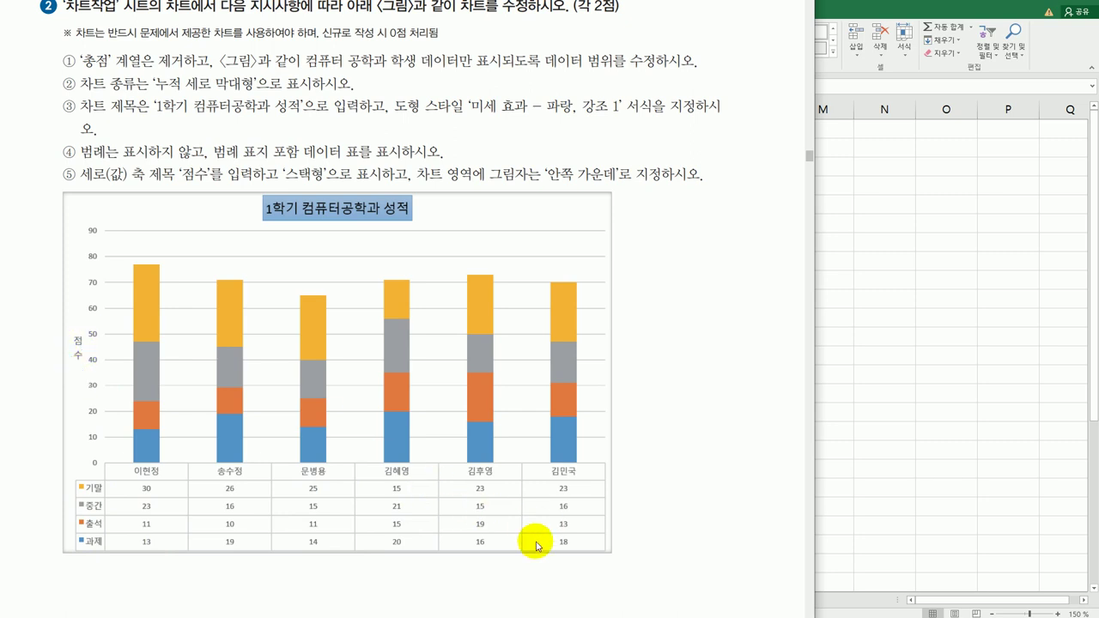
pyautogui.click(910, 410)
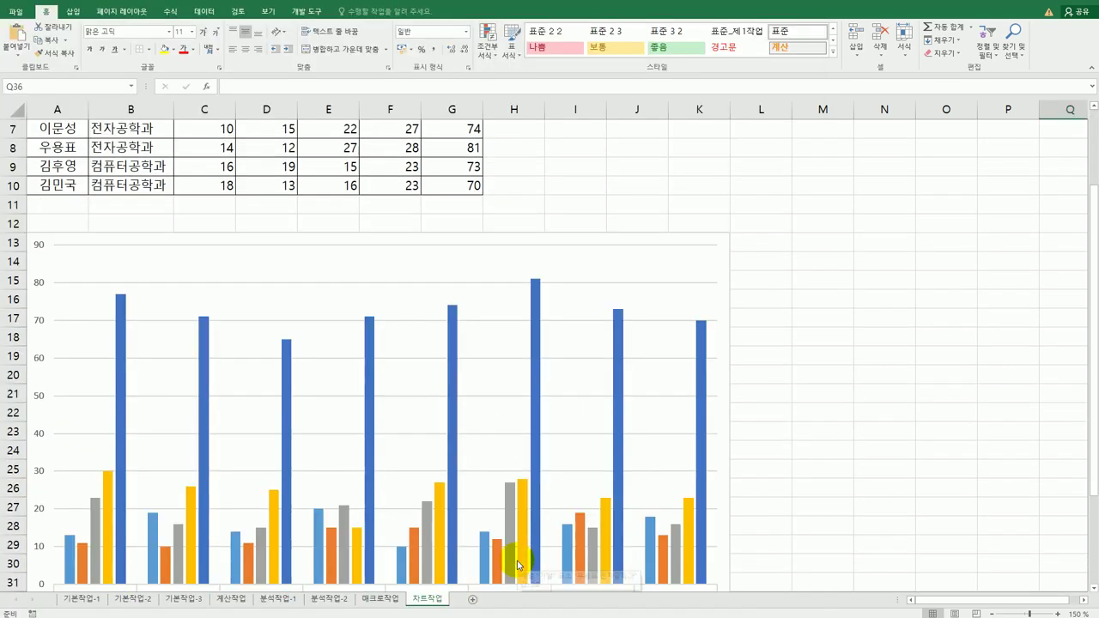
# - Delete the 총점 series from the chart on the 차트작업 sheet
pyautogui.scroll(-1, 518, 564)
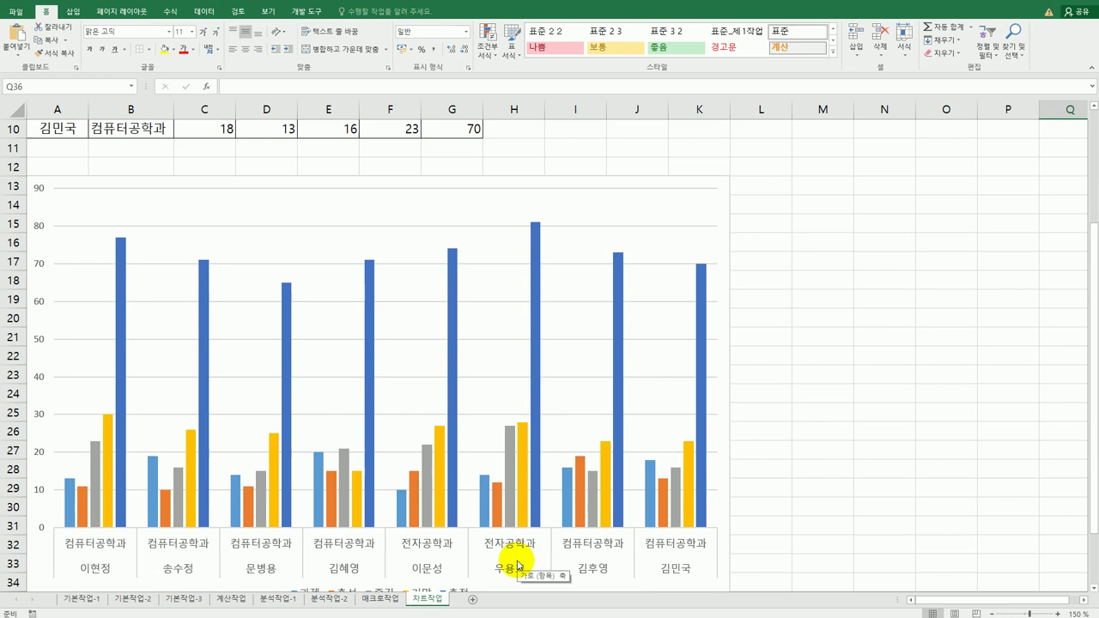
pyautogui.scroll(-1, 518, 564)
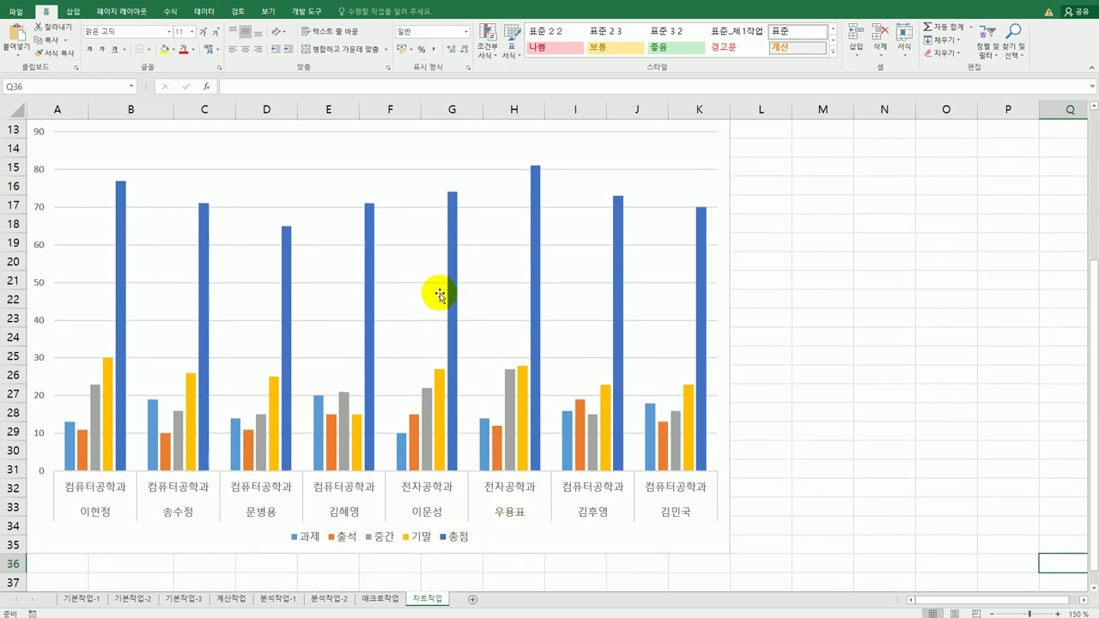
pyautogui.click(452, 267)
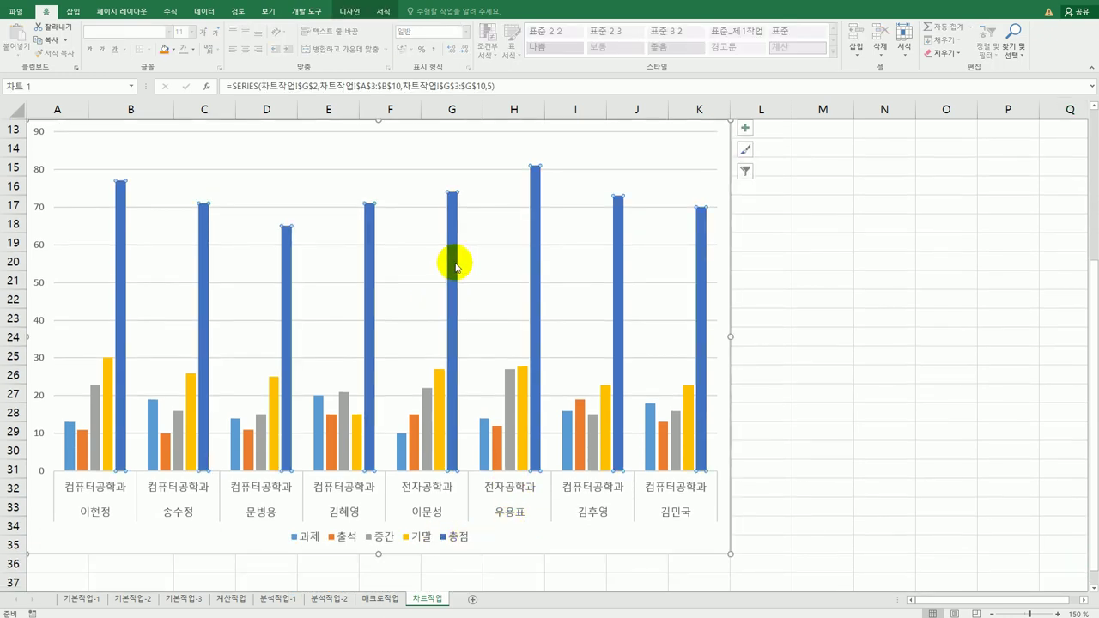
pyautogui.rightClick(455, 267)
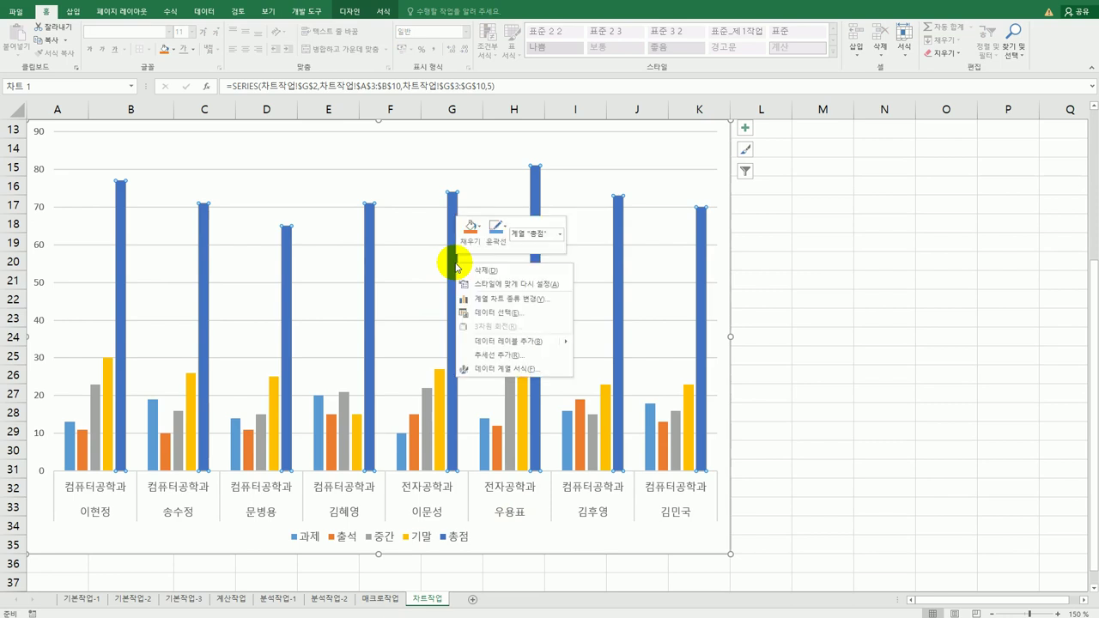
pyautogui.click(470, 271)
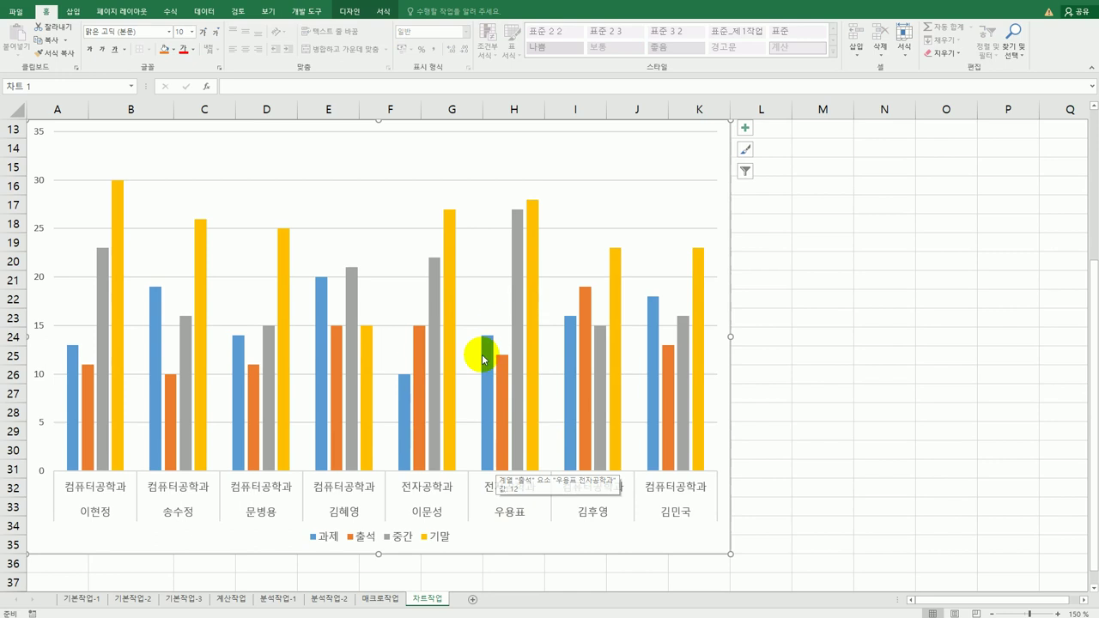
# - Redefine the chart's data range to A2:A6, A9:A10, C2:F6 and C9:F10, covering only the 컴퓨터공학과 students
pyautogui.rightClick(507, 172)
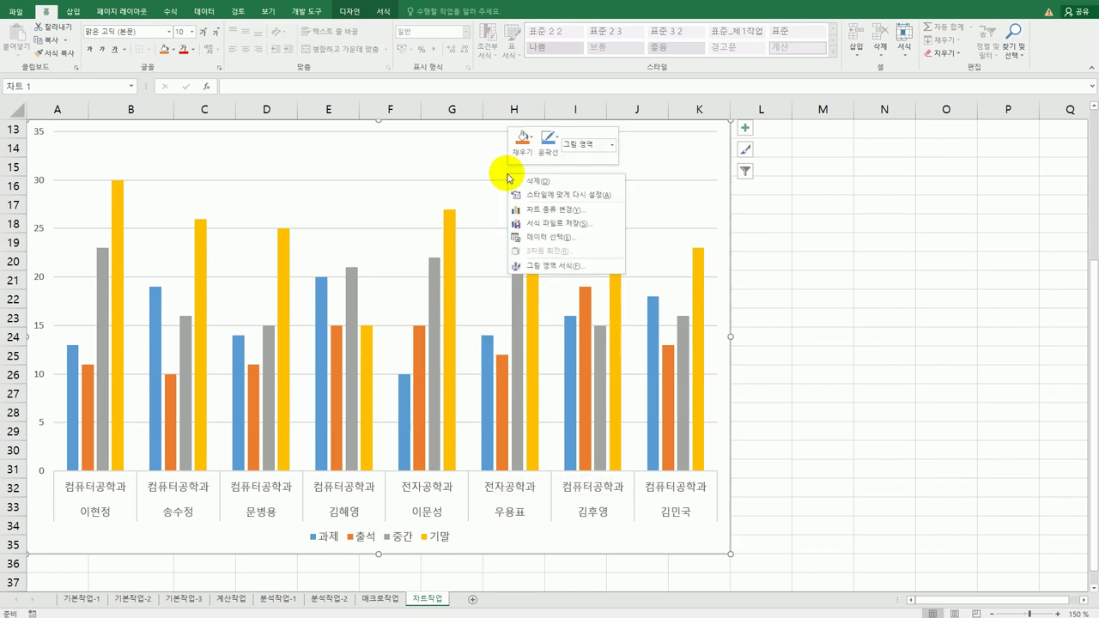
pyautogui.click(558, 245)
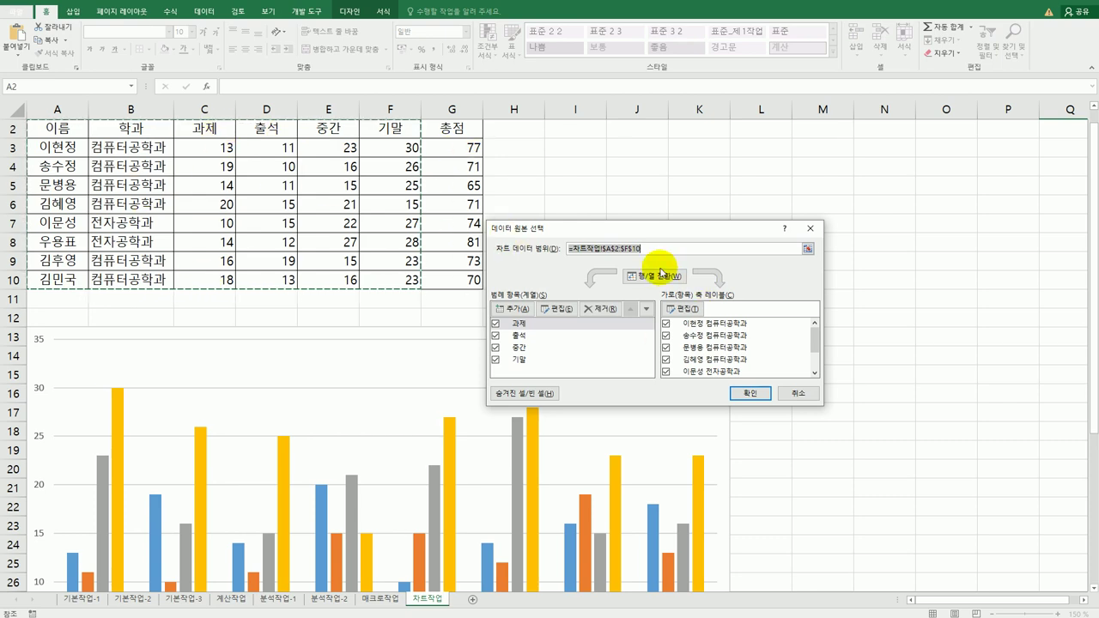
pyautogui.press('Delete')
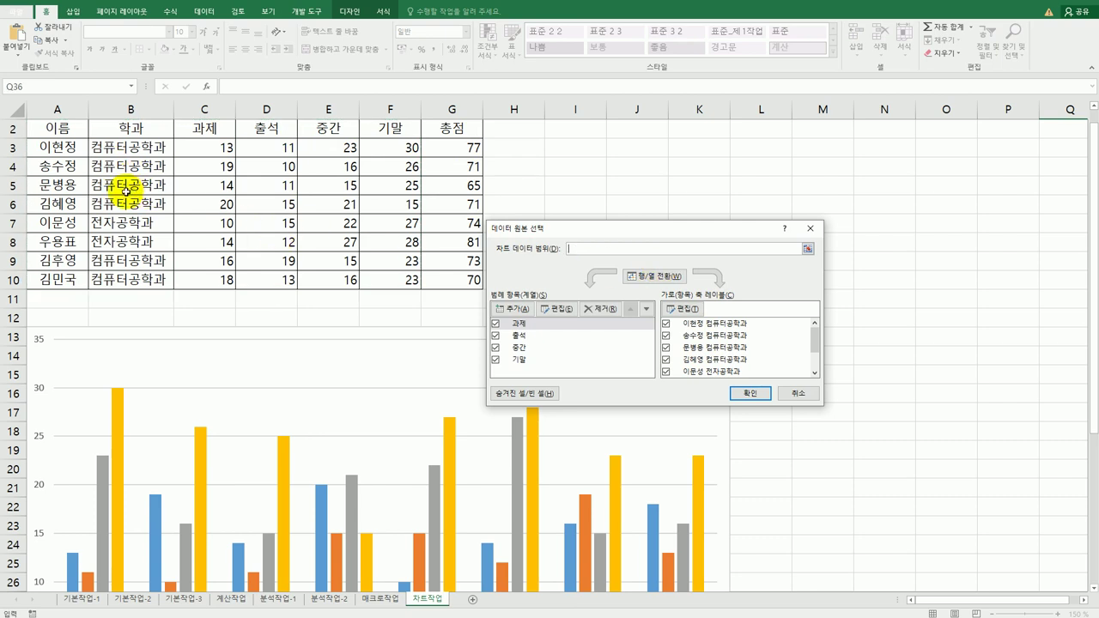
pyautogui.click(74, 129)
pyautogui.moveTo(236, 130); pyautogui.dragTo(386, 129)
pyautogui.moveTo(71, 148); pyautogui.dragTo(71, 203)
pyautogui.moveTo(217, 148); pyautogui.dragTo(385, 204)
pyautogui.moveTo(67, 259); pyautogui.dragTo(65, 288)
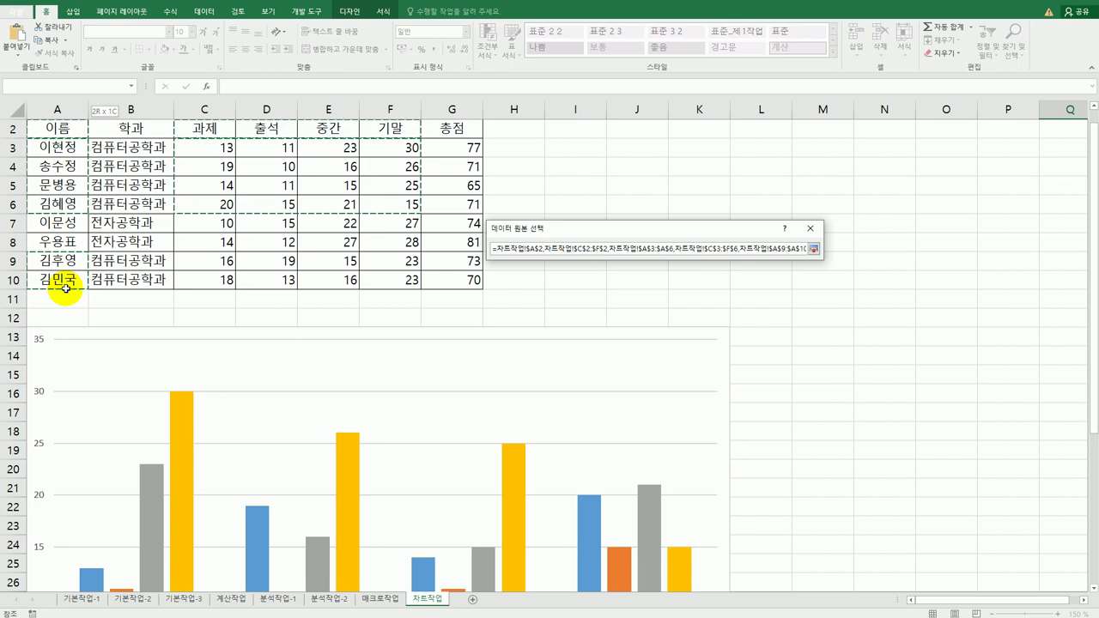
pyautogui.moveTo(213, 260); pyautogui.dragTo(382, 281)
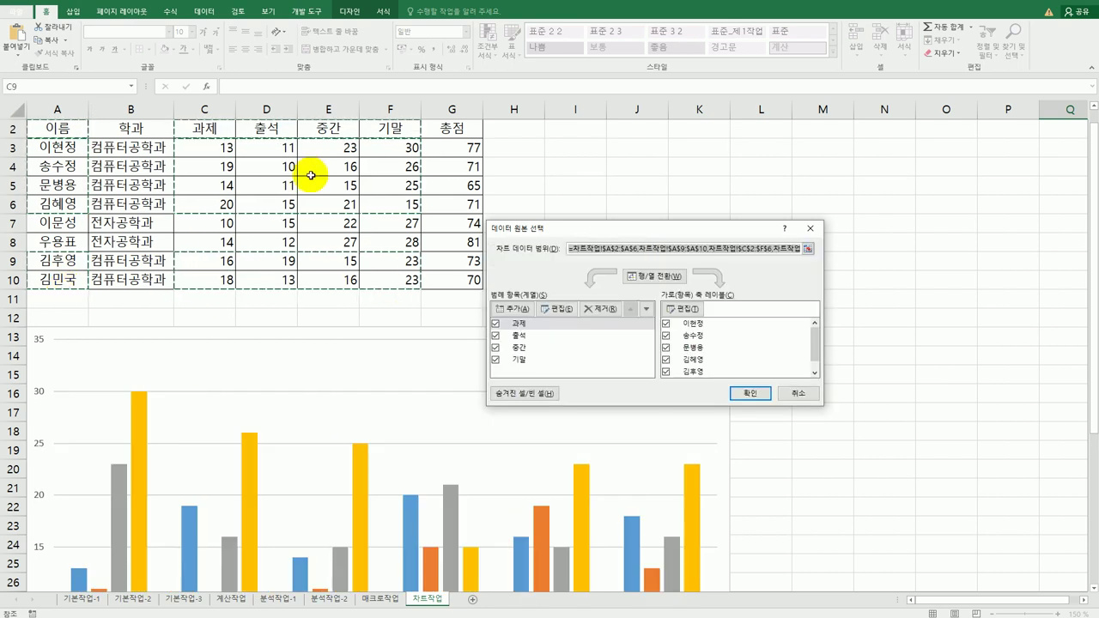
pyautogui.click(745, 395)
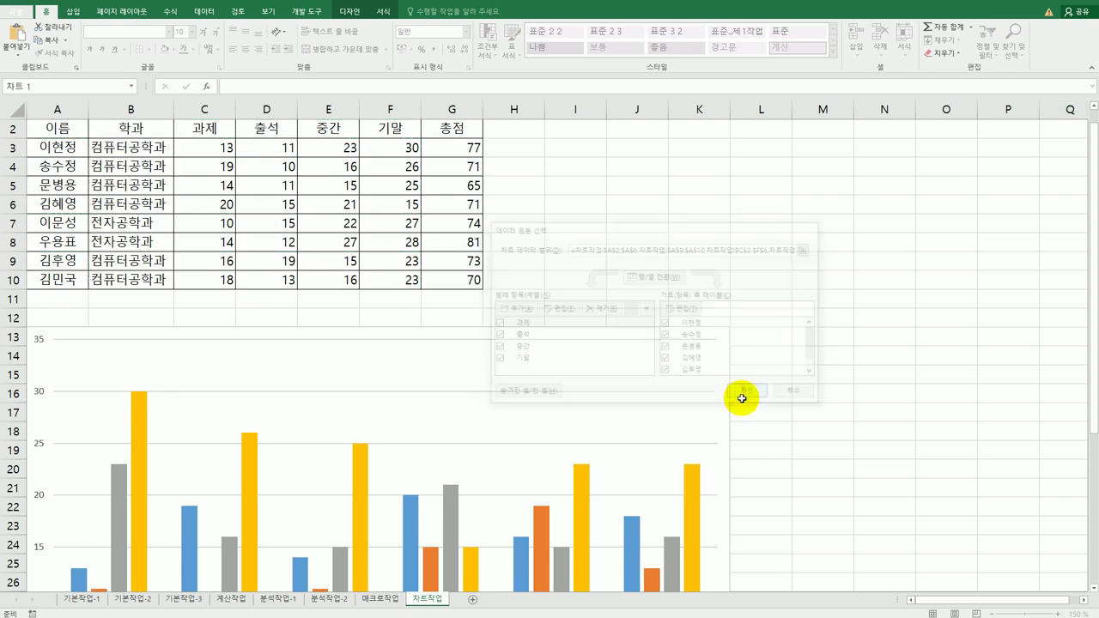
# - Change the chart type to 누적 세로 막대형
pyautogui.scroll(-2, 802, 446)
pyautogui.scroll(-2, 803, 447)
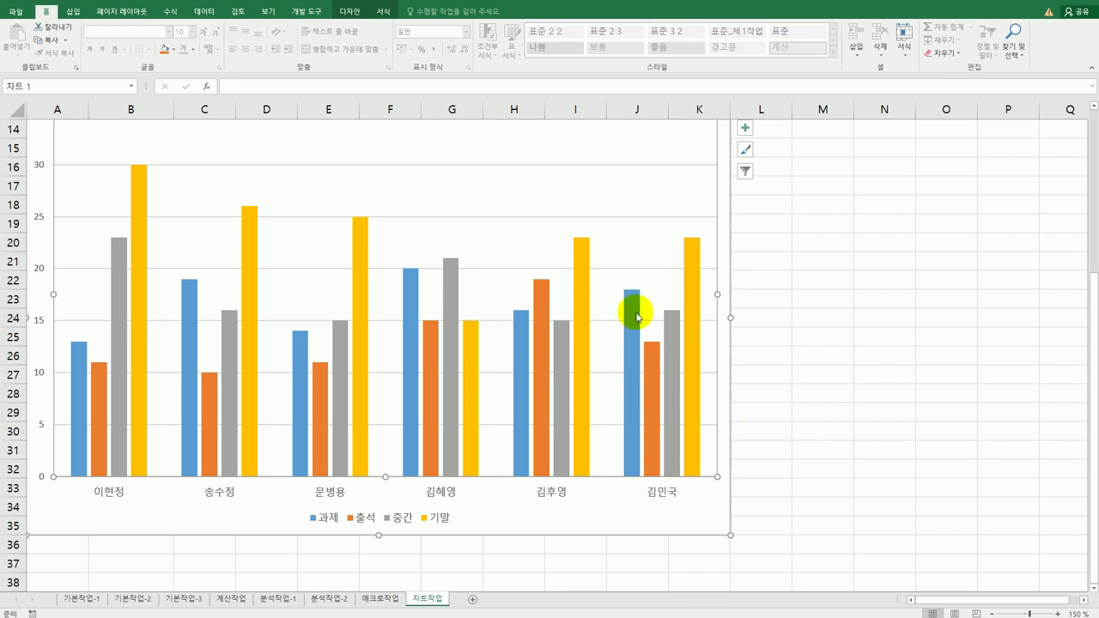
pyautogui.rightClick(495, 197)
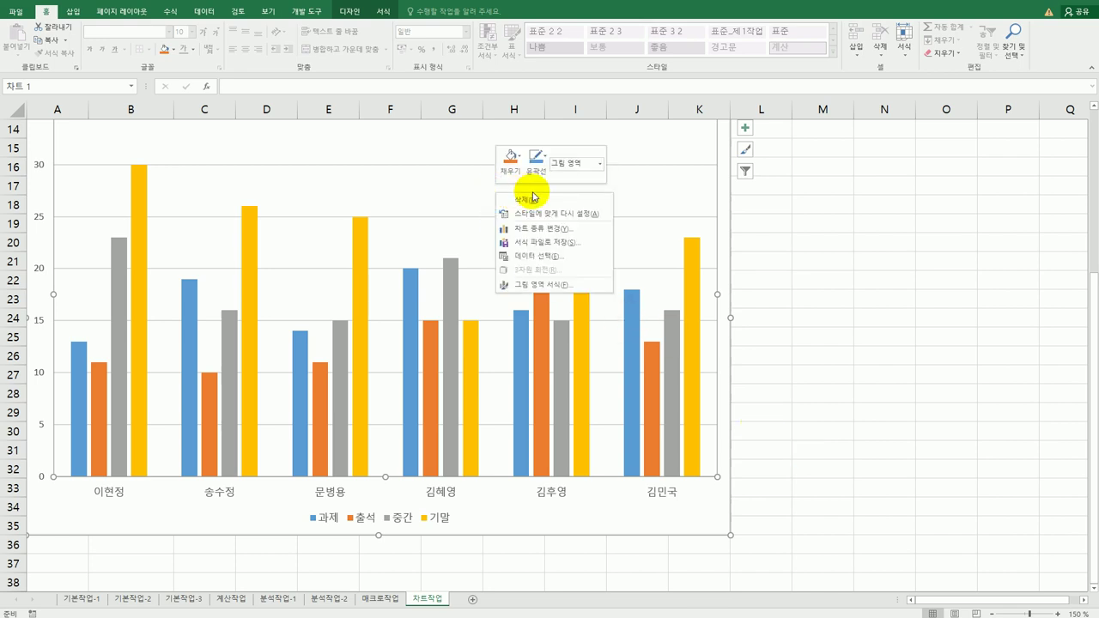
pyautogui.click(549, 228)
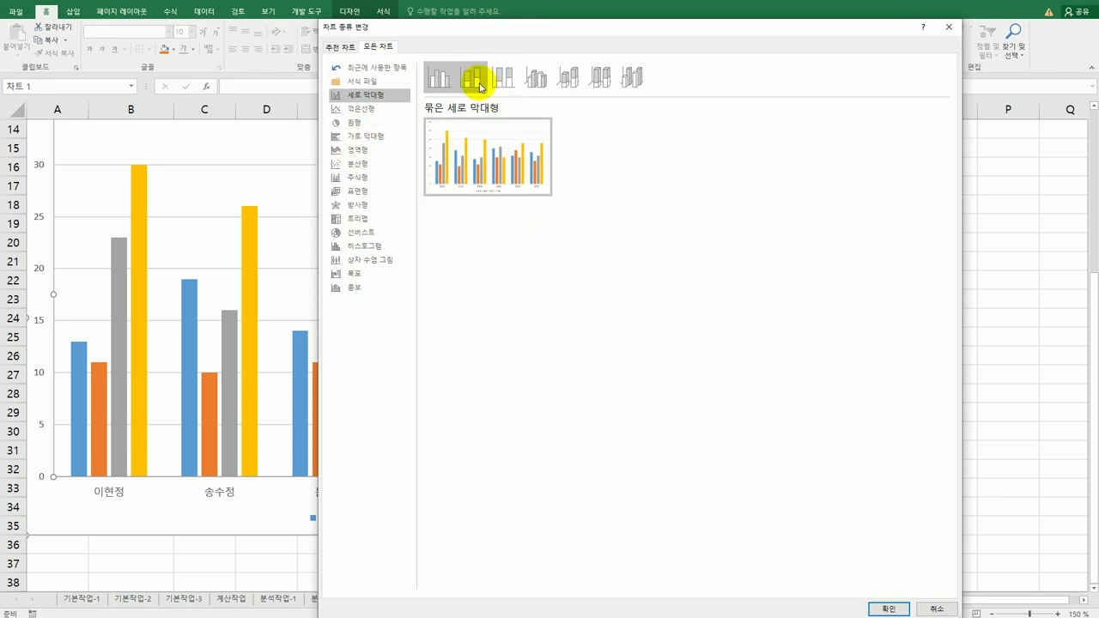
pyautogui.click(472, 77)
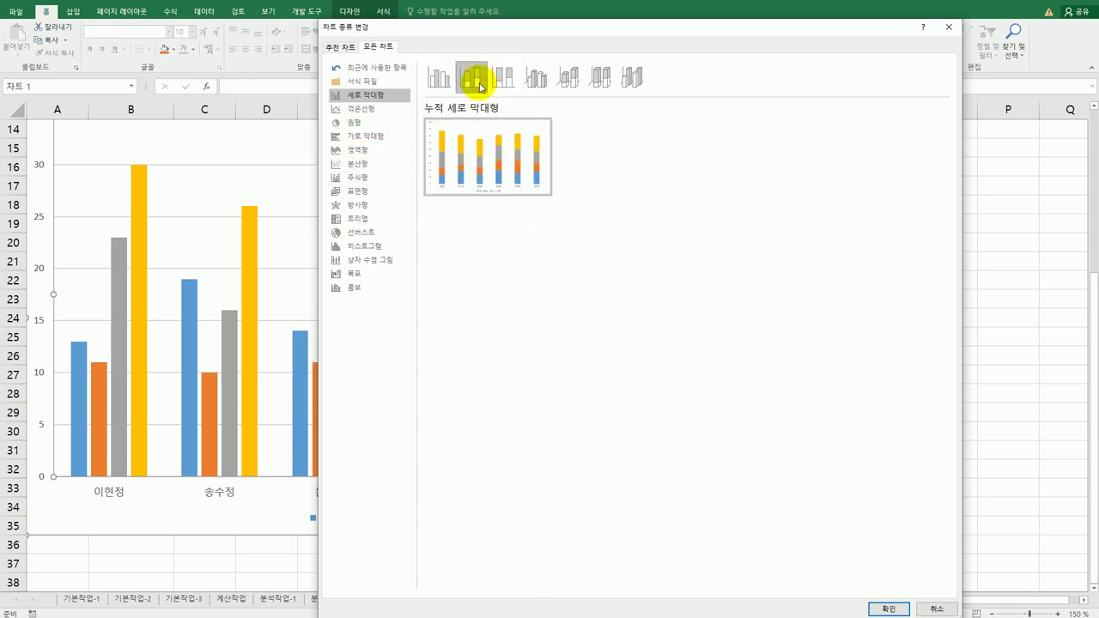
pyautogui.click(885, 605)
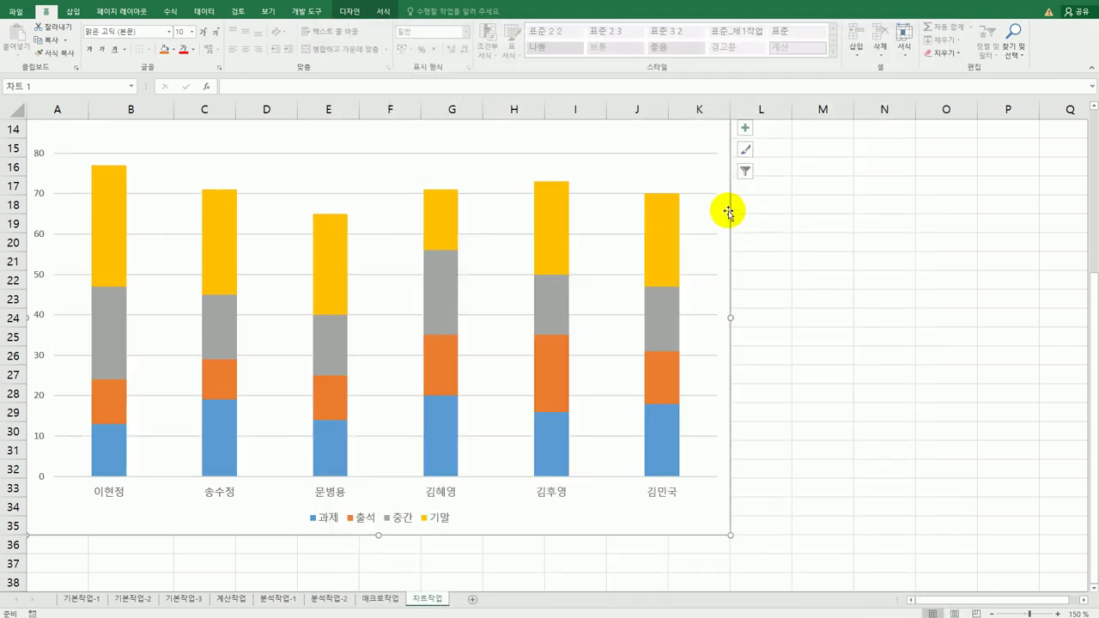
# - Add a chart title and enter 1학기 컴퓨터공학과 성적 as its text
pyautogui.click(743, 128)
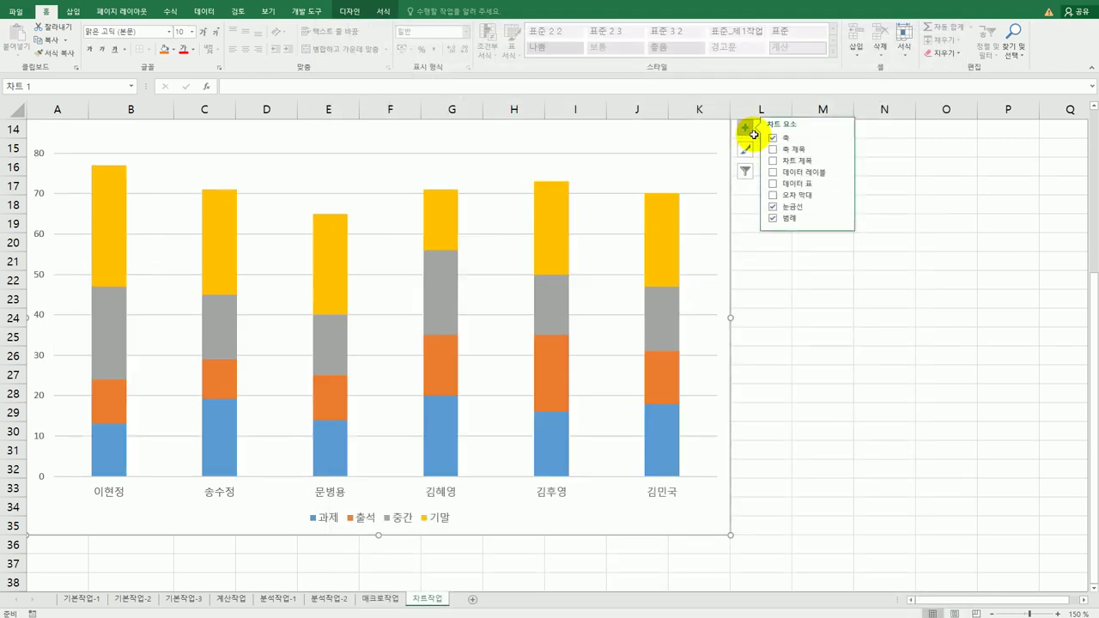
pyautogui.click(782, 161)
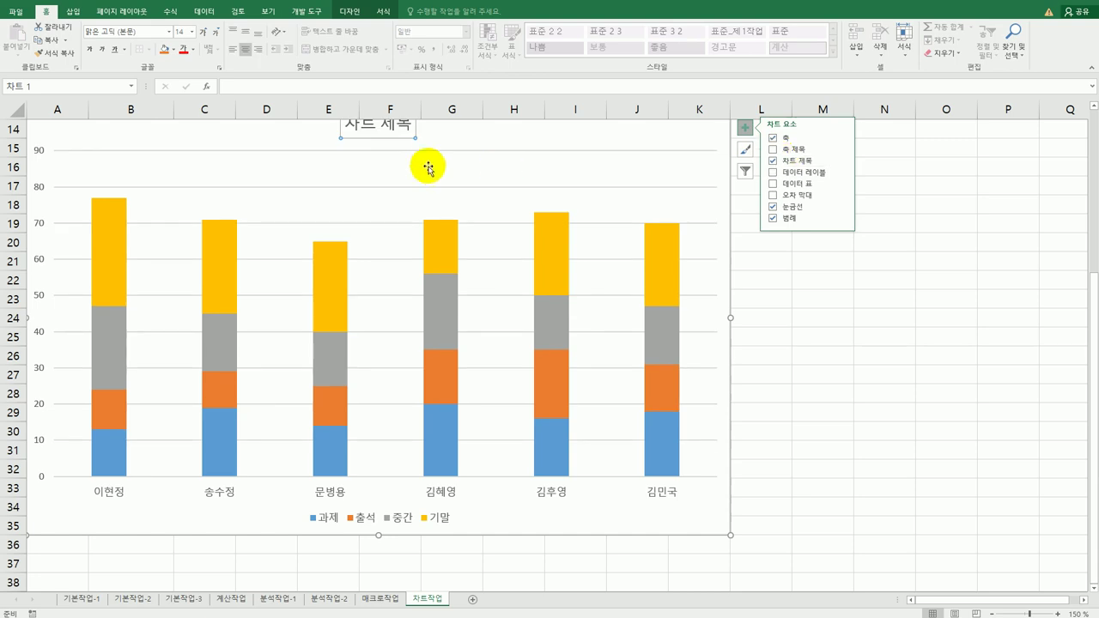
pyautogui.scroll(1, 423, 163)
pyautogui.click(360, 180)
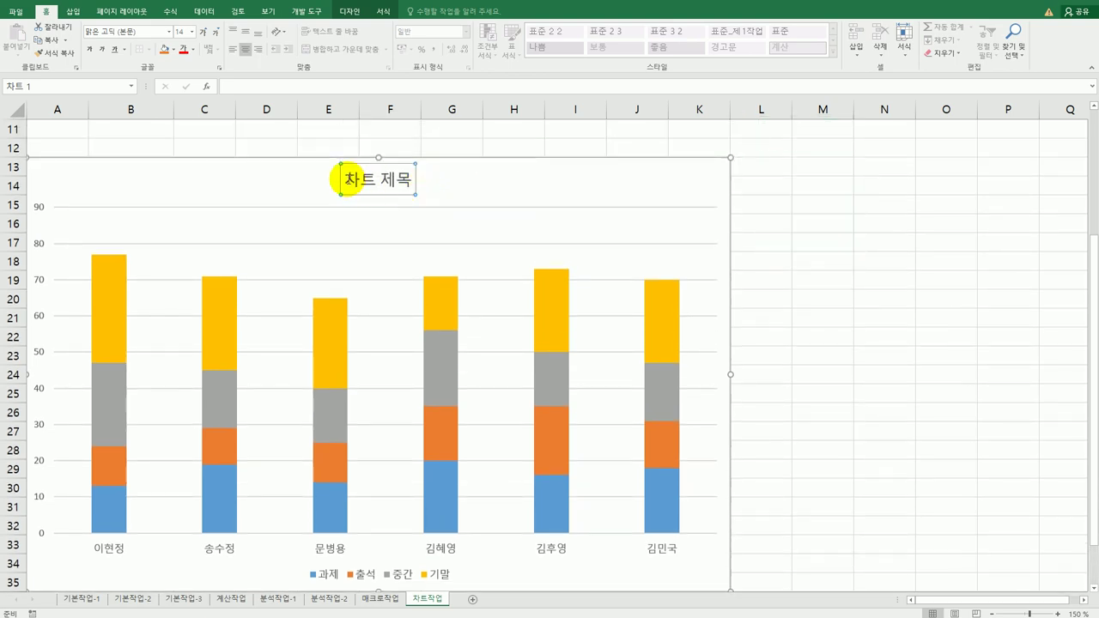
pyautogui.moveTo(344, 179); pyautogui.dragTo(434, 178)
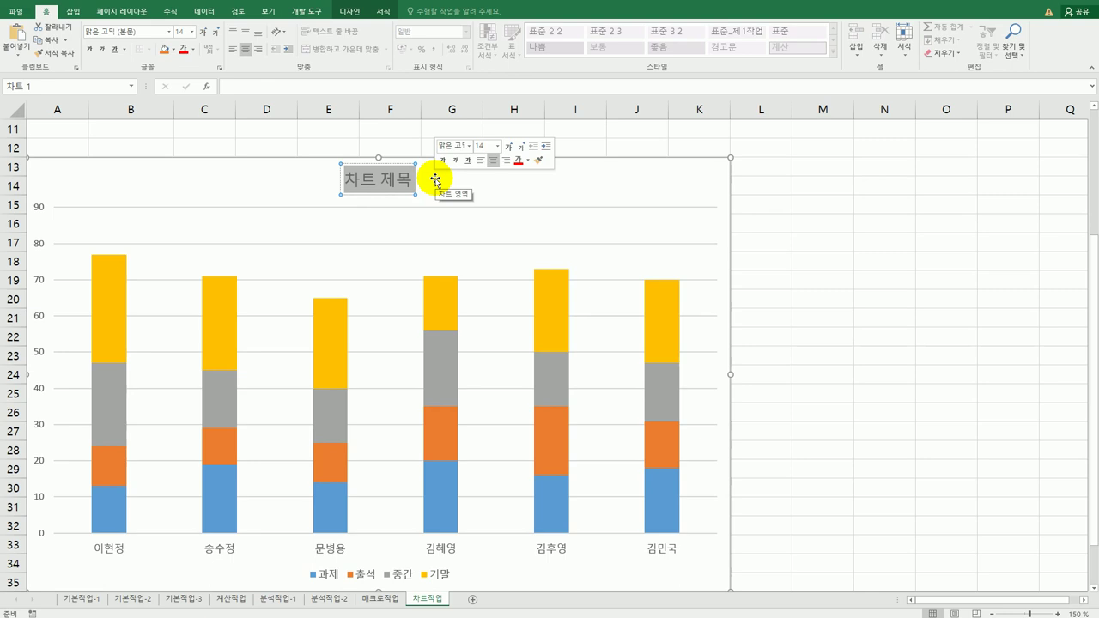
pyautogui.write('1학ㄱ')
pyautogui.write('기 컴퓨터')
pyautogui.write('공학과 성ㅈ')
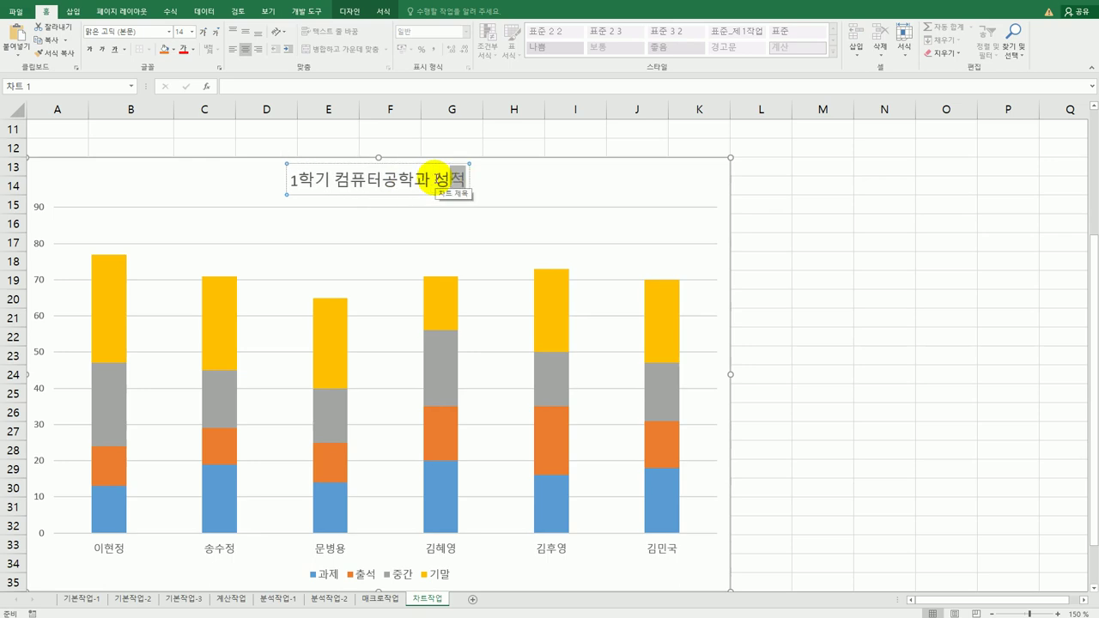
# - Apply the shape style 미세 효과 - 파랑, 강조 1 to the chart title
pyautogui.click(396, 165)
pyautogui.click(384, 11)
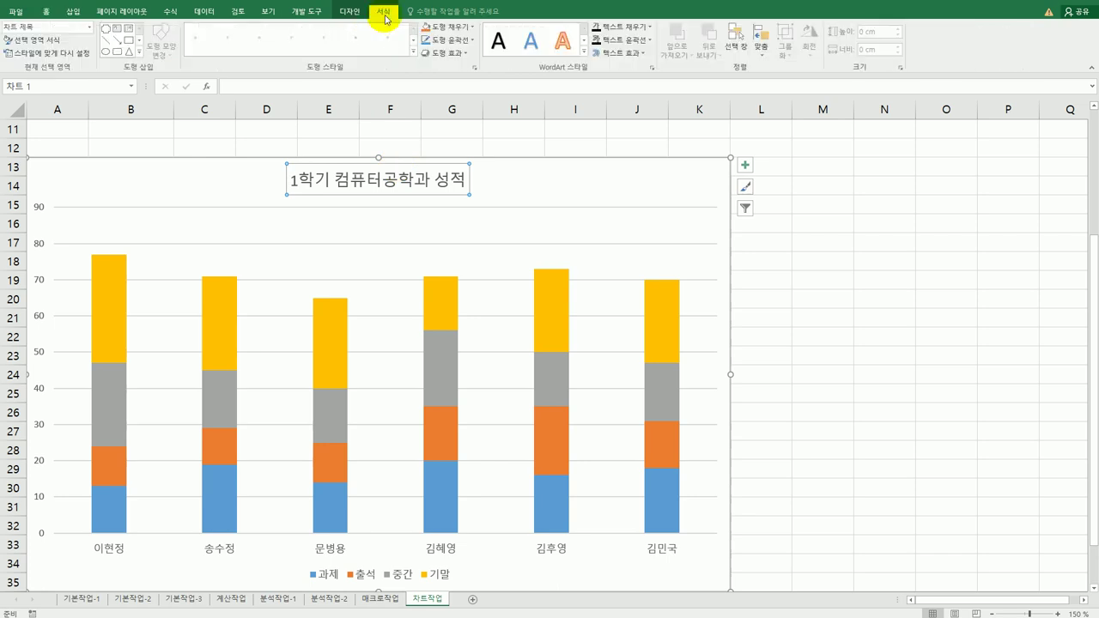
pyautogui.click(413, 53)
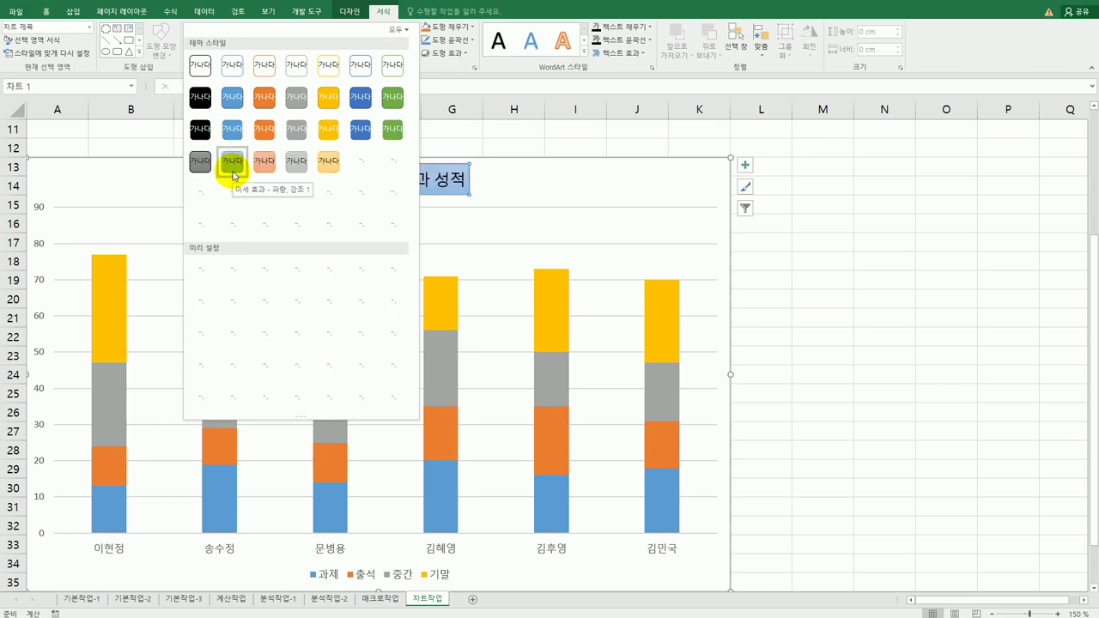
pyautogui.click(232, 174)
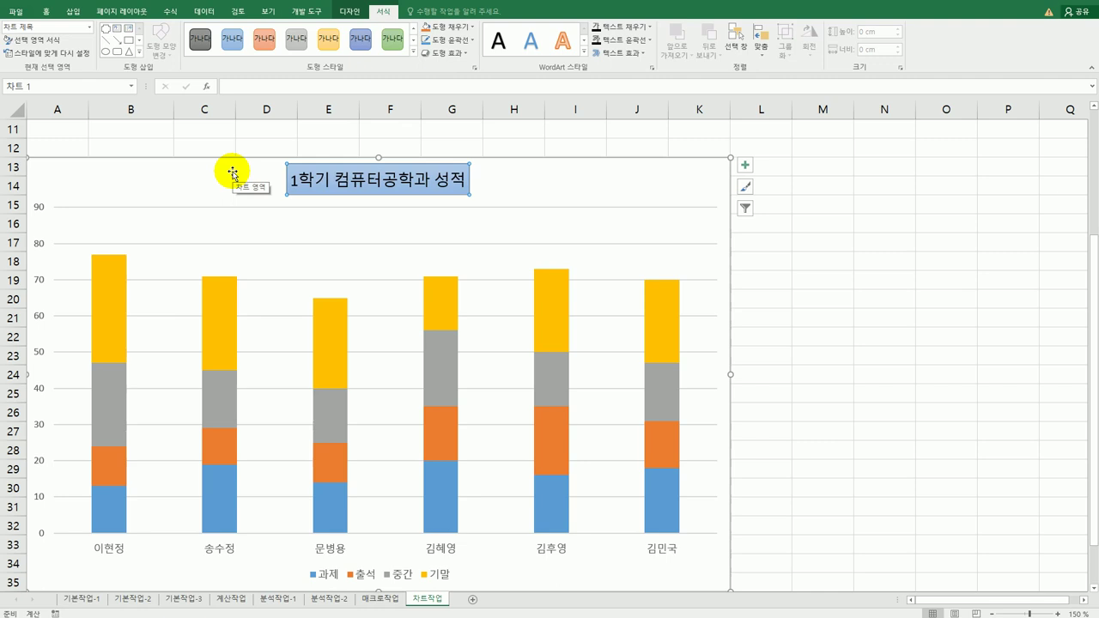
# - Hide the chart legend and show a data table with the 범례 표지 포함 option
pyautogui.click(746, 167)
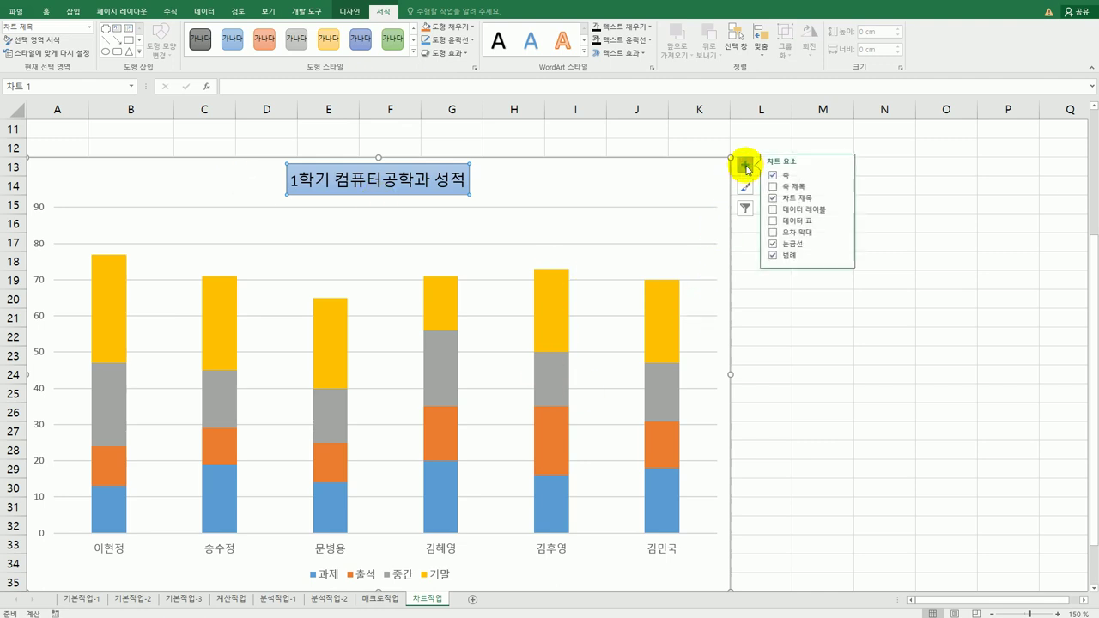
pyautogui.click(773, 254)
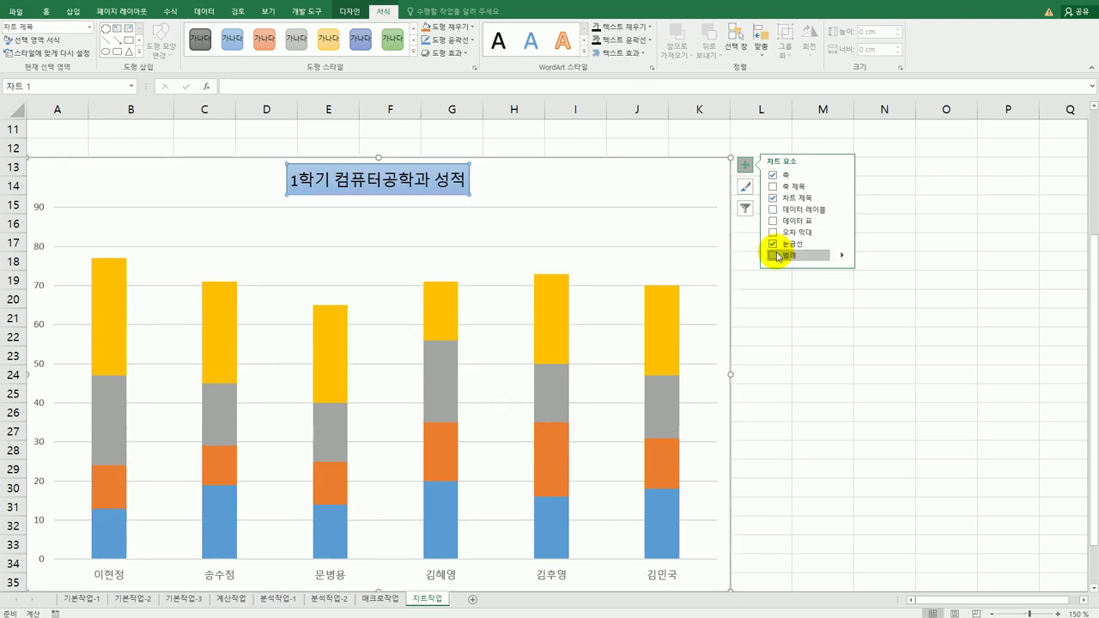
pyautogui.moveTo(841, 226)
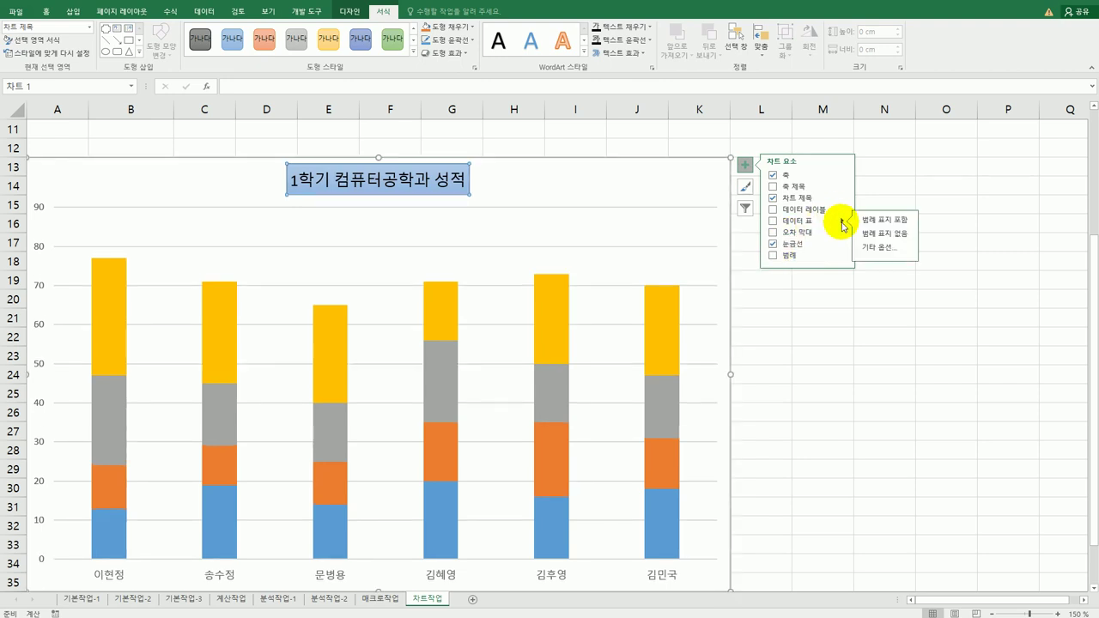
pyautogui.click(874, 225)
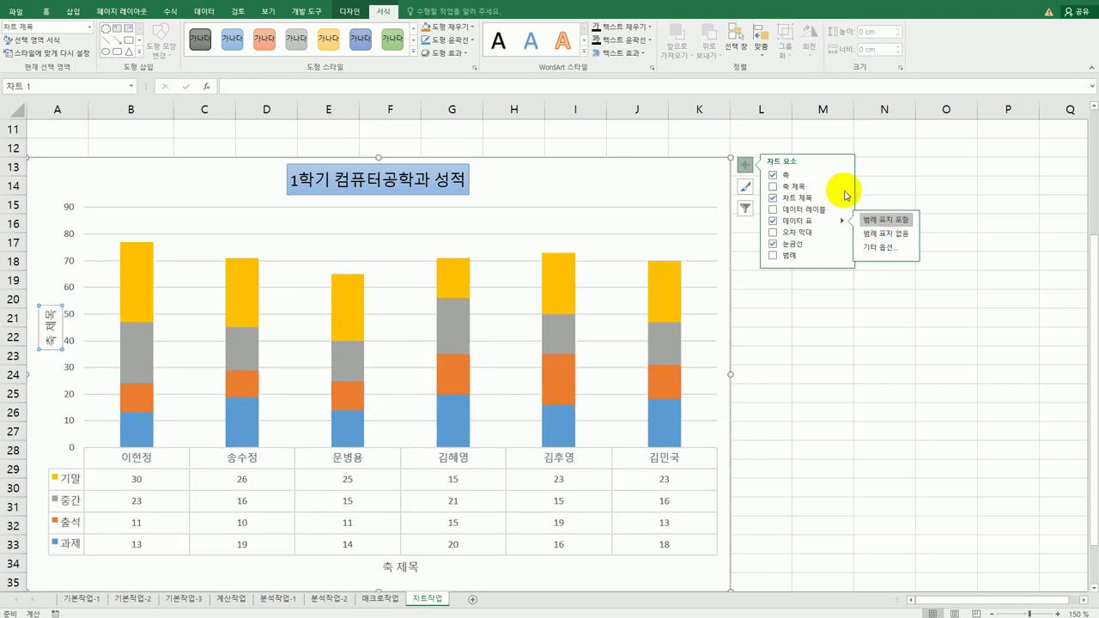
# - Add only a primary vertical axis title to the chart and set its text to 점수
pyautogui.moveTo(845, 190)
pyautogui.click(884, 195)
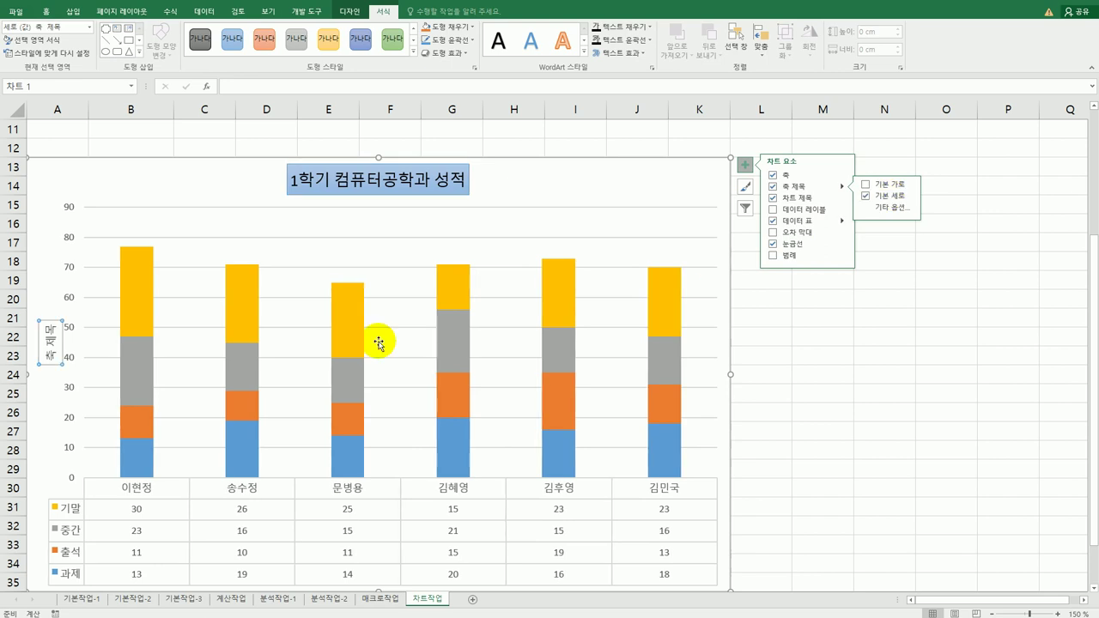
pyautogui.moveTo(49, 331); pyautogui.dragTo(51, 373)
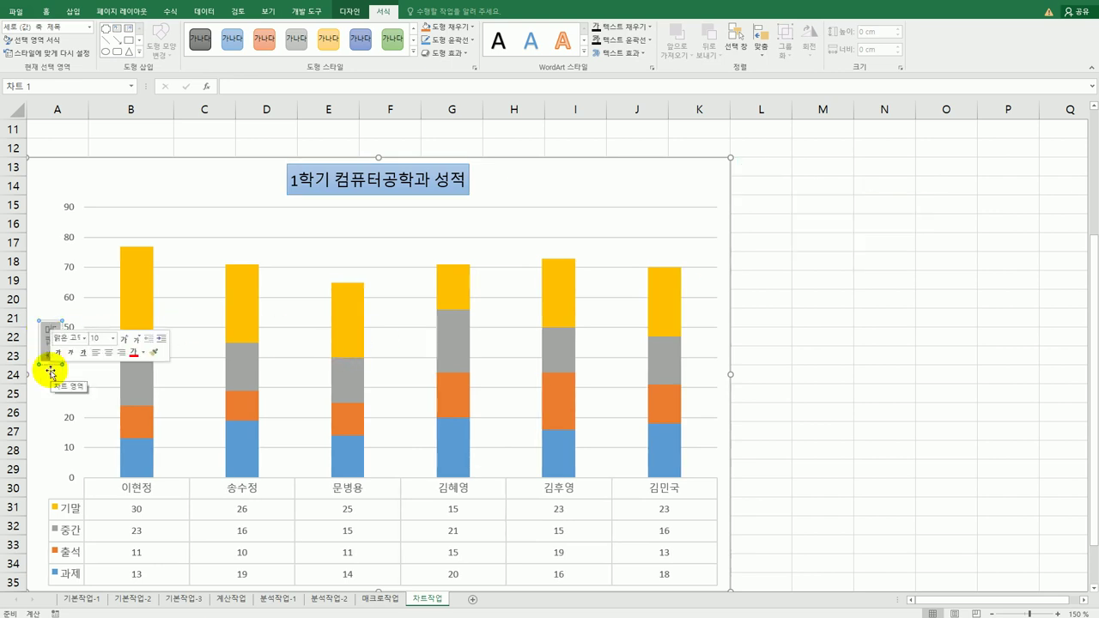
pyautogui.write('점수')
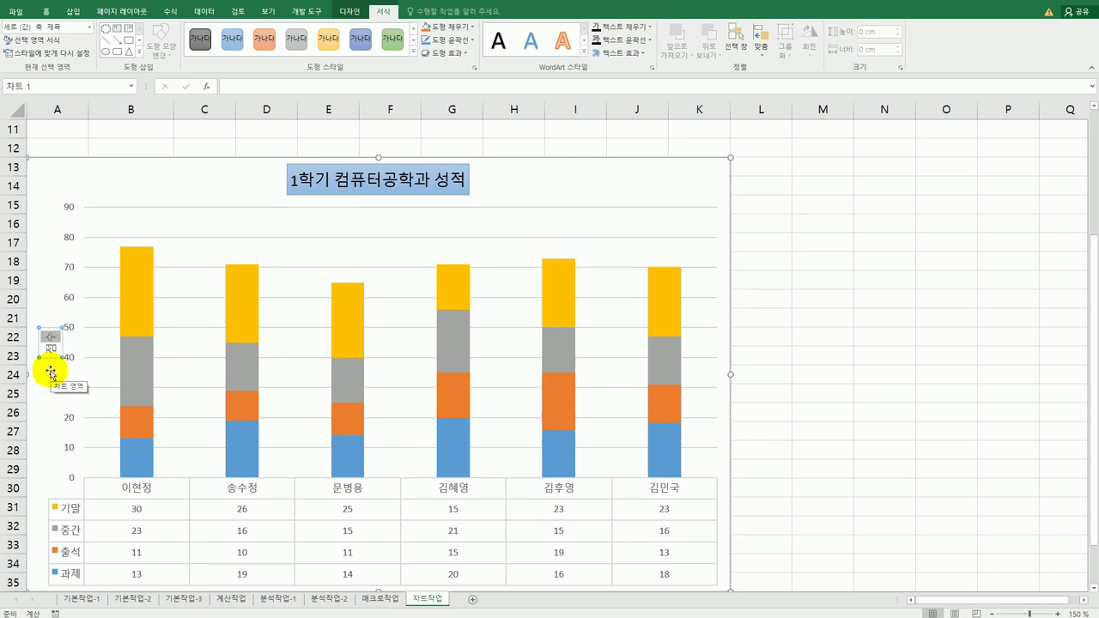
# - Set the text direction of the vertical axis title 점수 to 스택형
pyautogui.click(51, 360)
pyautogui.rightClick(50, 348)
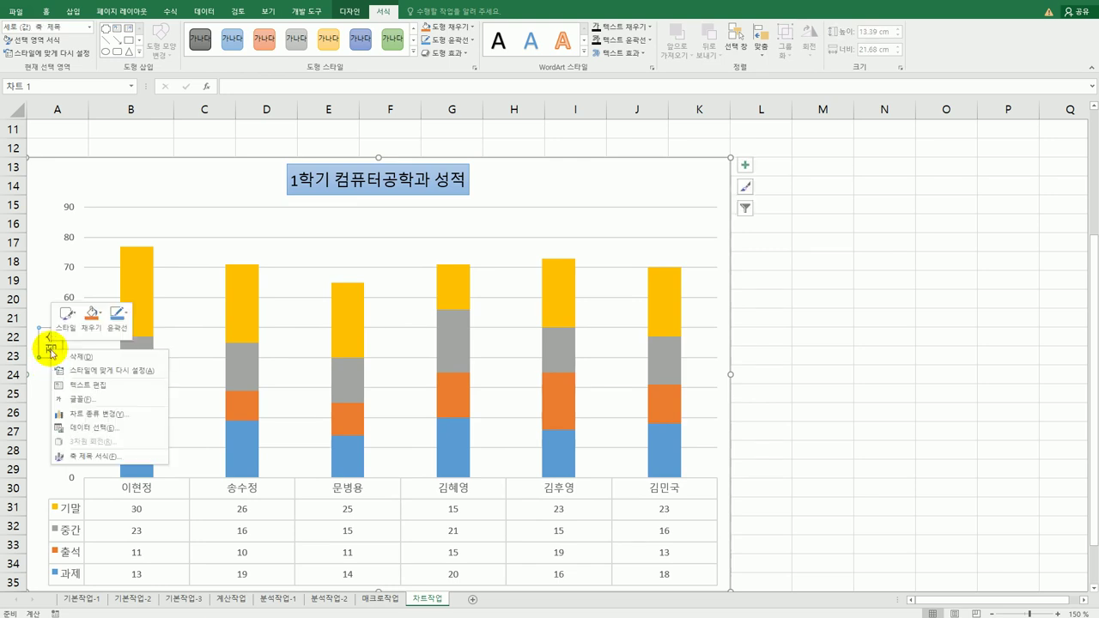
pyautogui.click(83, 456)
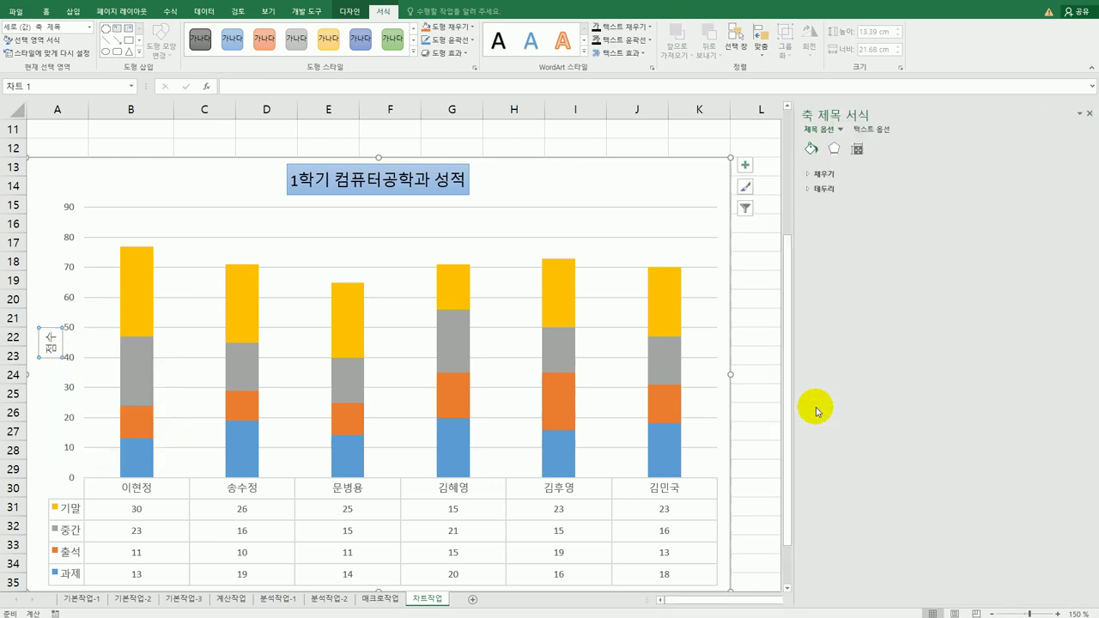
pyautogui.click(860, 149)
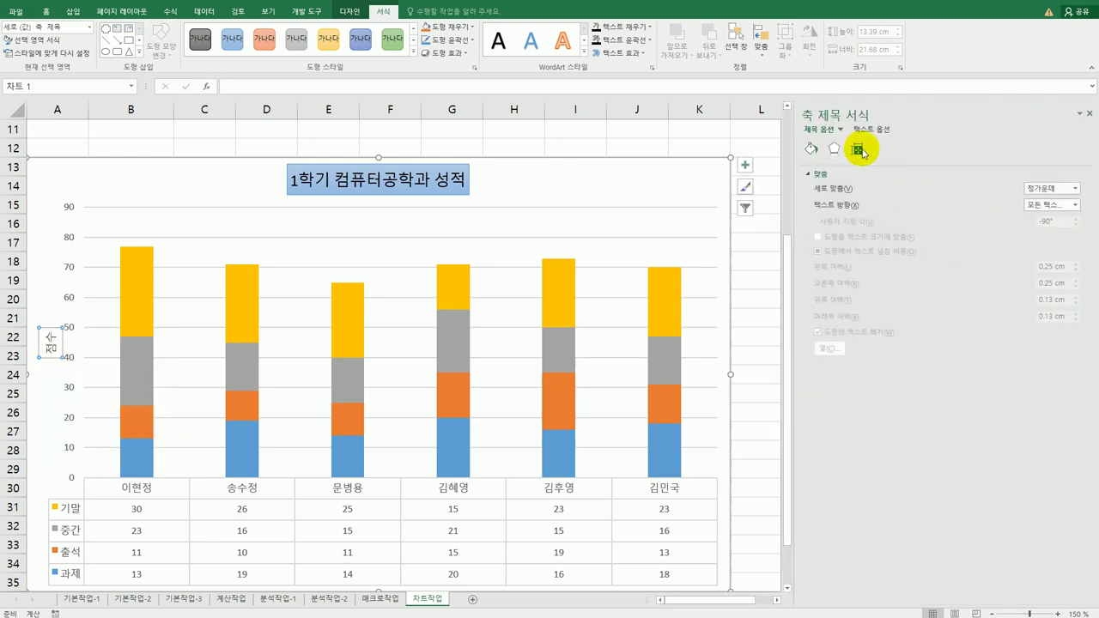
pyautogui.click(1083, 207)
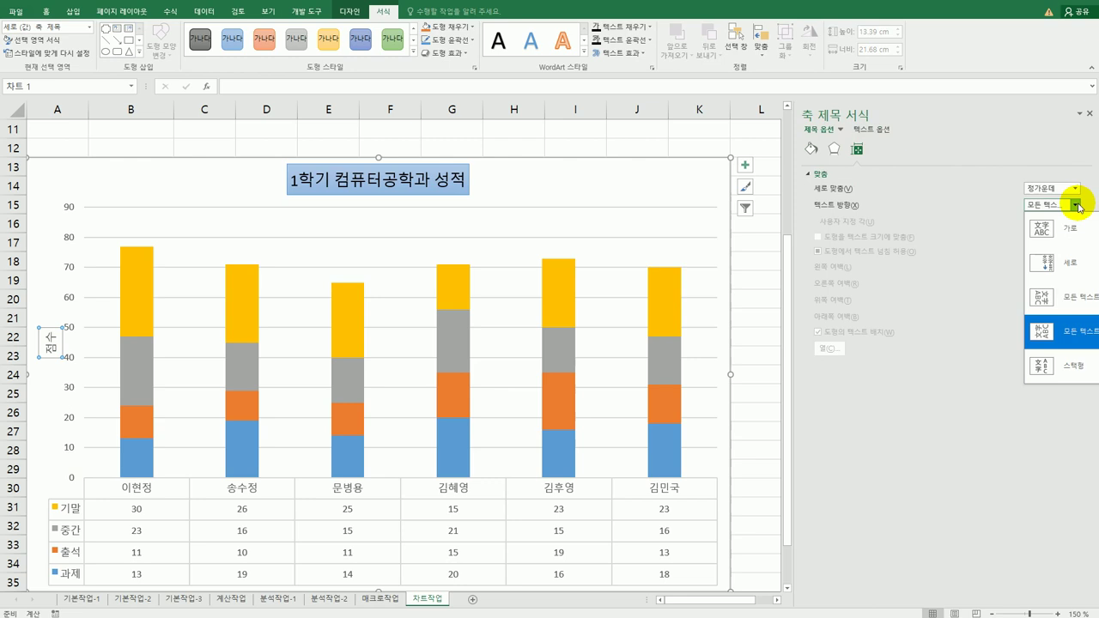
pyautogui.click(1066, 269)
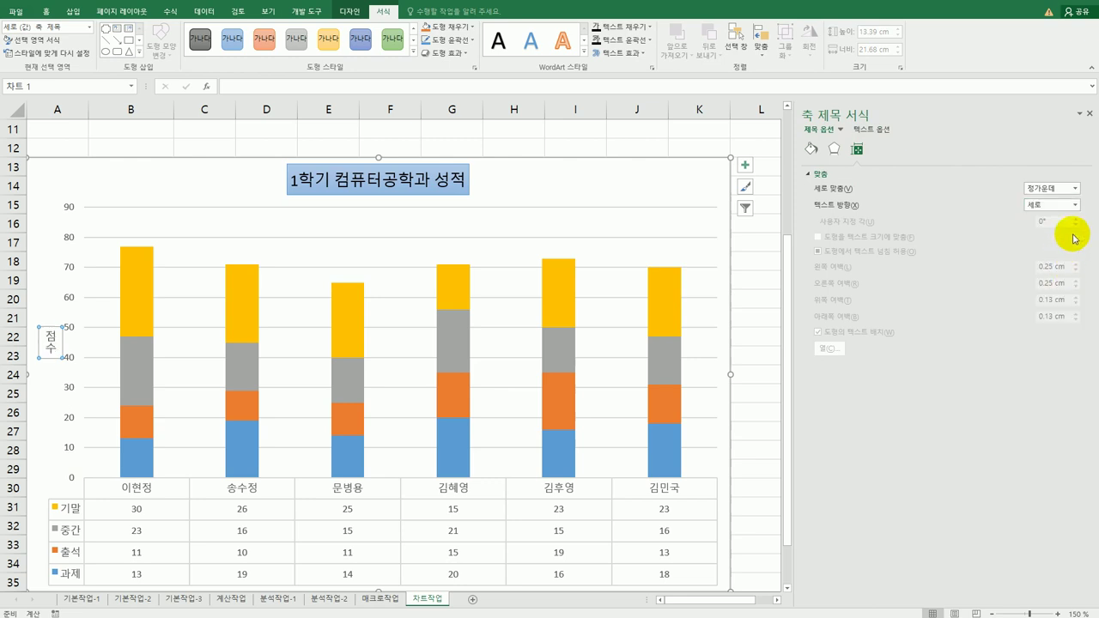
pyautogui.click(1073, 205)
pyautogui.click(1071, 365)
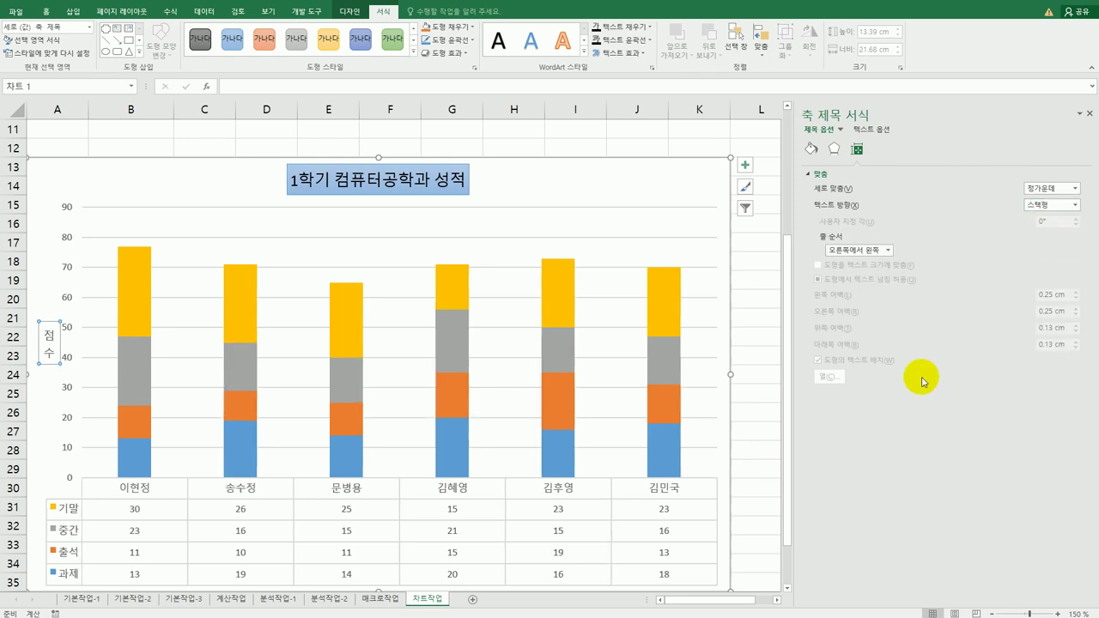
# - Apply the 안쪽 가운데 shadow preset to the chart area and close the formatting options
pyautogui.click(707, 180)
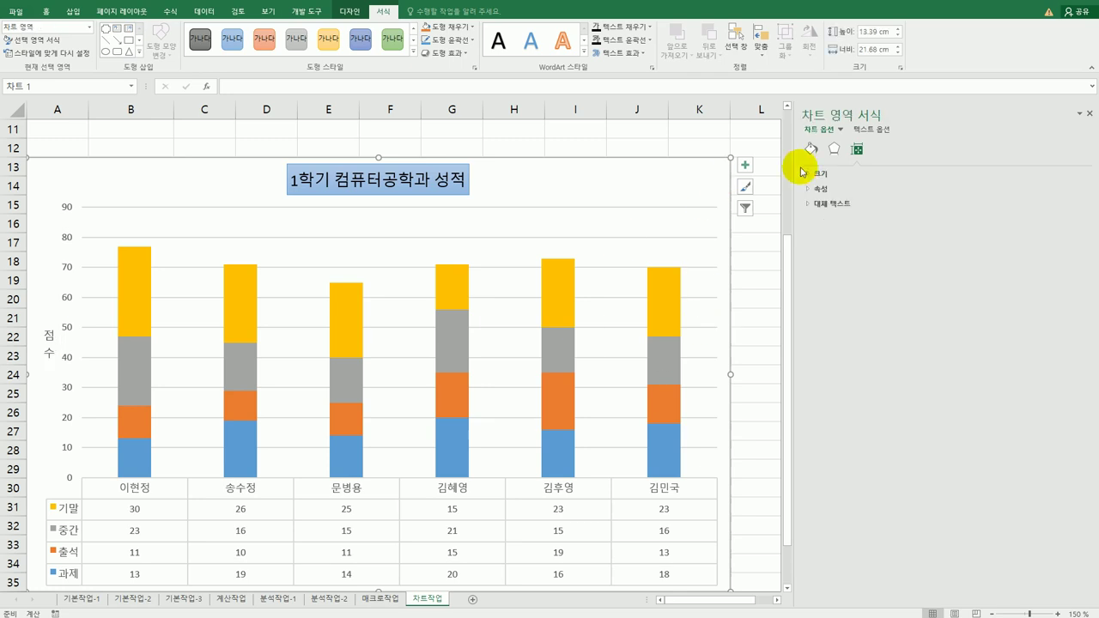
pyautogui.click(834, 148)
pyautogui.click(837, 177)
pyautogui.click(1071, 190)
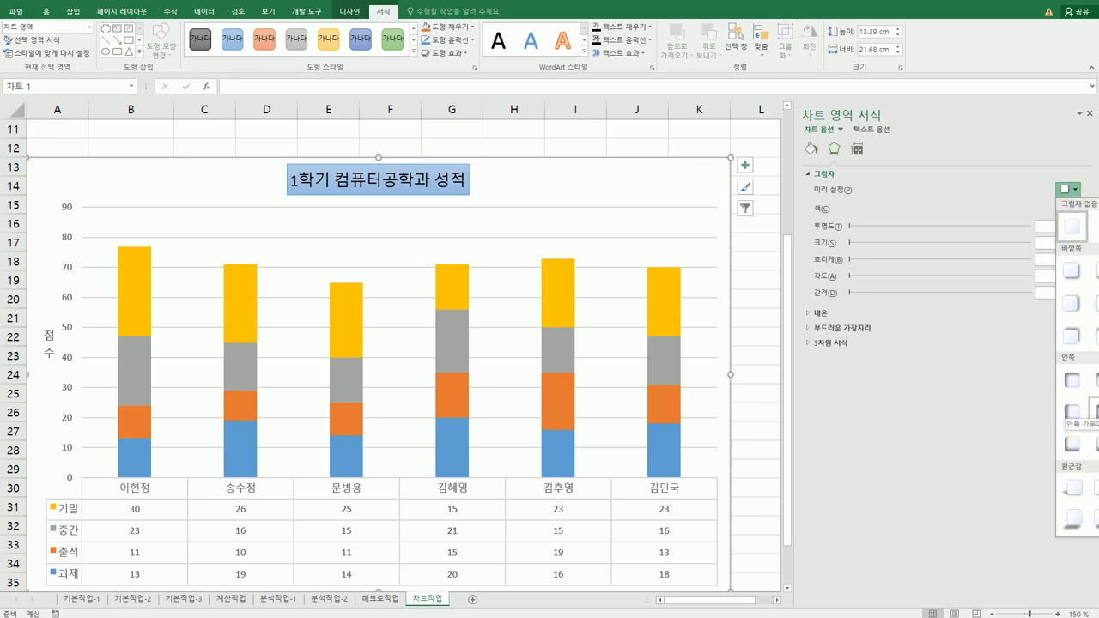
pyautogui.click(1093, 412)
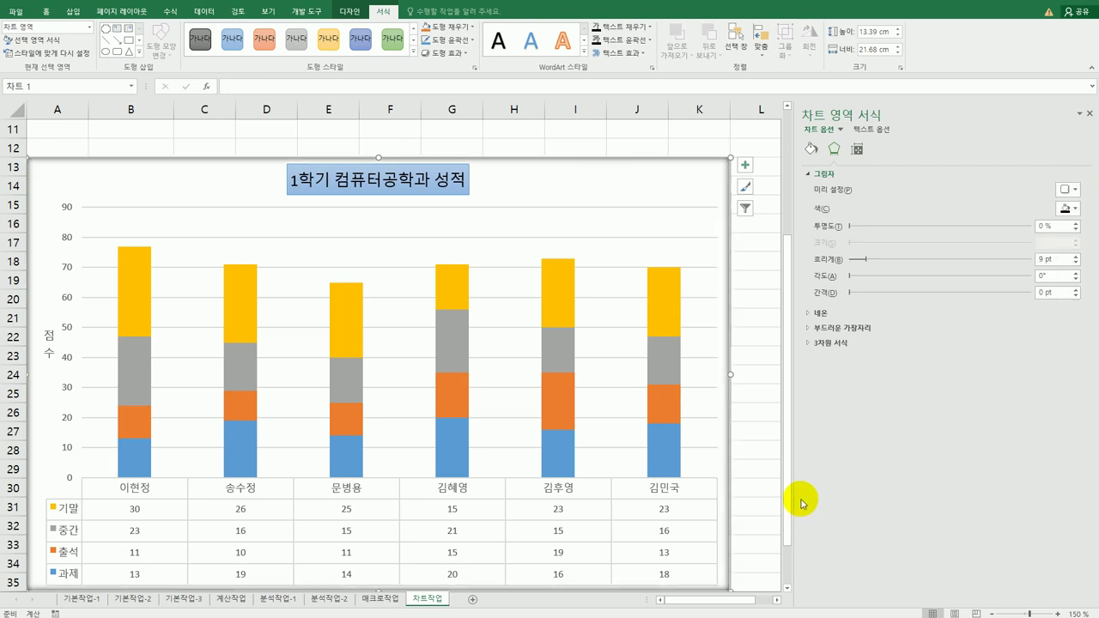
pyautogui.click(748, 500)
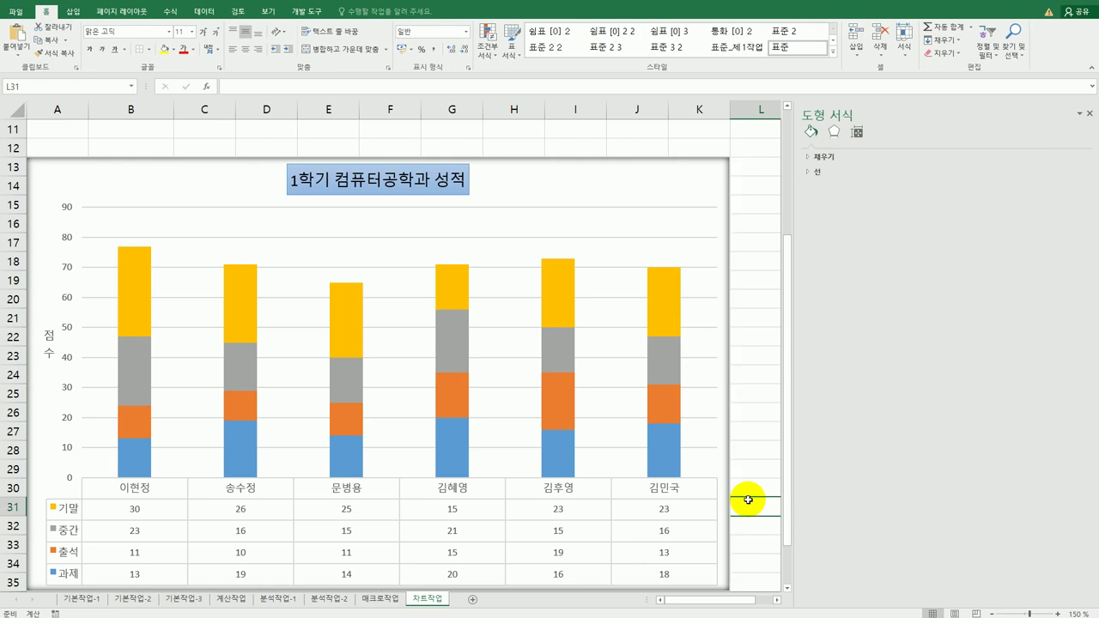
pyautogui.click(1088, 114)
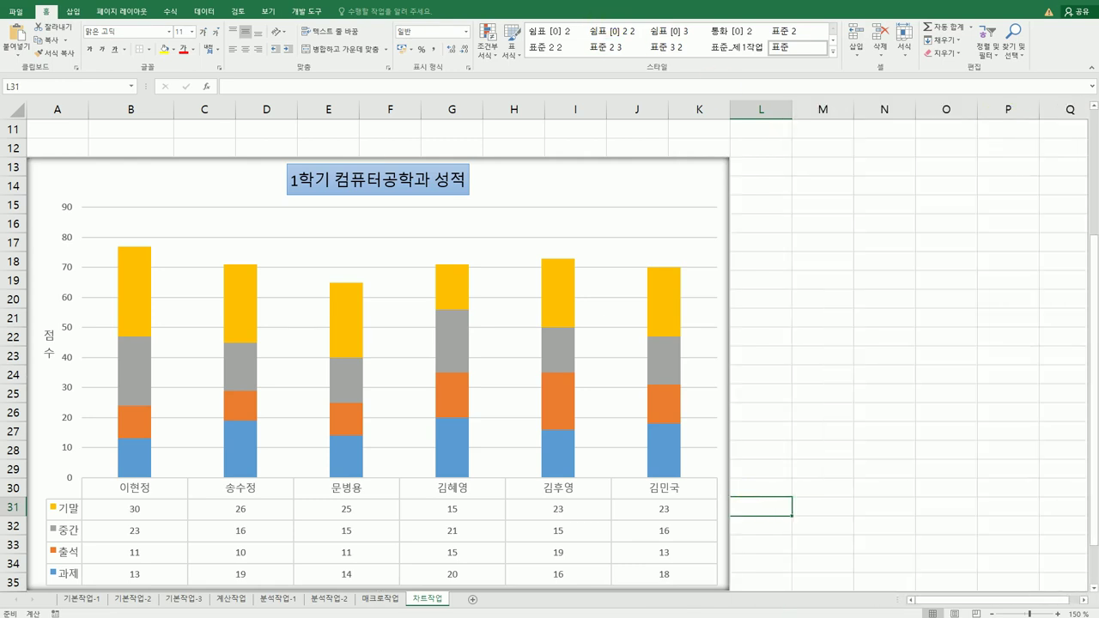
# - Compare the modified chart with the reference picture and five instructions in the exam document, returning to the workbook
pyautogui.click(916, 353)
pyautogui.scroll(-1, 916, 353)
pyautogui.scroll(1, 916, 353)
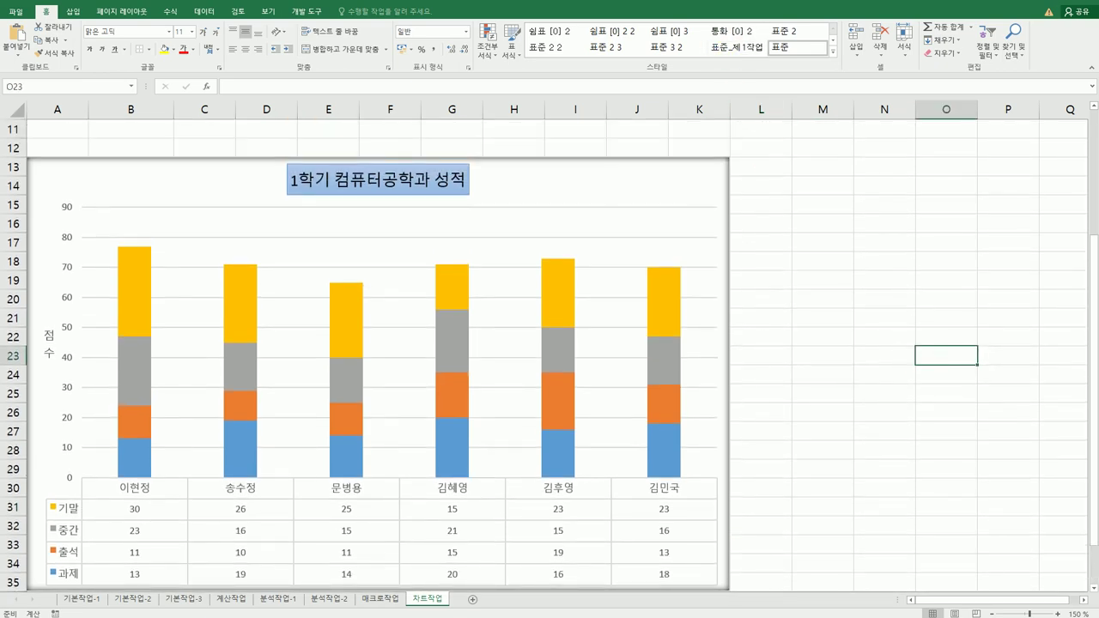
pyautogui.hotkey('alt', 'Tab')
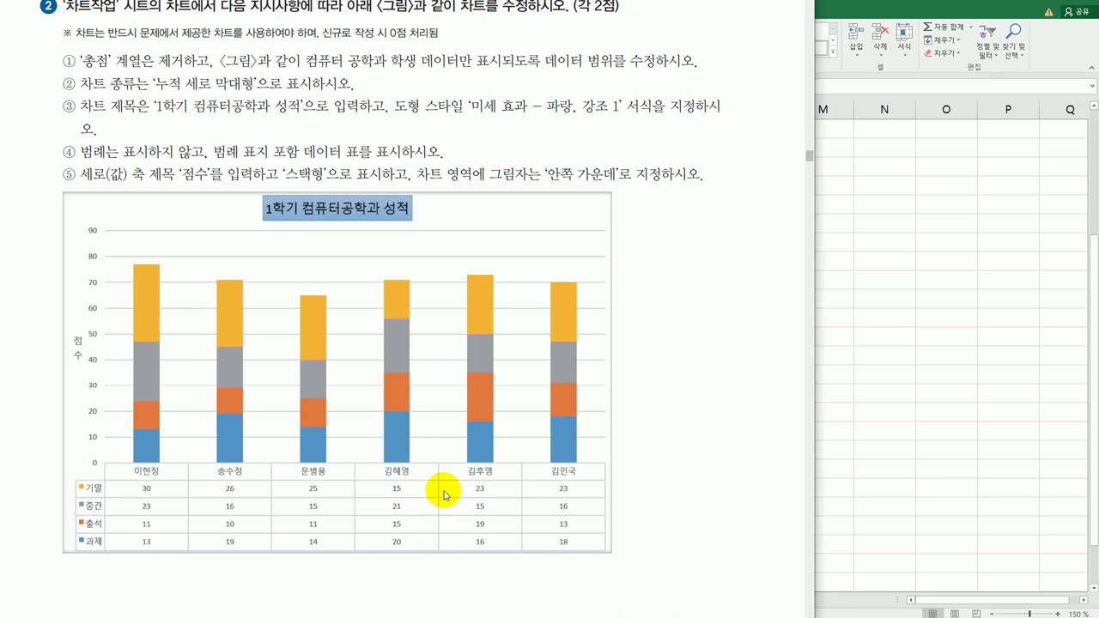
pyautogui.hotkey('alt', 'Tab')
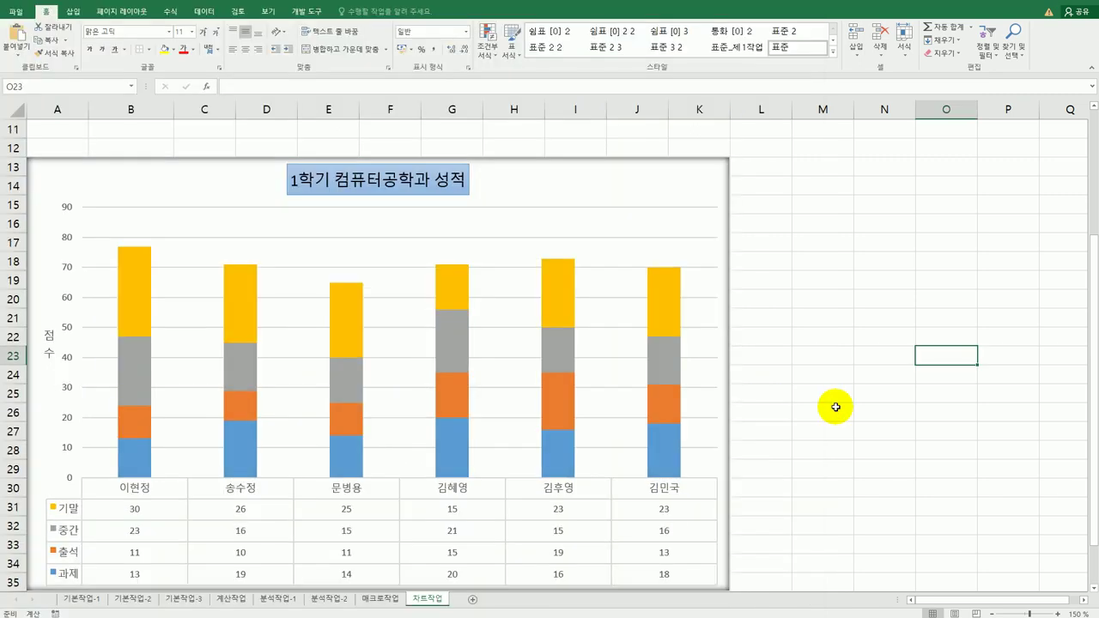